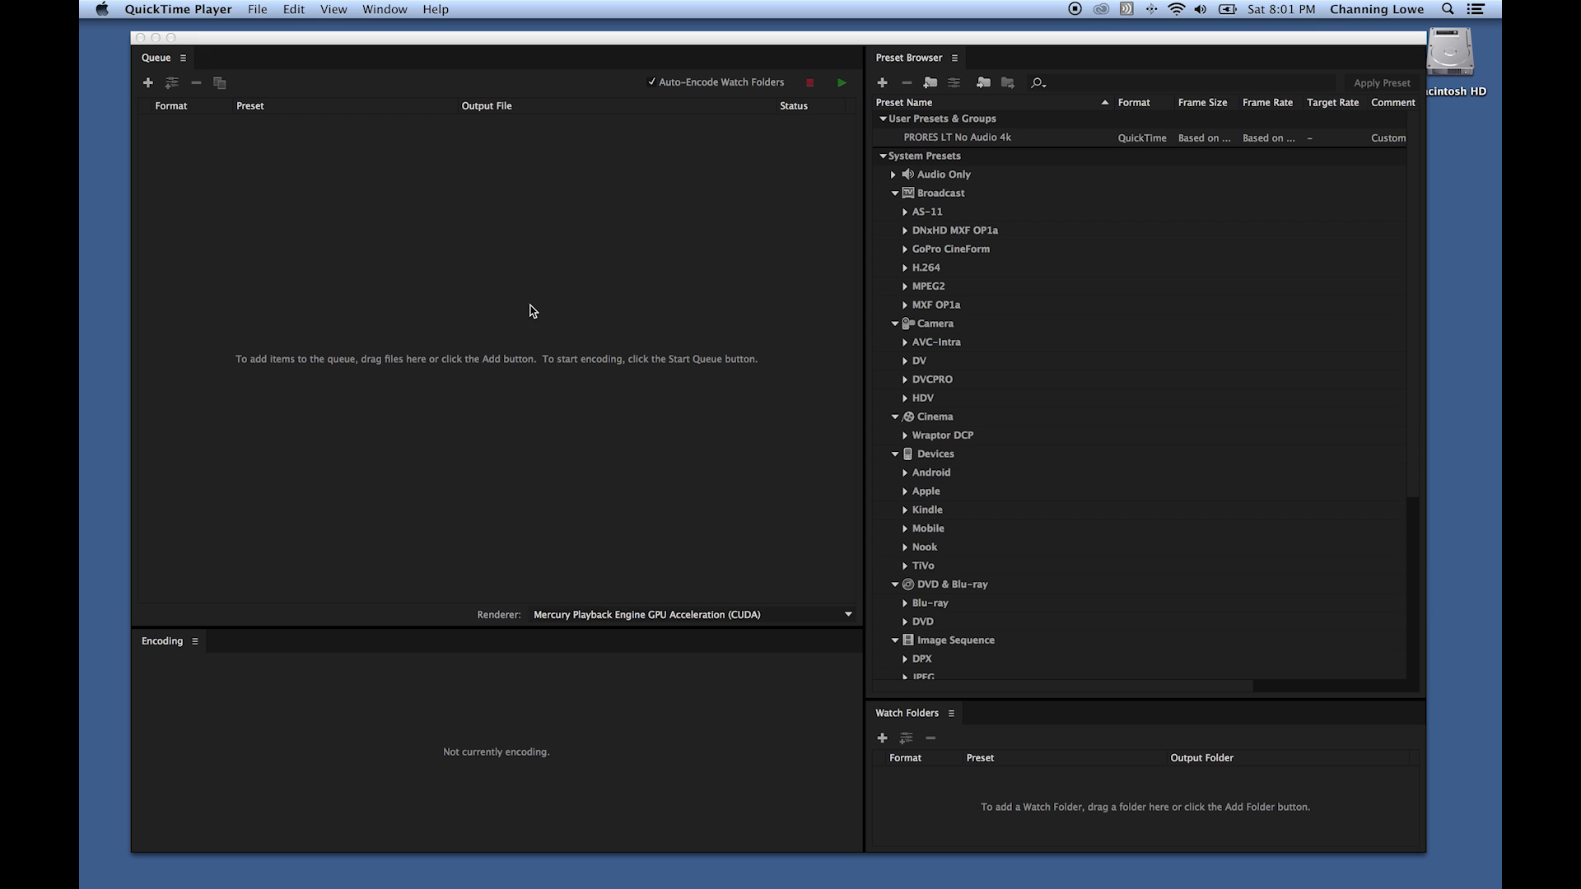
Switch to Premiere Pro and send the SCENE 01 Edit sequence to the Media Encoder queue as an H.264 export
left_click(666, 191)
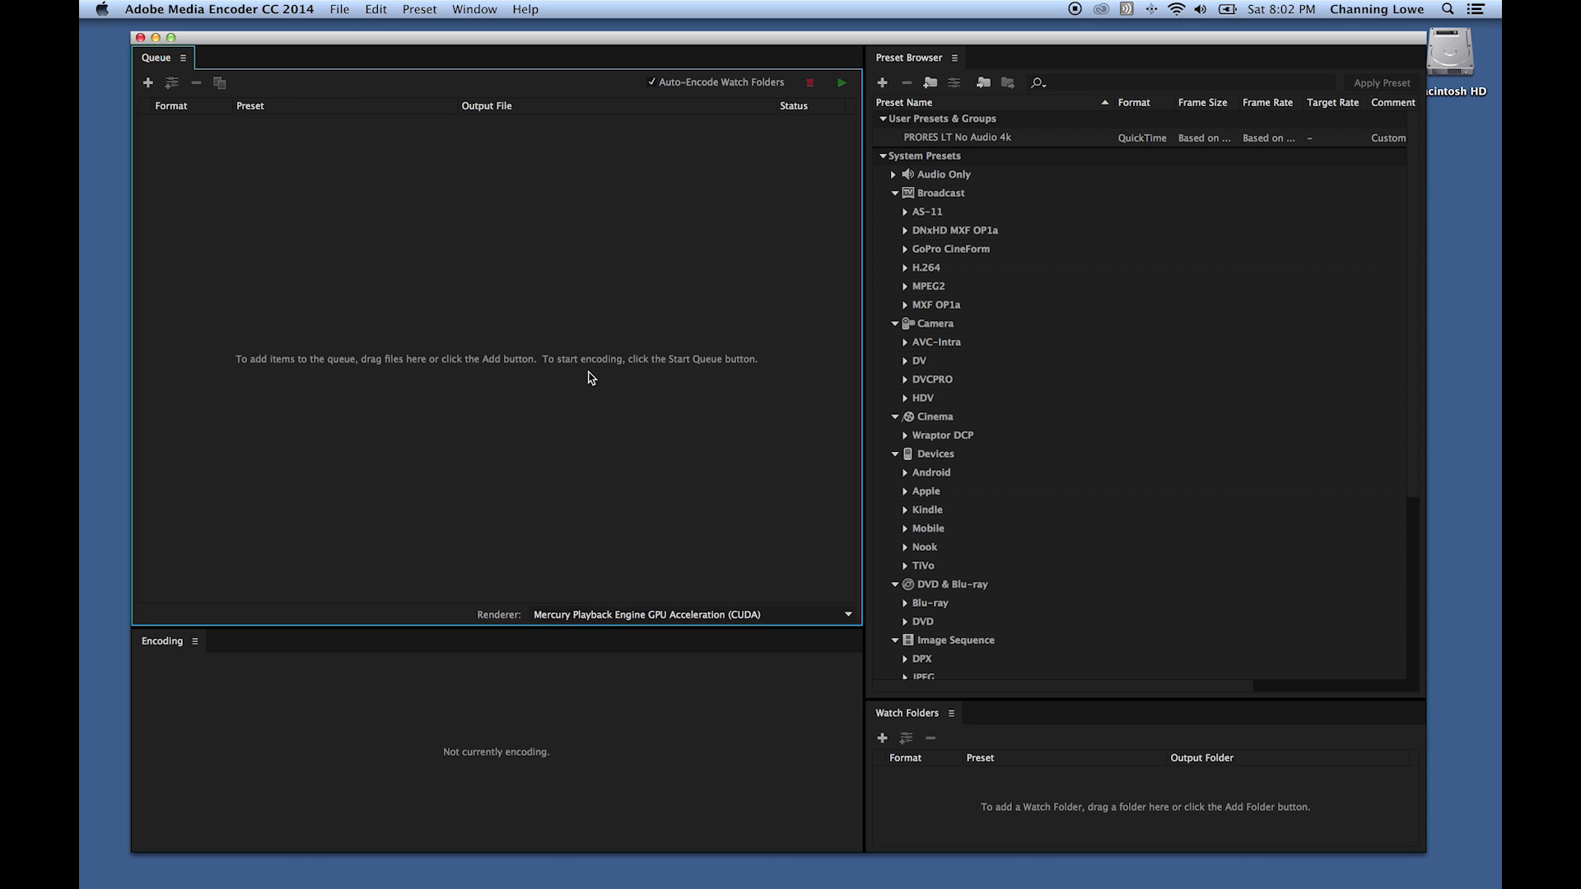
key("super+Tab")
key("super+Tab")
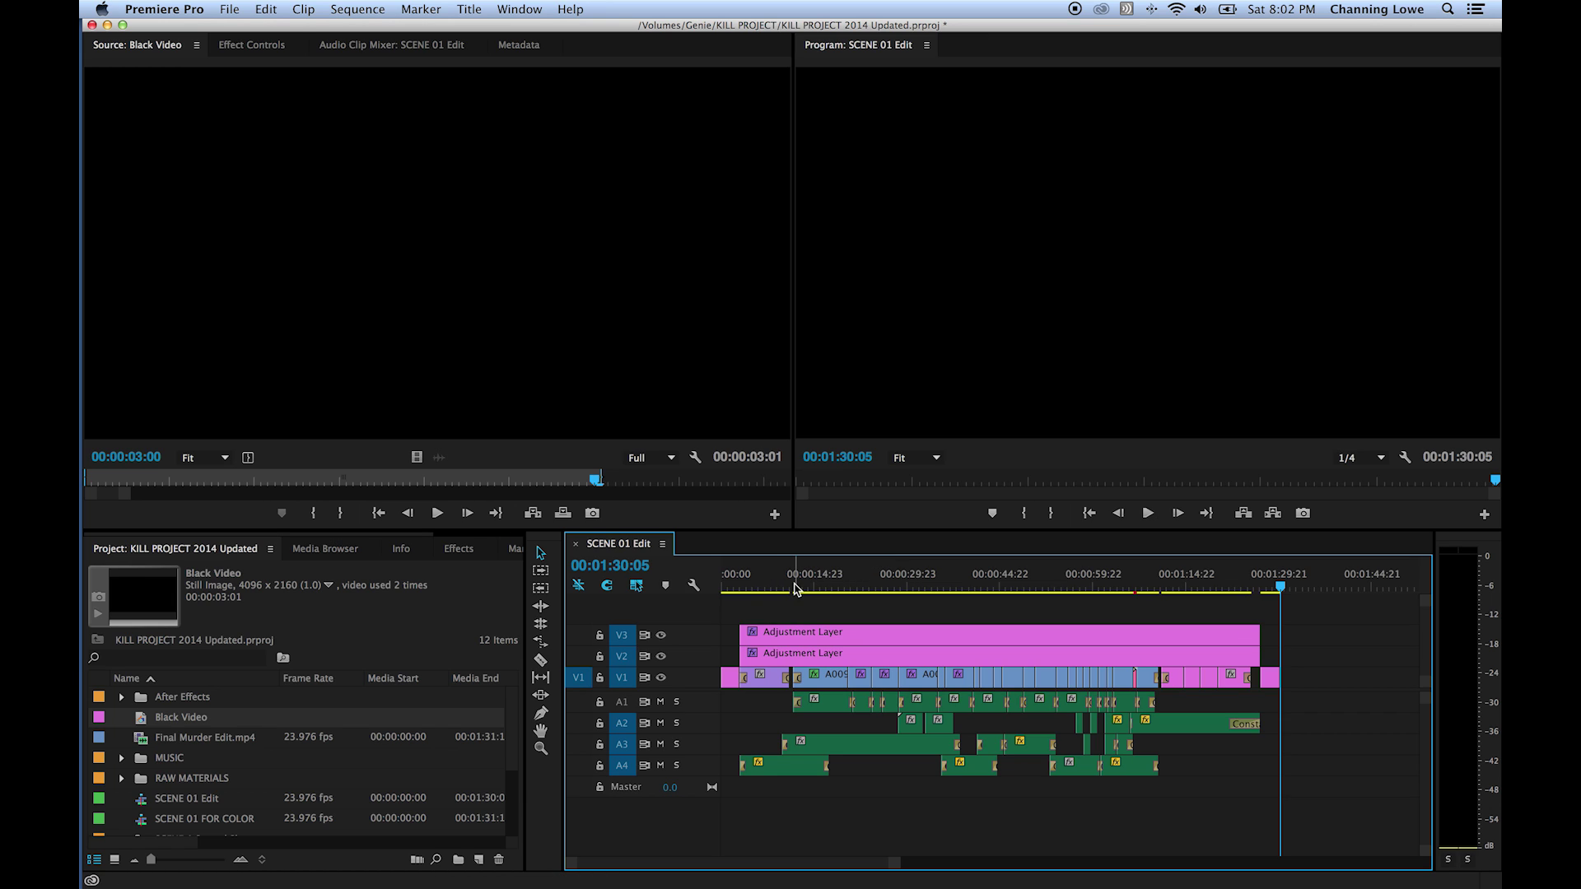
scroll(796, 588, "right", 5)
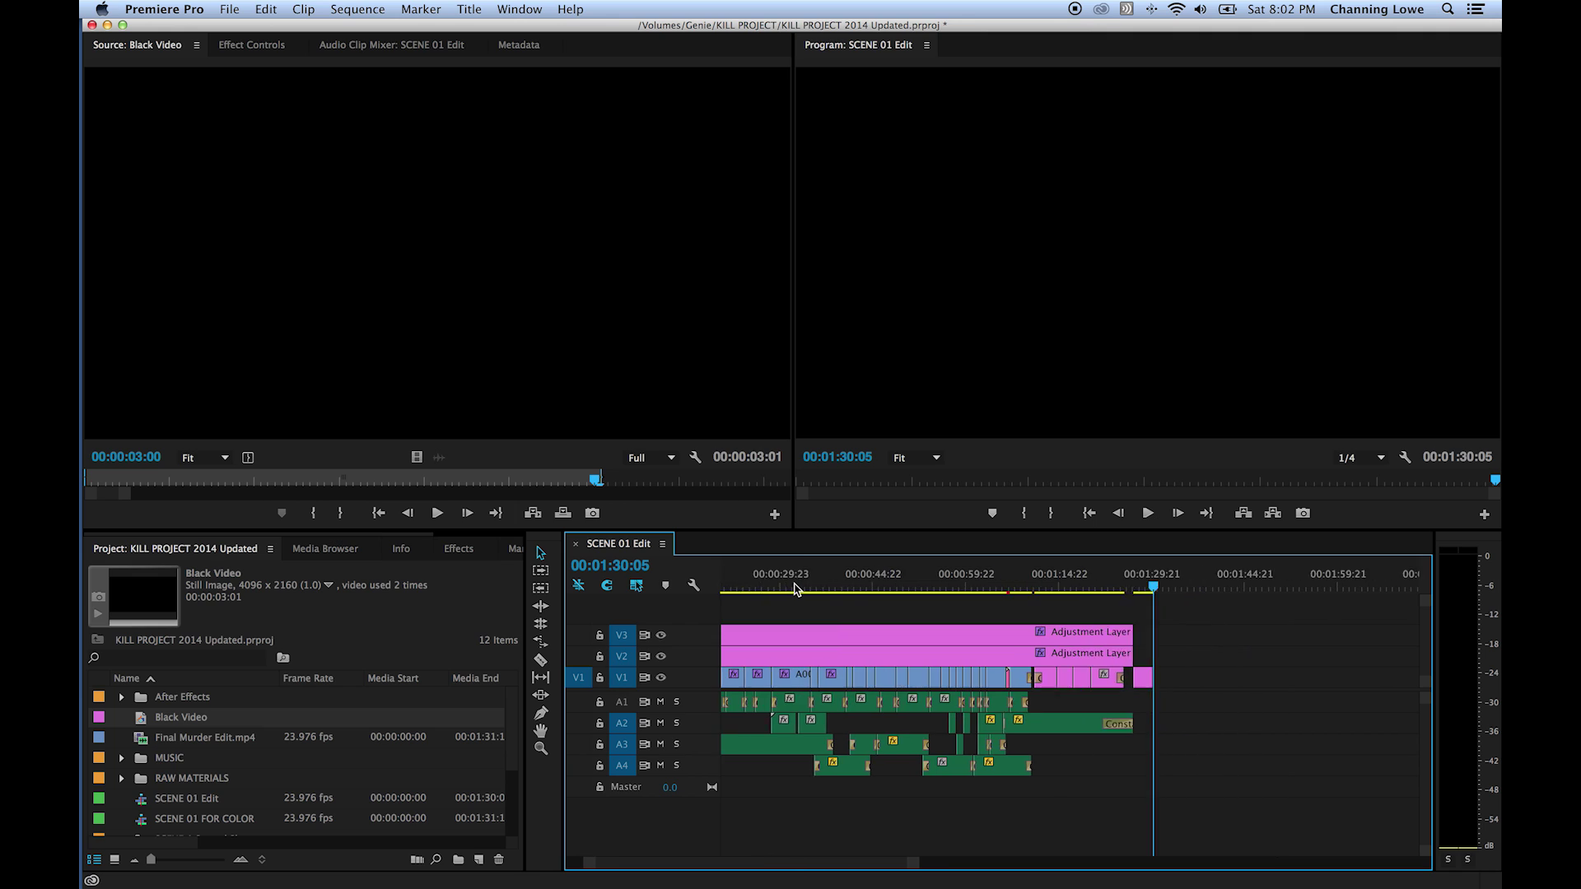
scroll(796, 588, "left", 5)
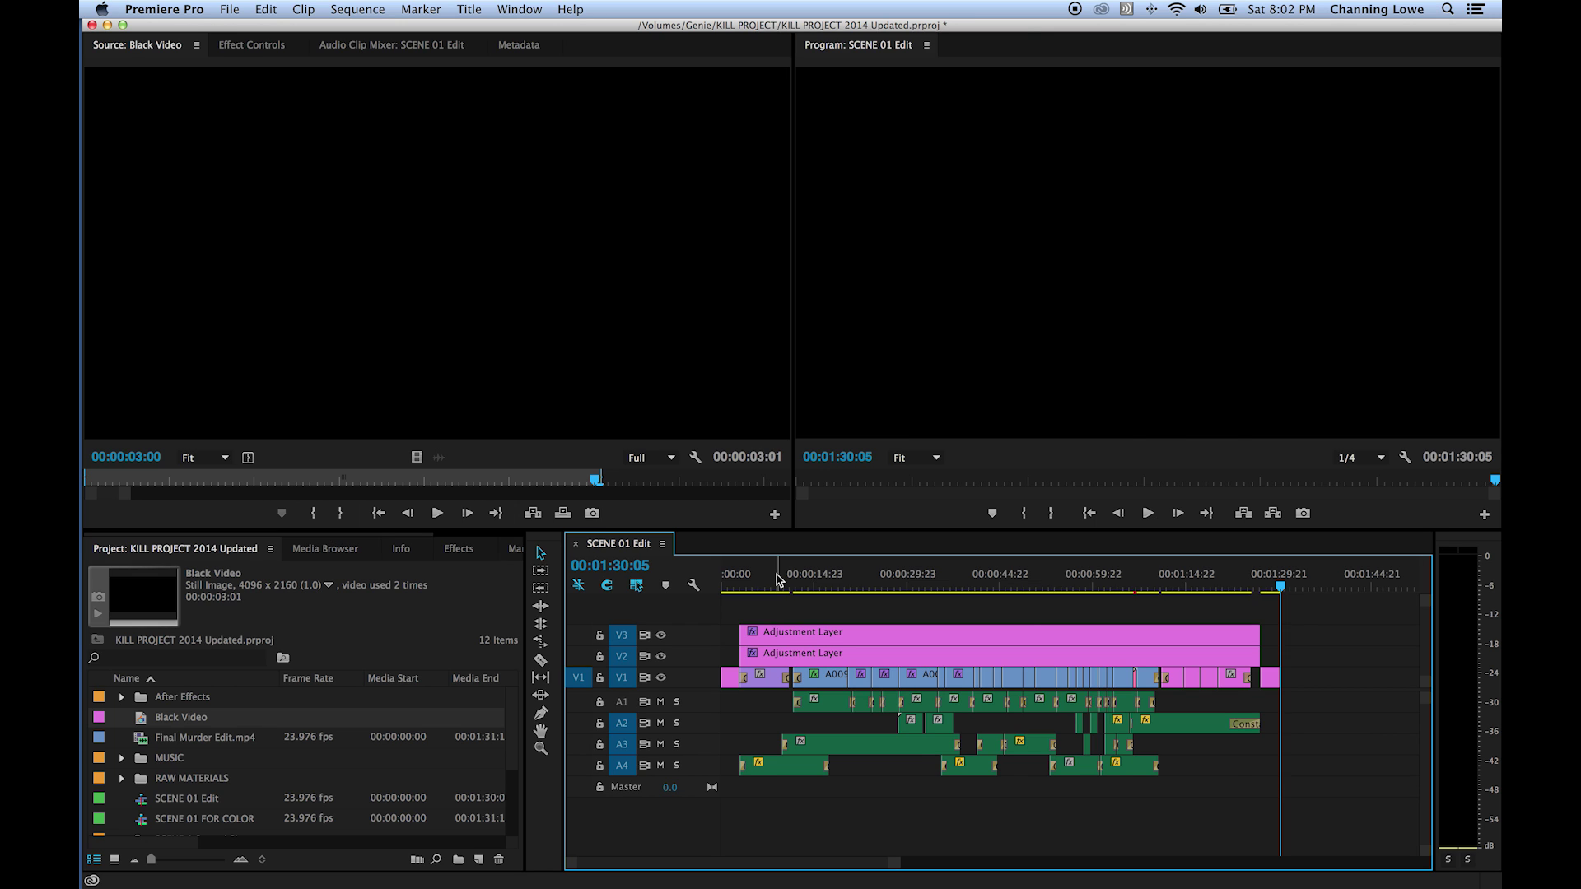
key("super+m")
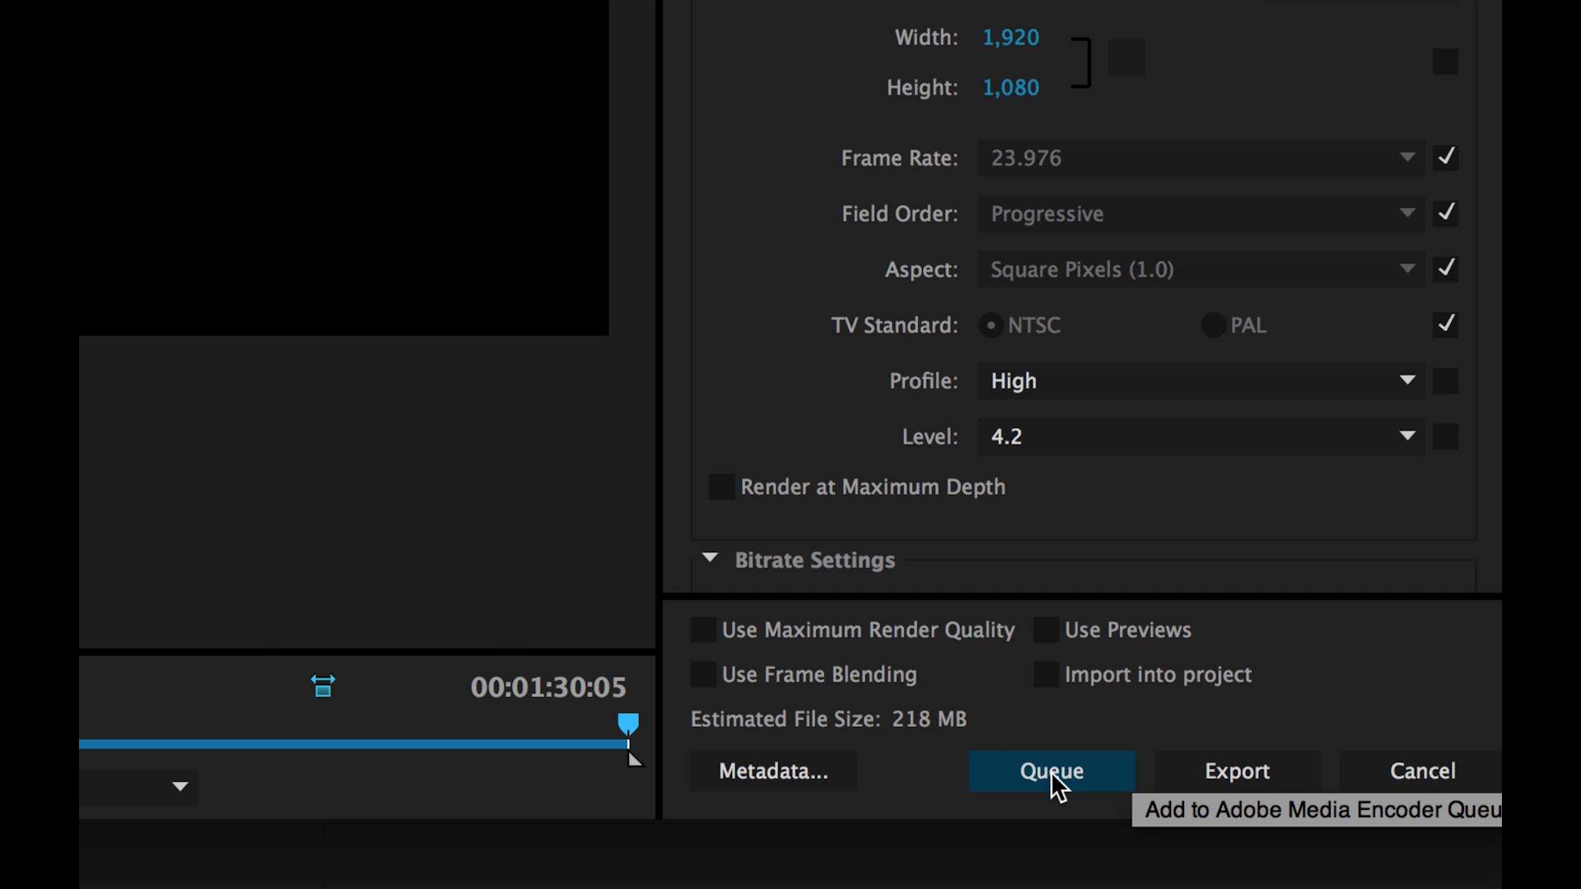
left_click(1050, 773)
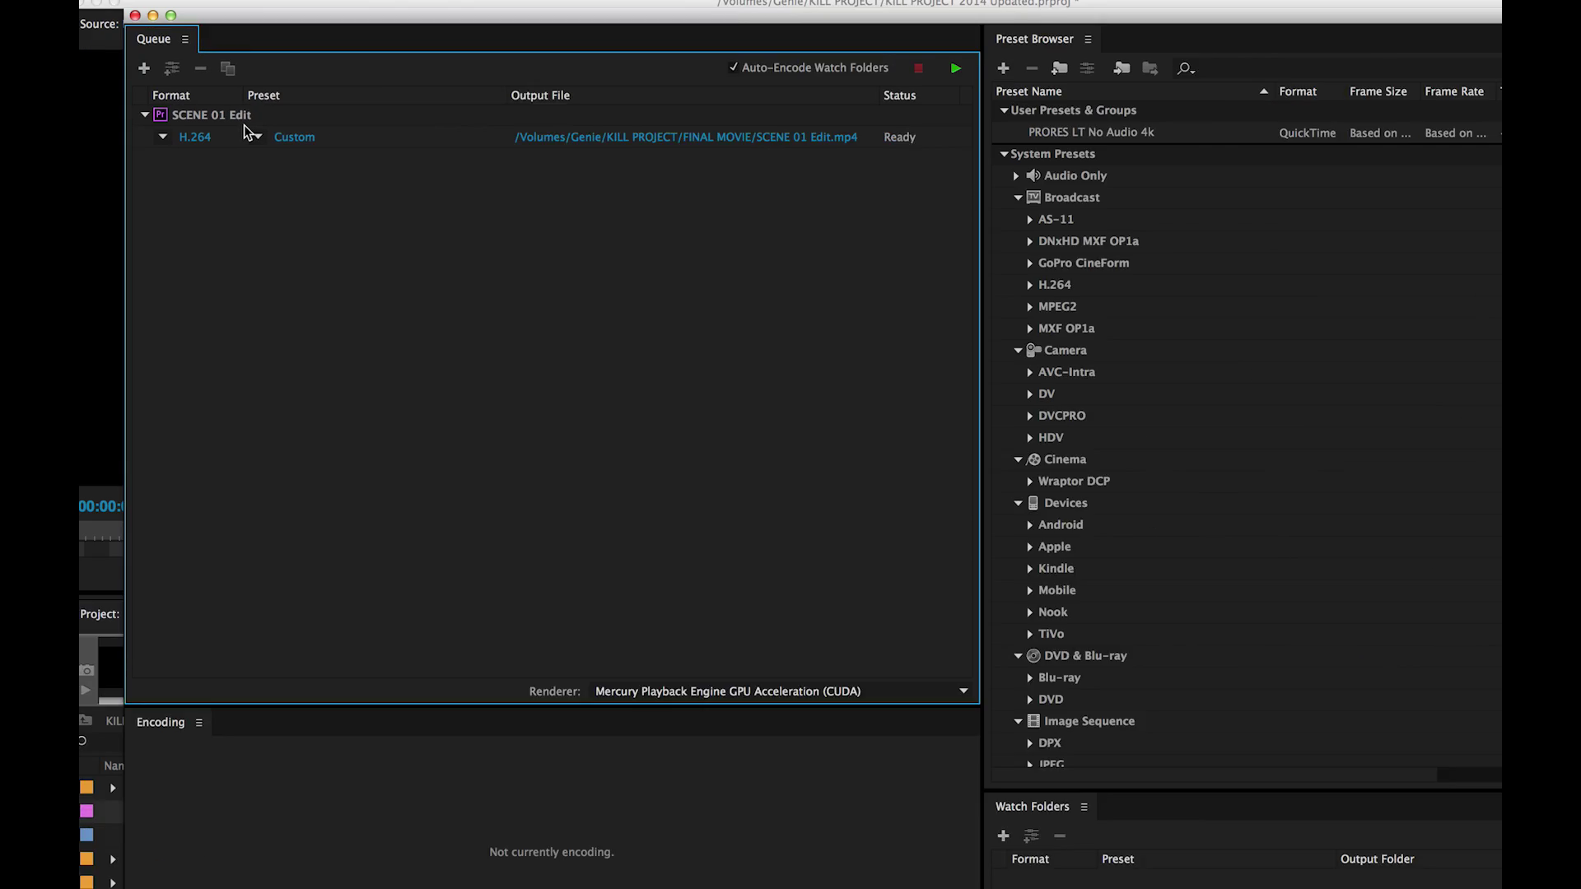
Return to Premiere Pro and quit it, saving the changes to KILL PROJECT 2014 Updated.prproj
left_click(117, 247)
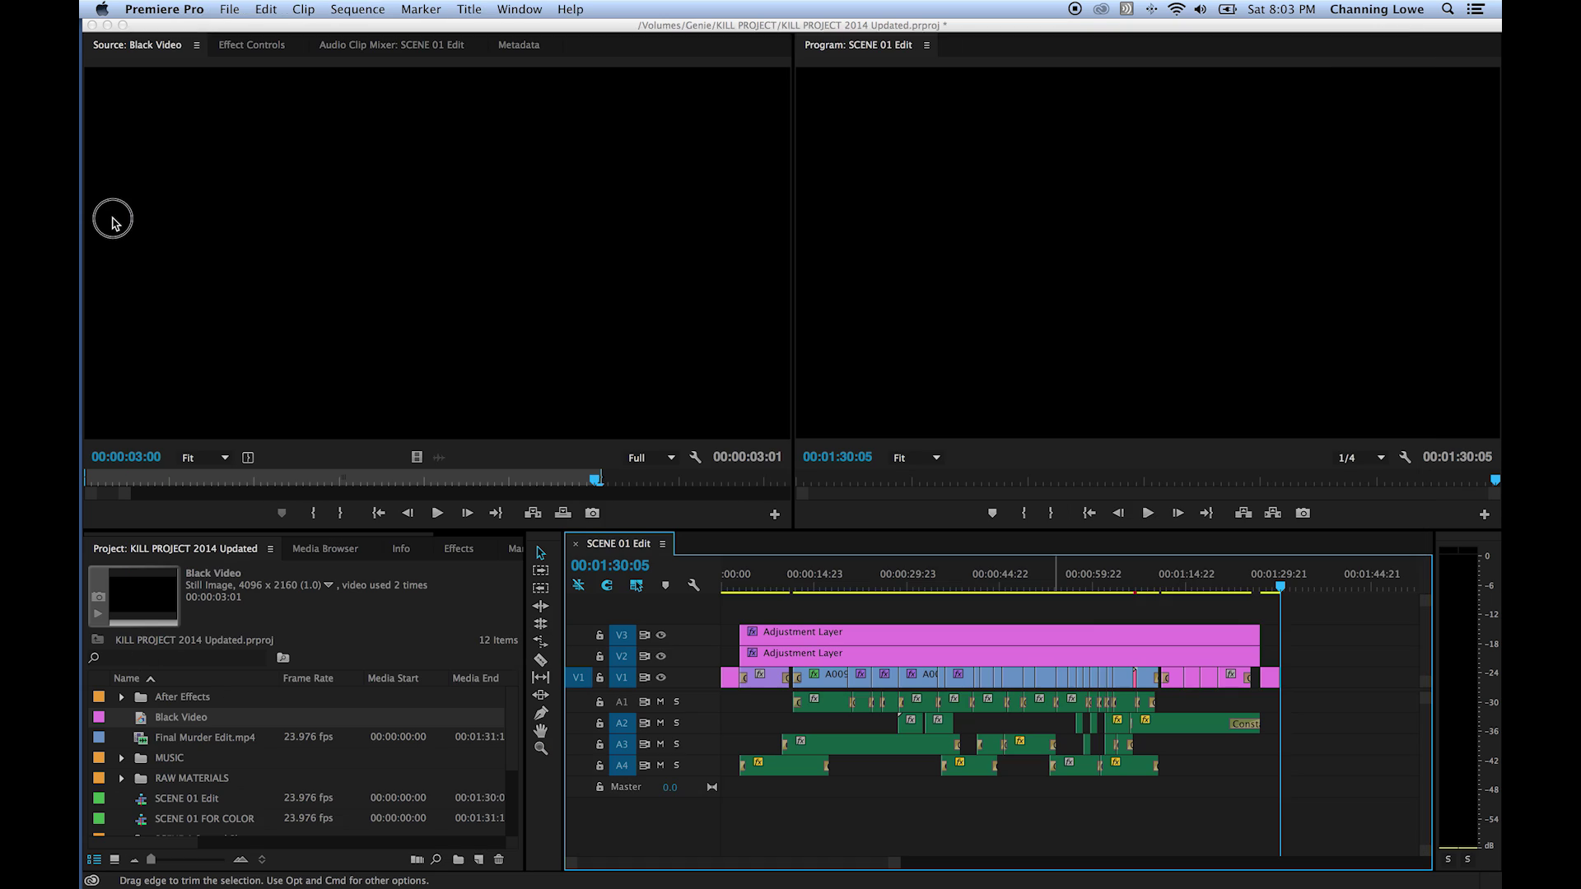
key("super+q")
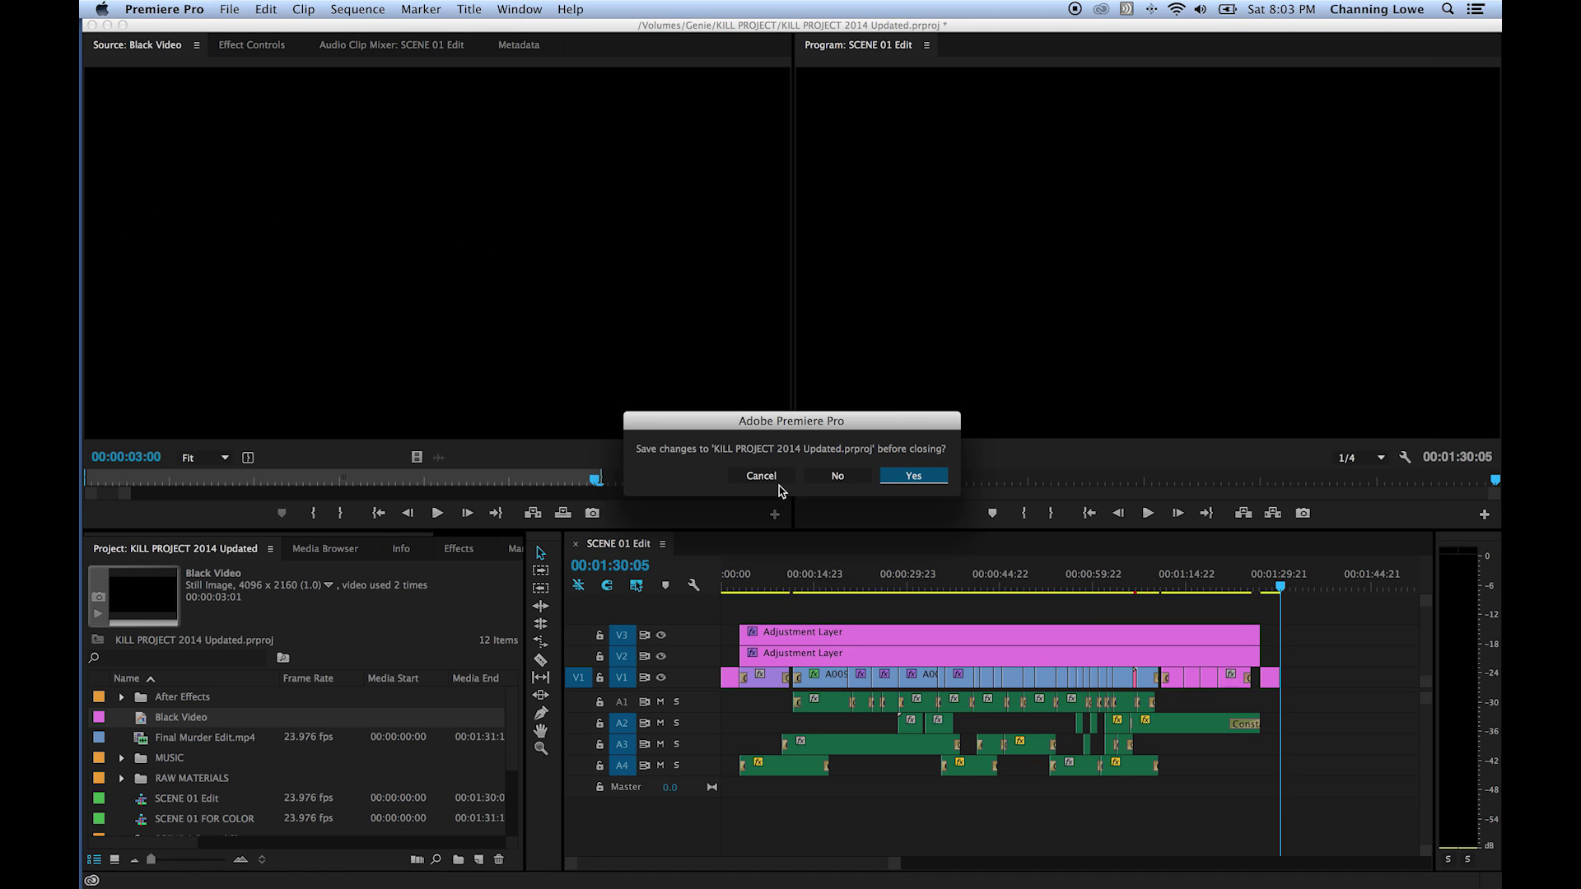
left_click(909, 475)
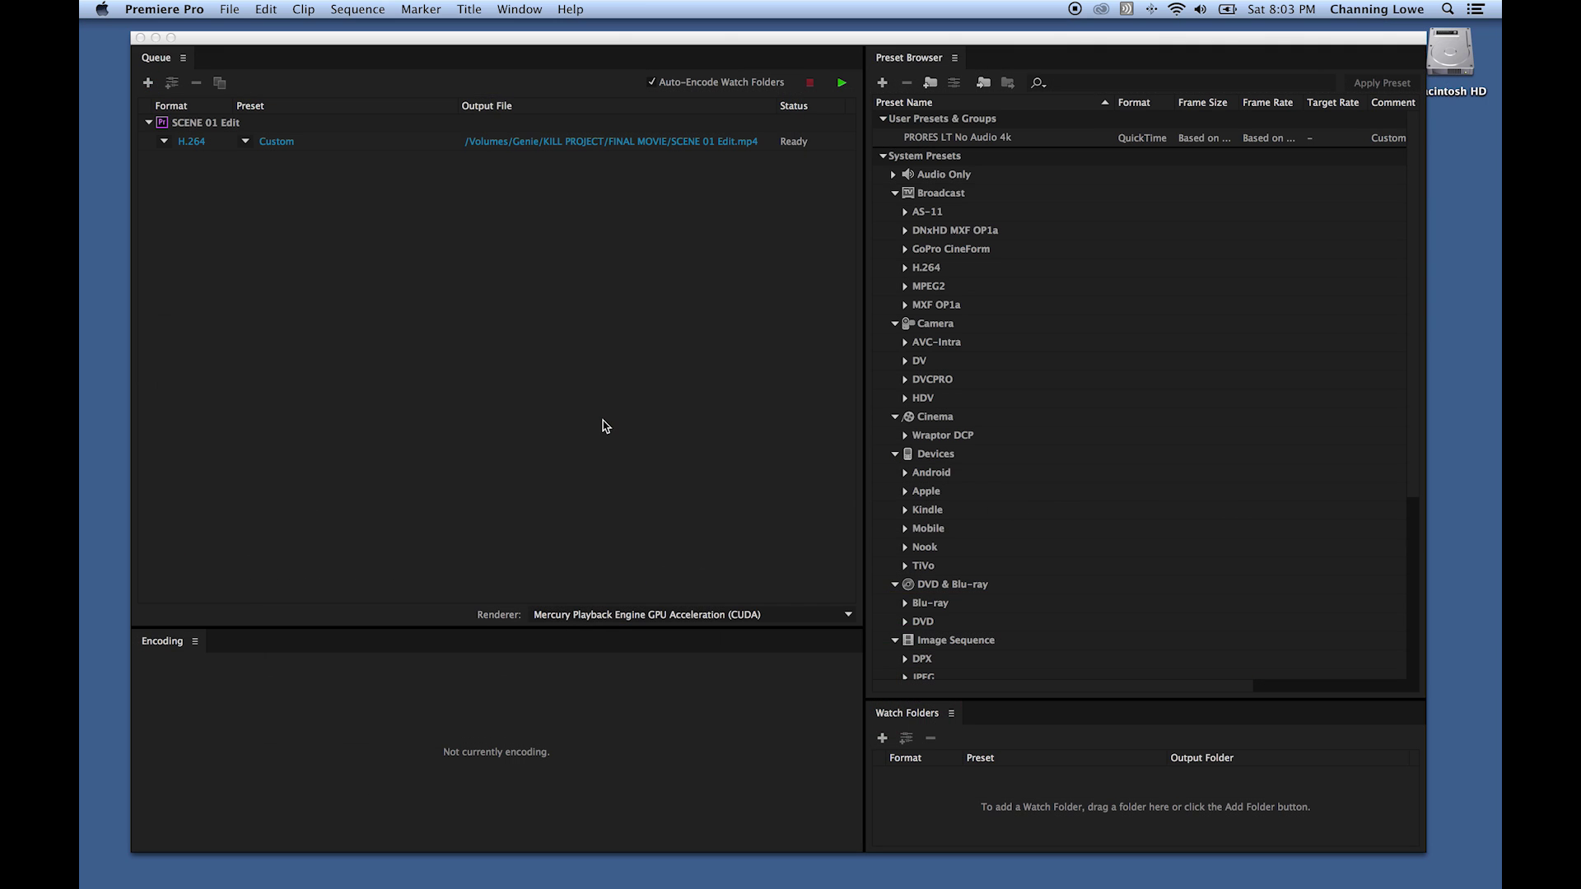
Remove the SCENE 01 Edit item with the Custom preset from the encoding queue
left_click_drag(346, 230, 167, 116)
key("Delete")
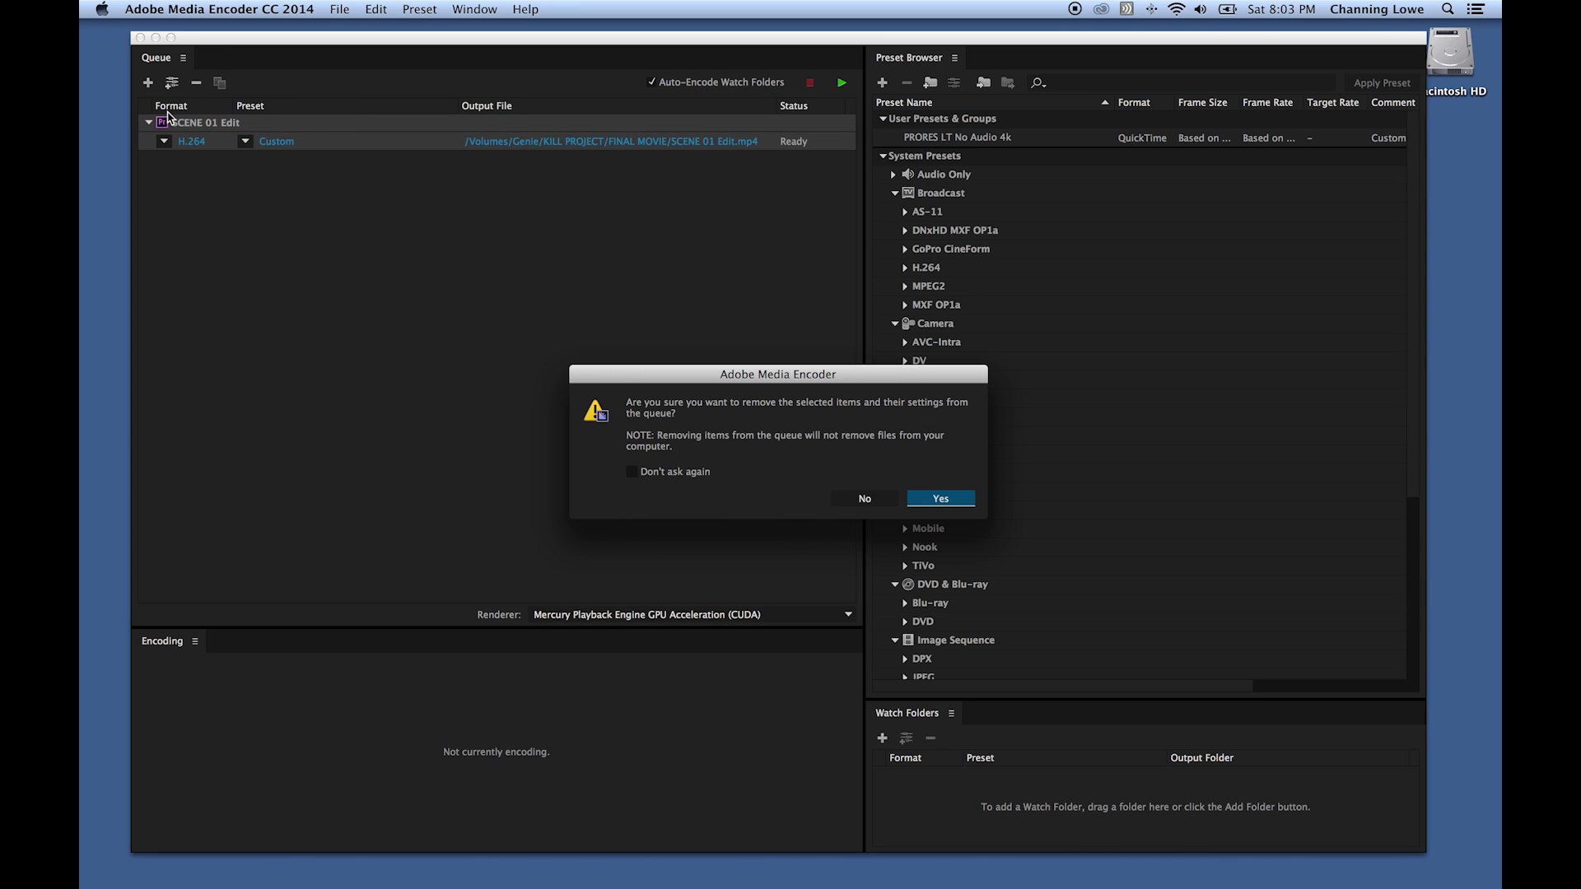
left_click(938, 498)
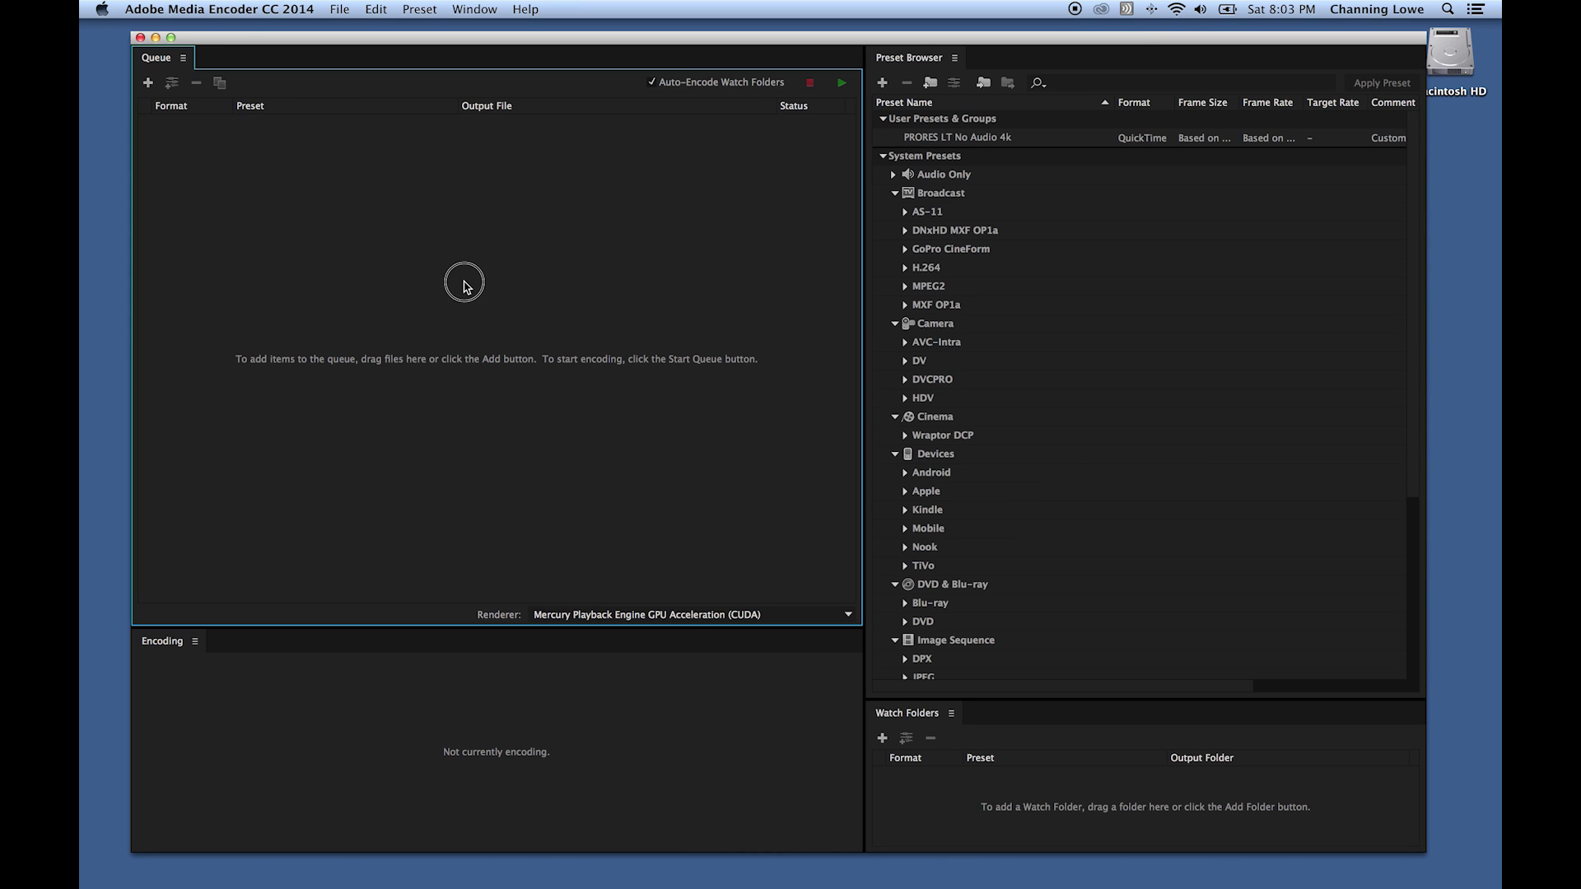
Start adding a Premiere Pro sequence and open KILL PROJECT 2014 Updated.prproj from the KILL PROJECT folder on the Genie drive
left_click(339, 14)
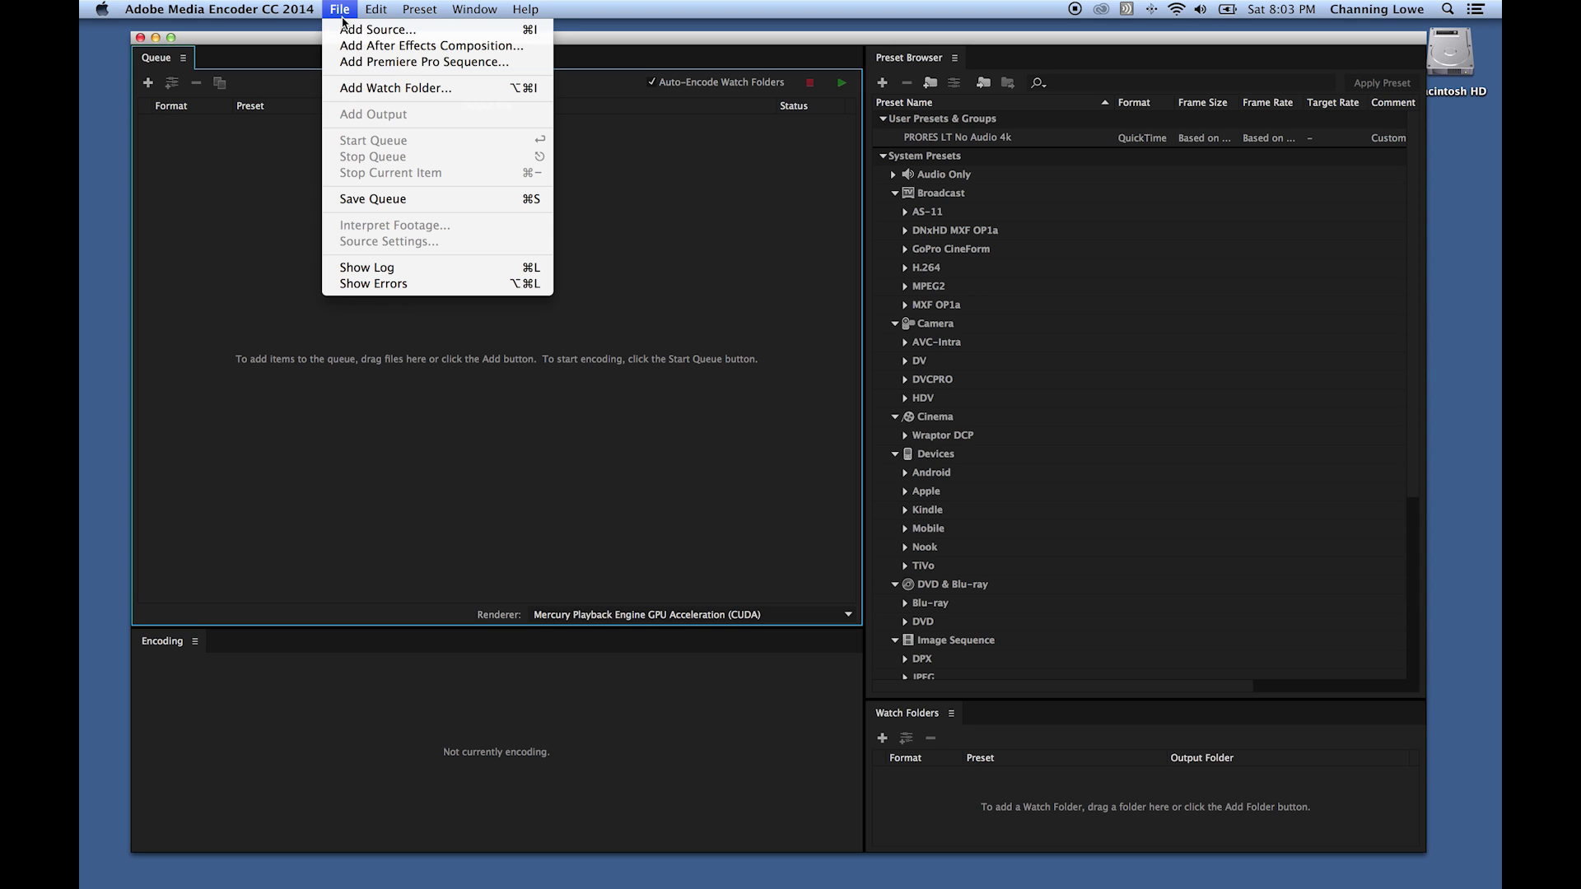
left_click(376, 63)
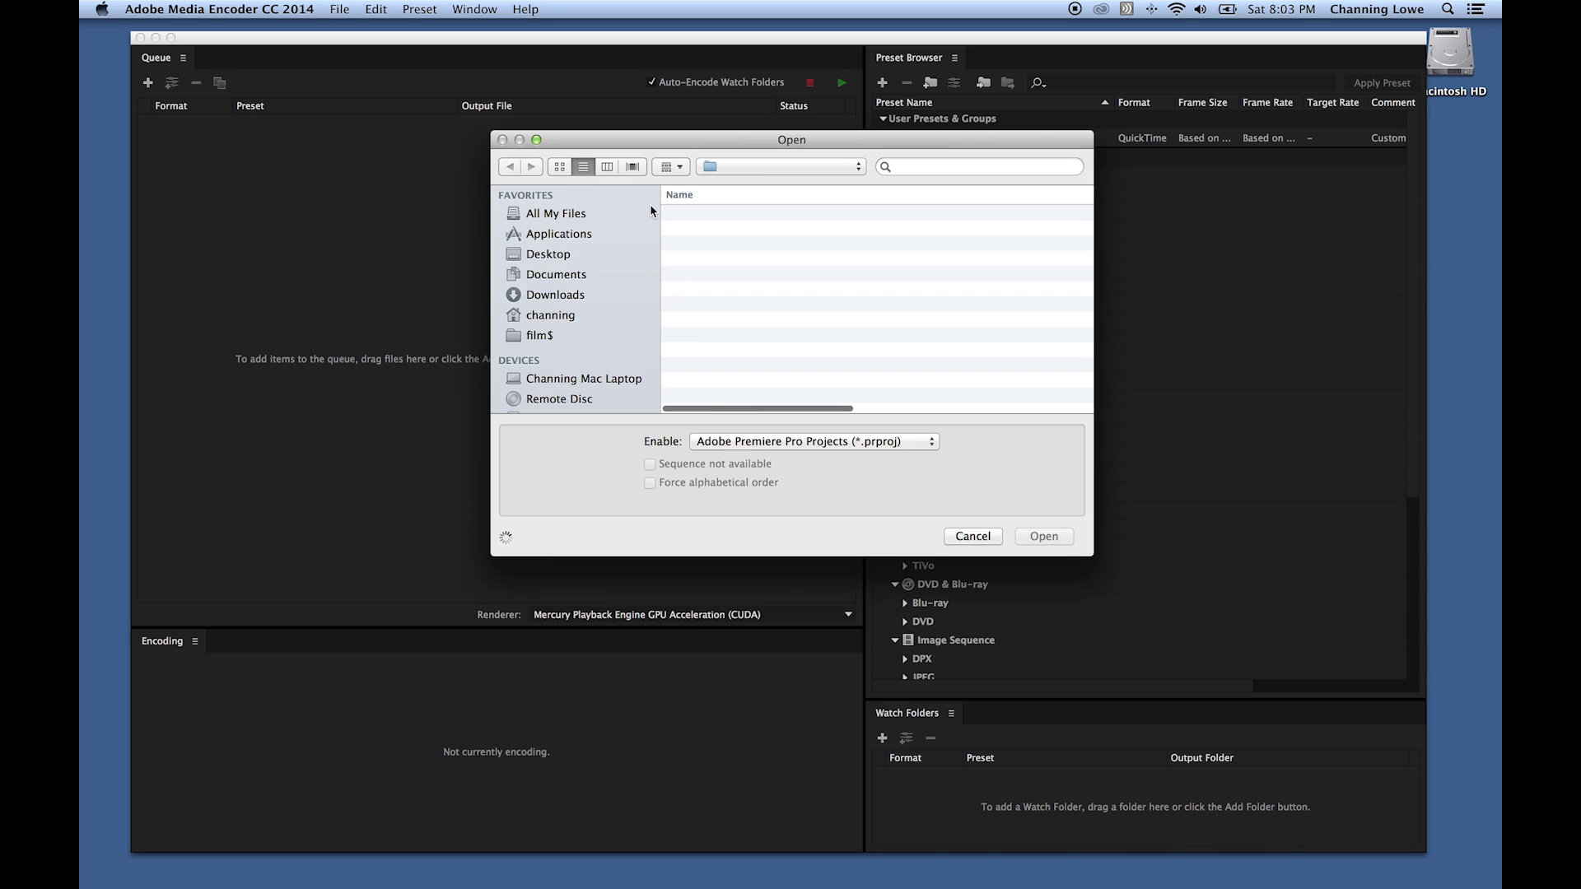
scroll(690, 247, "down", 5)
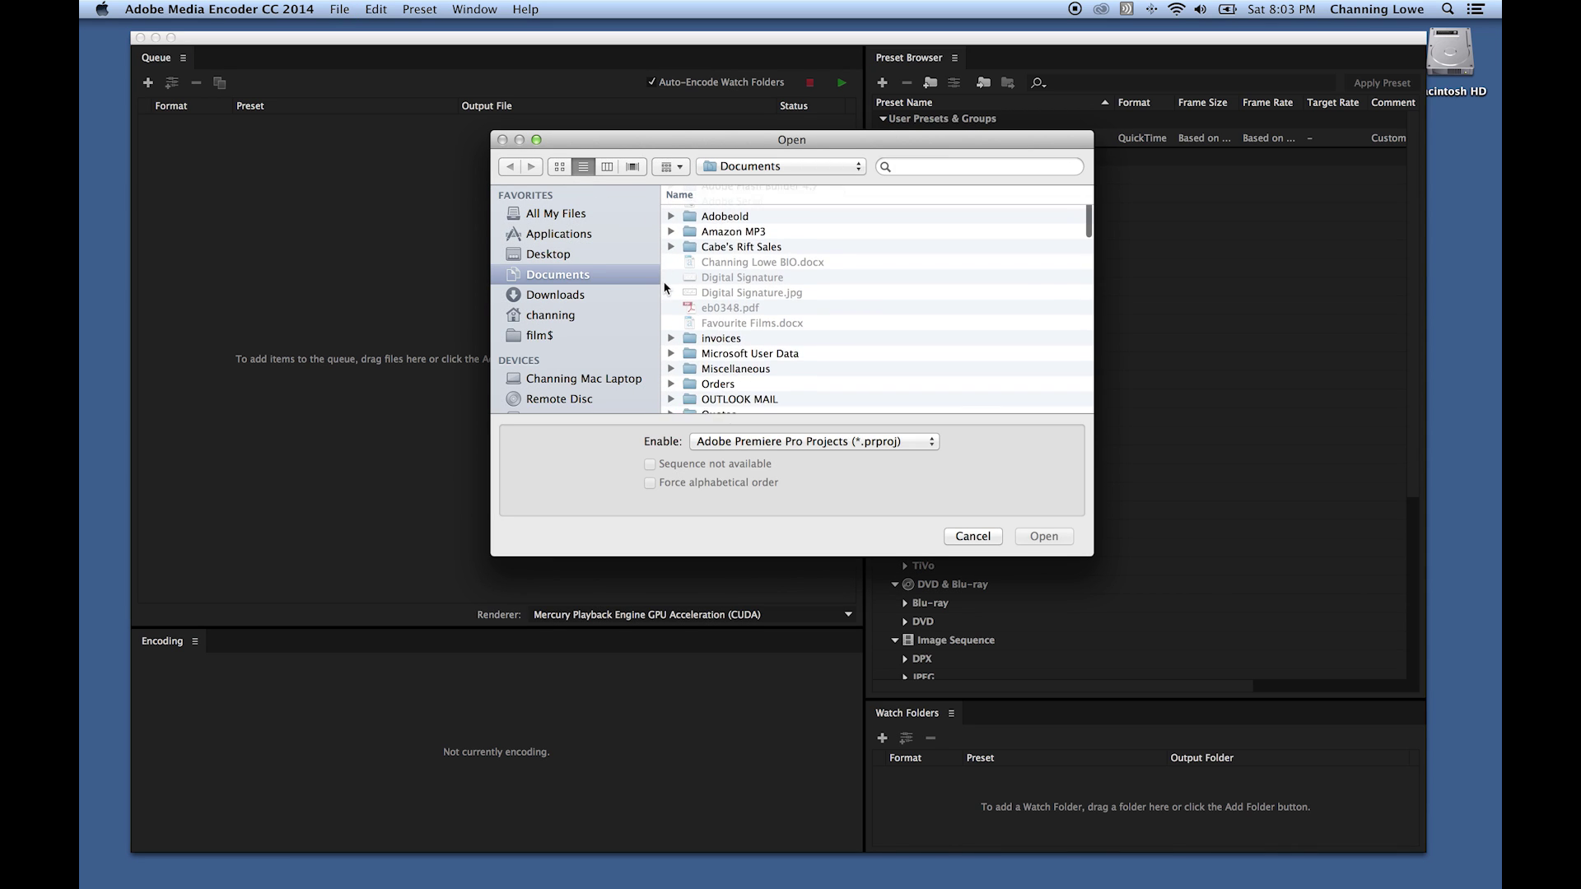
scroll(635, 301, "down", 2)
scroll(634, 301, "up", 2)
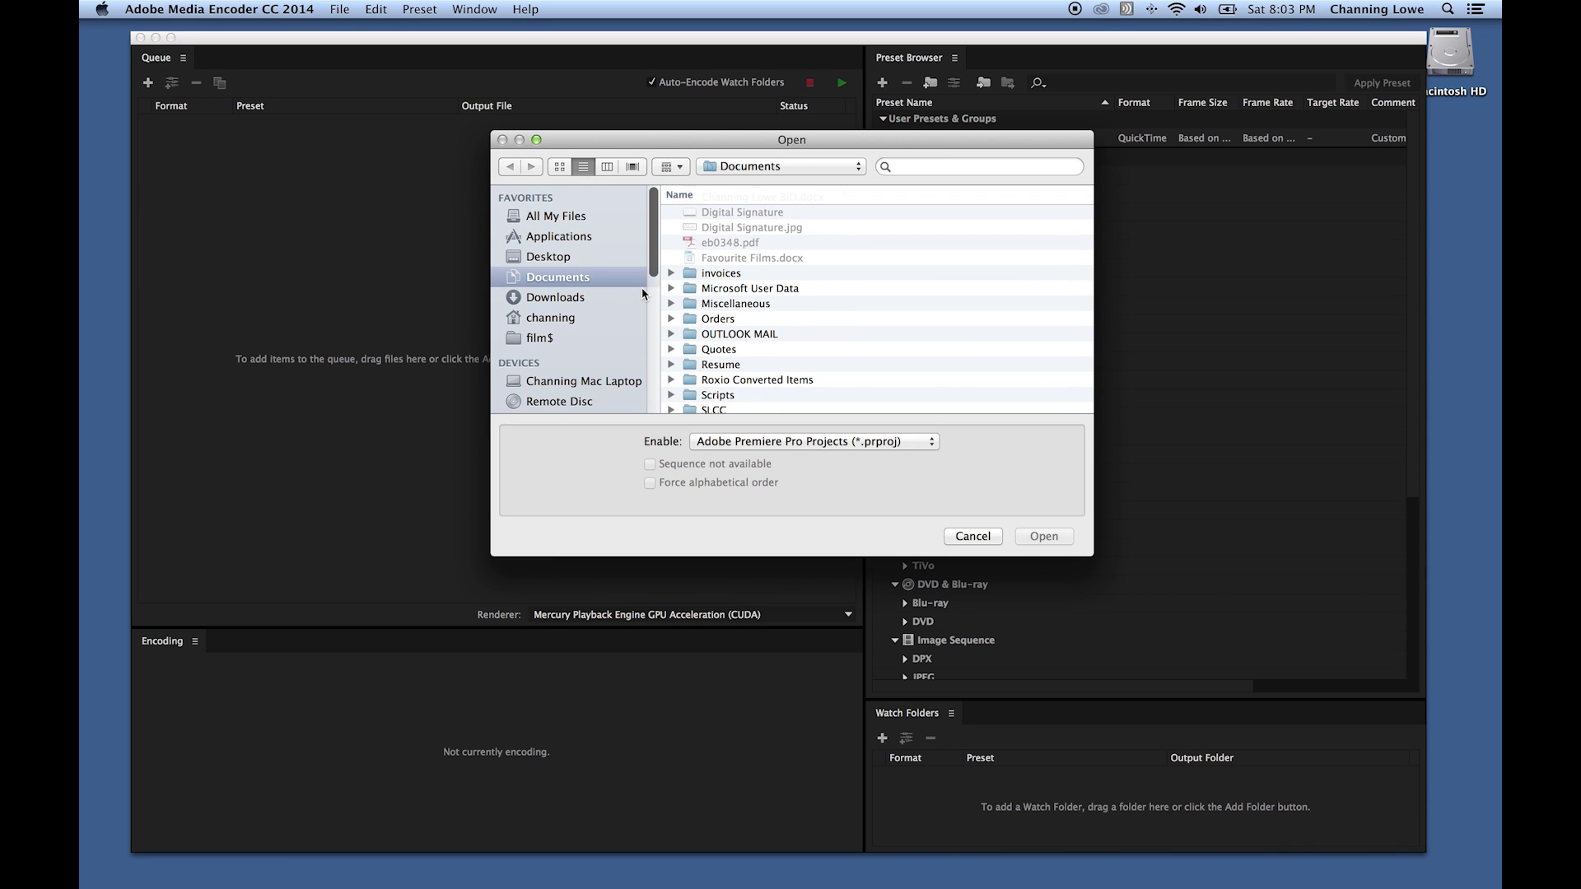
scroll(640, 299, "down", 3)
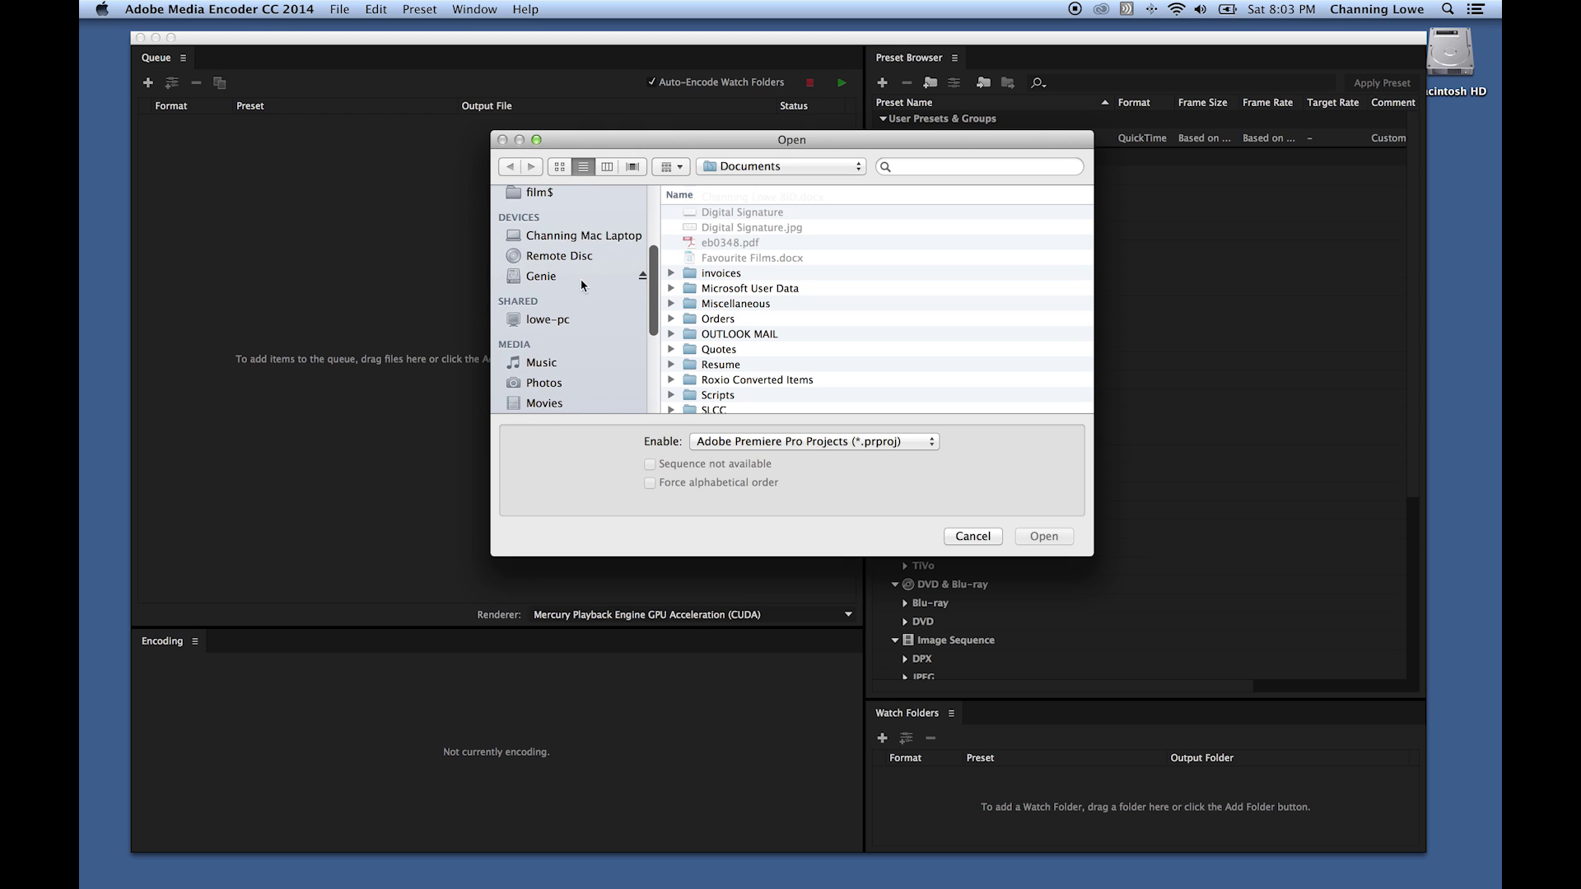
left_click(564, 278)
scroll(757, 300, "down", 3)
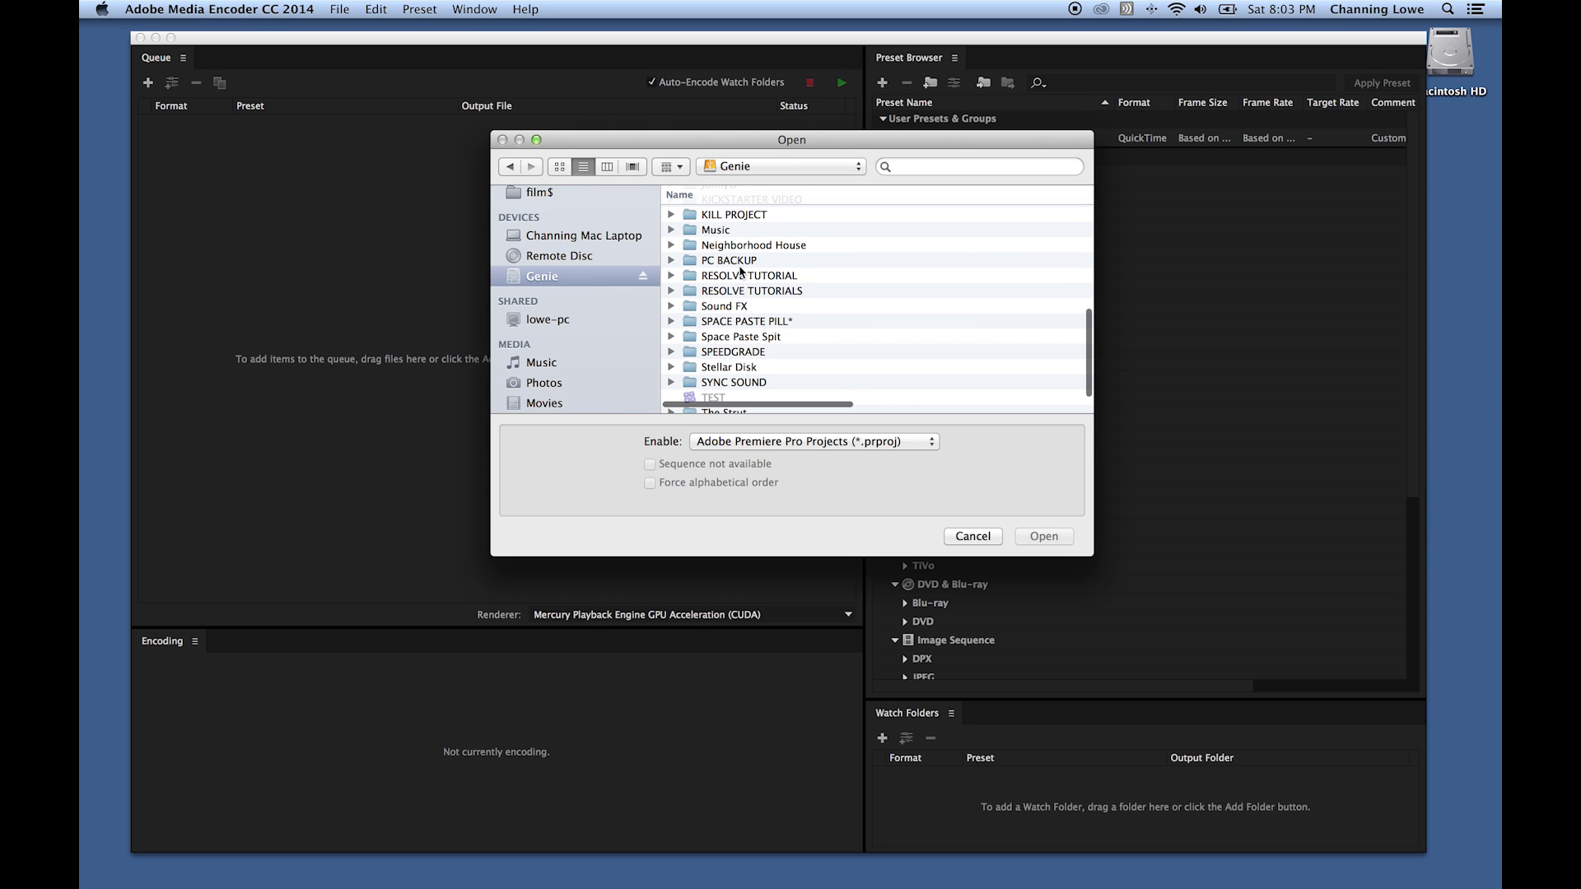
double_click(732, 215)
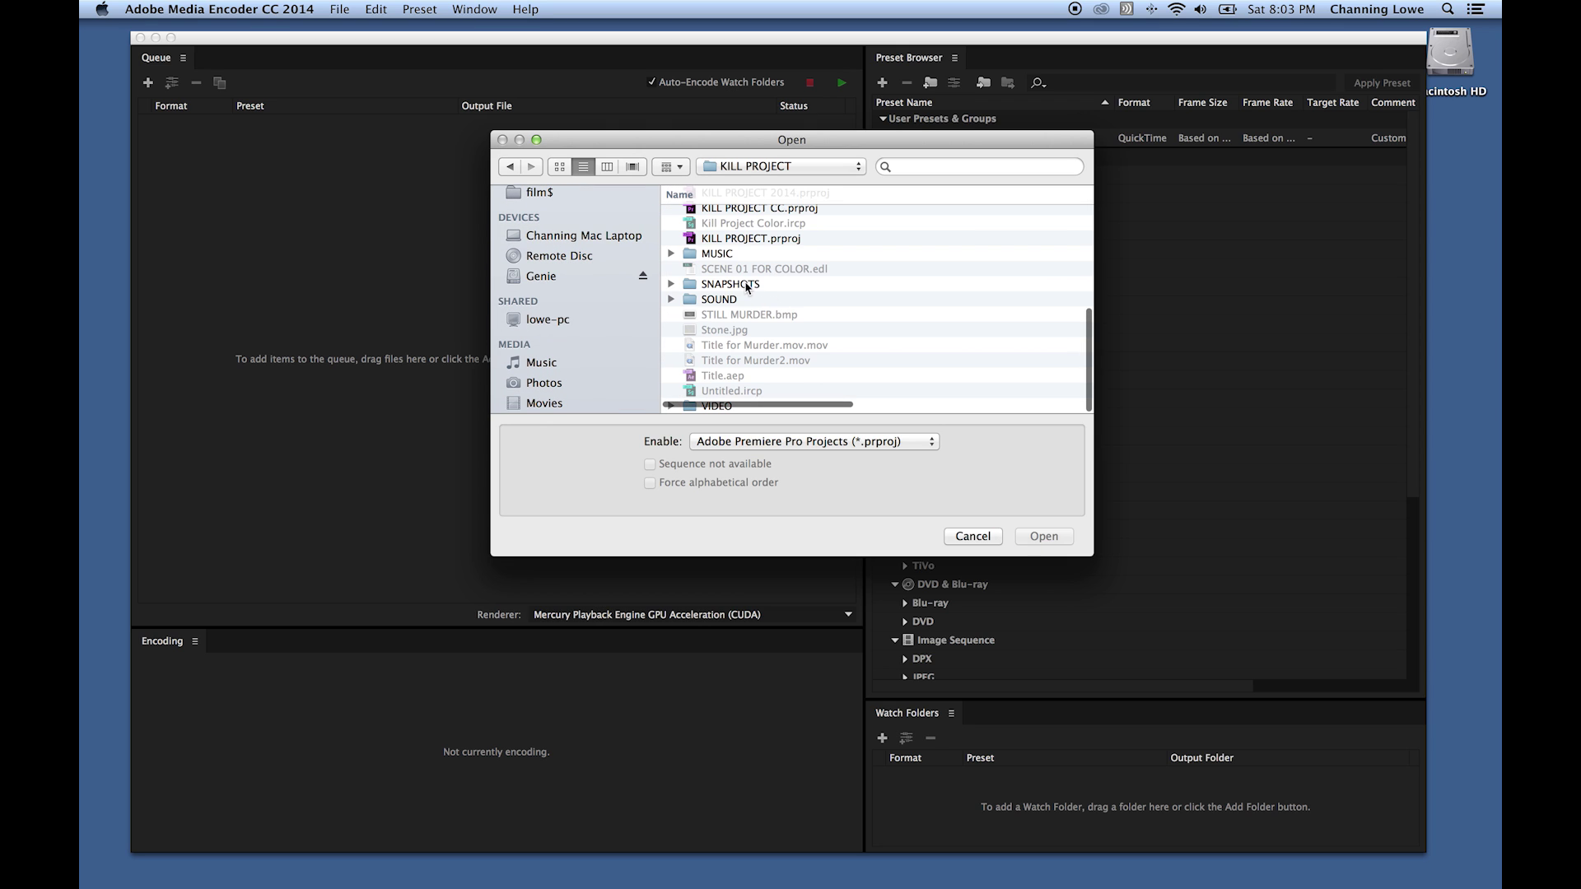
scroll(737, 279, "up", 2)
left_click(779, 268)
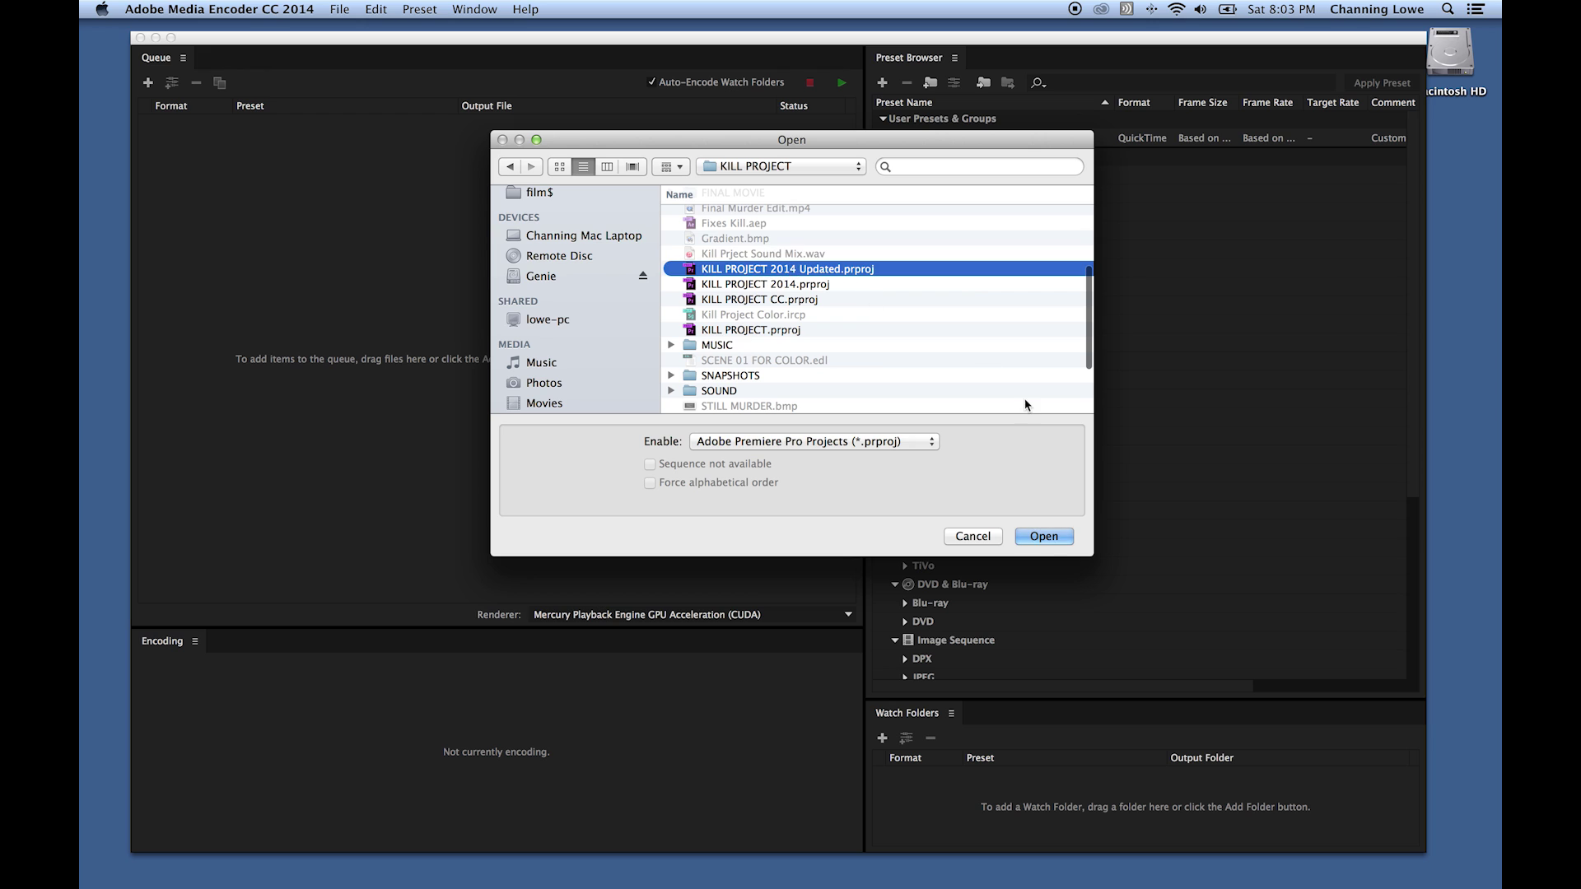
left_click(1045, 536)
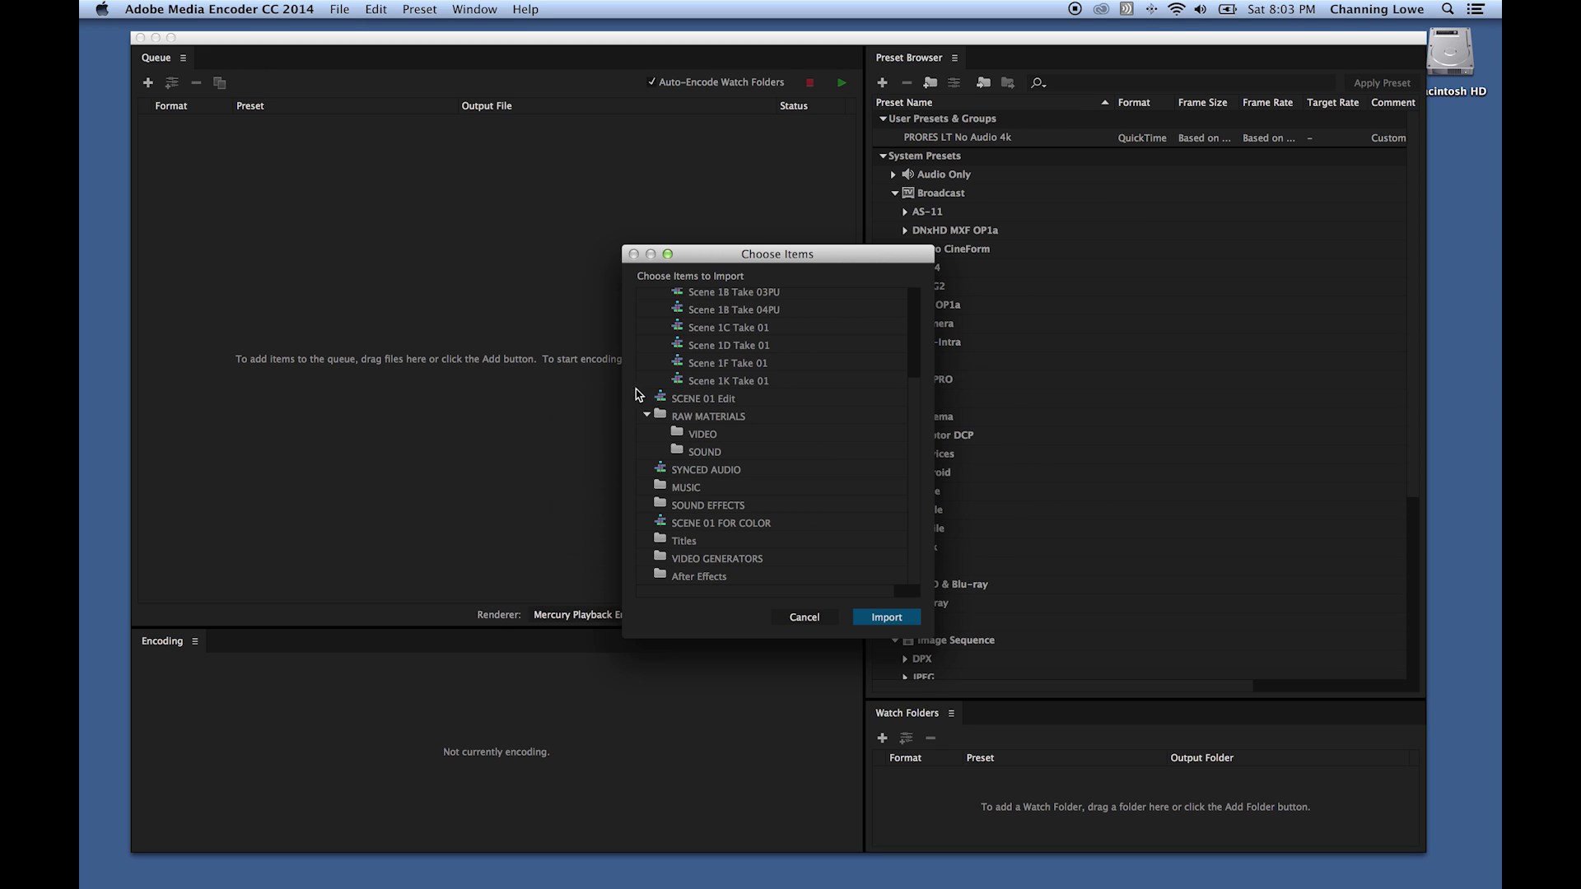
Collapse the SCENE 1 Synced Shots folder and import the SCENE 01 Edit sequence into the queue
scroll(779, 375, "up", 3)
scroll(778, 376, "down", 3)
scroll(779, 376, "up", 3)
scroll(713, 377, "down", 3)
left_click(704, 400)
scroll(728, 416, "up", 2)
scroll(728, 418, "up", 3)
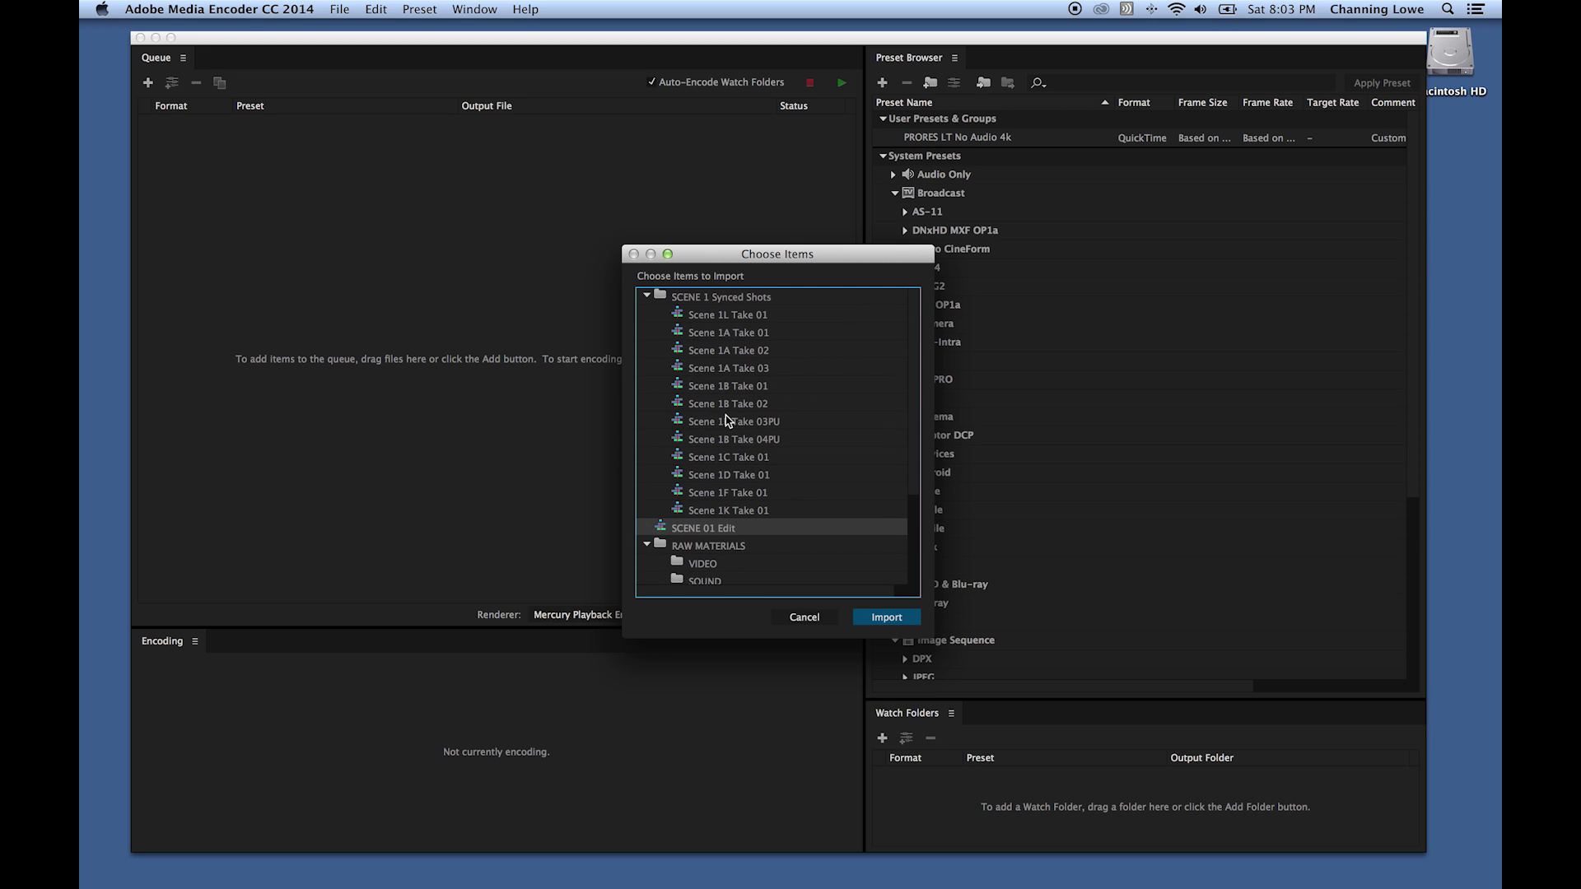
left_click(646, 296)
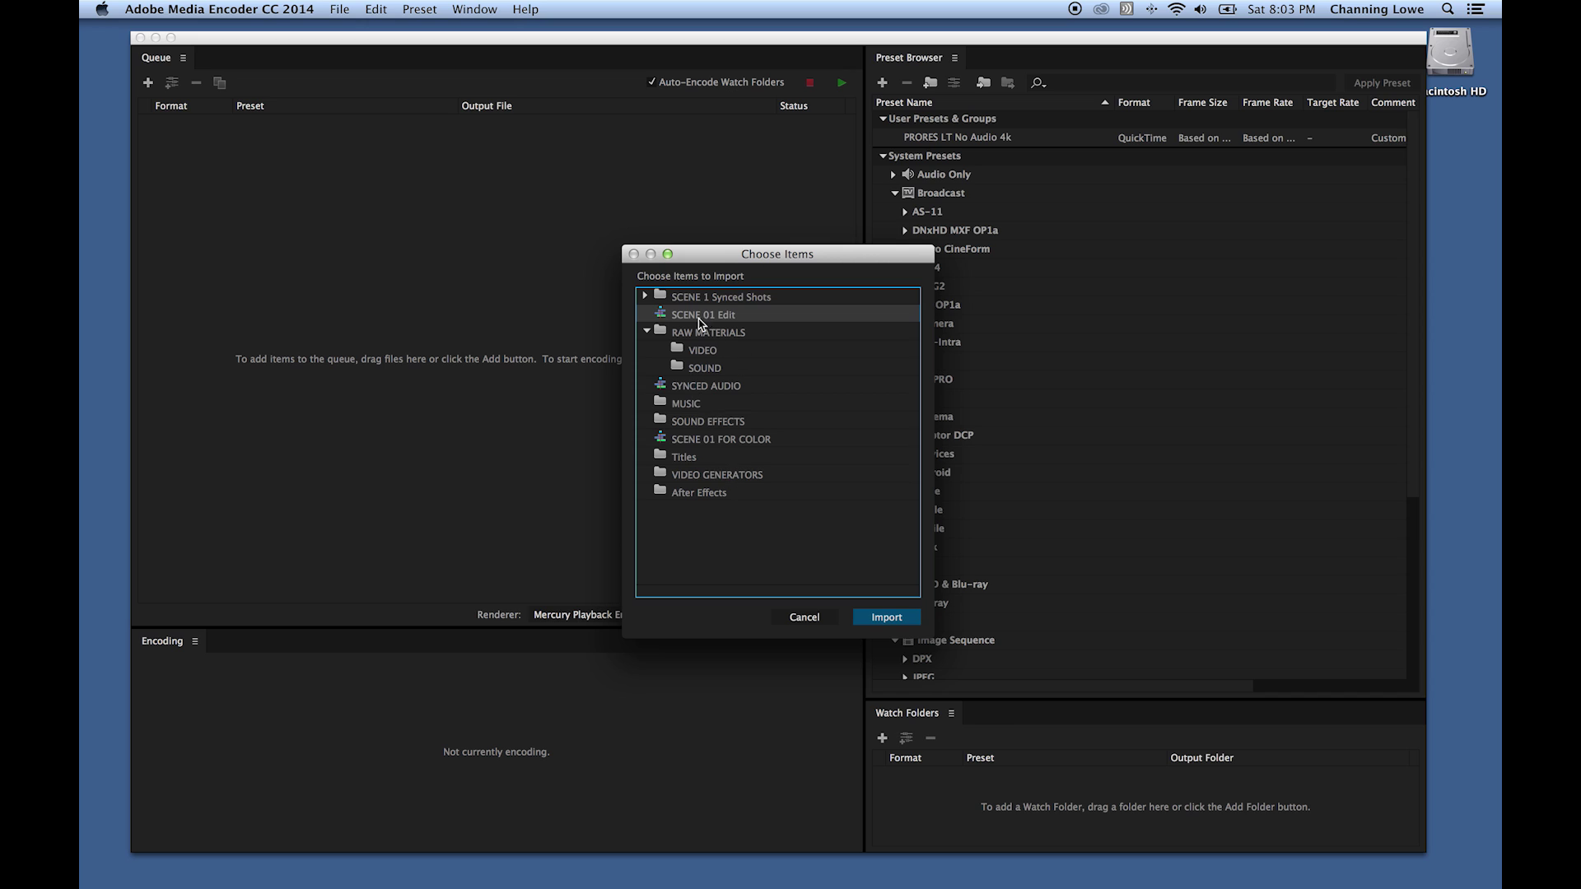
left_click(894, 624)
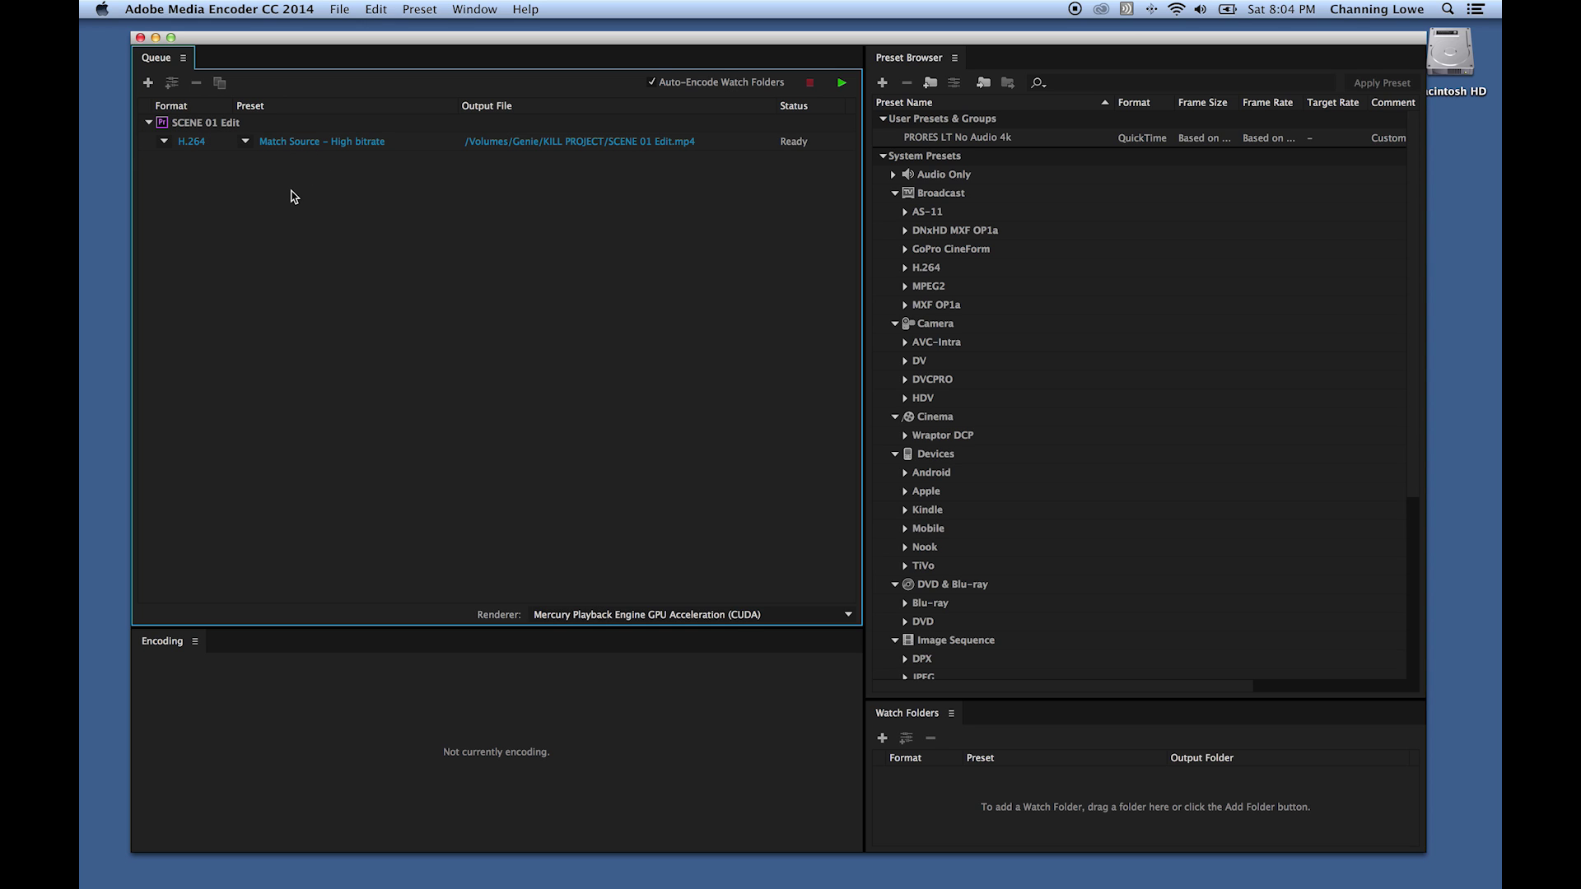
Remove the imported SCENE 01 Edit sequence and its settings from the encoding queue
left_click(216, 142)
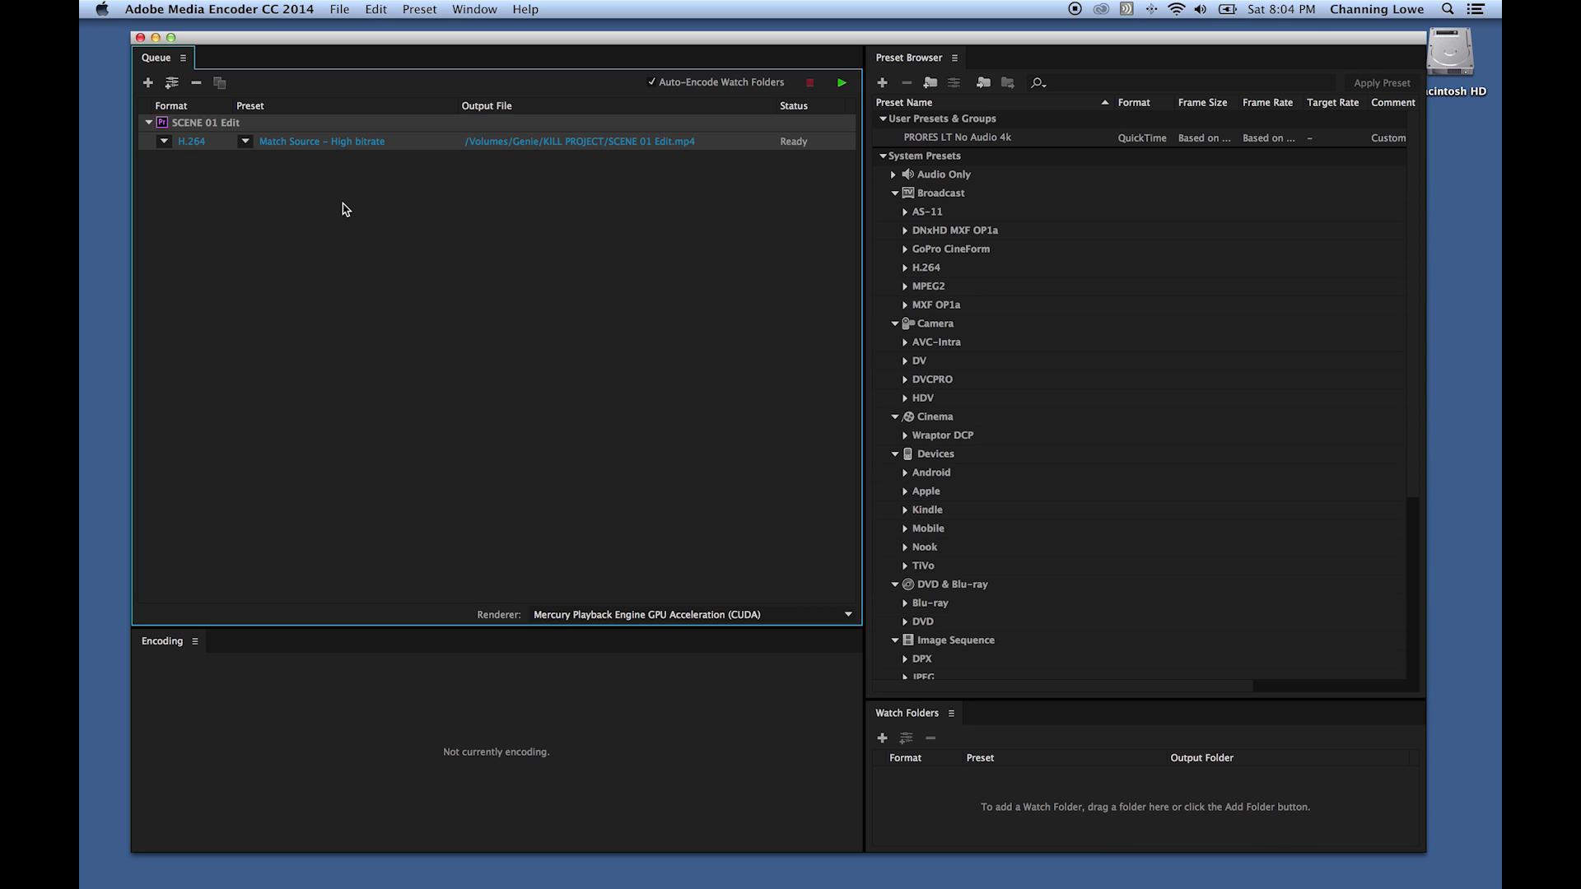
key("Delete")
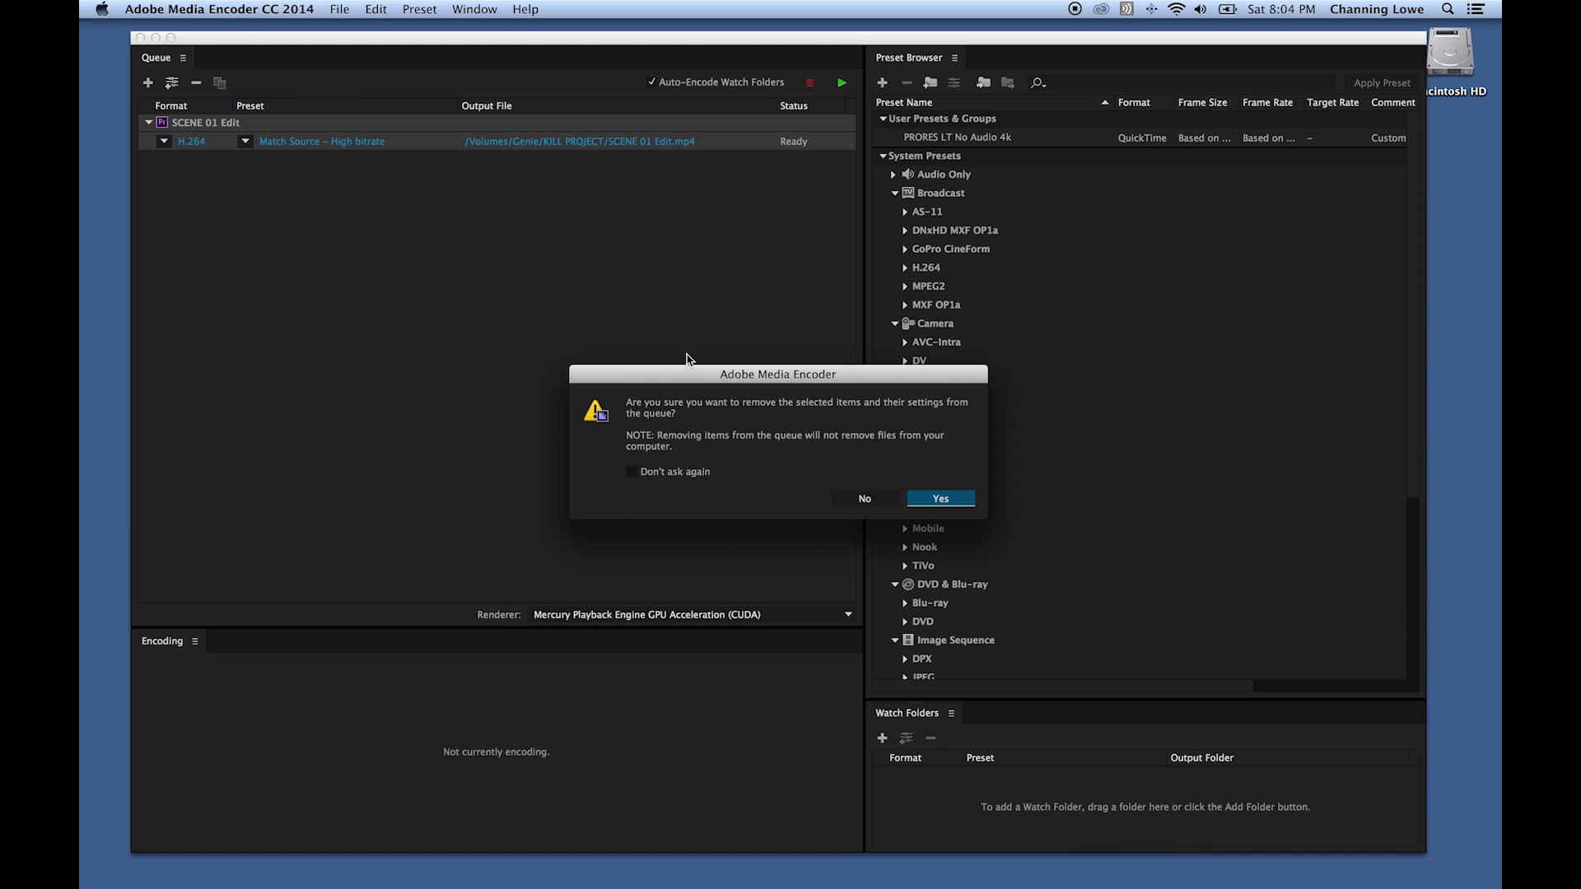
left_click(937, 509)
Switch to Finder and add Wanted For Murder FInal.mp4 from the FINAL MOVIE folder to the Media Encoder queue
key("super+Tab")
key("super+Tab")
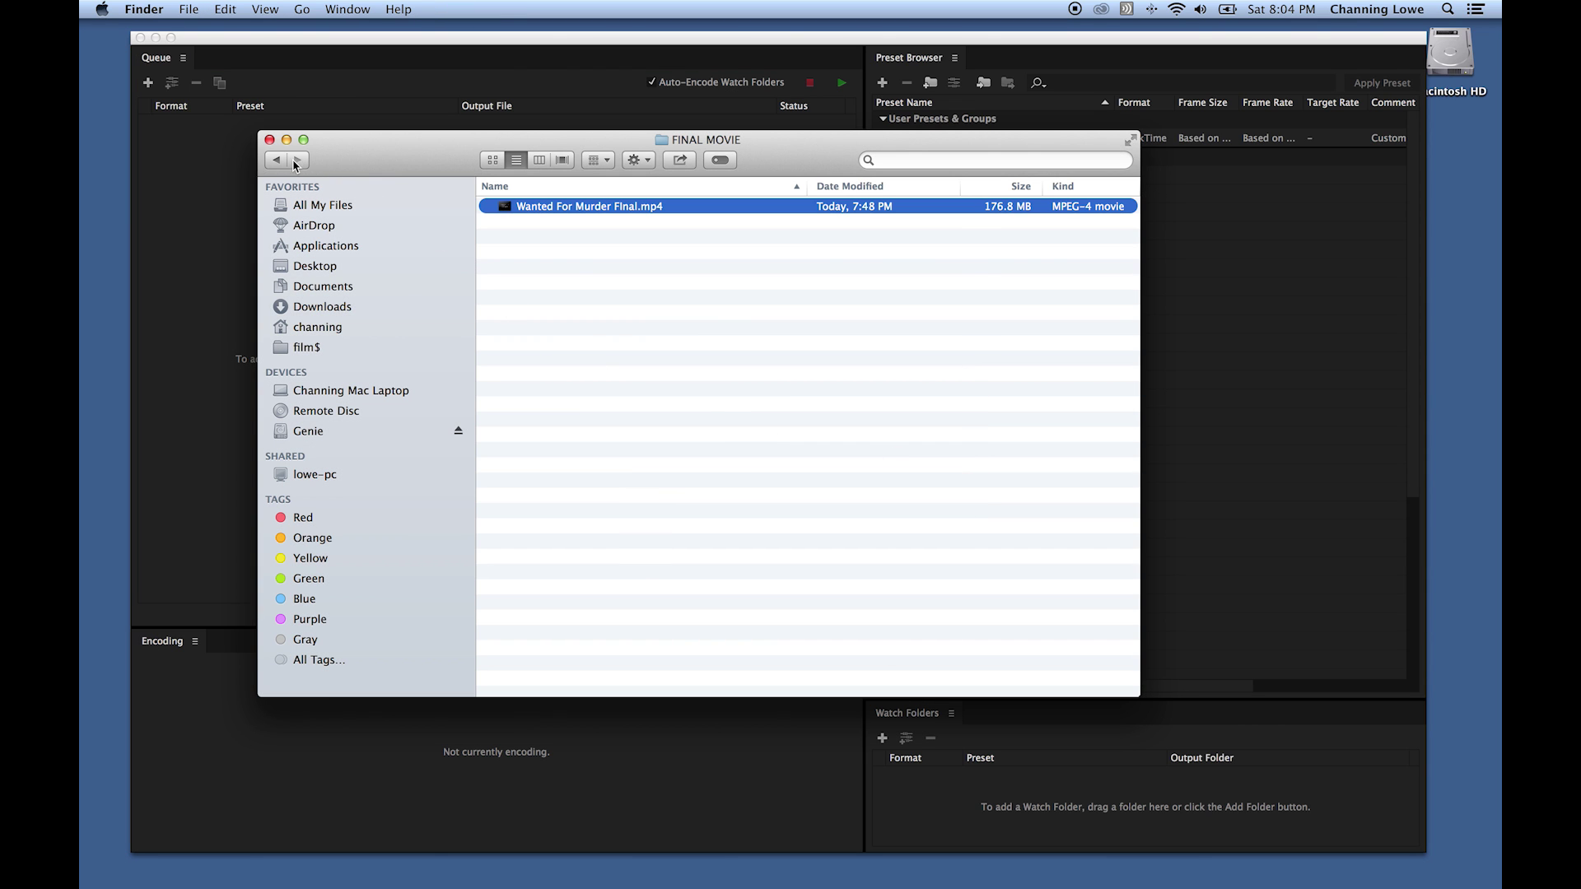
left_click_drag(301, 162, 460, 275)
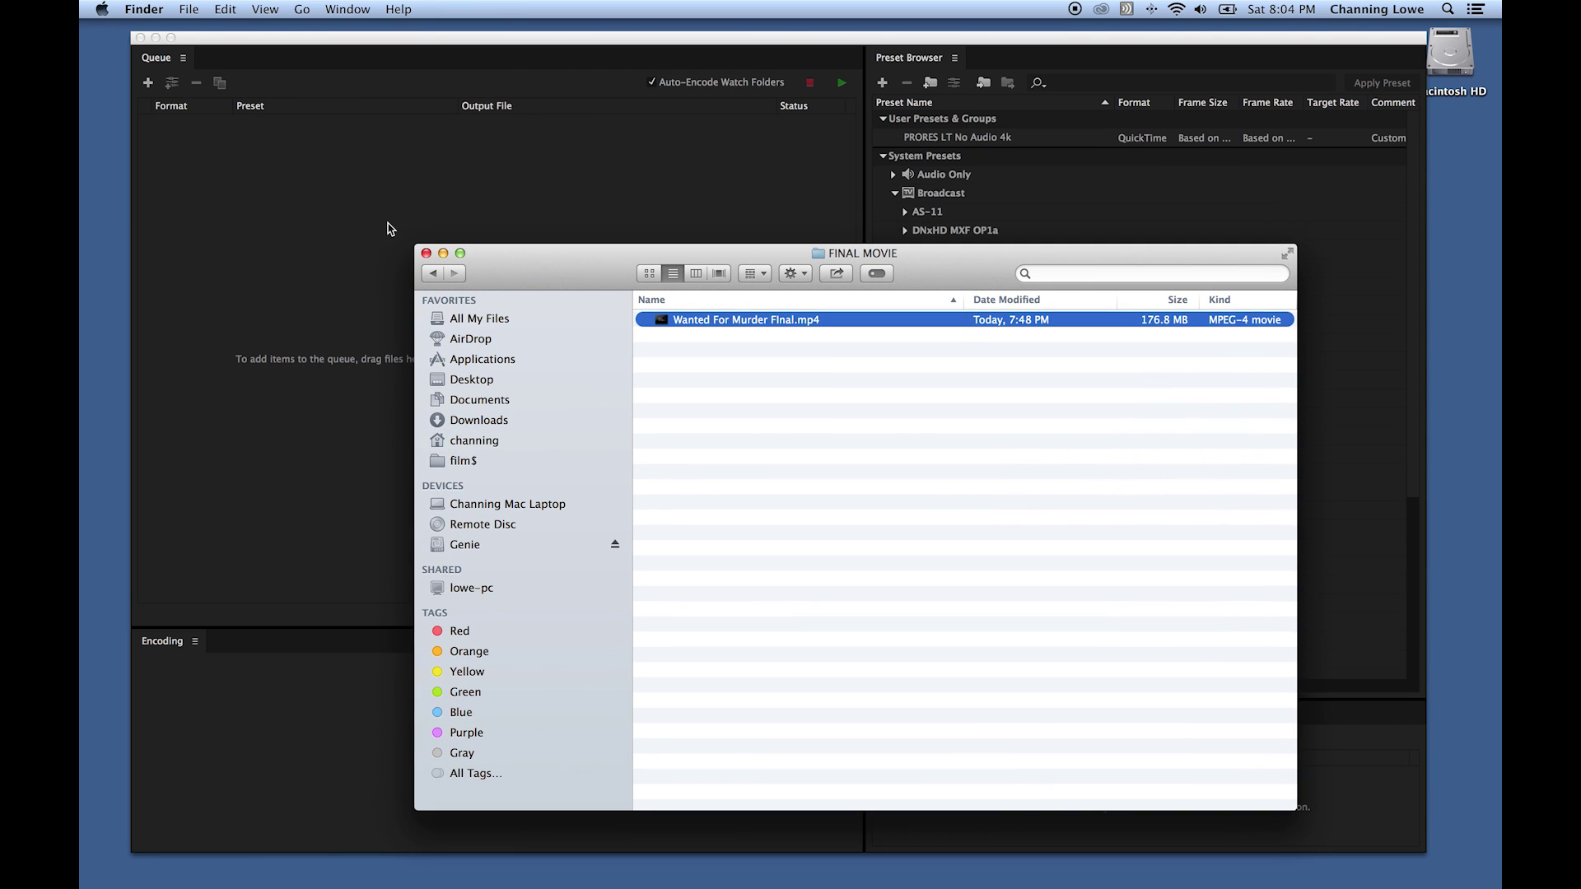
left_click(722, 392)
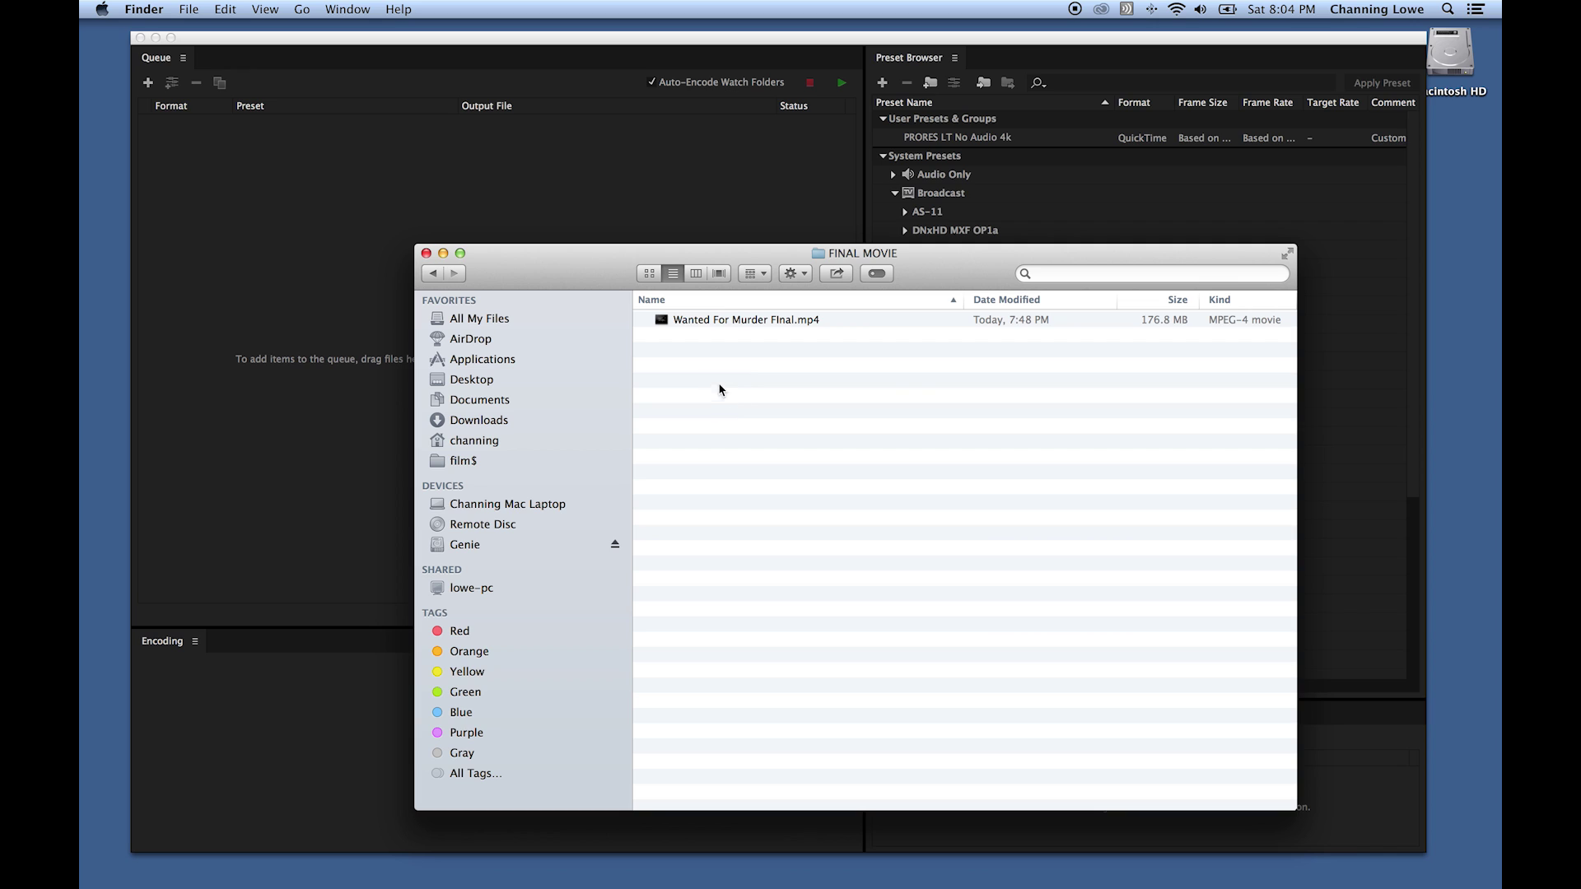
left_click(709, 326)
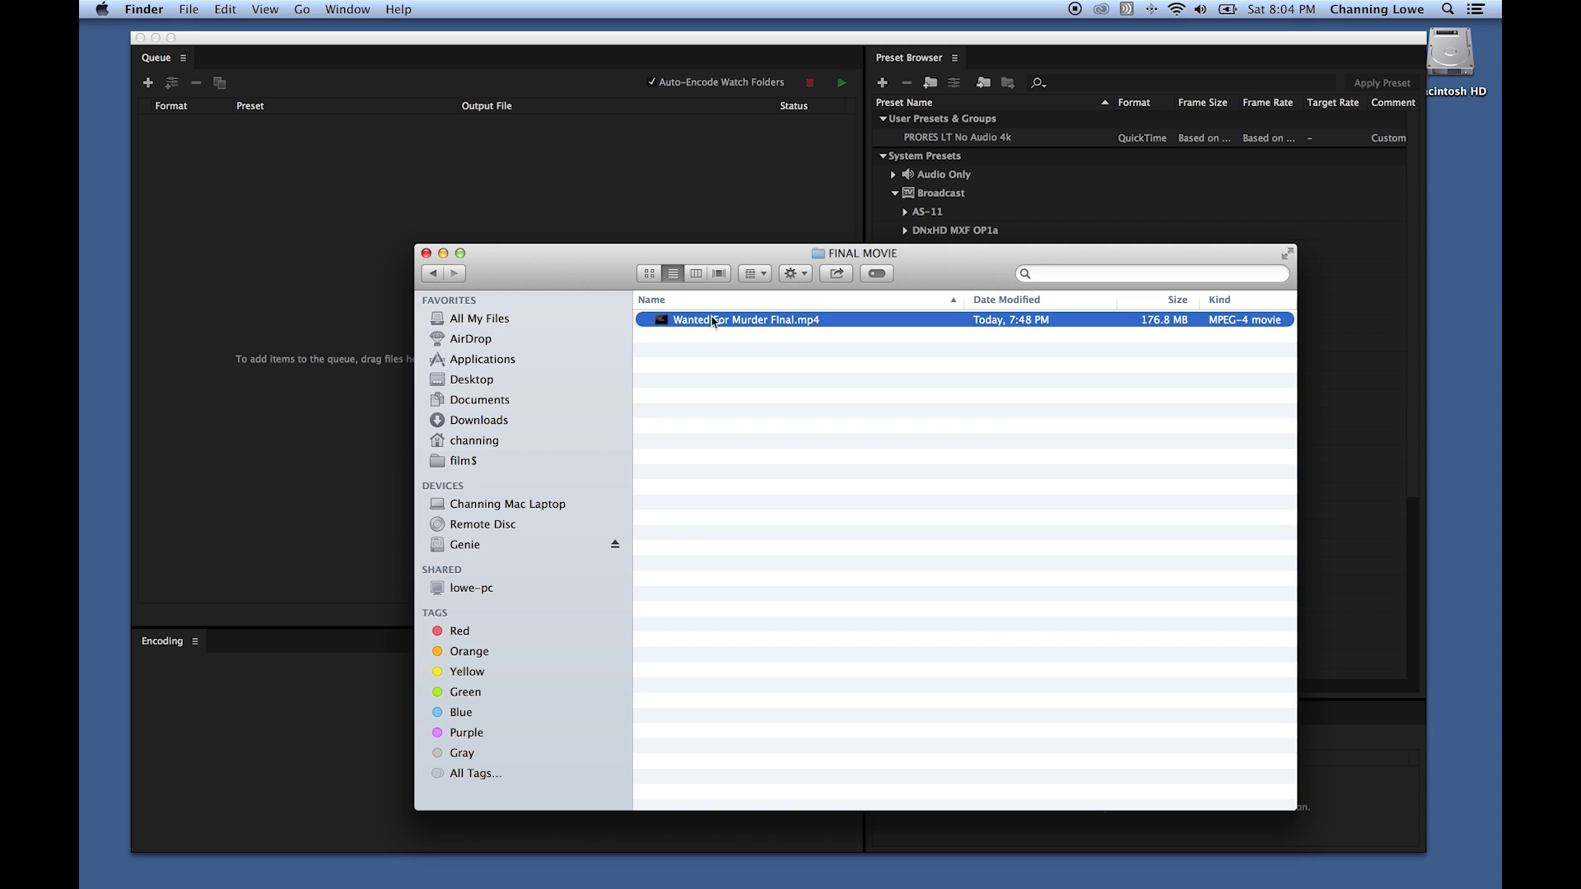
left_click_drag(714, 323, 396, 202)
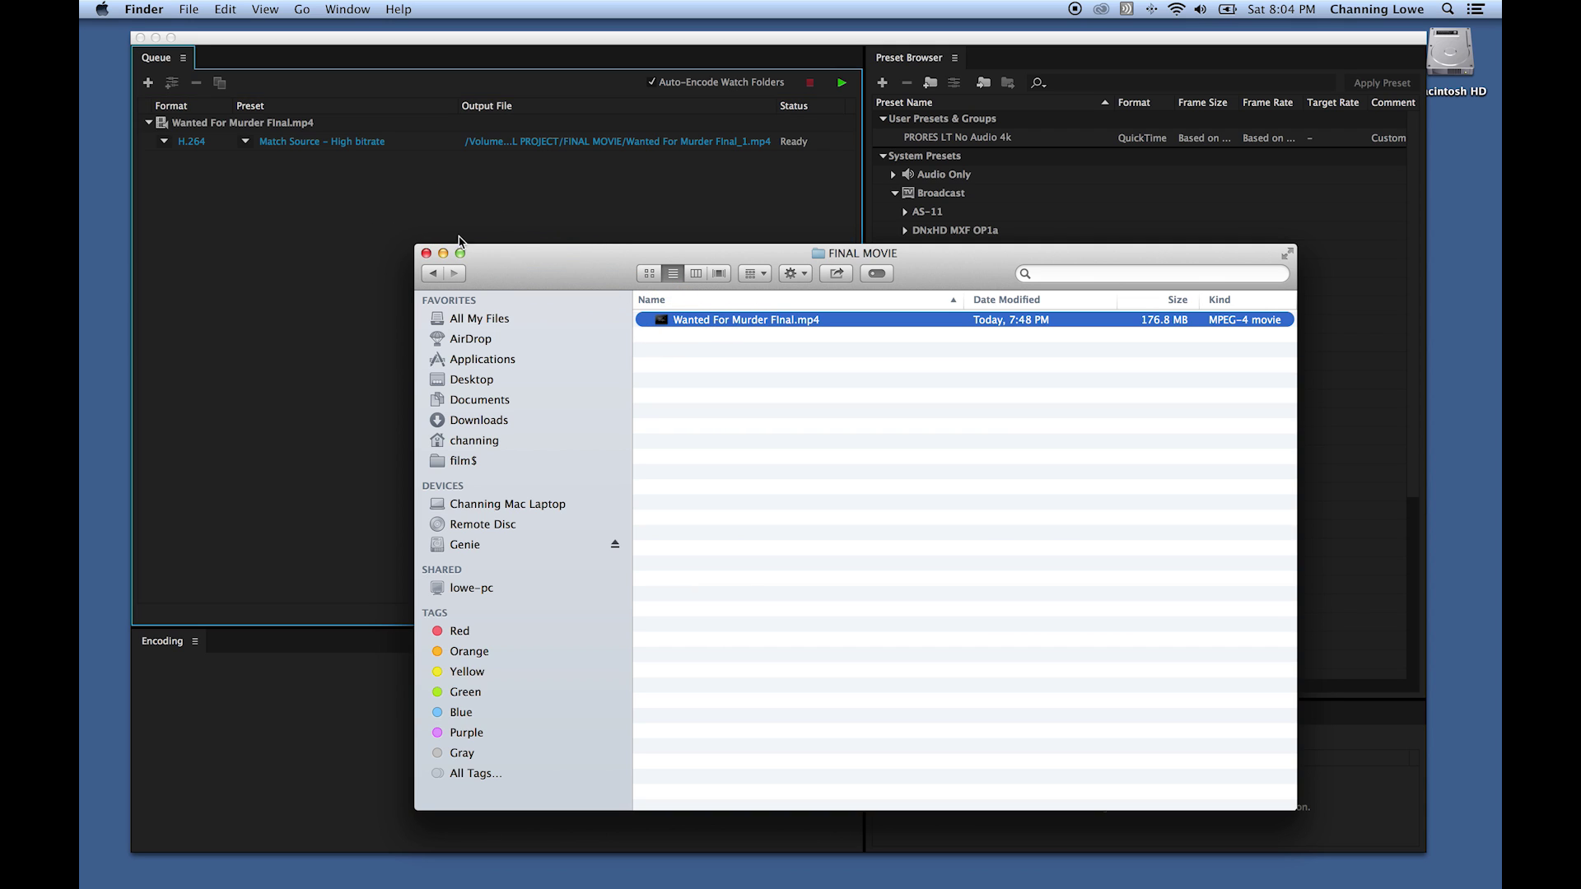
Add Opening Title H264.mp4 and Final Murder Edit.mp4 from the FOOTAGE TO EDIT folder to the queue, and return to Media Encoder
left_click(432, 273)
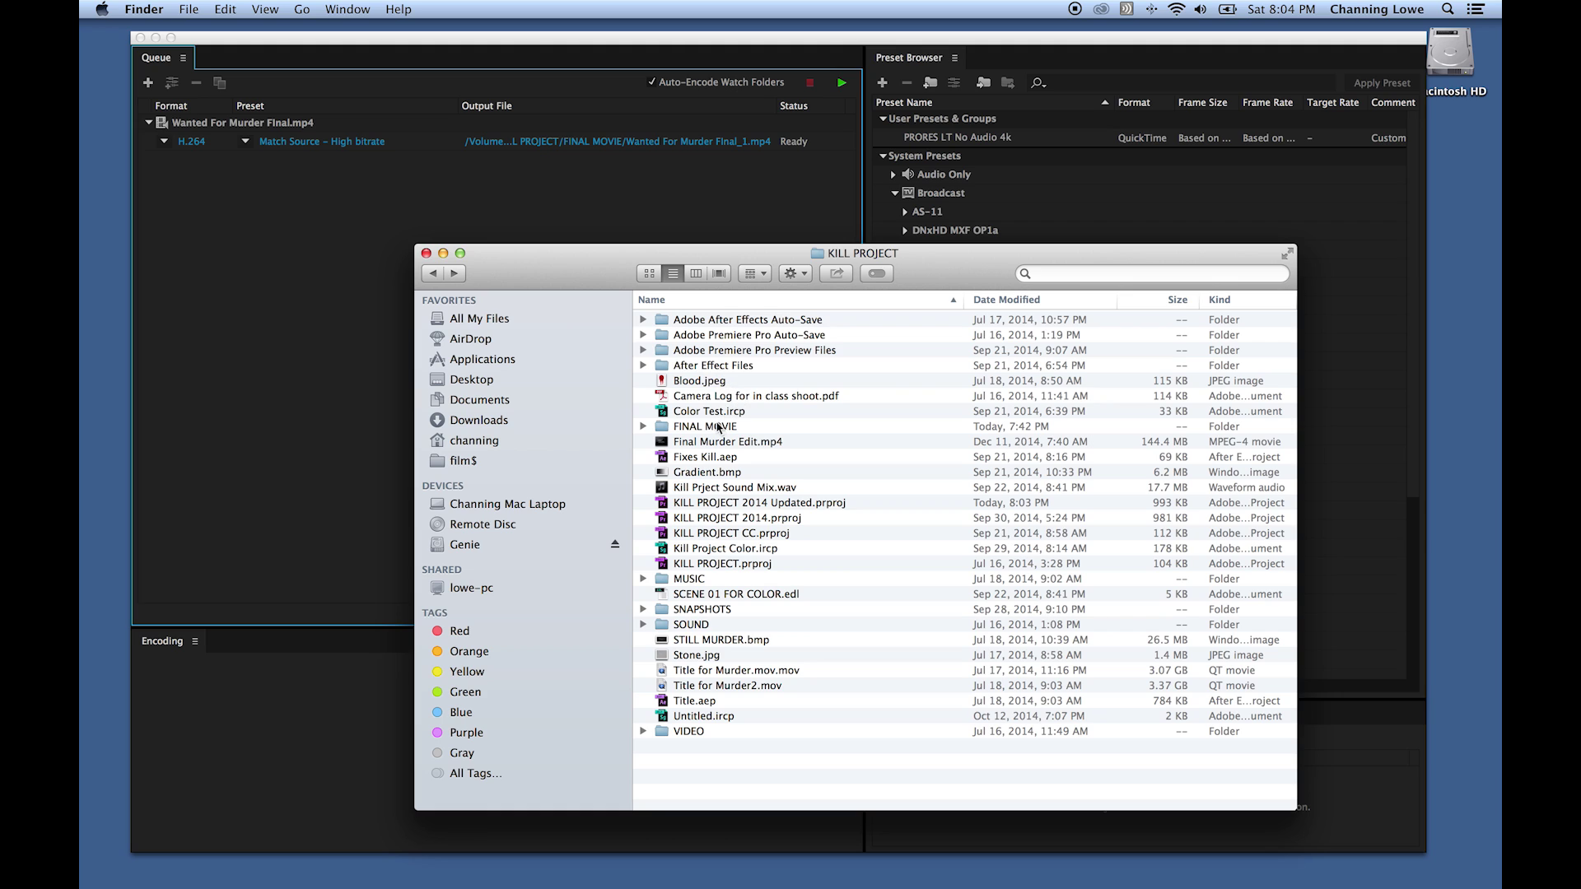
key("super+bracketleft")
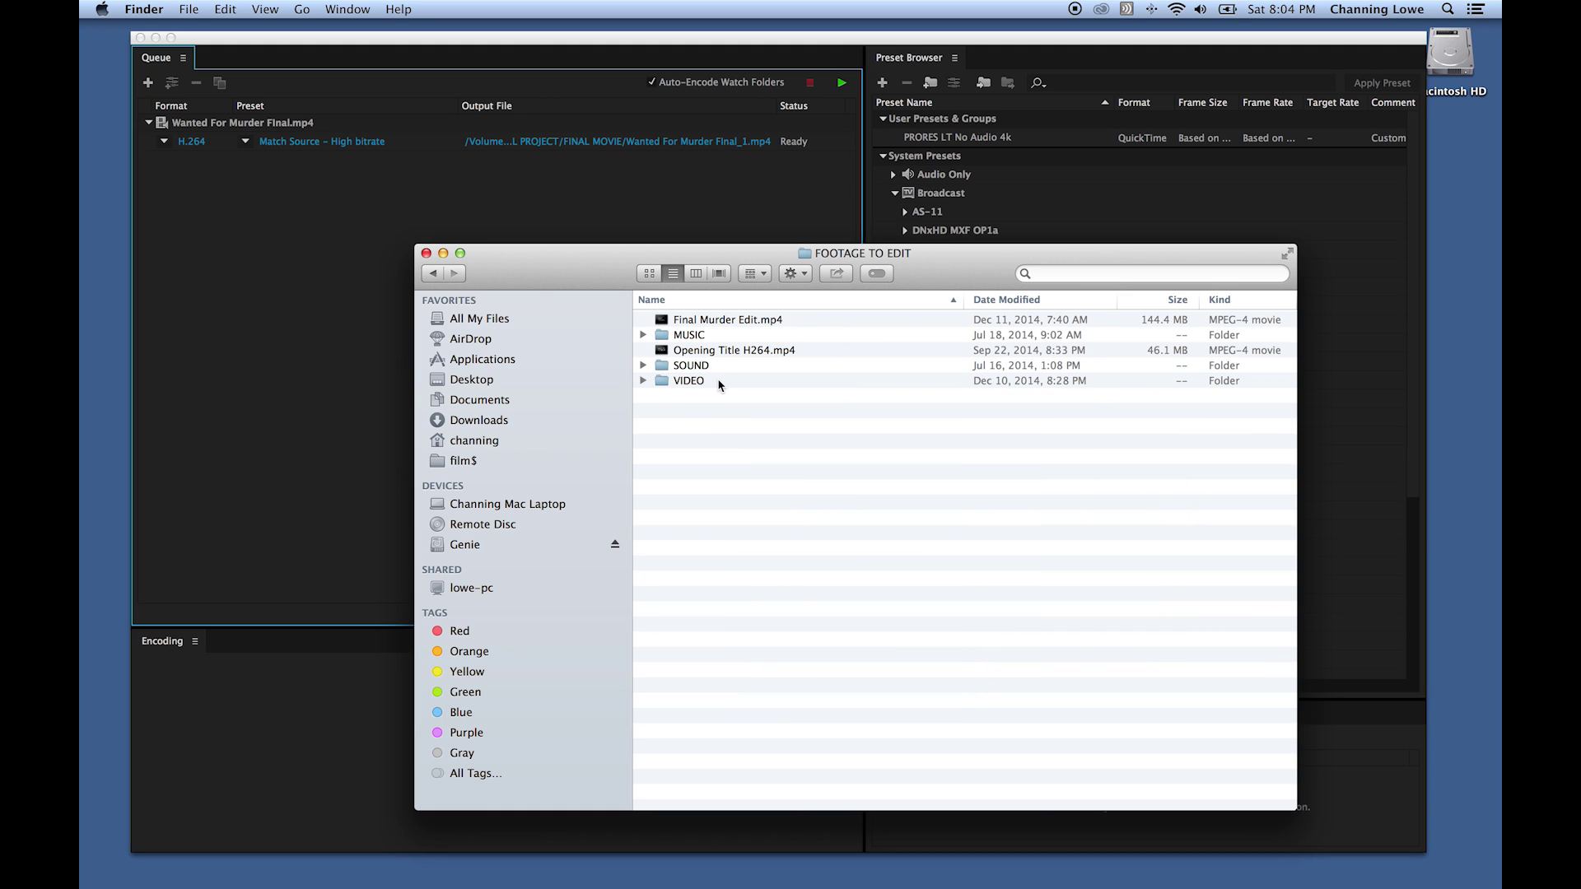
left_click_drag(721, 352, 299, 239)
left_click_drag(720, 320, 252, 203)
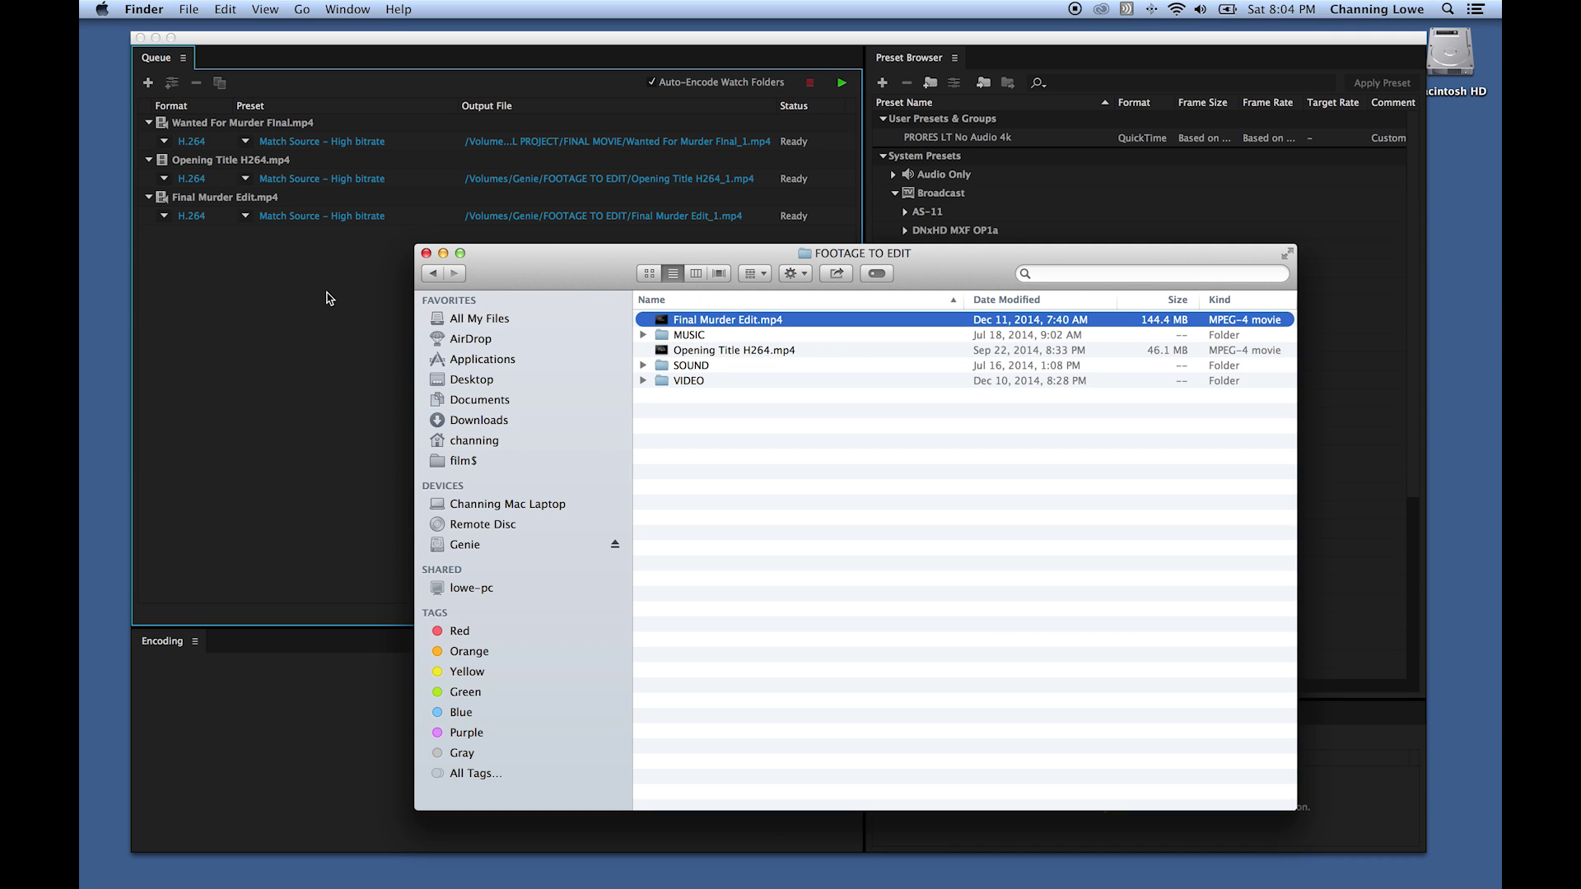
left_click(324, 326)
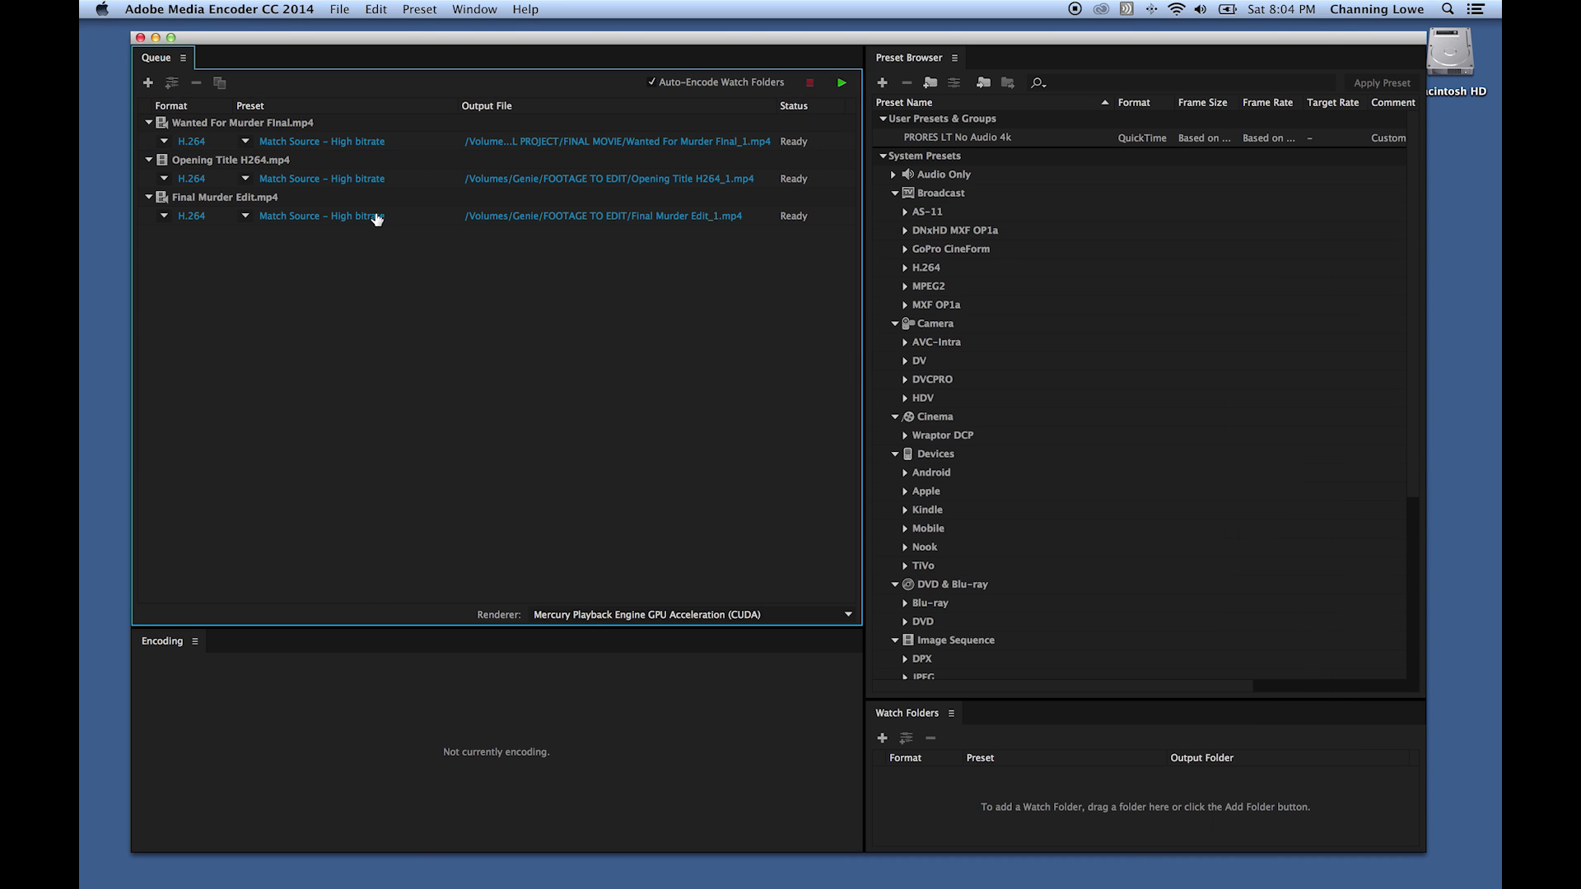
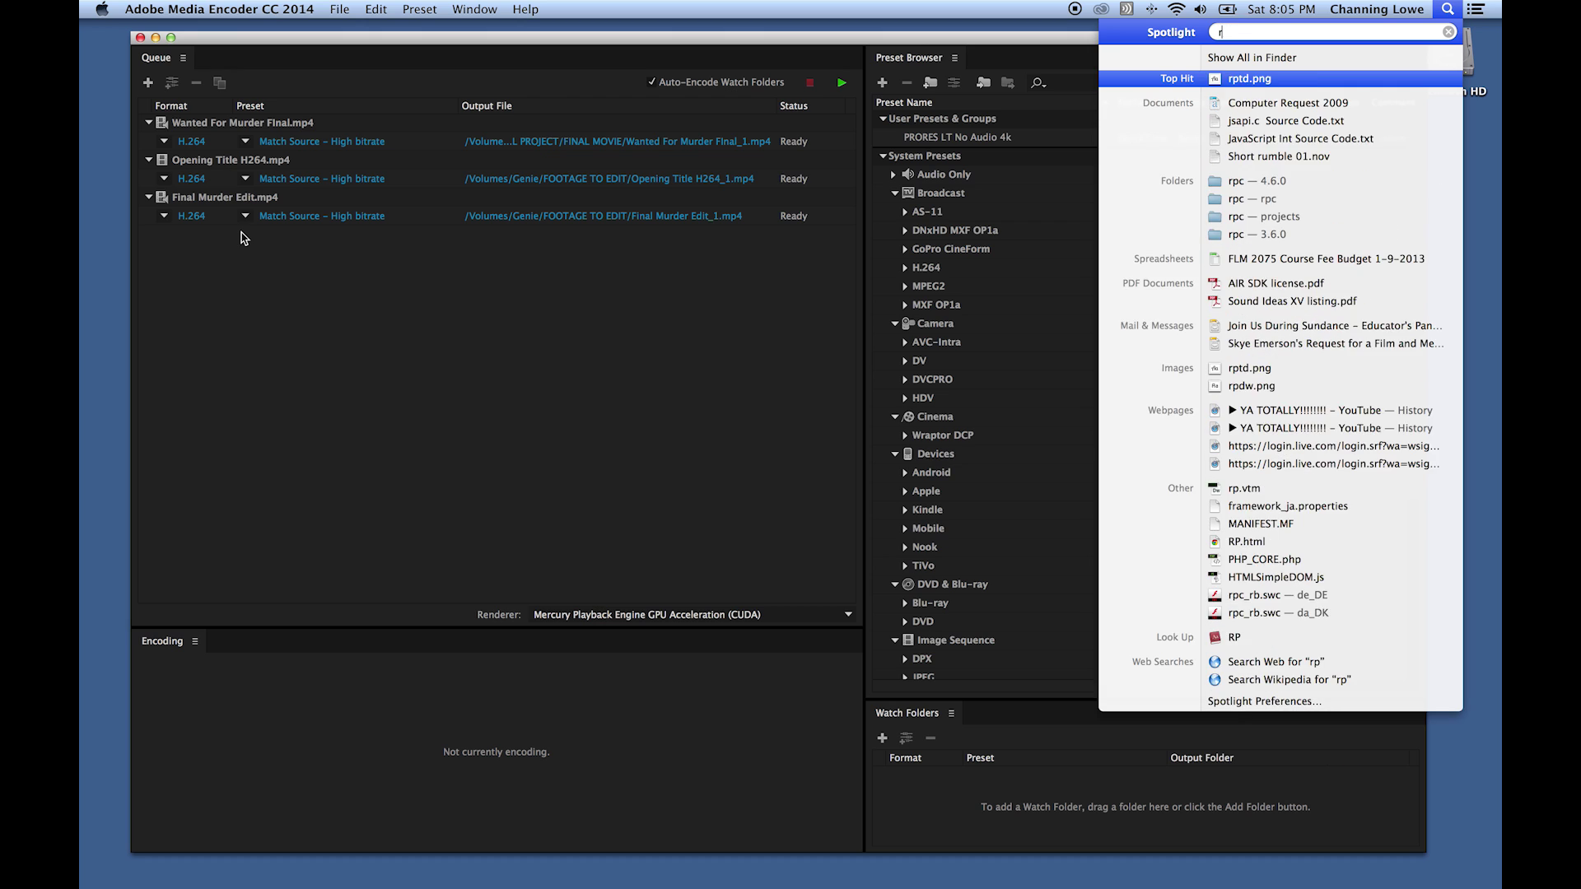
Launch Adobe Premiere Pro CC 2014 and clear the three movie files from the Media Encoder queue
type("prme")
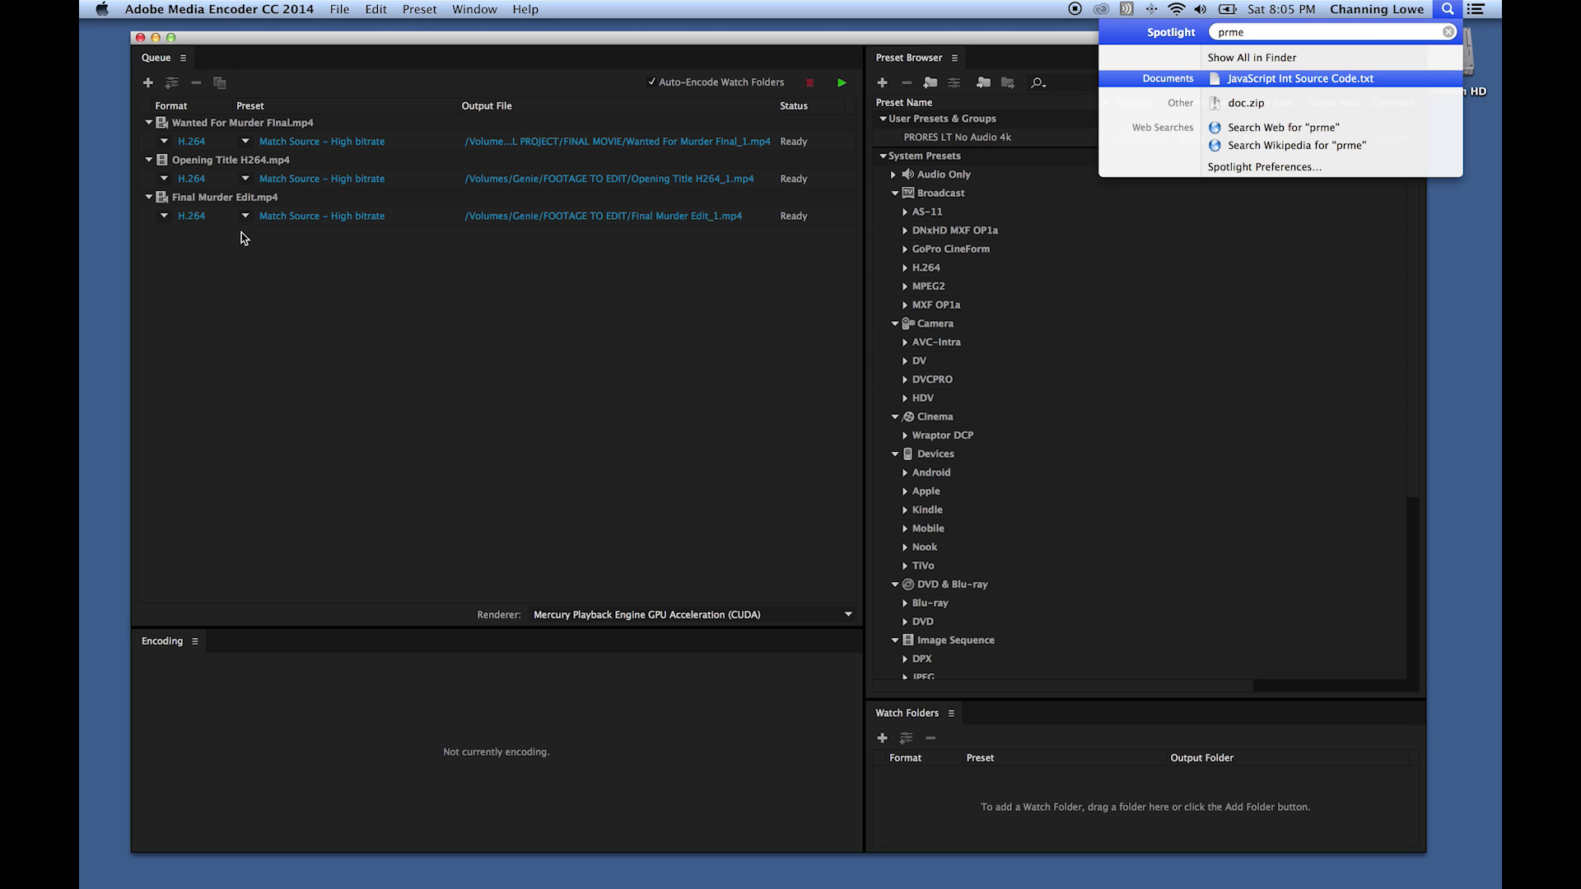
key("BackSpace")
key("BackSpace")
type("emier")
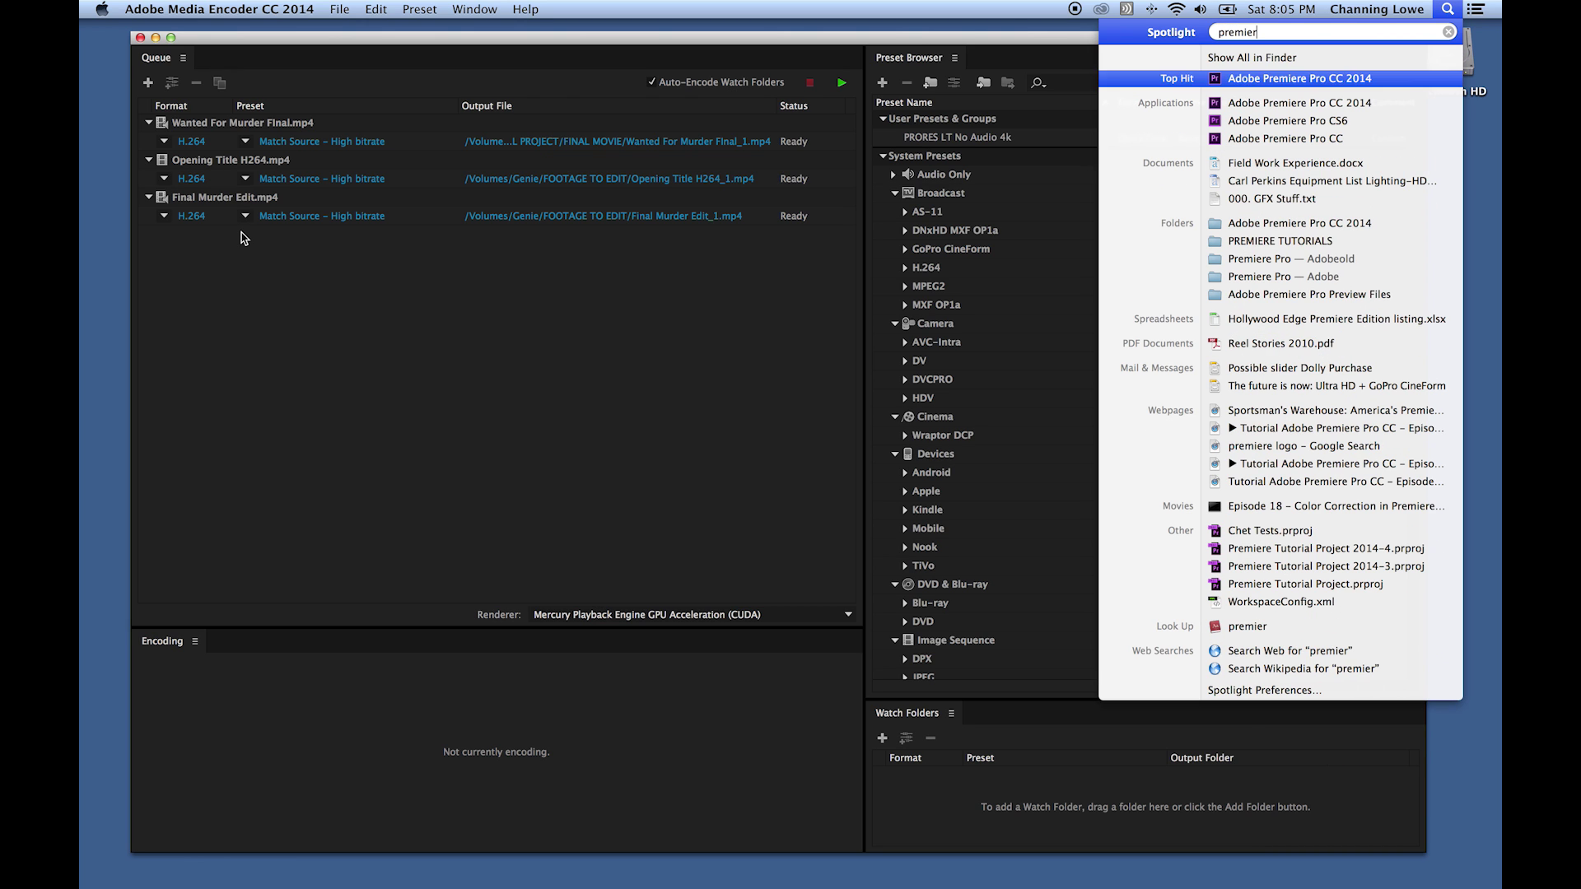
key("Return")
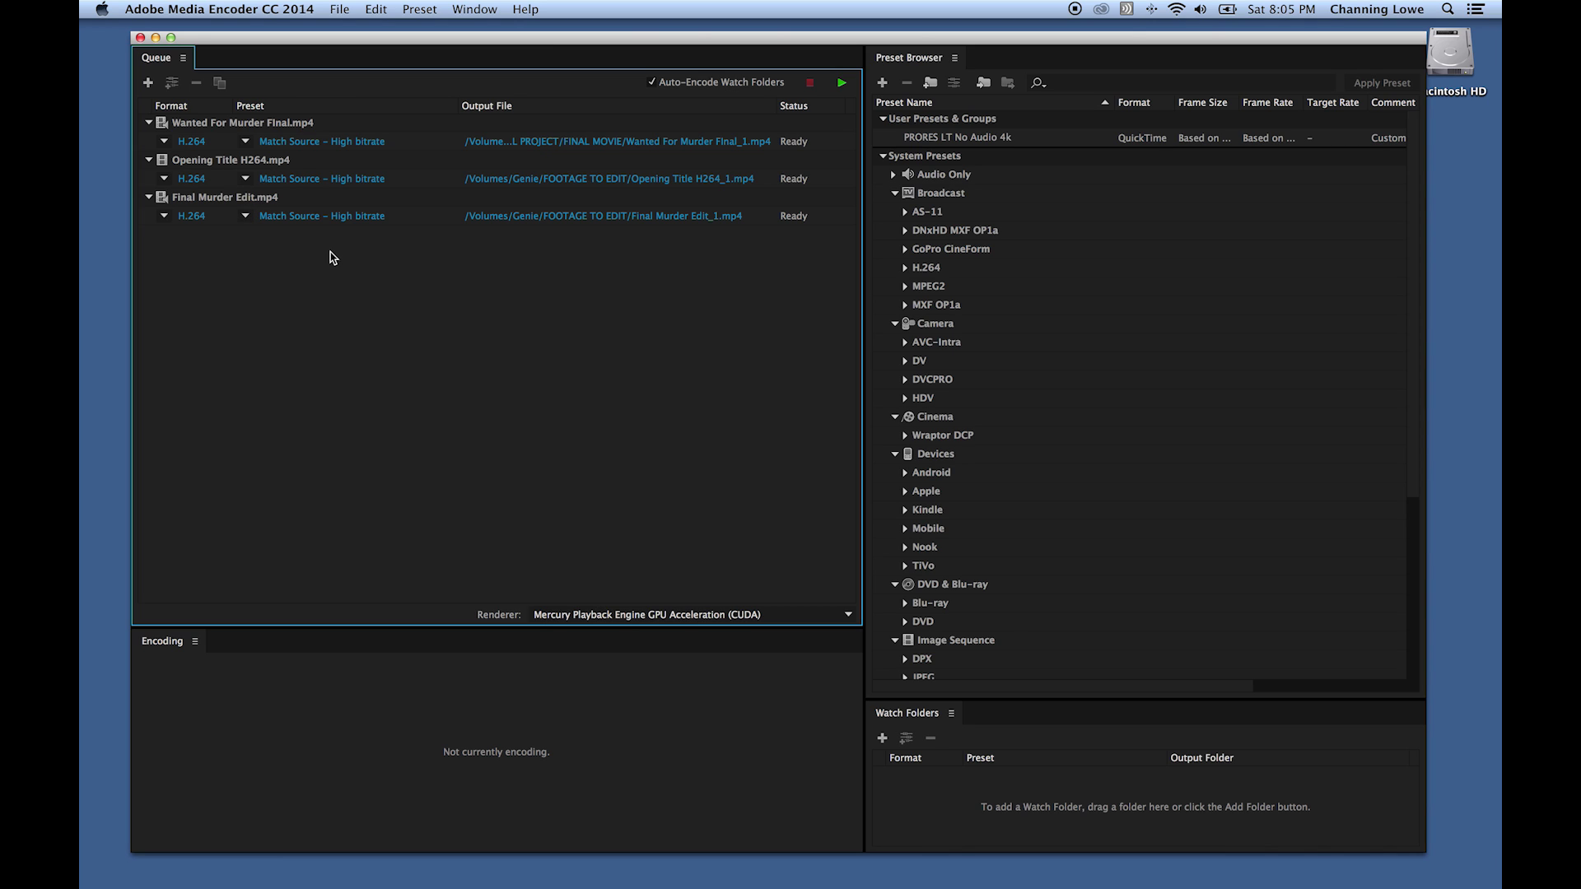
left_click(321, 252)
key("super+a")
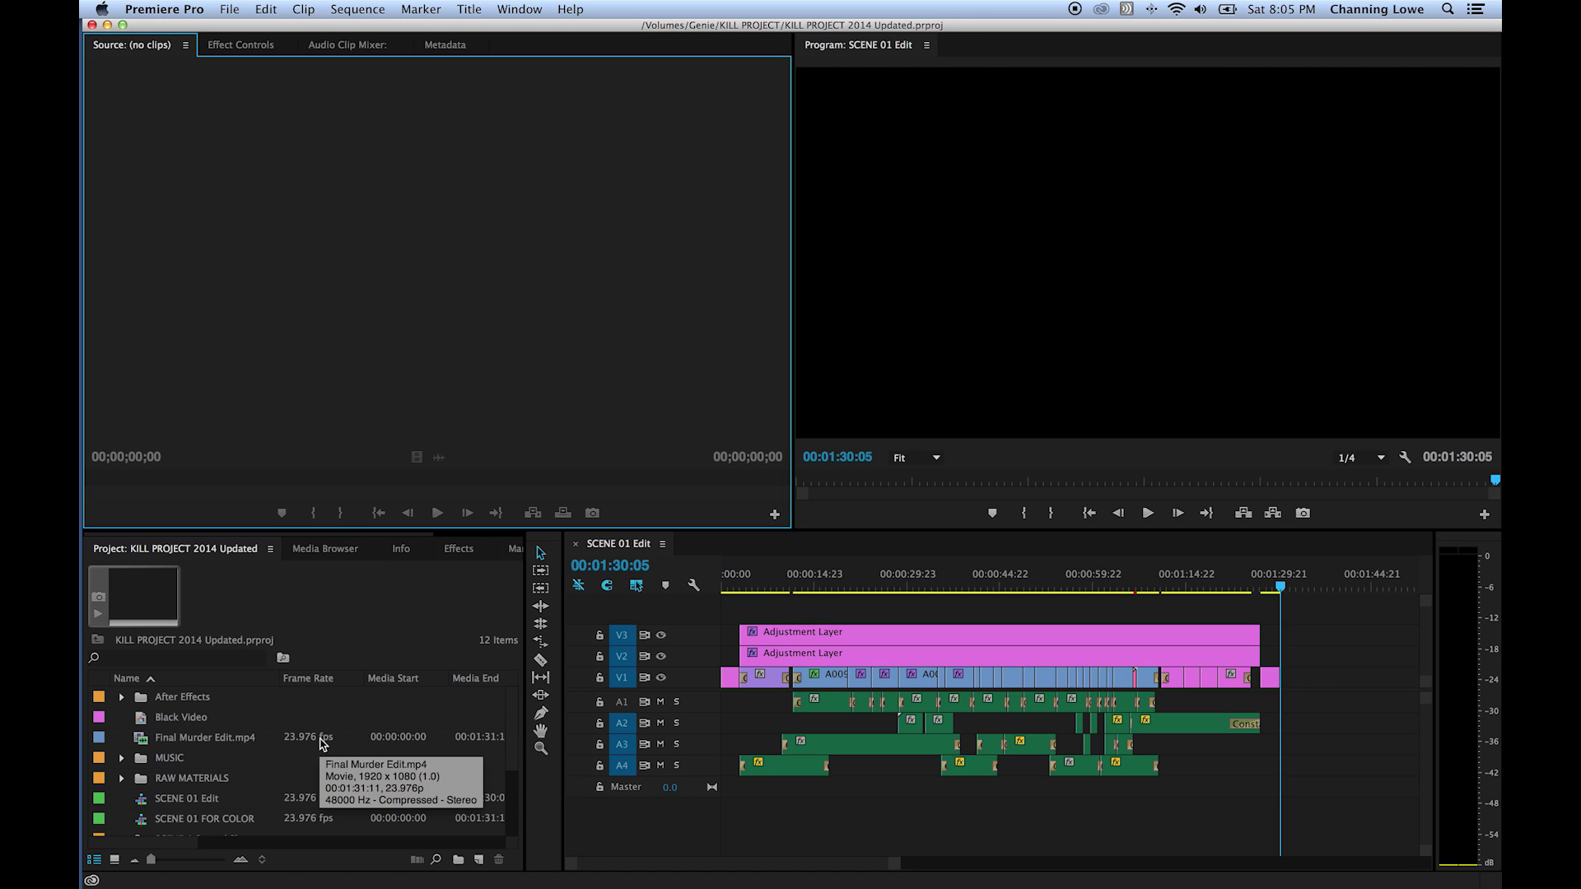
Open the VIDEO bin inside RAW MATERIALS in Premiere Pro, enlarge its window and widen the Name column
scroll(321, 746, "down", 2)
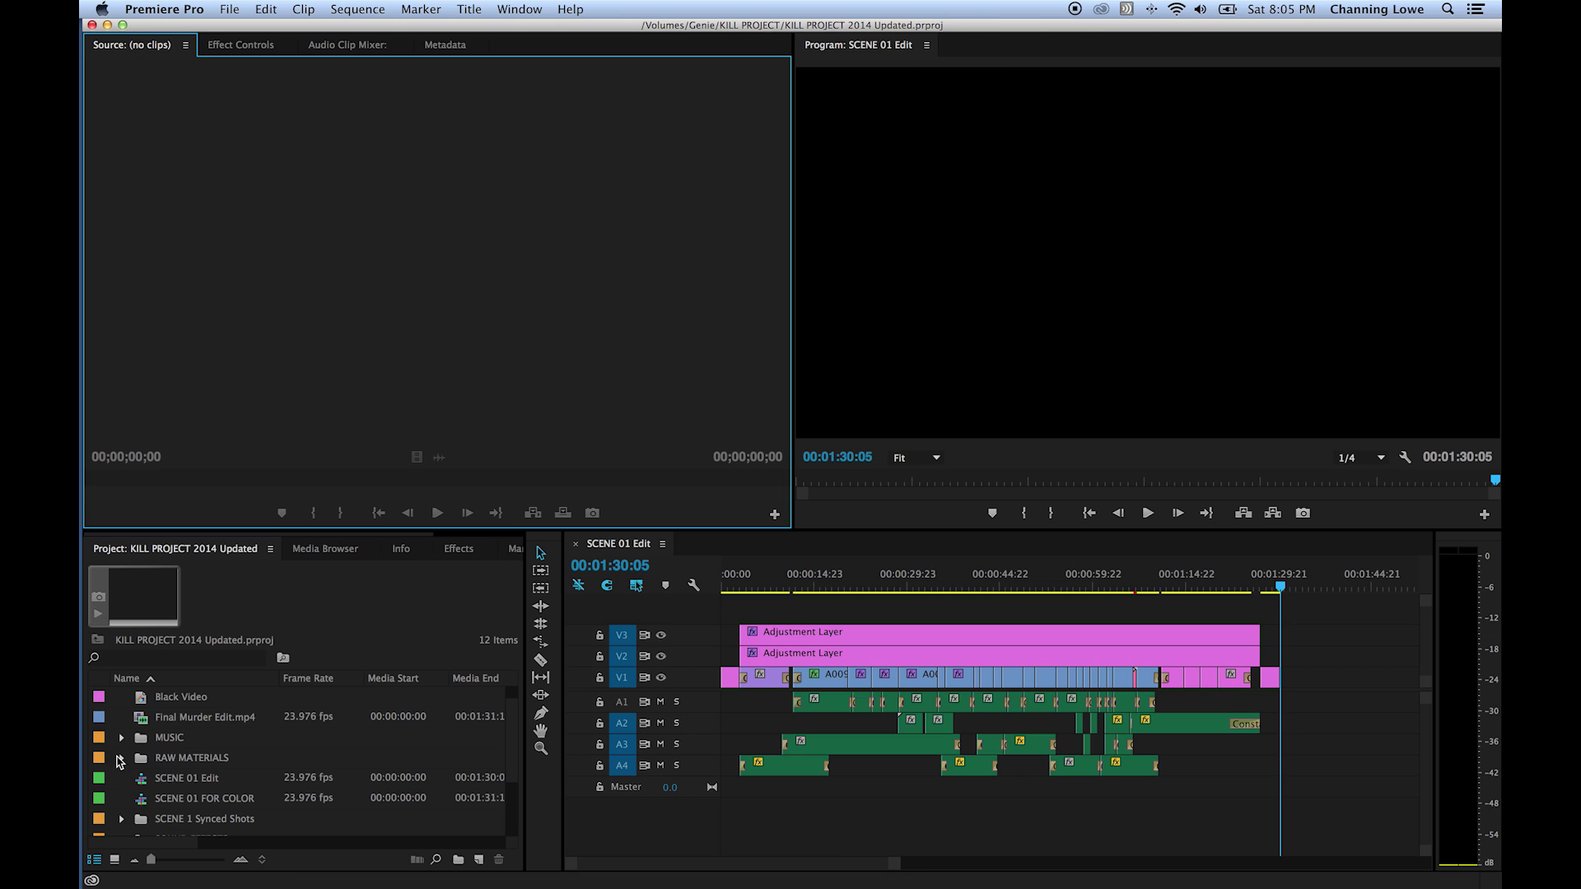
left_click(122, 759)
scroll(173, 764, "down", 3)
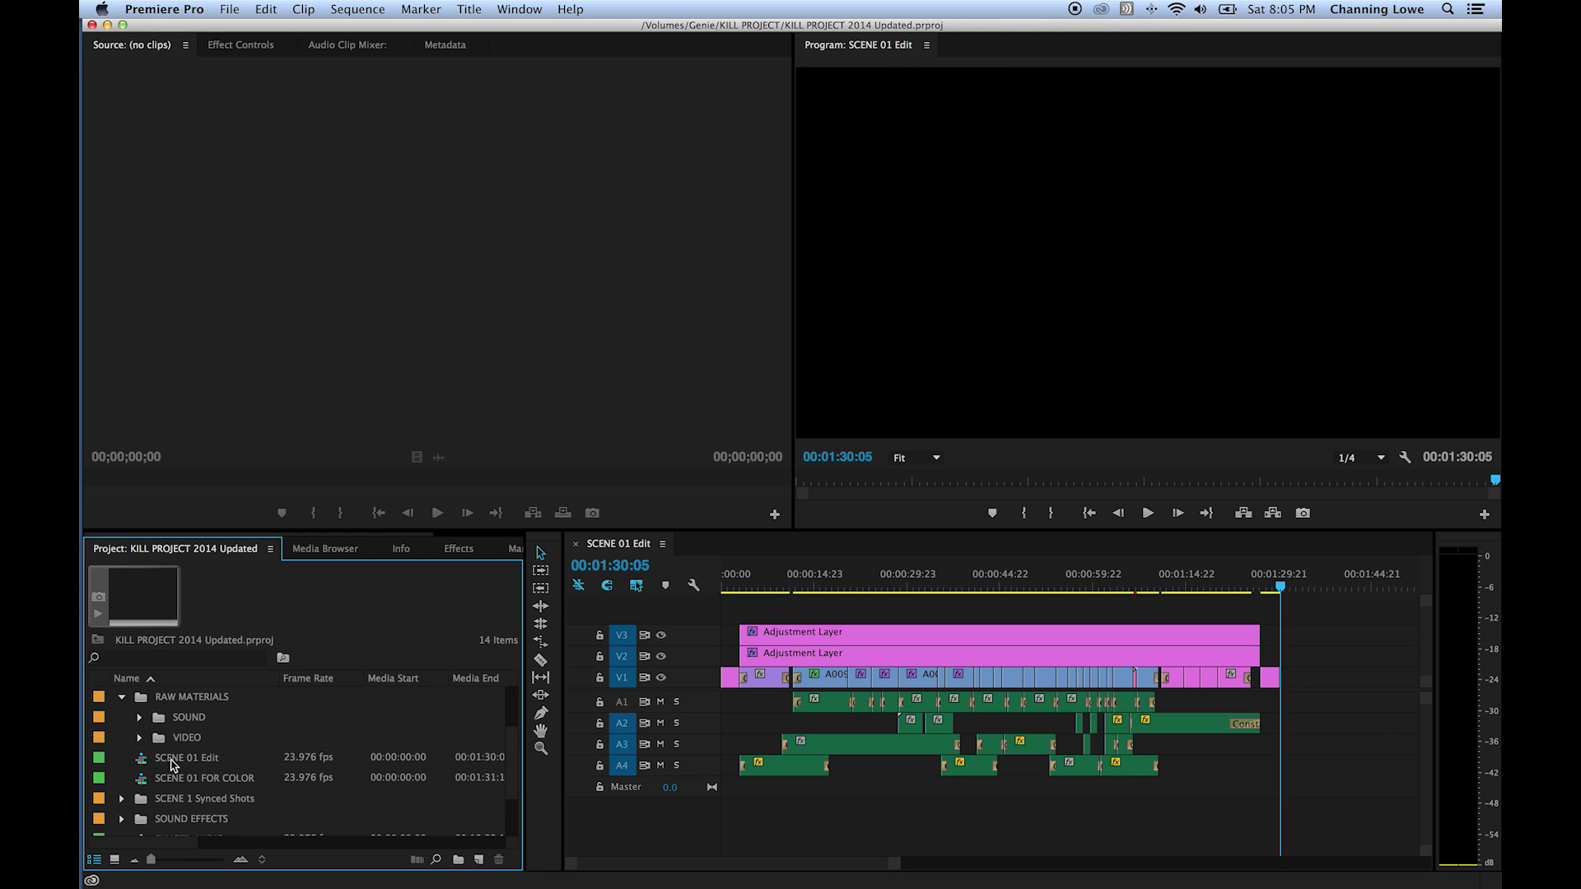
scroll(167, 765, "up", 1)
double_click(169, 761)
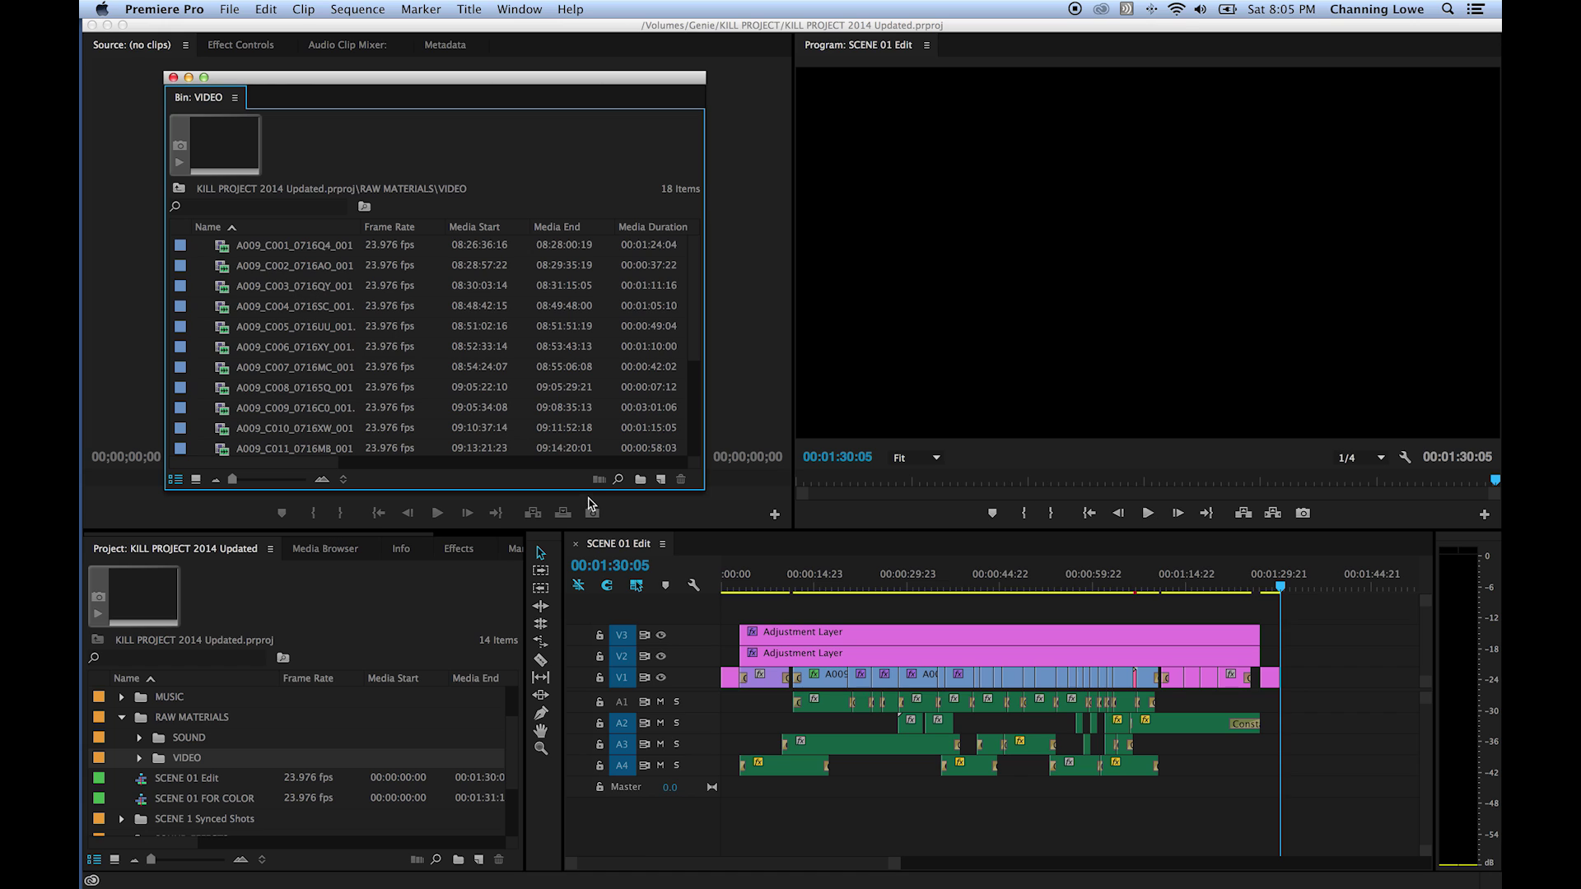
left_click_drag(706, 489, 844, 707)
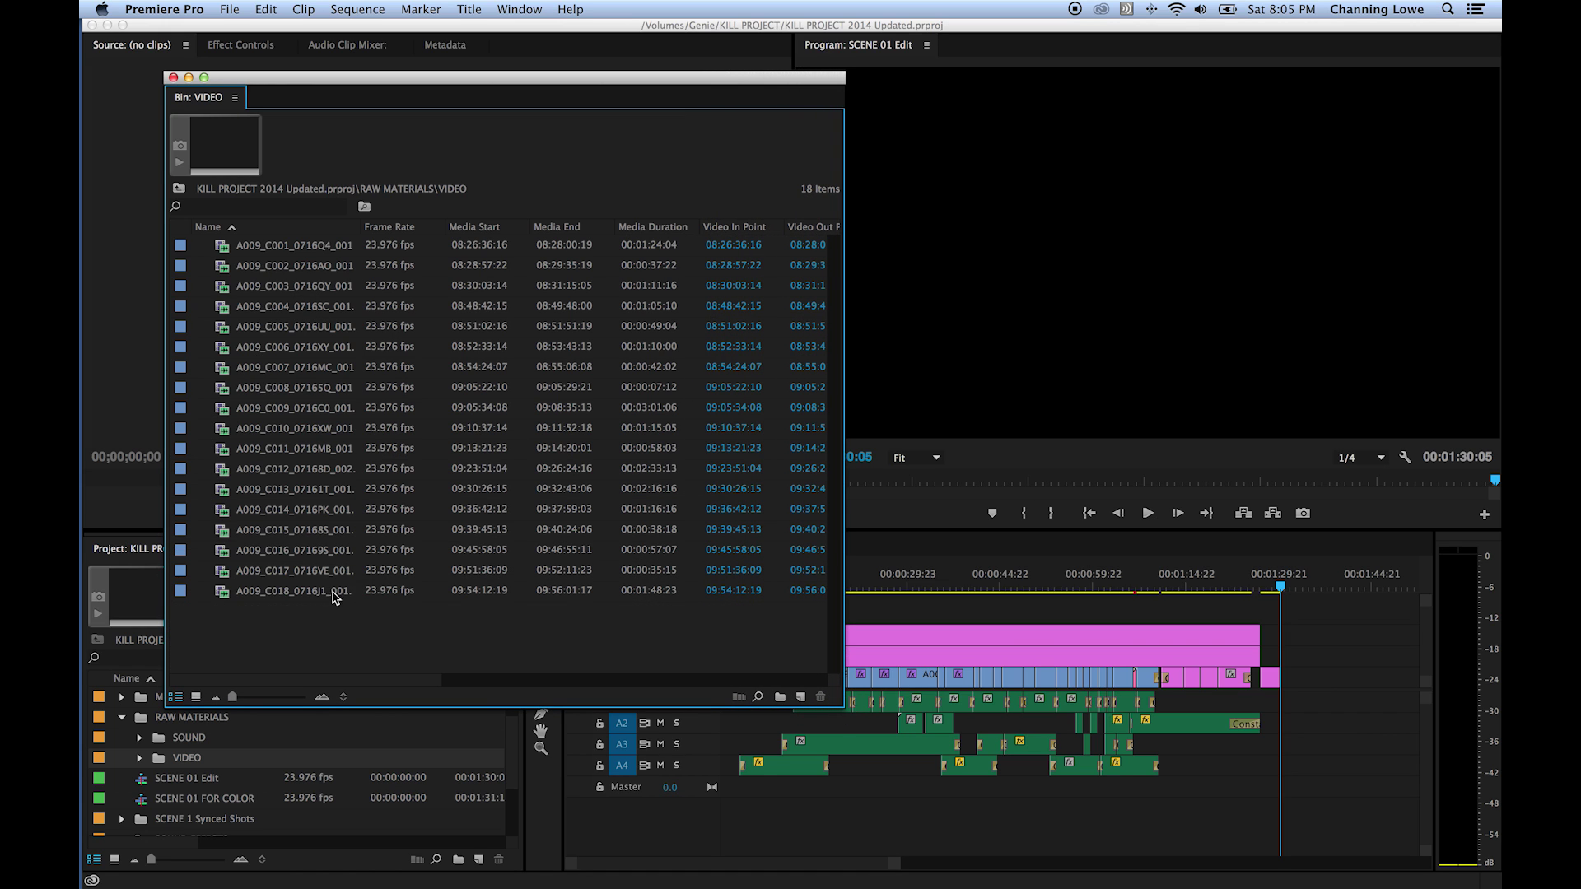
left_click_drag(361, 226, 476, 228)
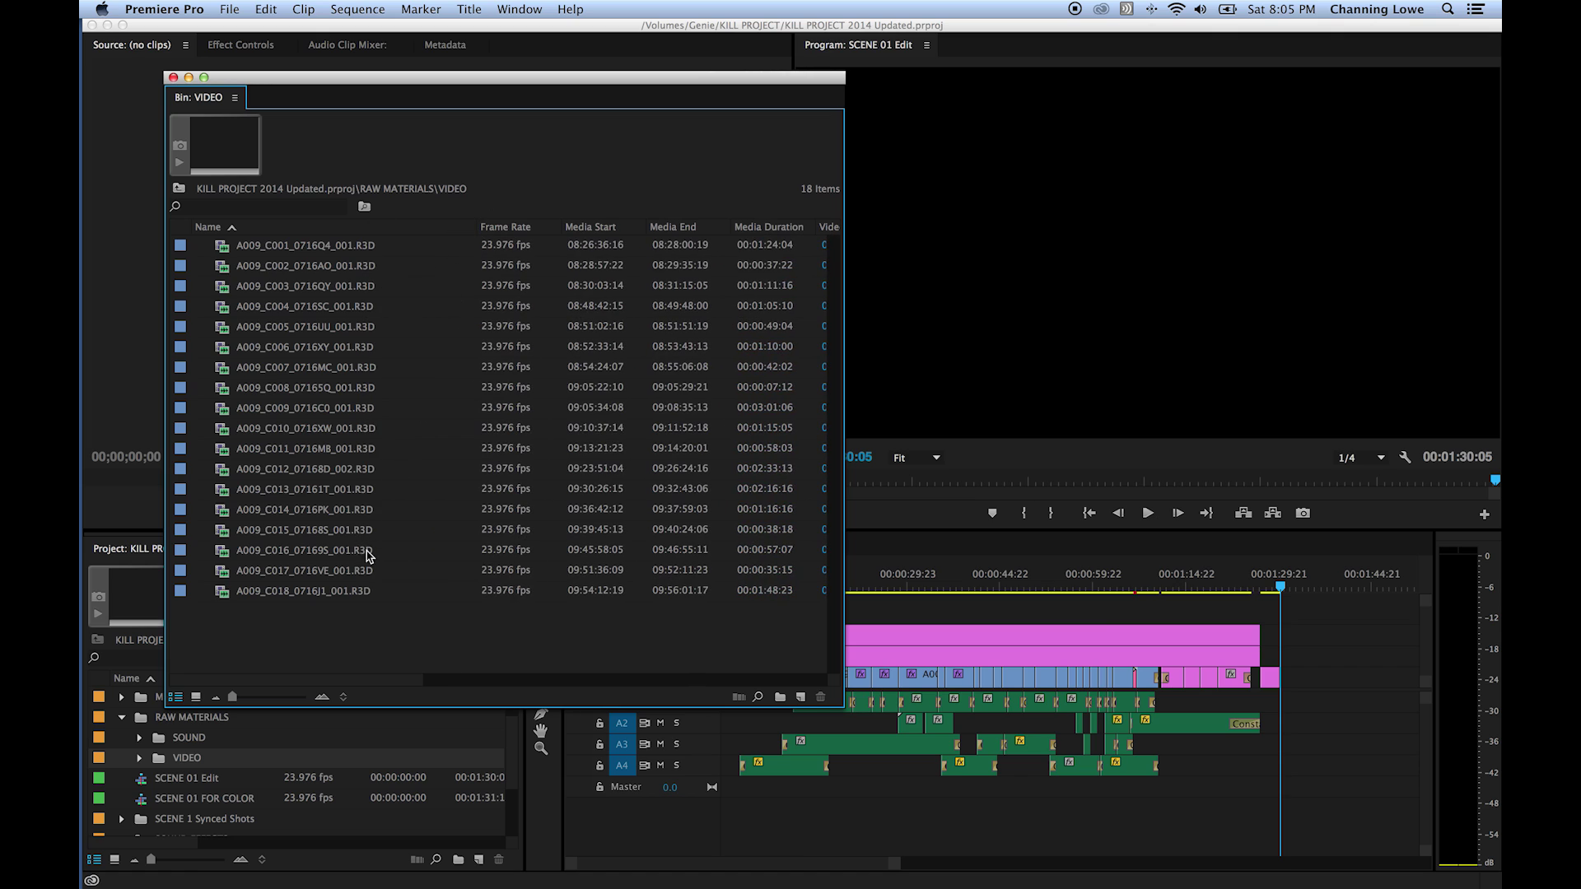
Select all the R3D clips in the VIDEO bin and open the media export settings for them
key("super+a")
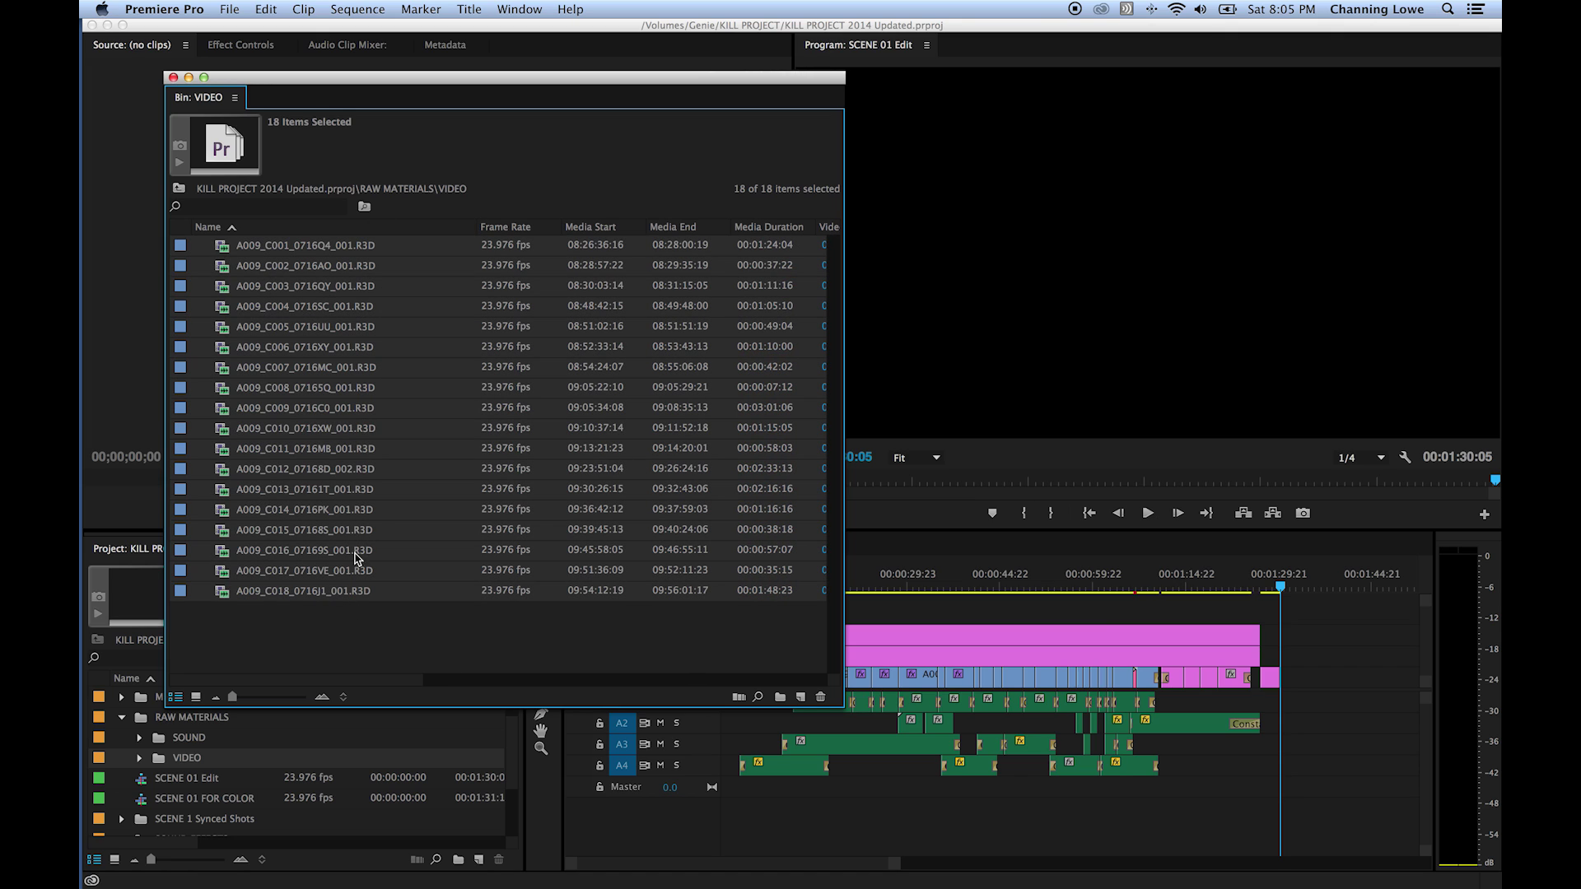
scroll(272, 284, "right", 3)
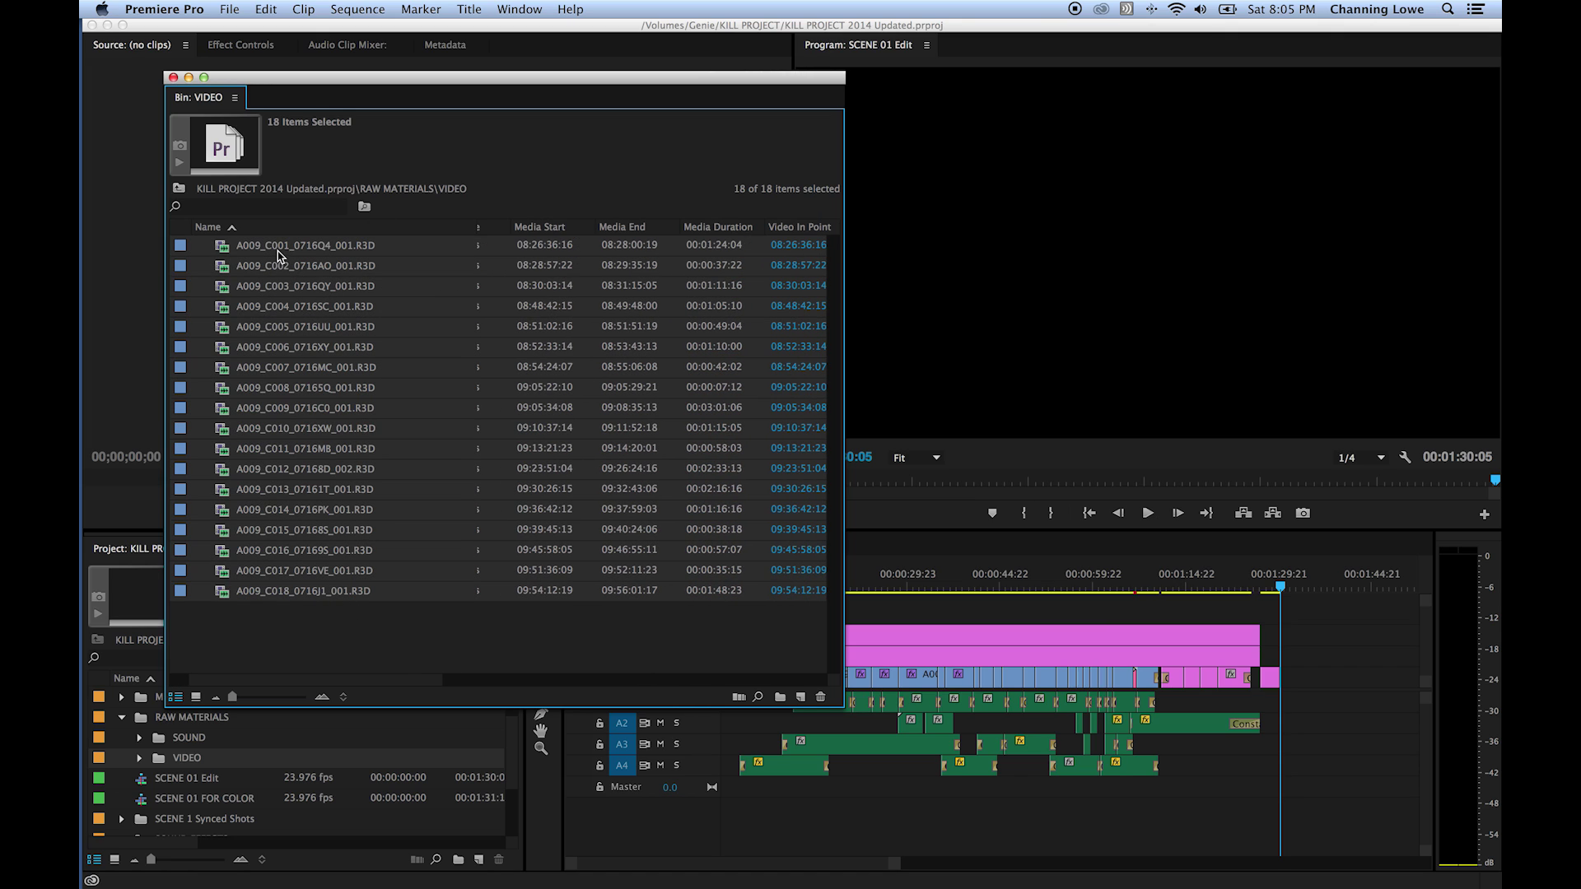
scroll(277, 255, "left", 2)
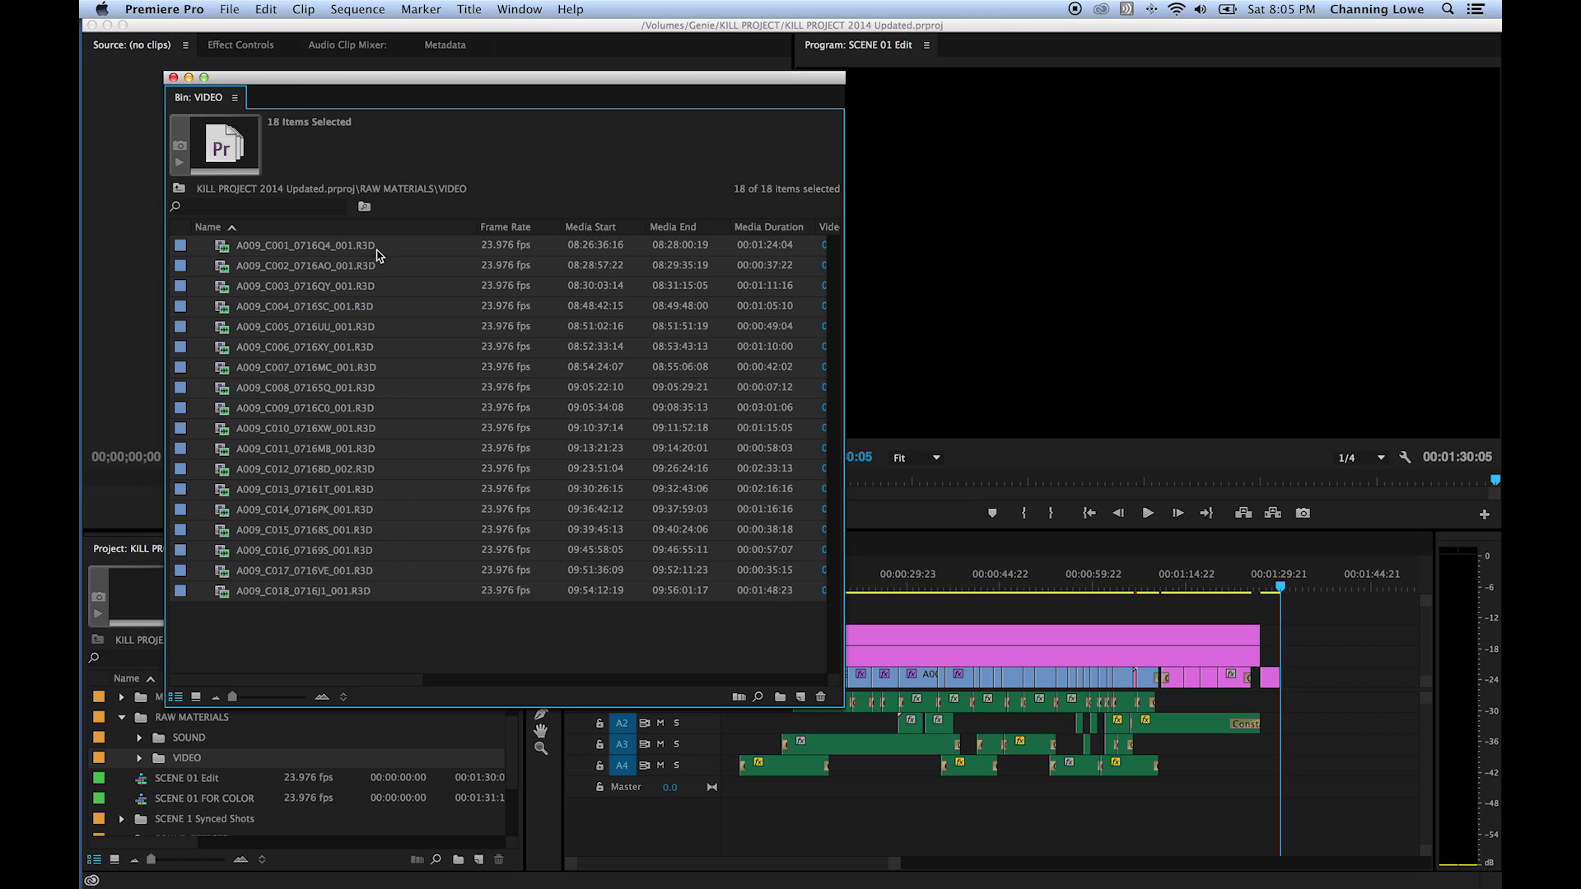
scroll(289, 303, "right", 2)
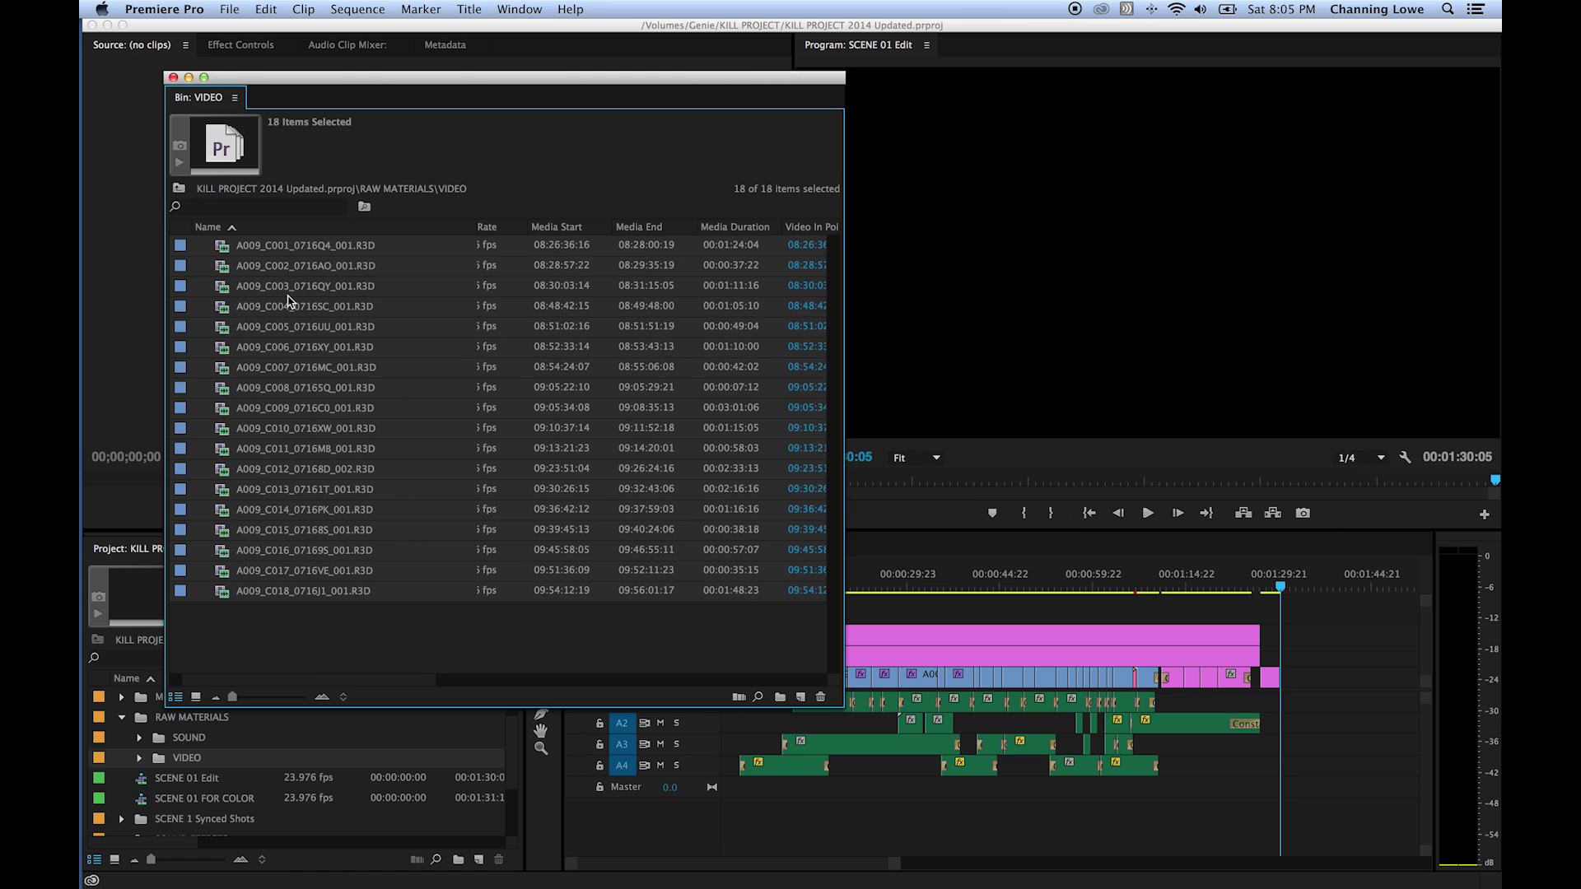
scroll(289, 301, "left", 1)
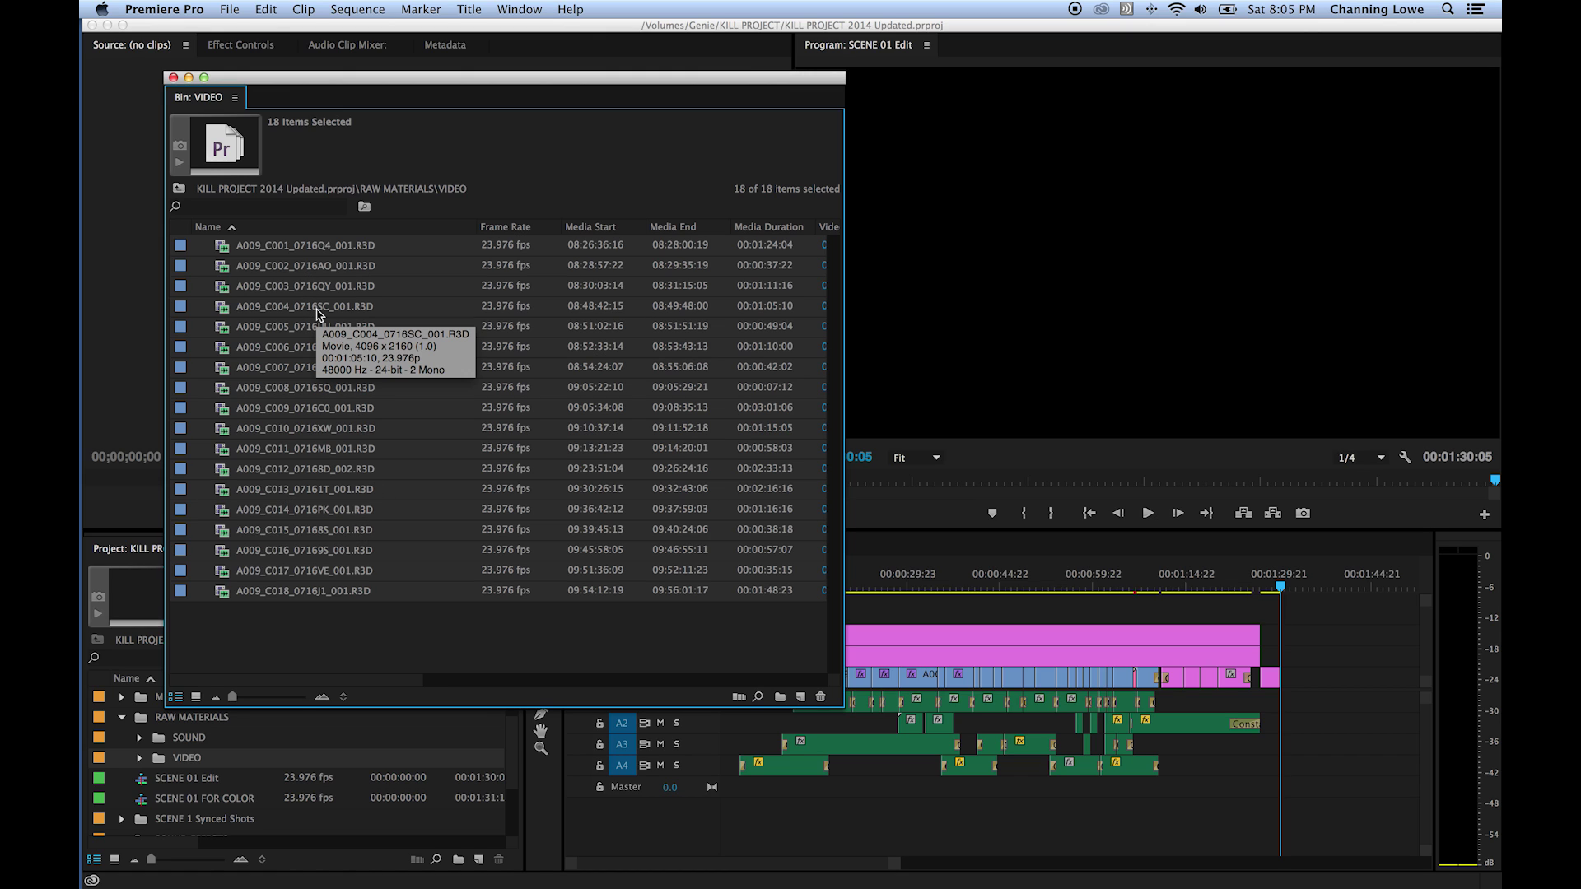
key("super+m")
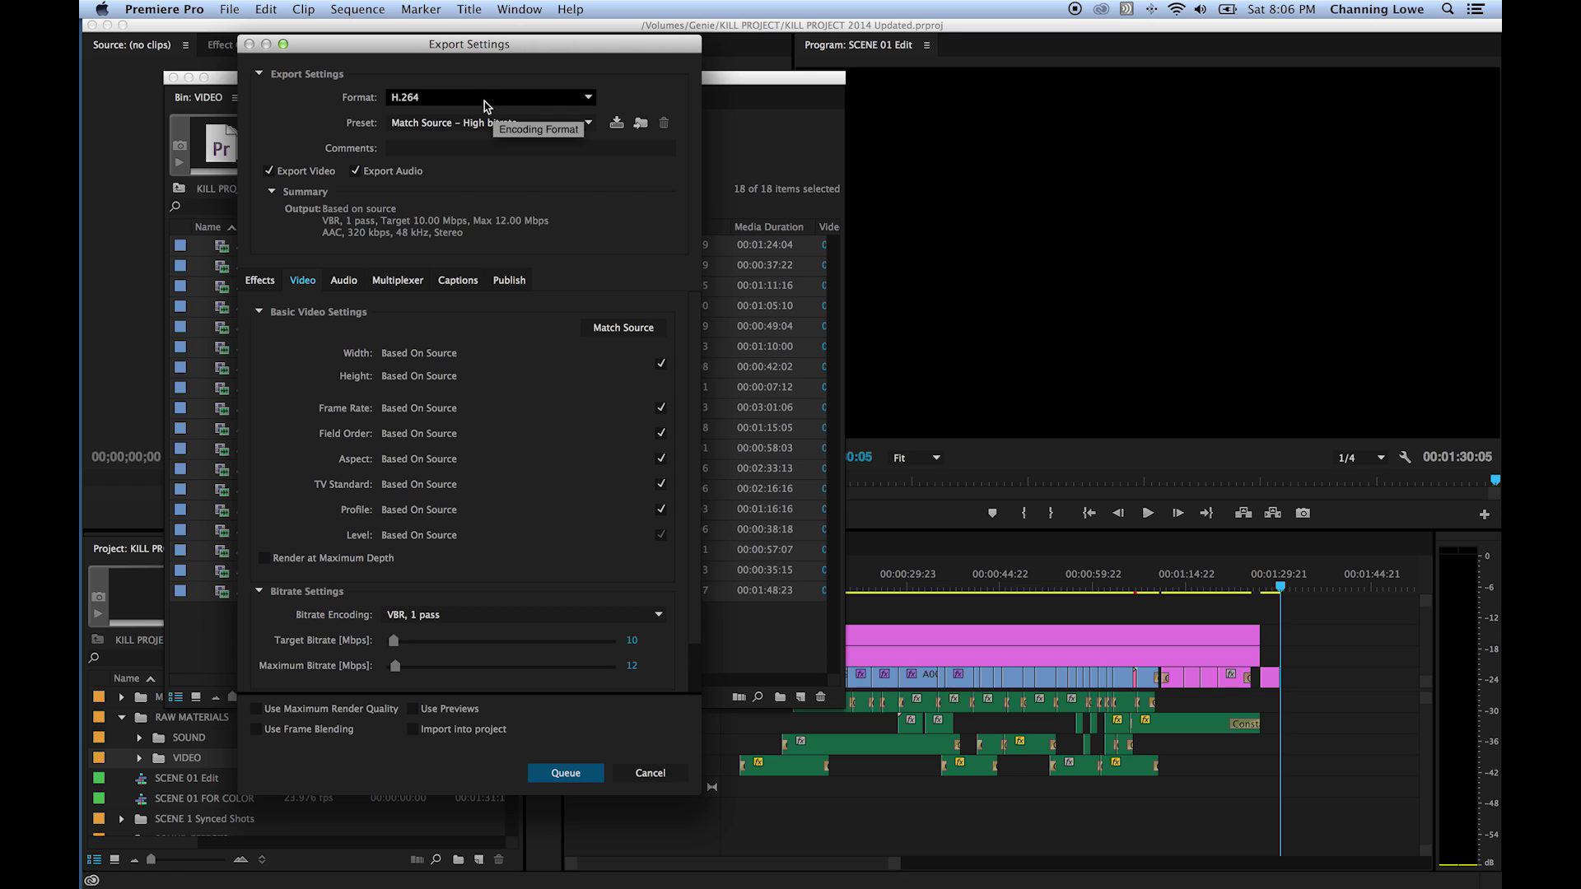
Set the export format to H.264 with the YouTube 1080p HD preset
scroll(482, 100, "down", 1)
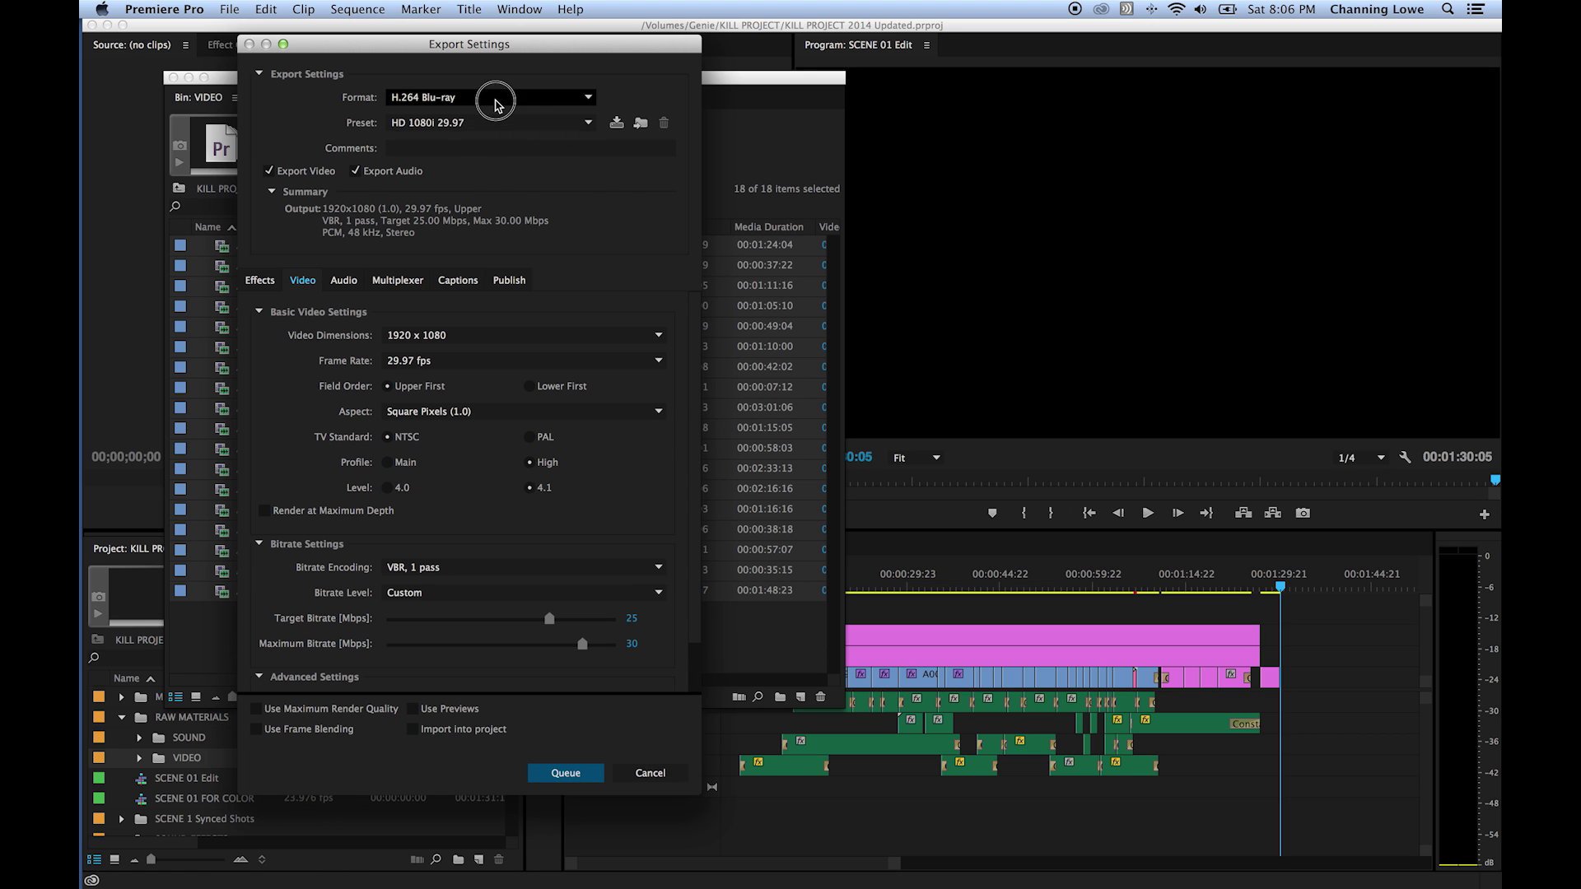
left_click(484, 101)
left_click(450, 193)
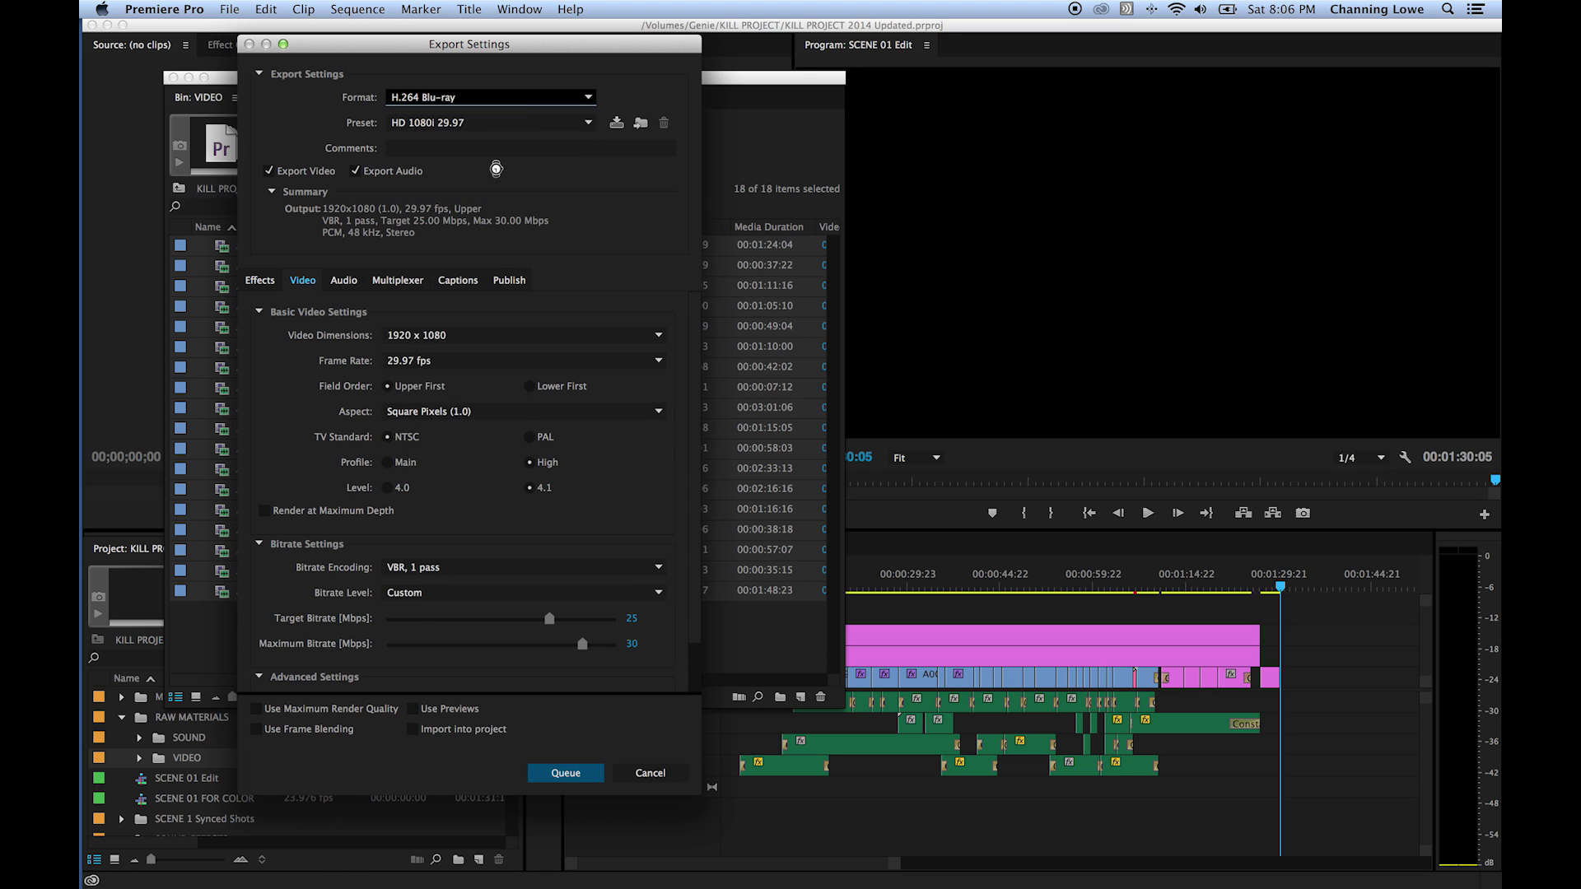
left_click(461, 124)
scroll(494, 486, "down", 20)
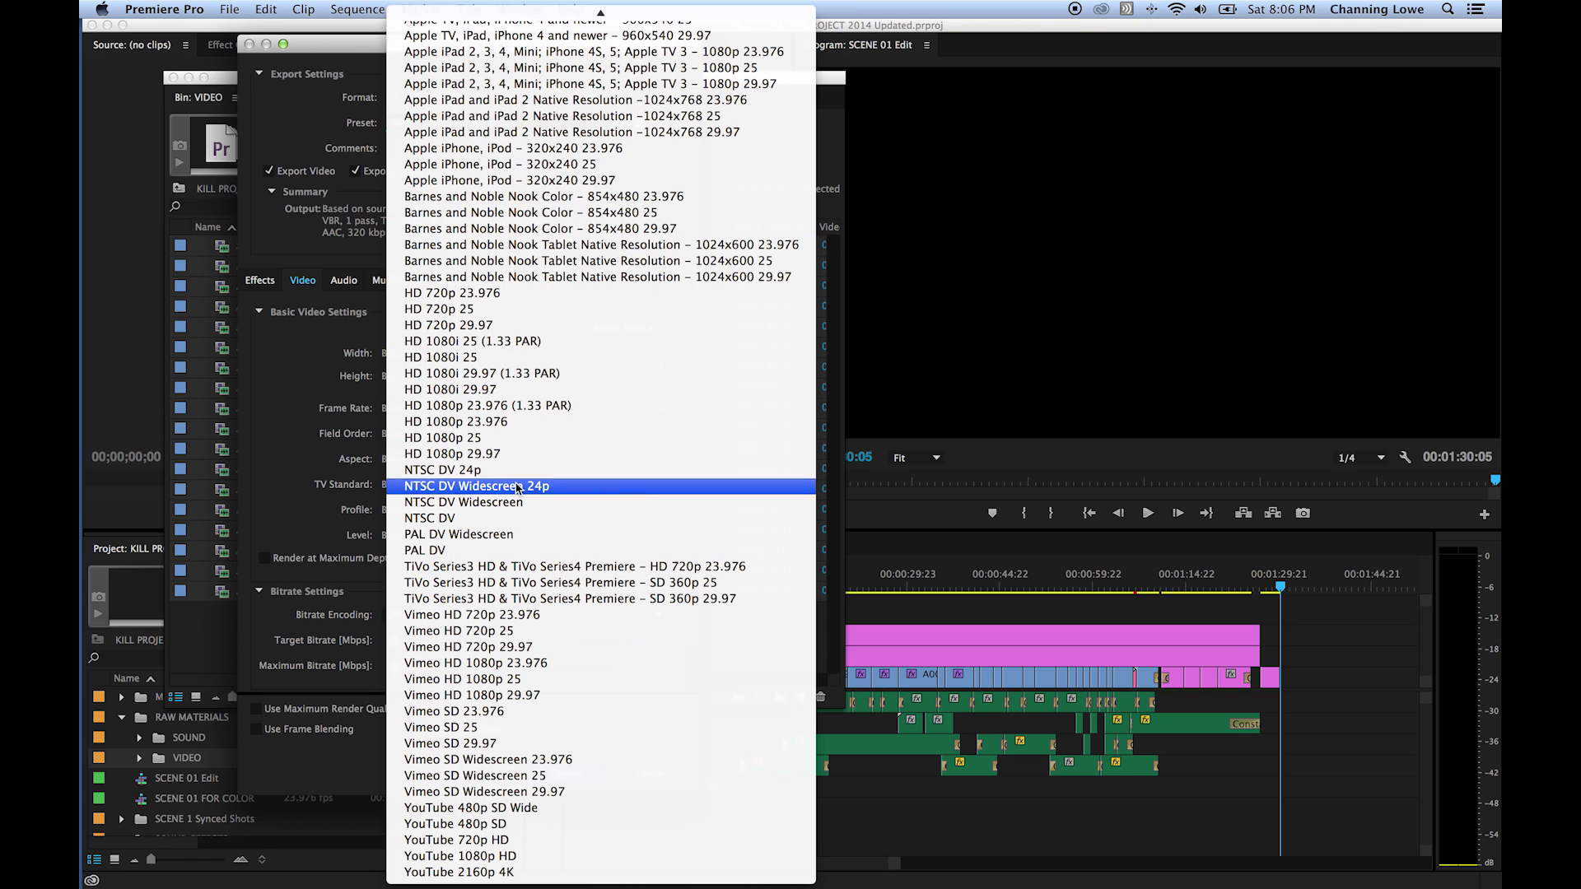
left_click(517, 857)
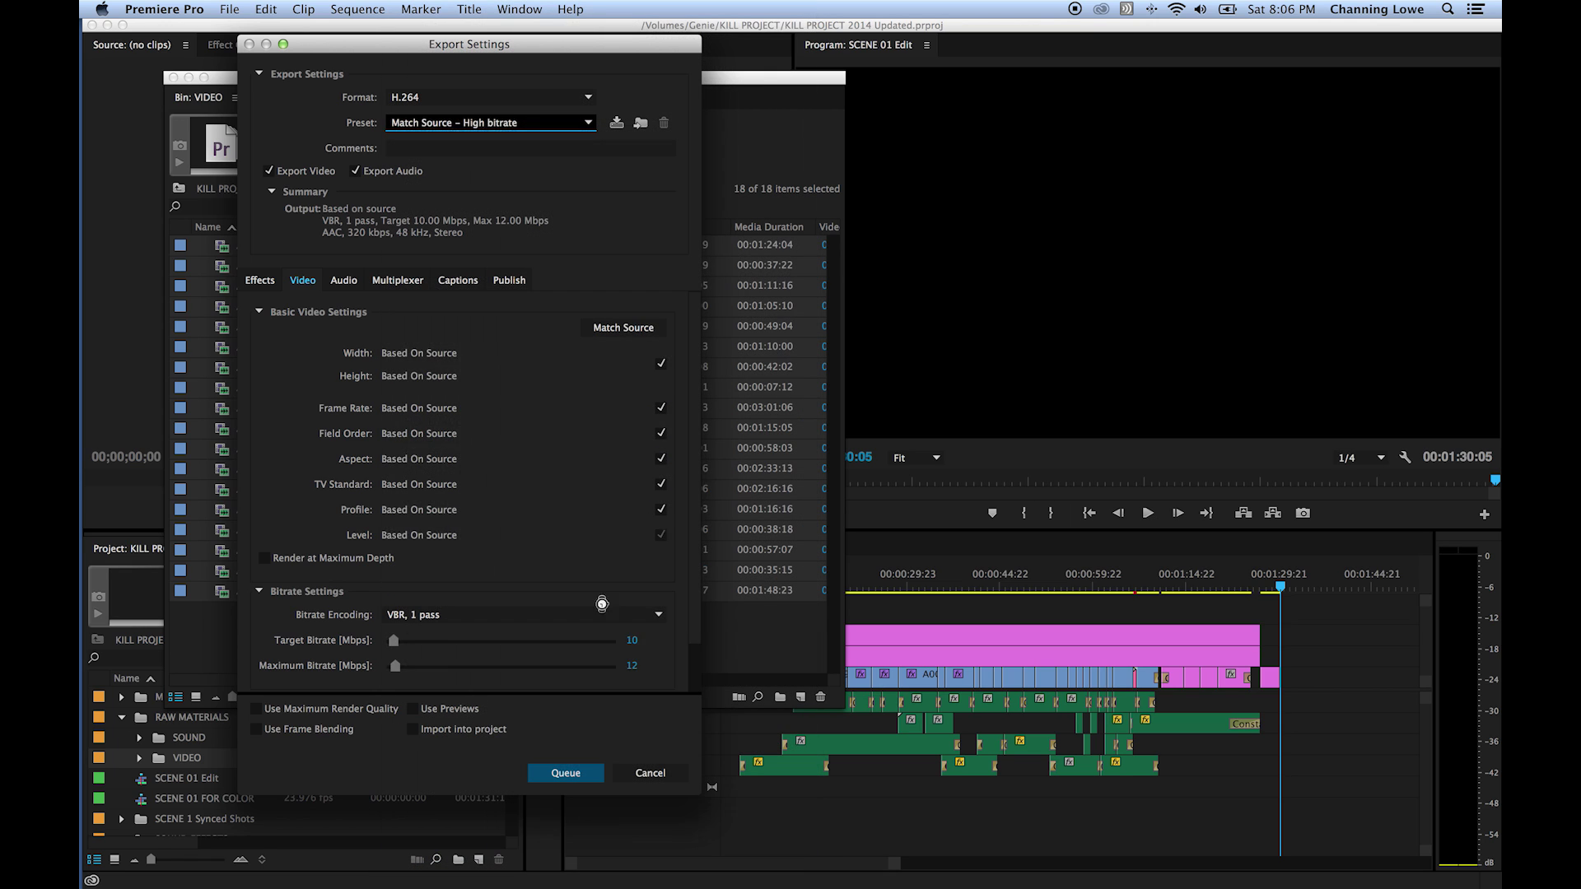
Set the target bitrate to 10 Mbps and send the selected clips to the Media Encoder queue
left_click_drag(696, 403, 695, 449)
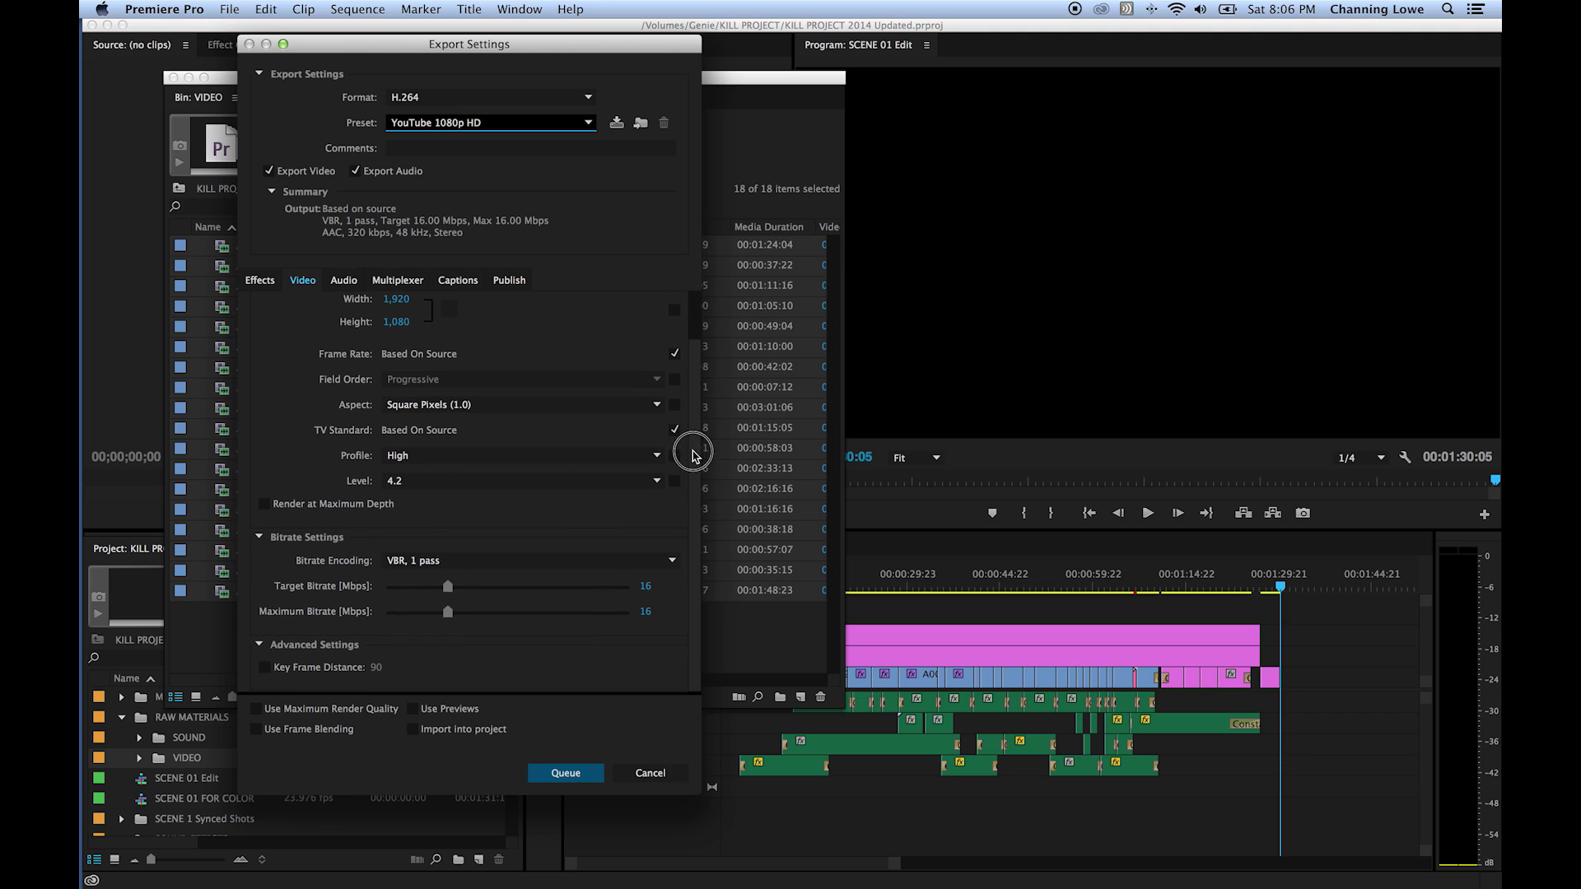
left_click(647, 587)
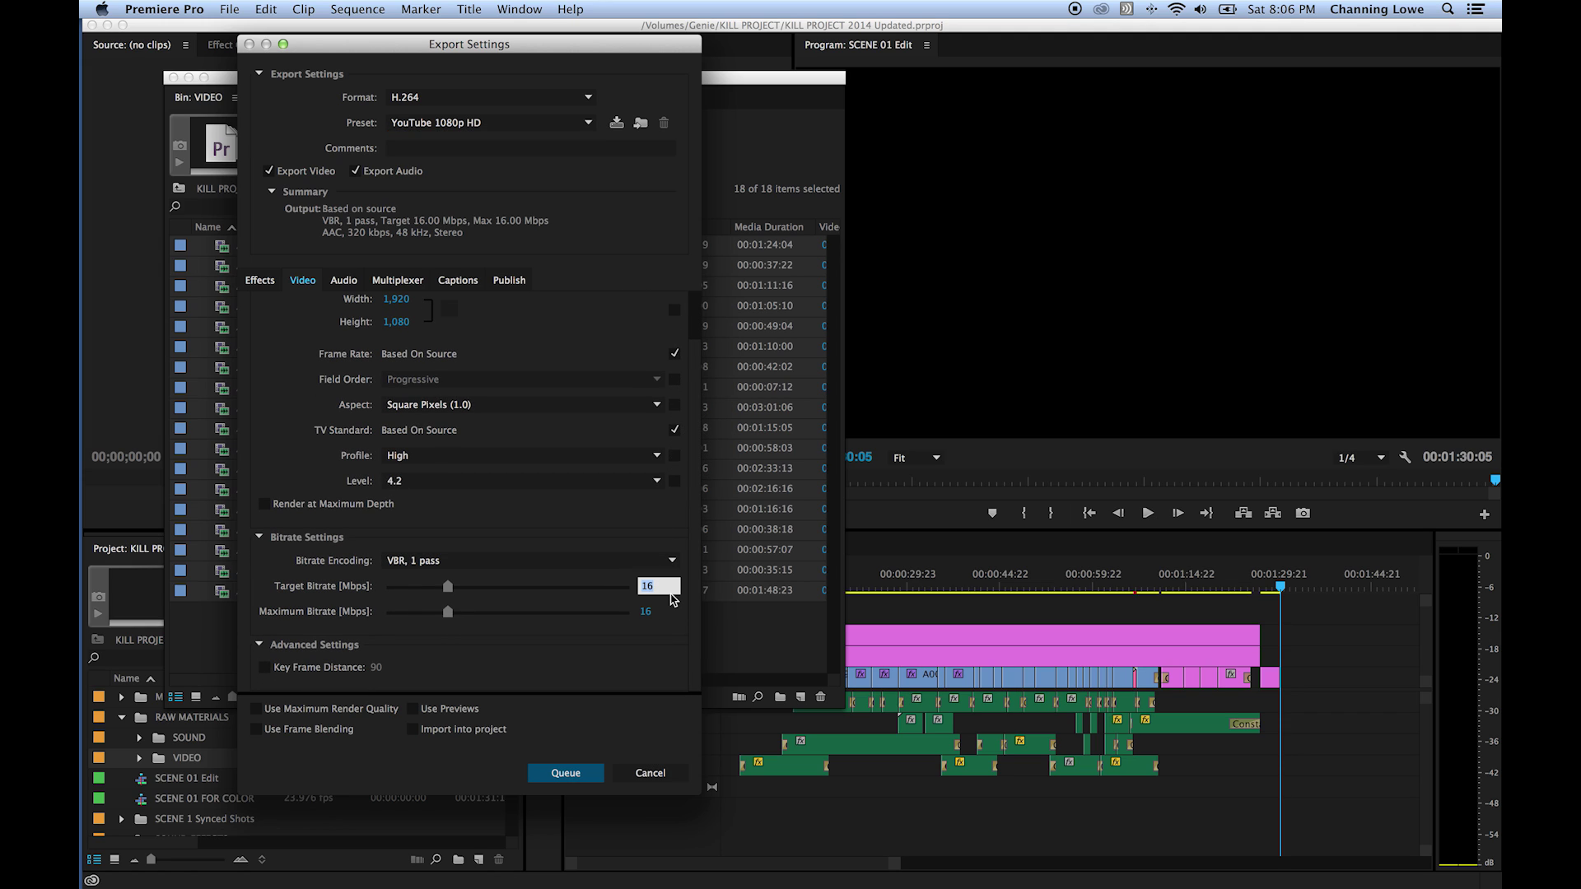
type("10")
left_click(579, 639)
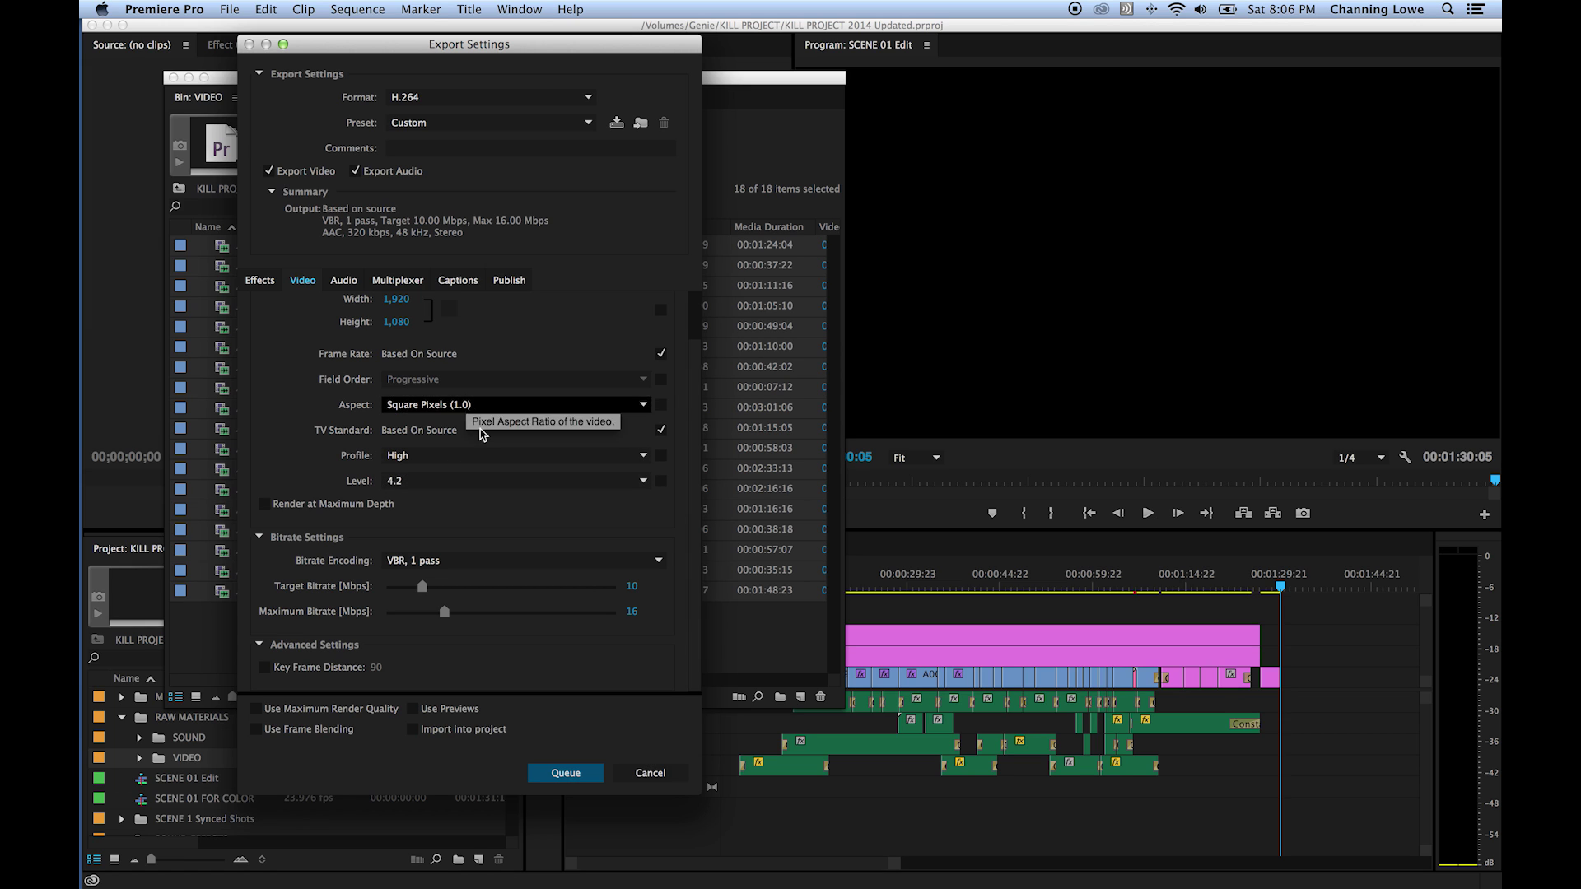
left_click(565, 774)
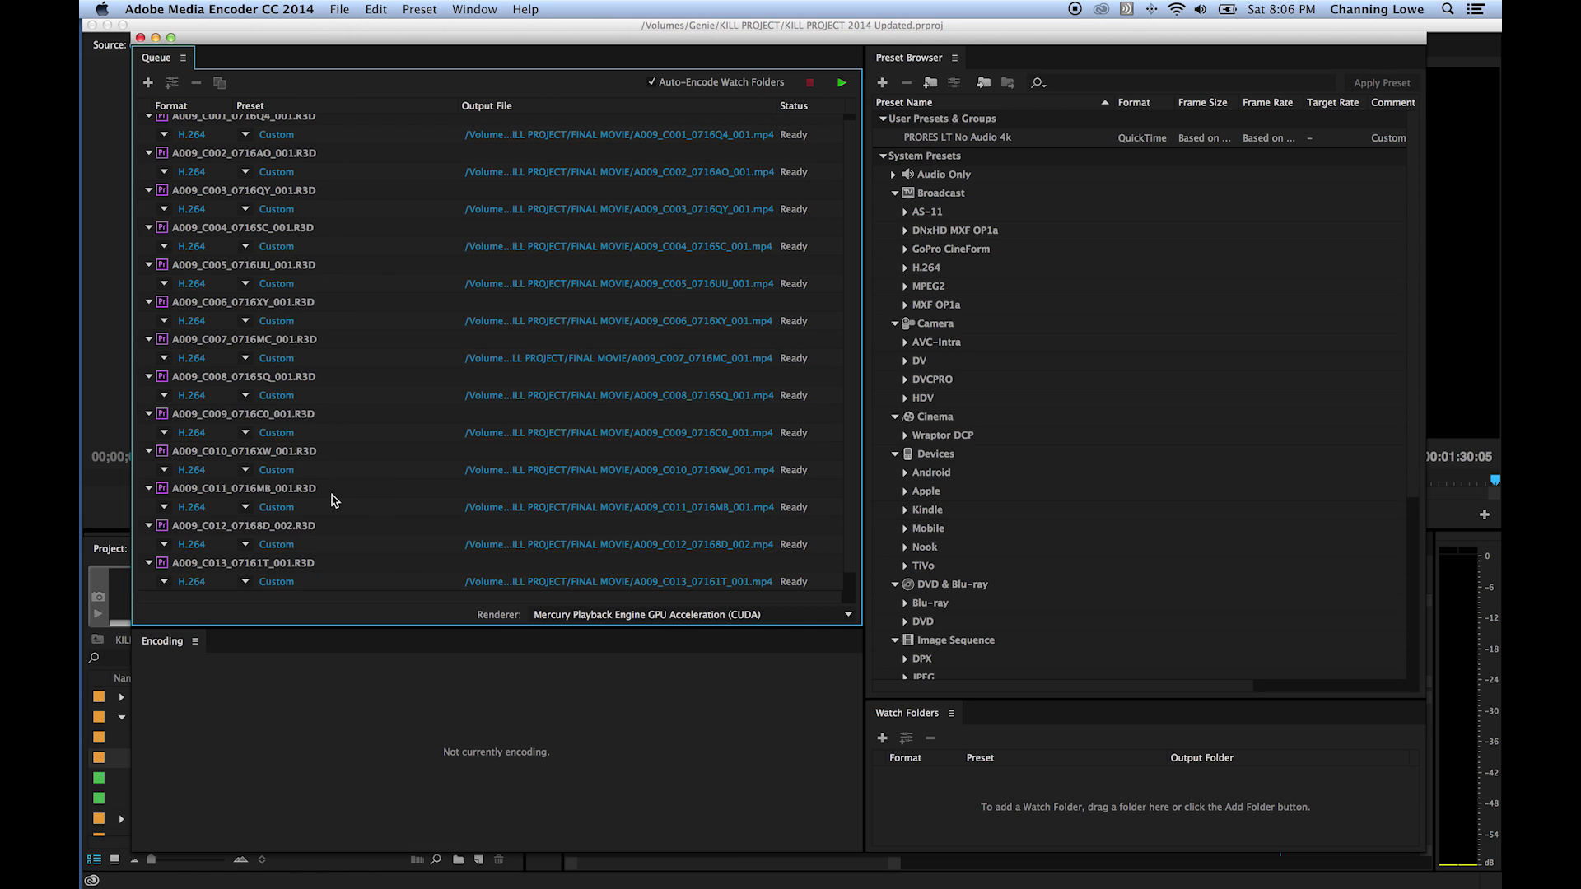
Review the queued R3D clips and remove all of them and their settings from the encoding queue
scroll(334, 500, "up", 2)
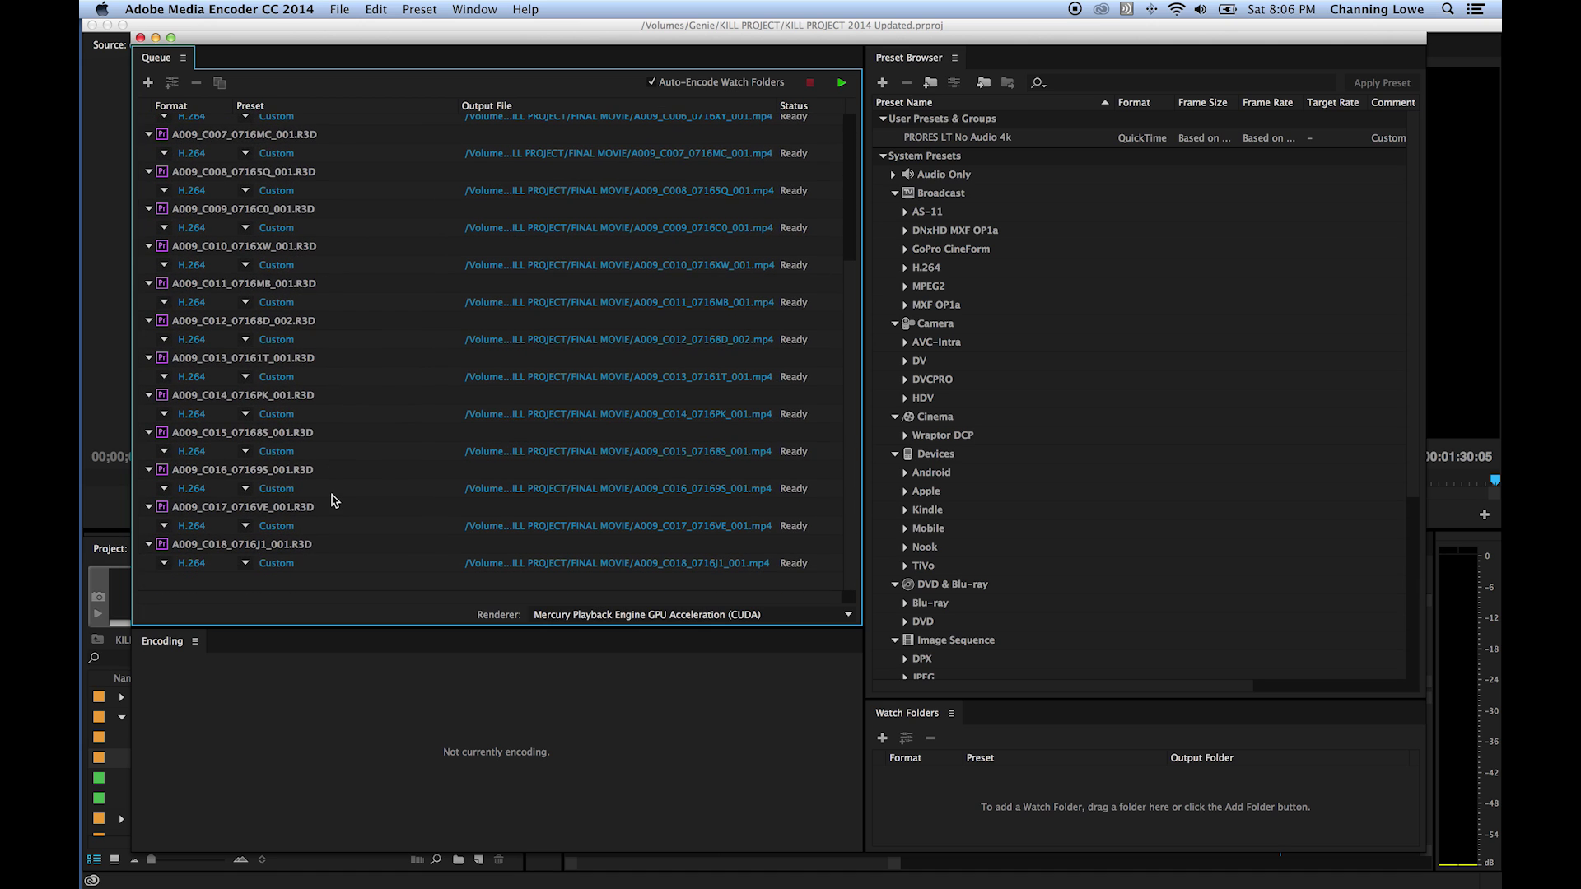
scroll(333, 500, "up", 5)
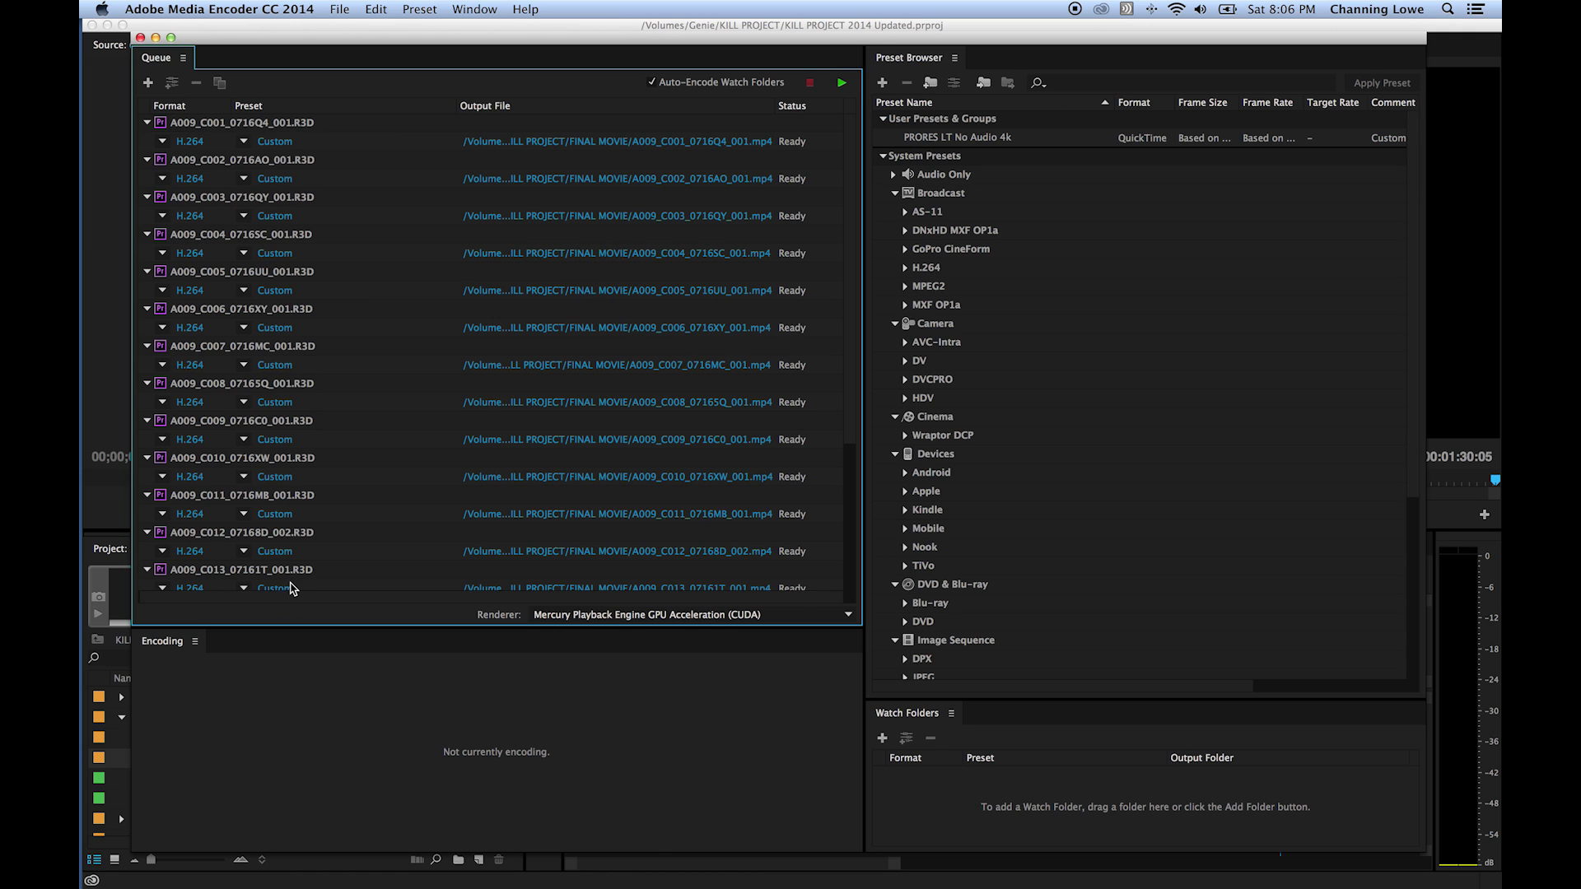
scroll(369, 494, "down", 5)
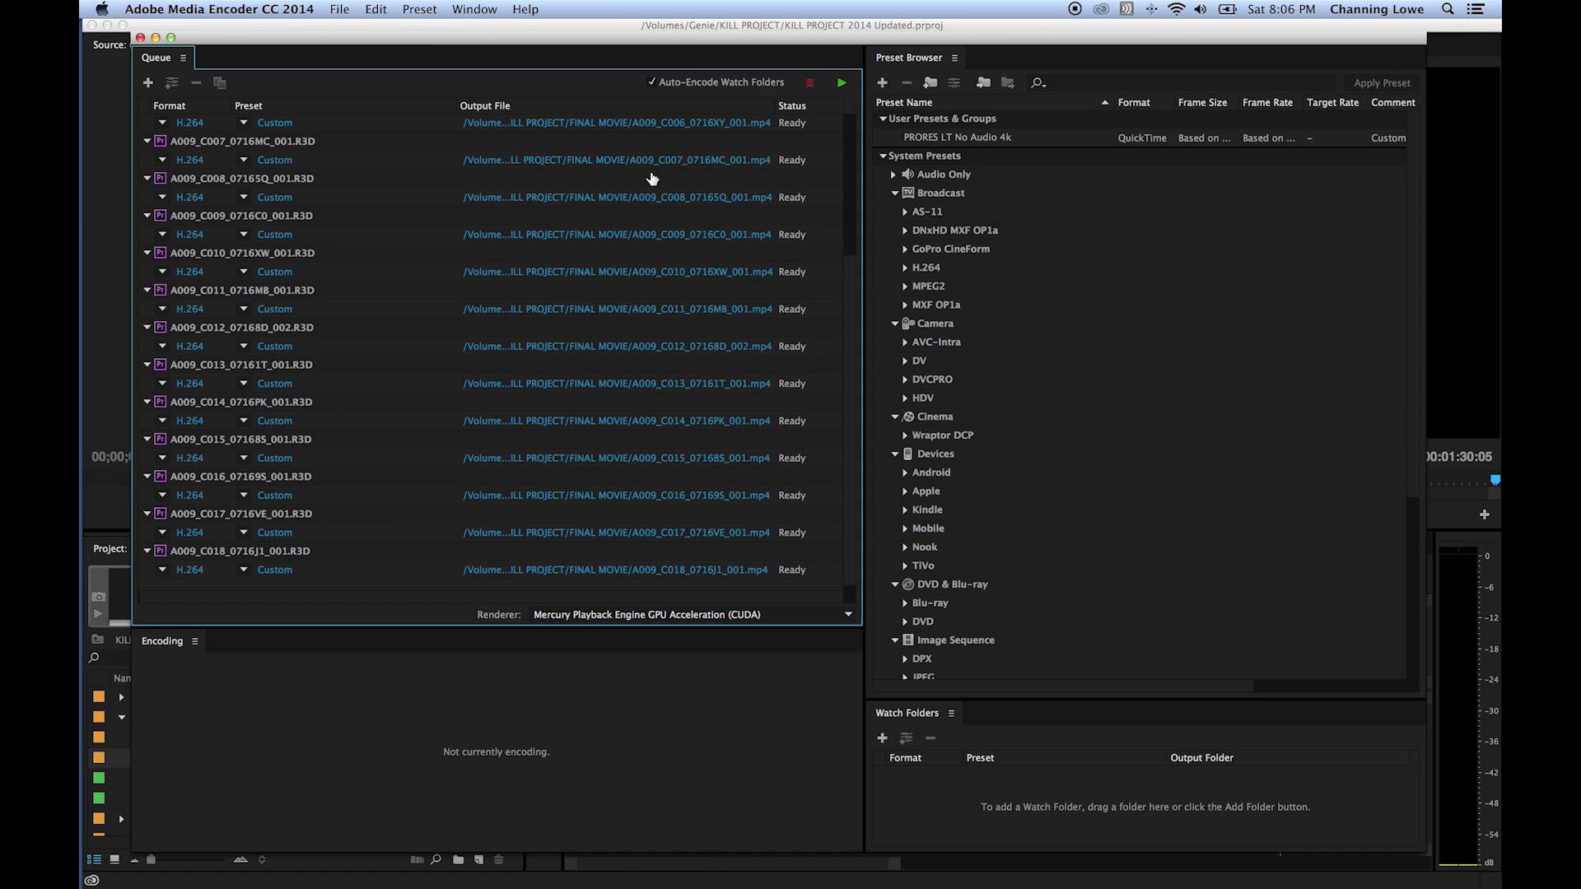
scroll(652, 179, "up", 5)
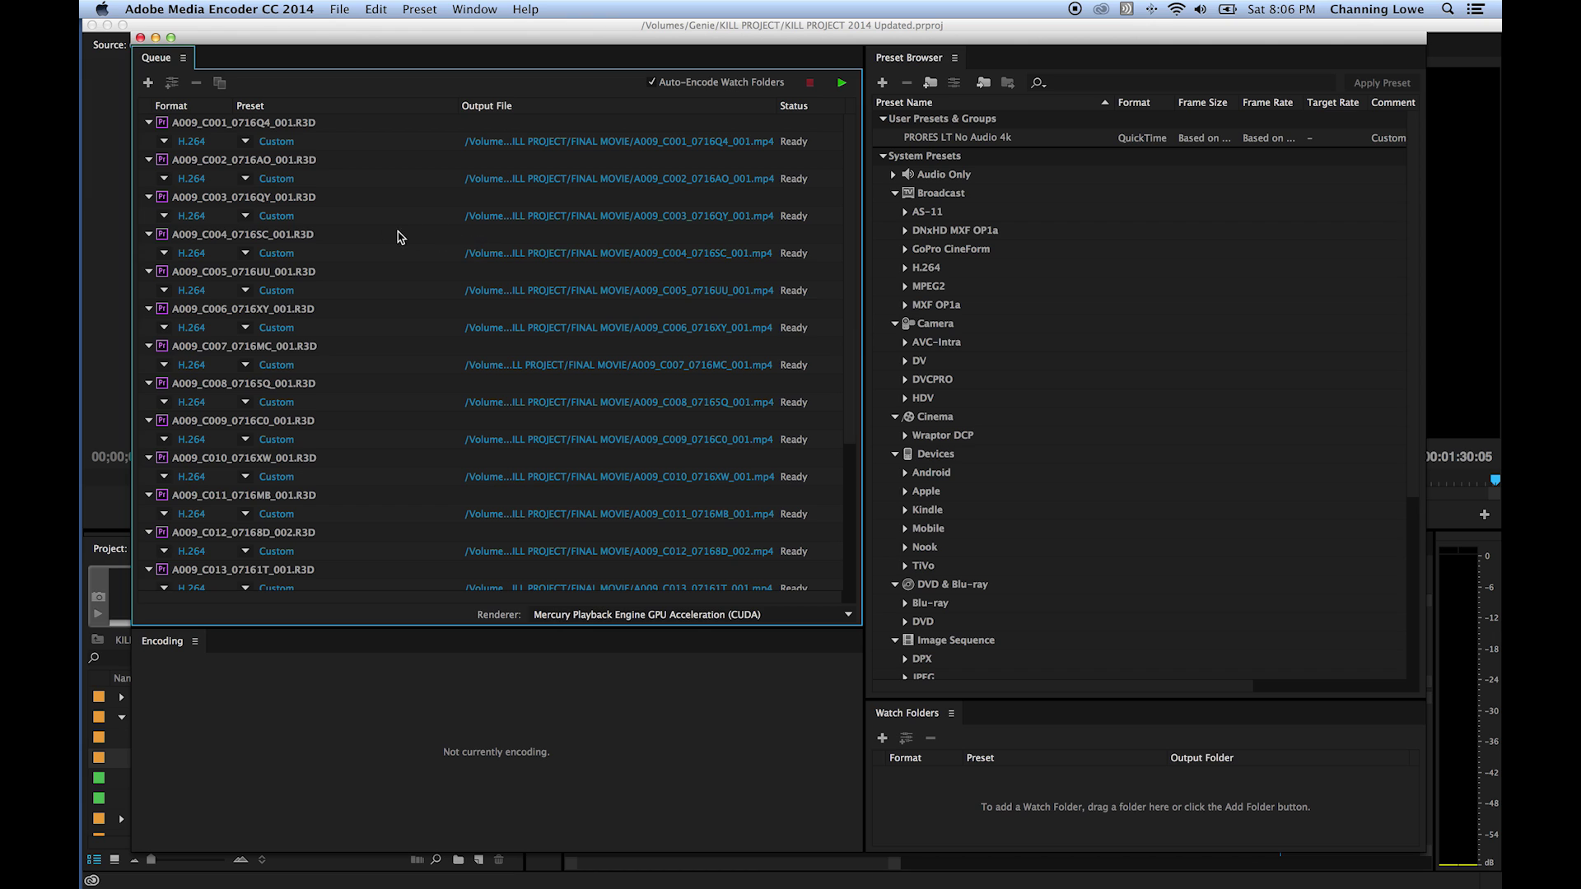
key("super+a")
key("Delete")
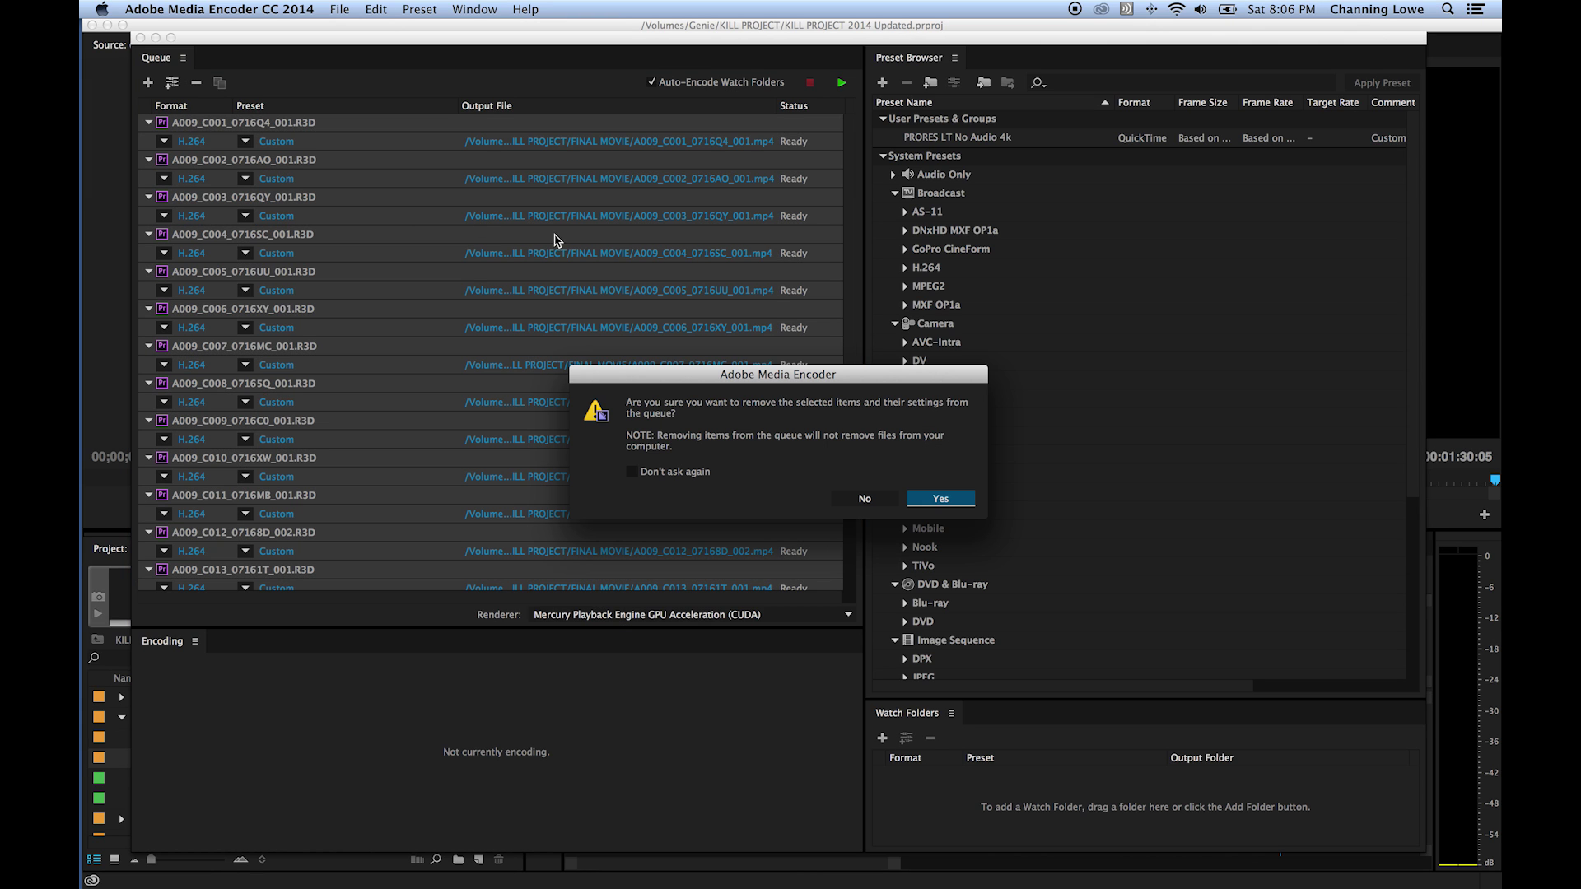
left_click(943, 499)
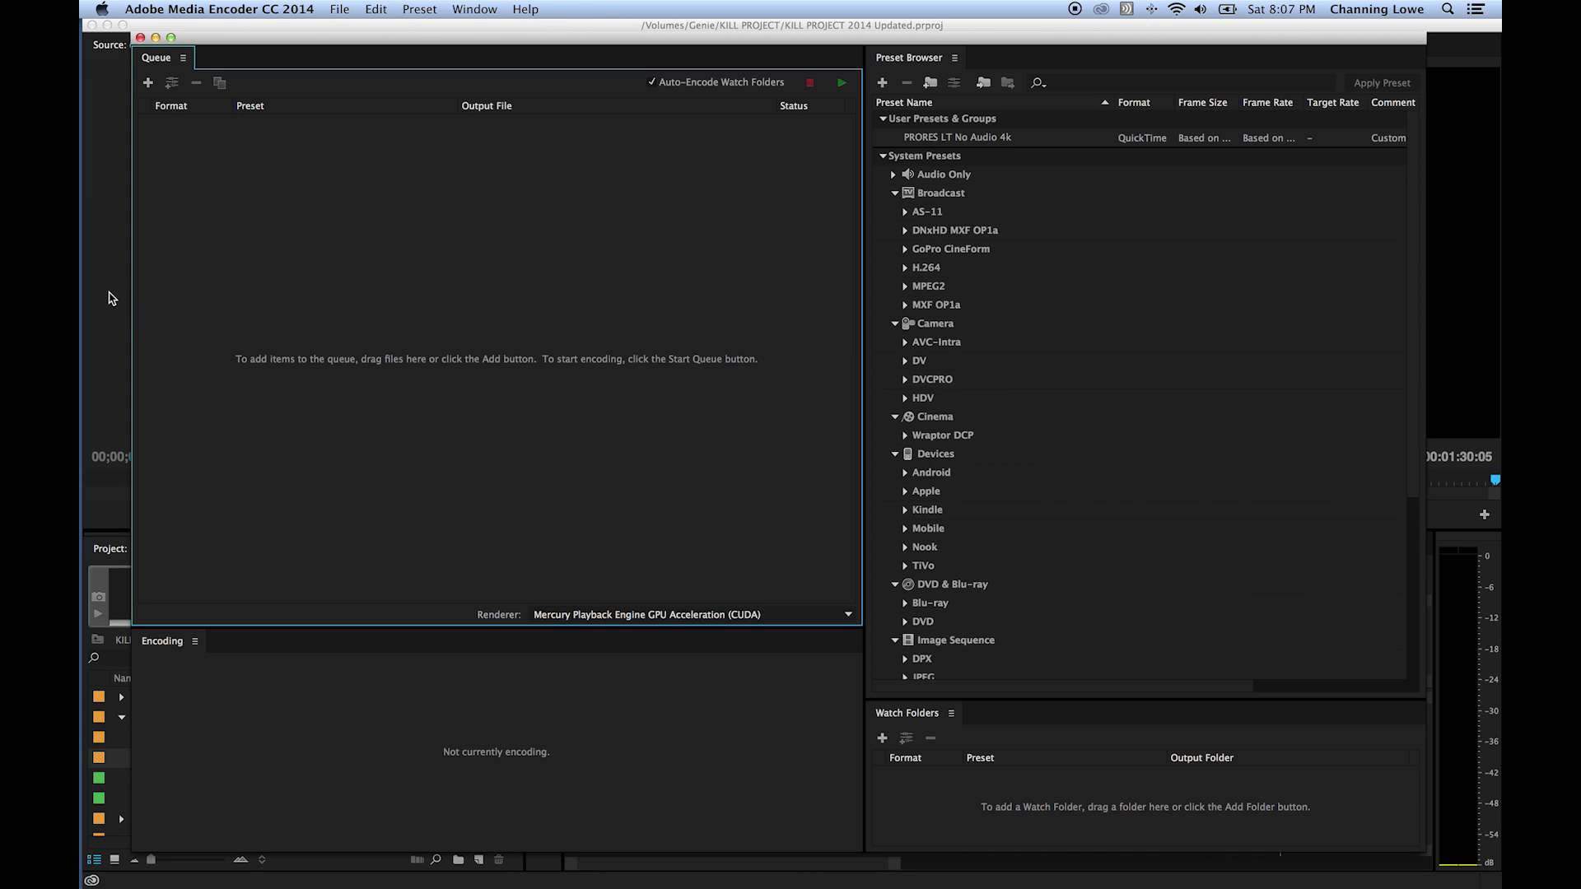
Switch to Premiere Pro and hide it to return to the Media Encoder window
left_click(114, 301)
left_click(136, 144)
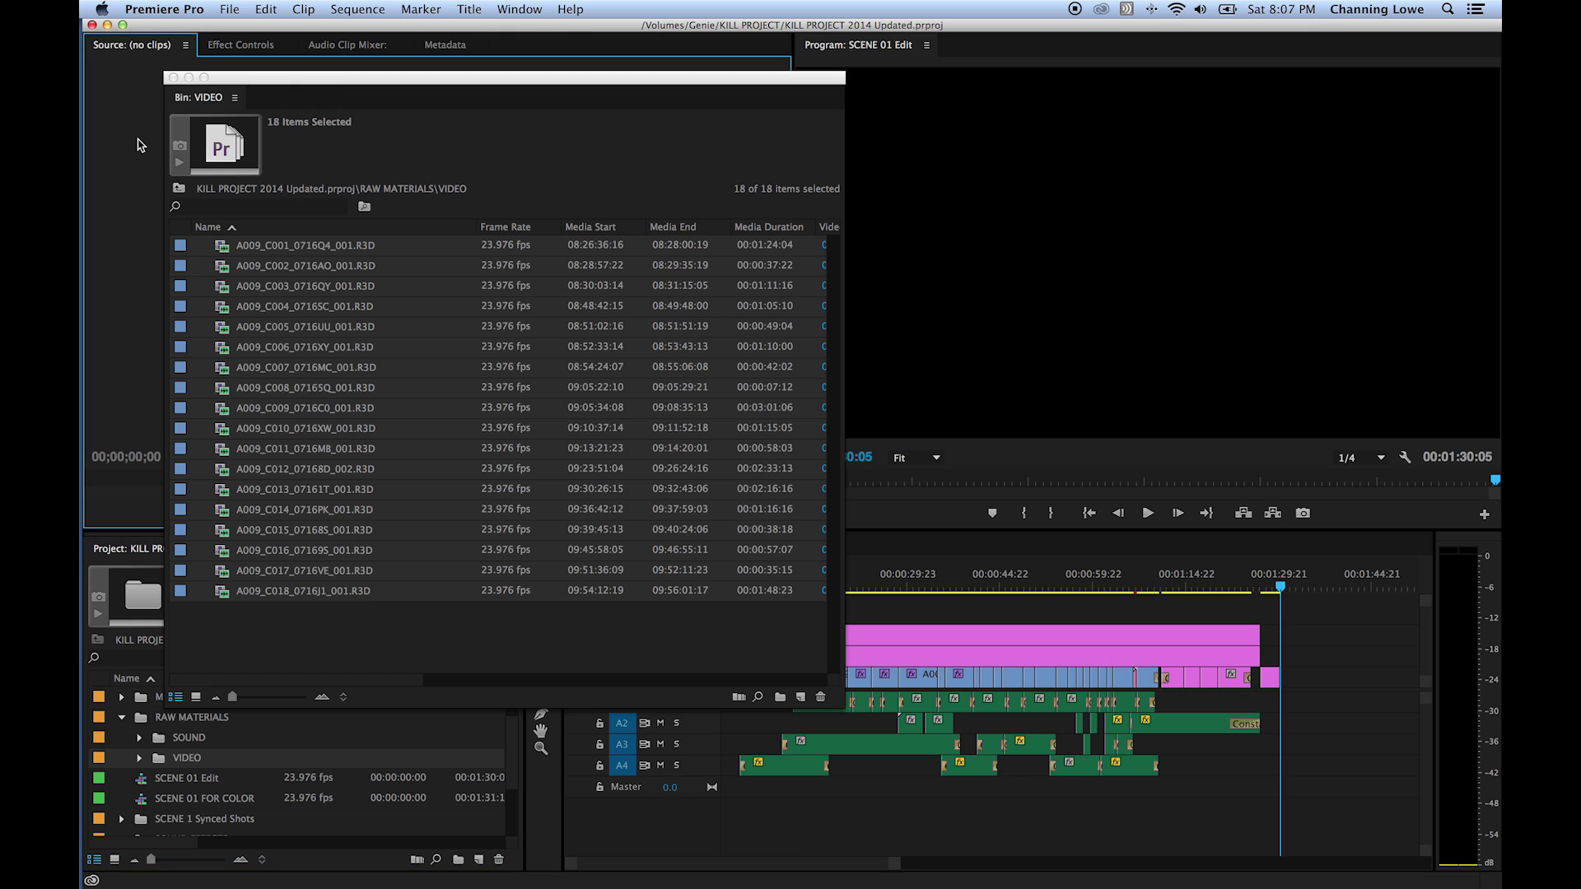
key("super+h")
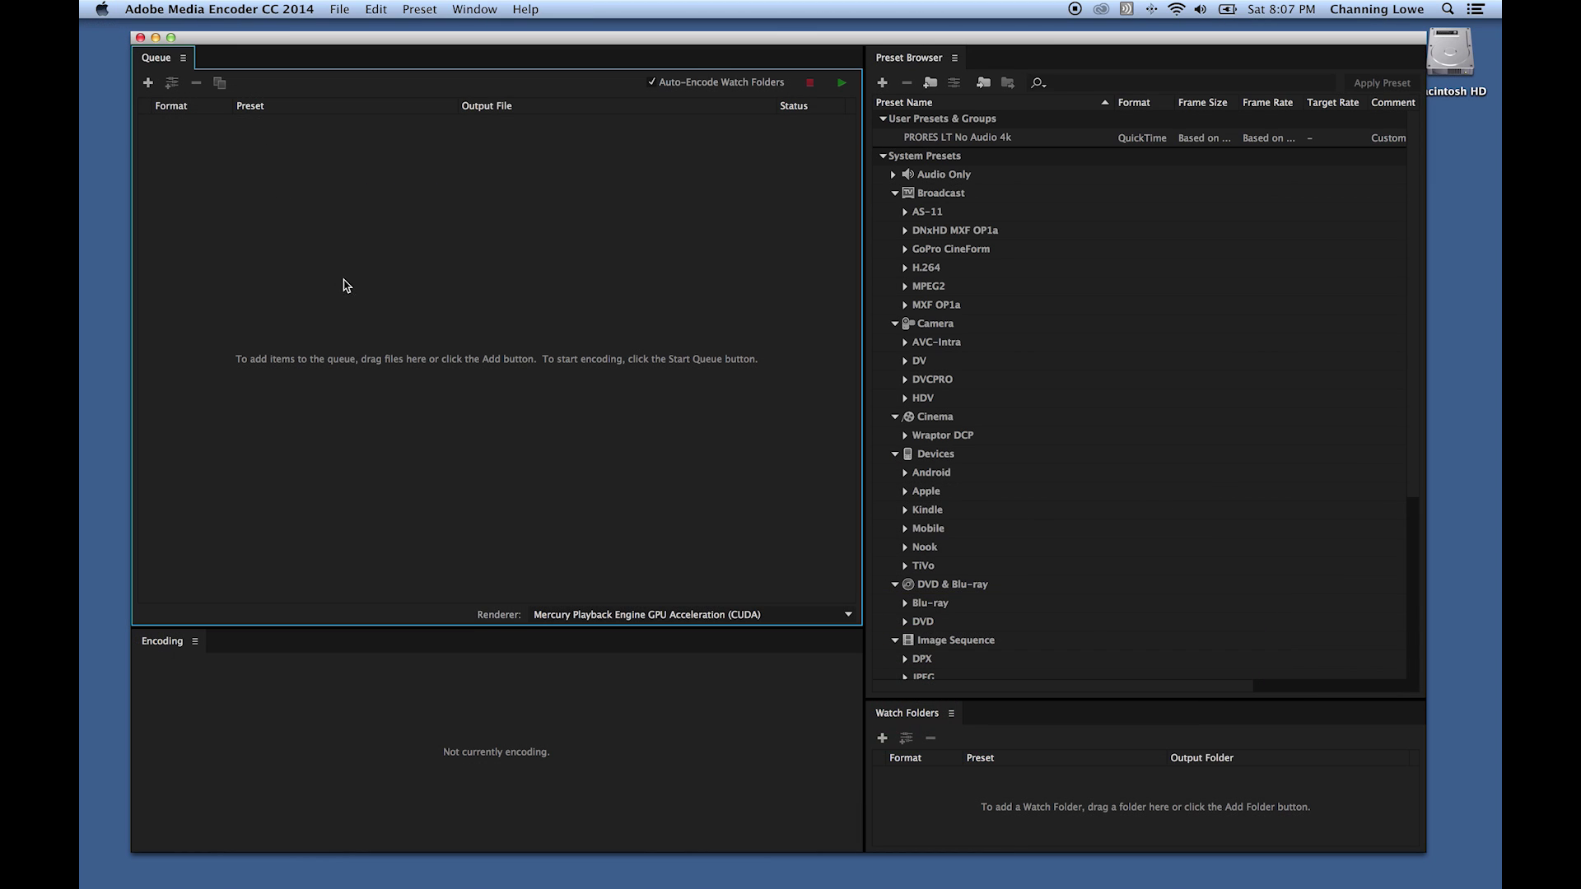
Add the SCENE 01 Edit sequence from the KILL PROJECT 2014 Updated.prproj project to the encoding queue
left_click(340, 9)
left_click(341, 10)
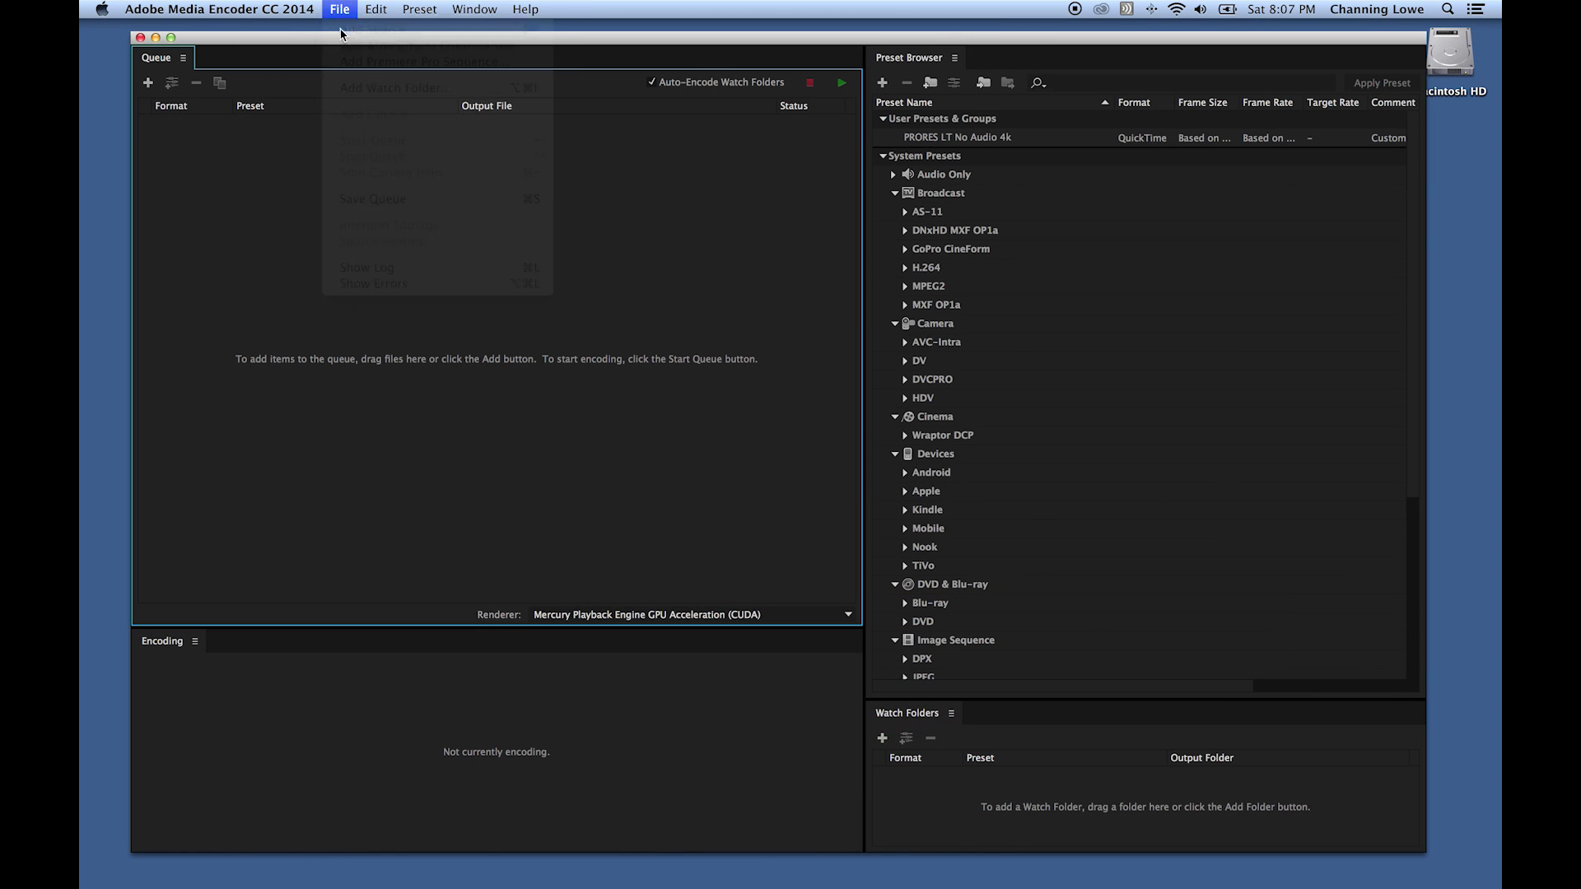
left_click(341, 10)
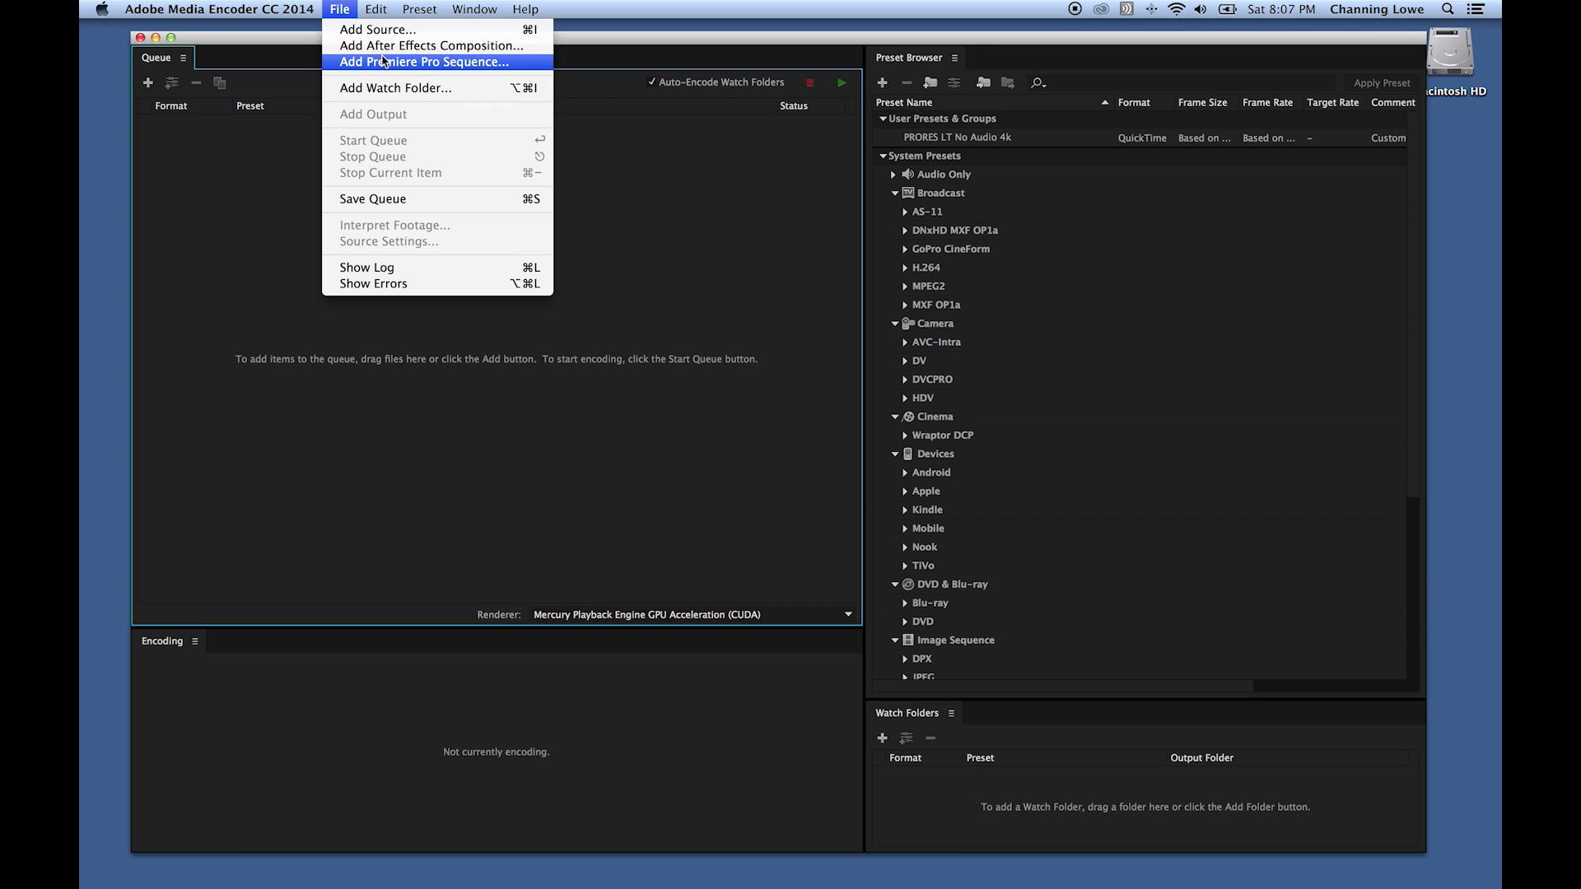
left_click(384, 62)
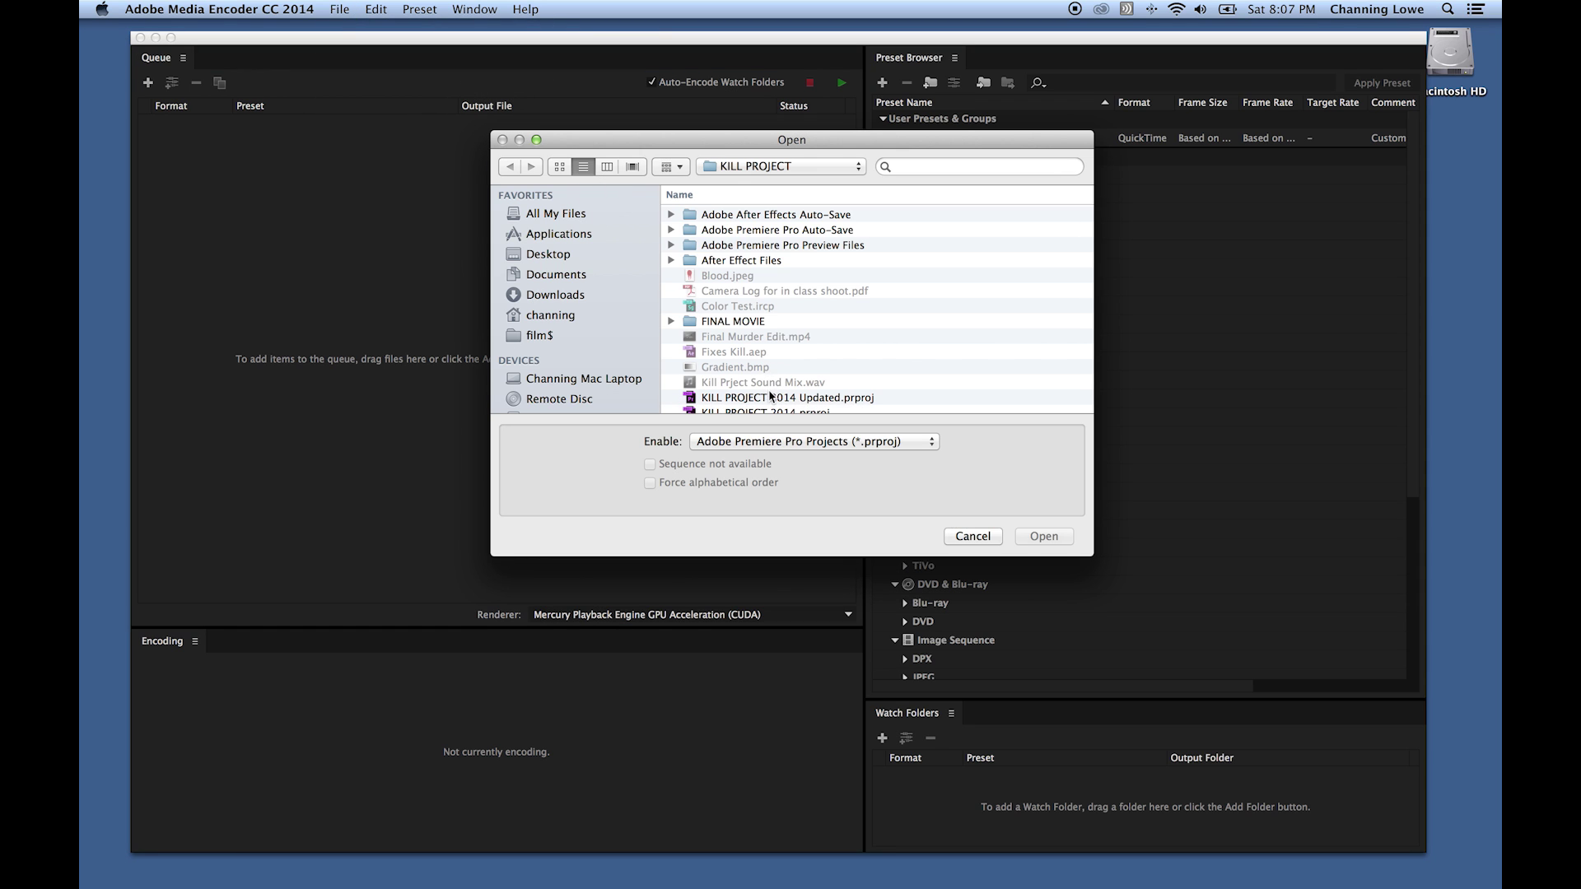
double_click(770, 397)
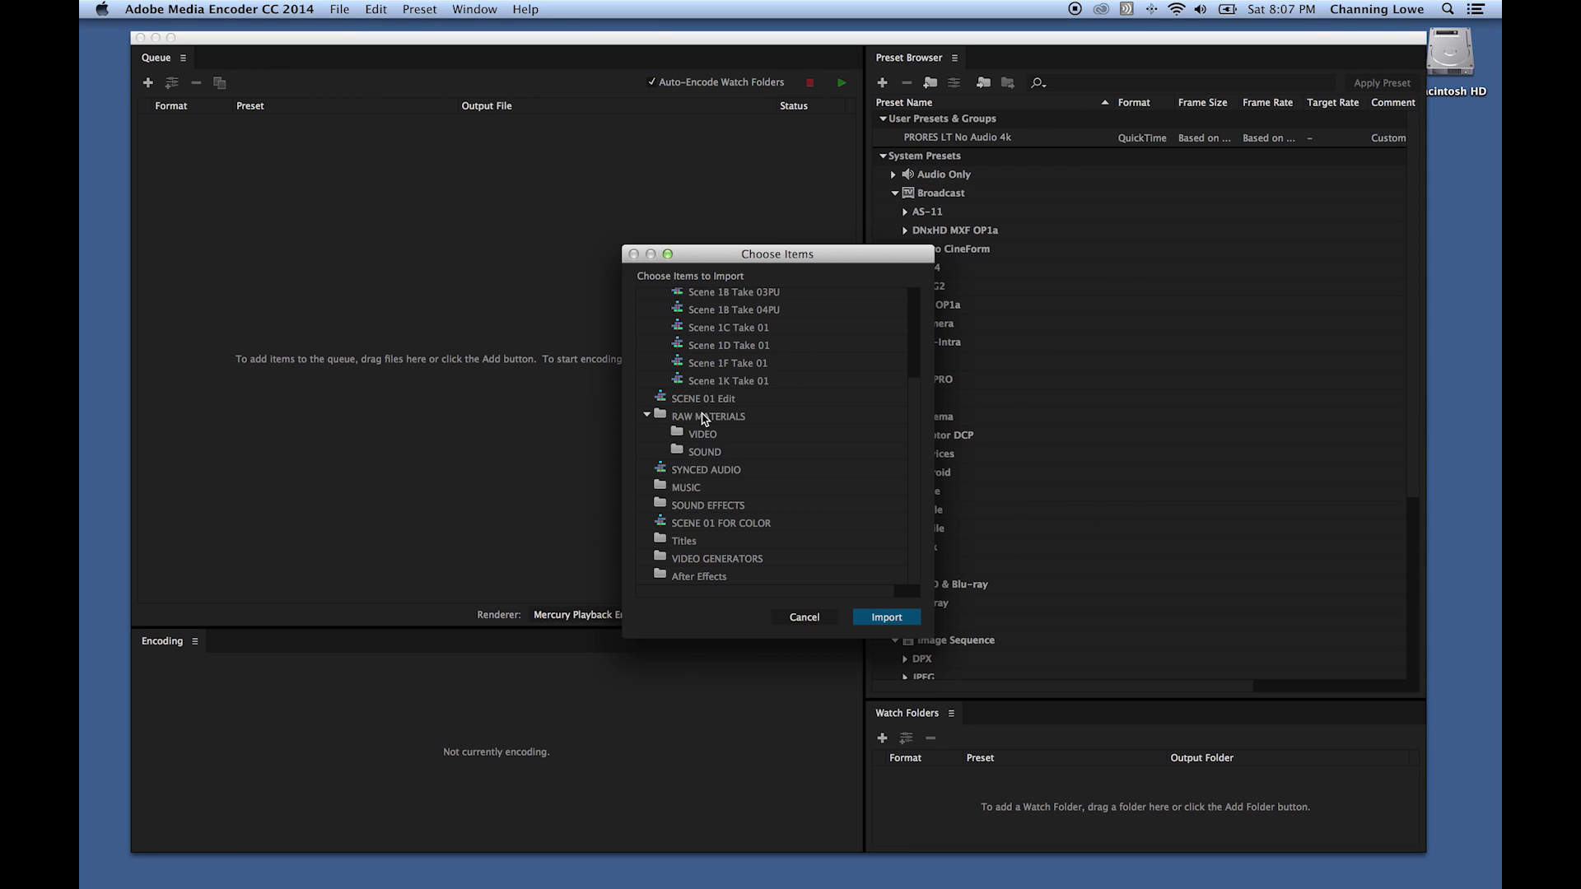
left_click(700, 399)
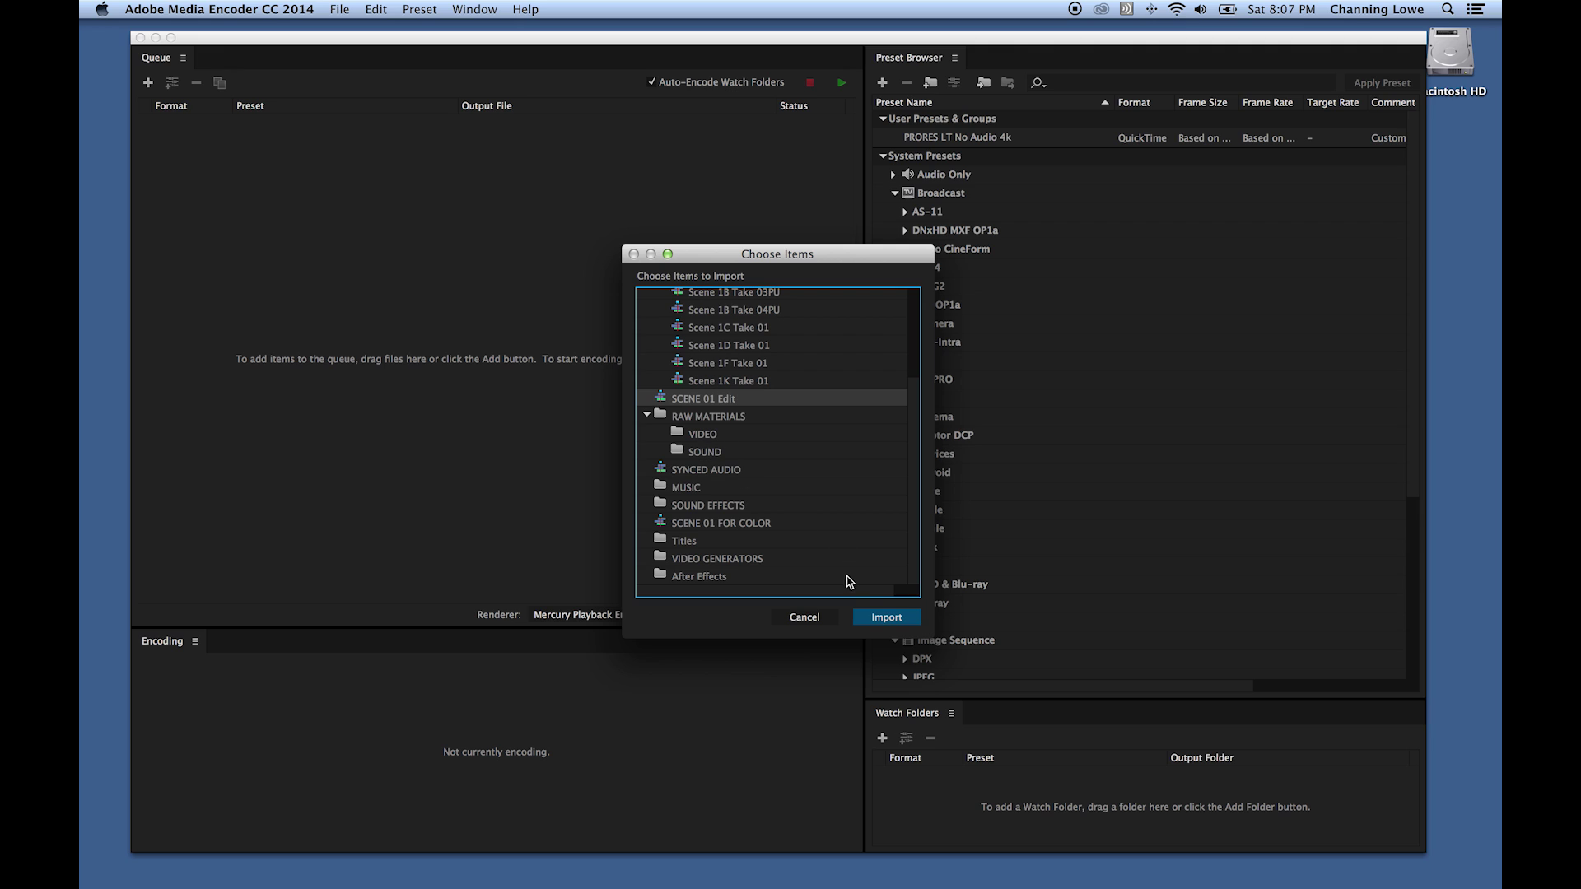
left_click(887, 617)
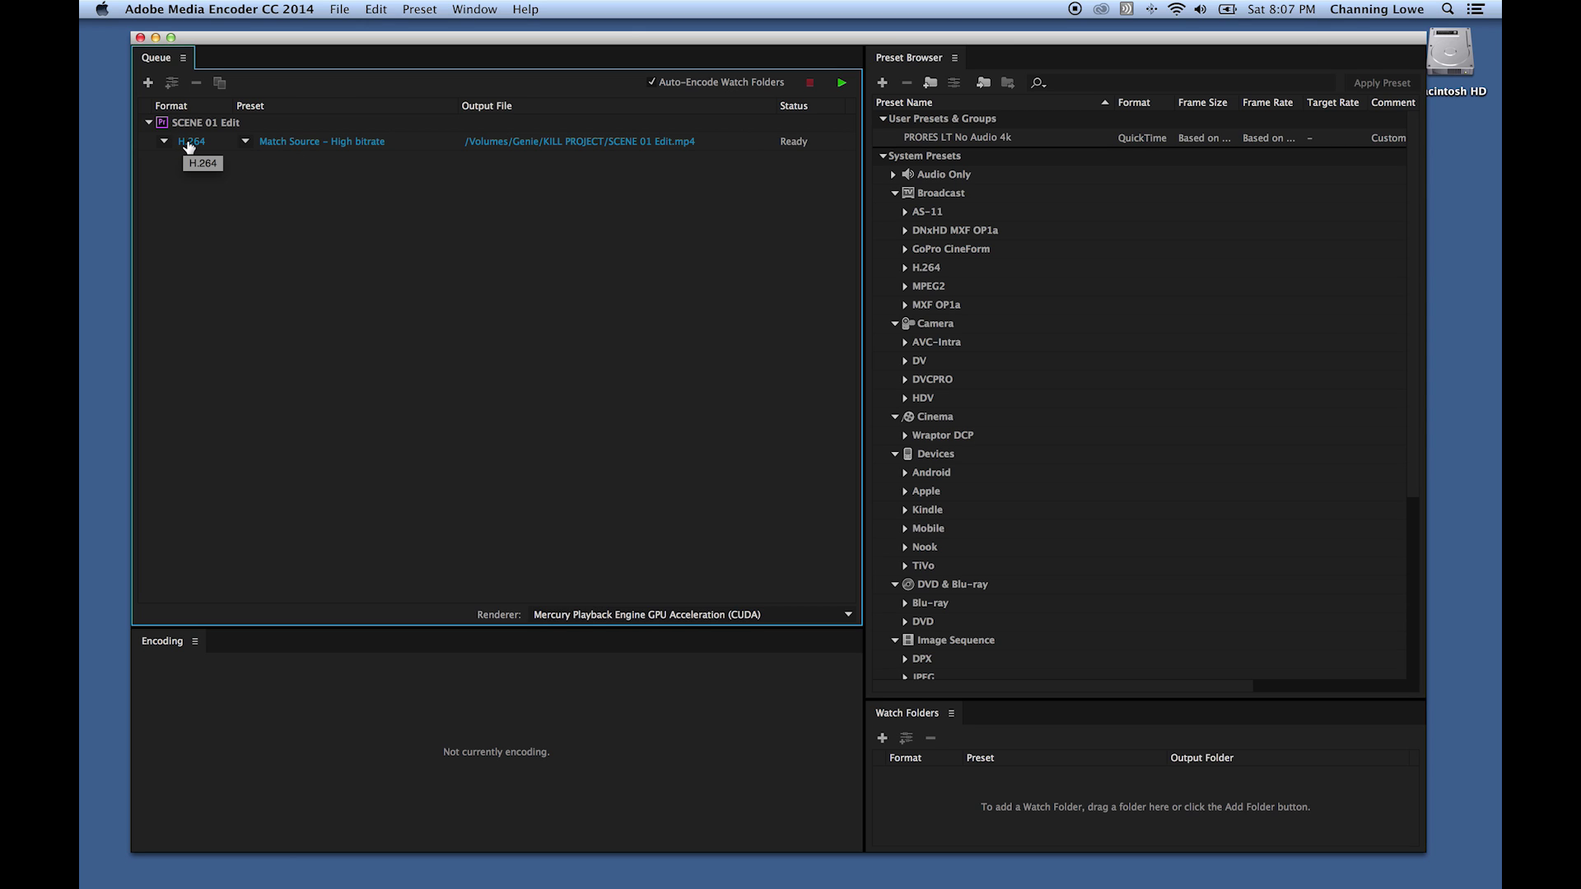
Examine the output format choices and the export settings of the queued SCENE 01 Edit sequence
left_click(165, 142)
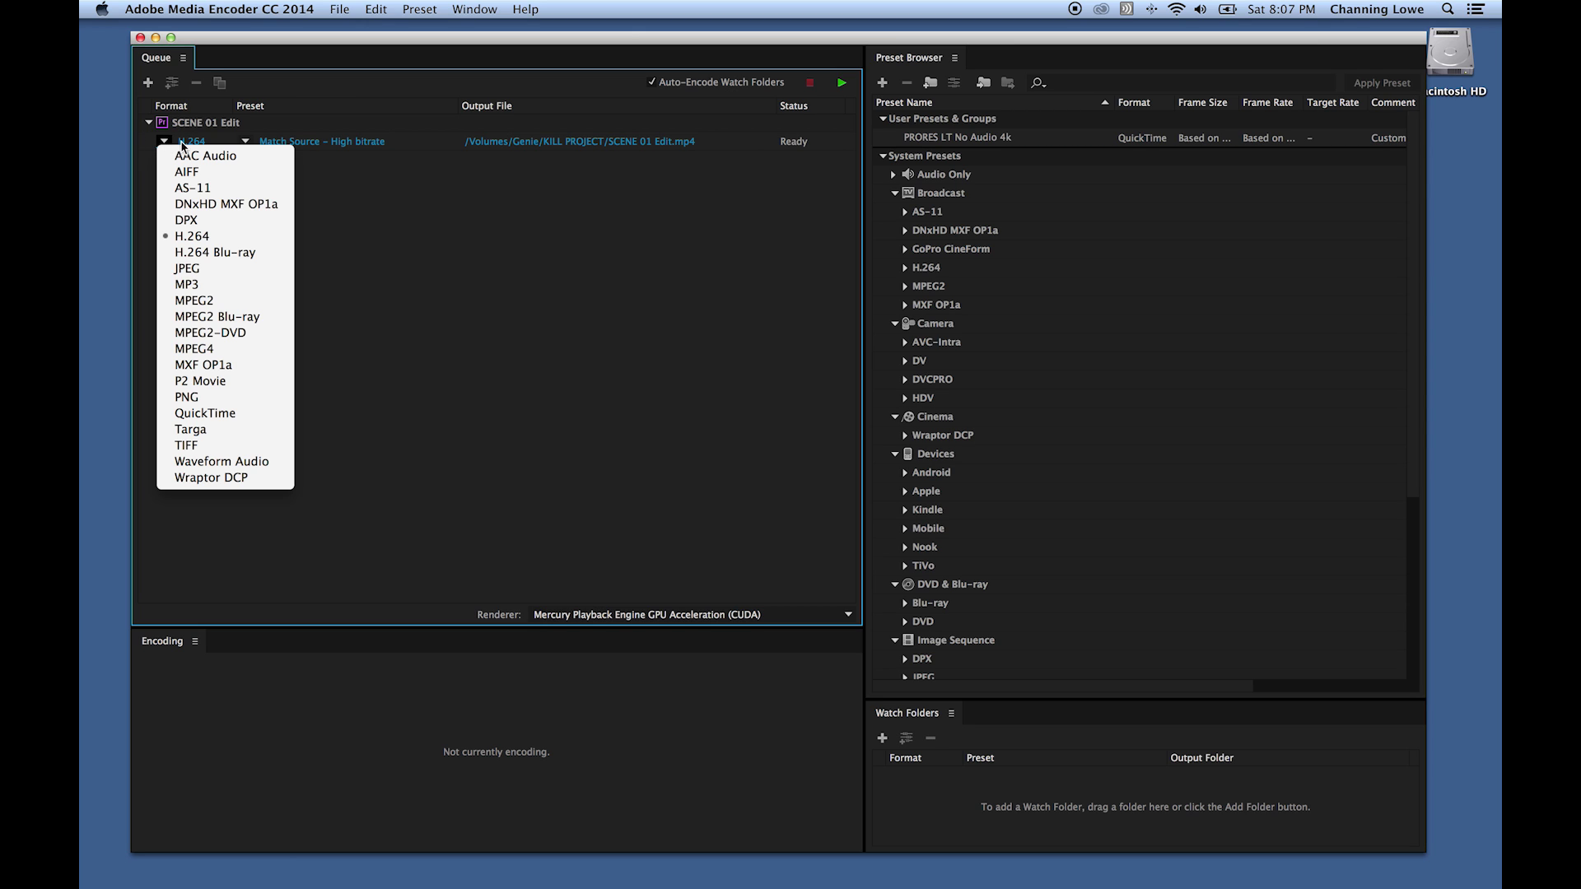
left_click(313, 204)
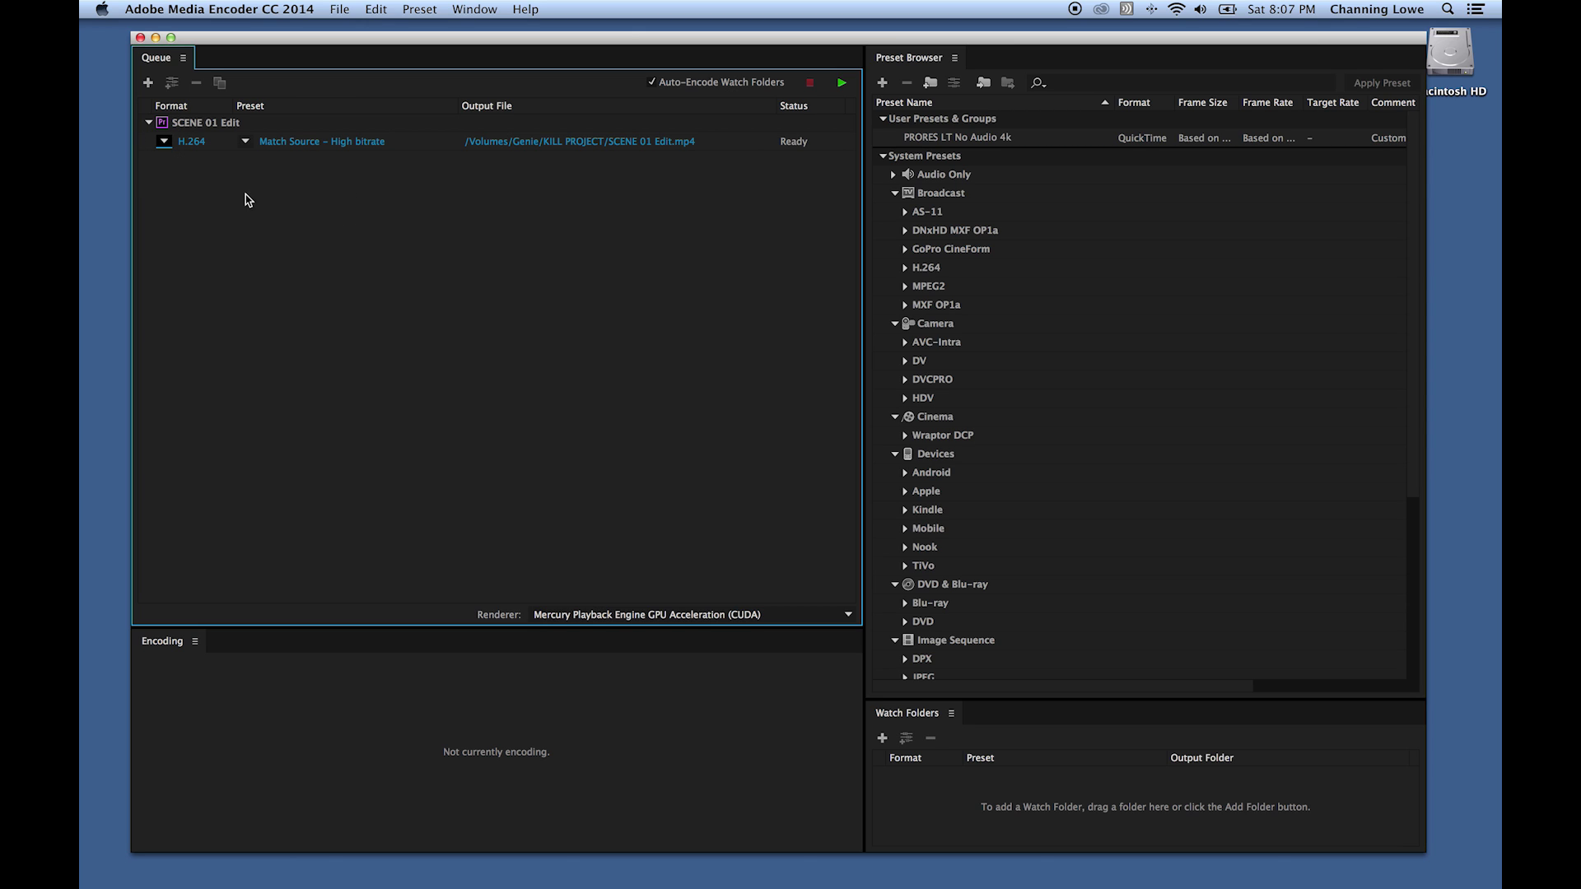
left_click(191, 146)
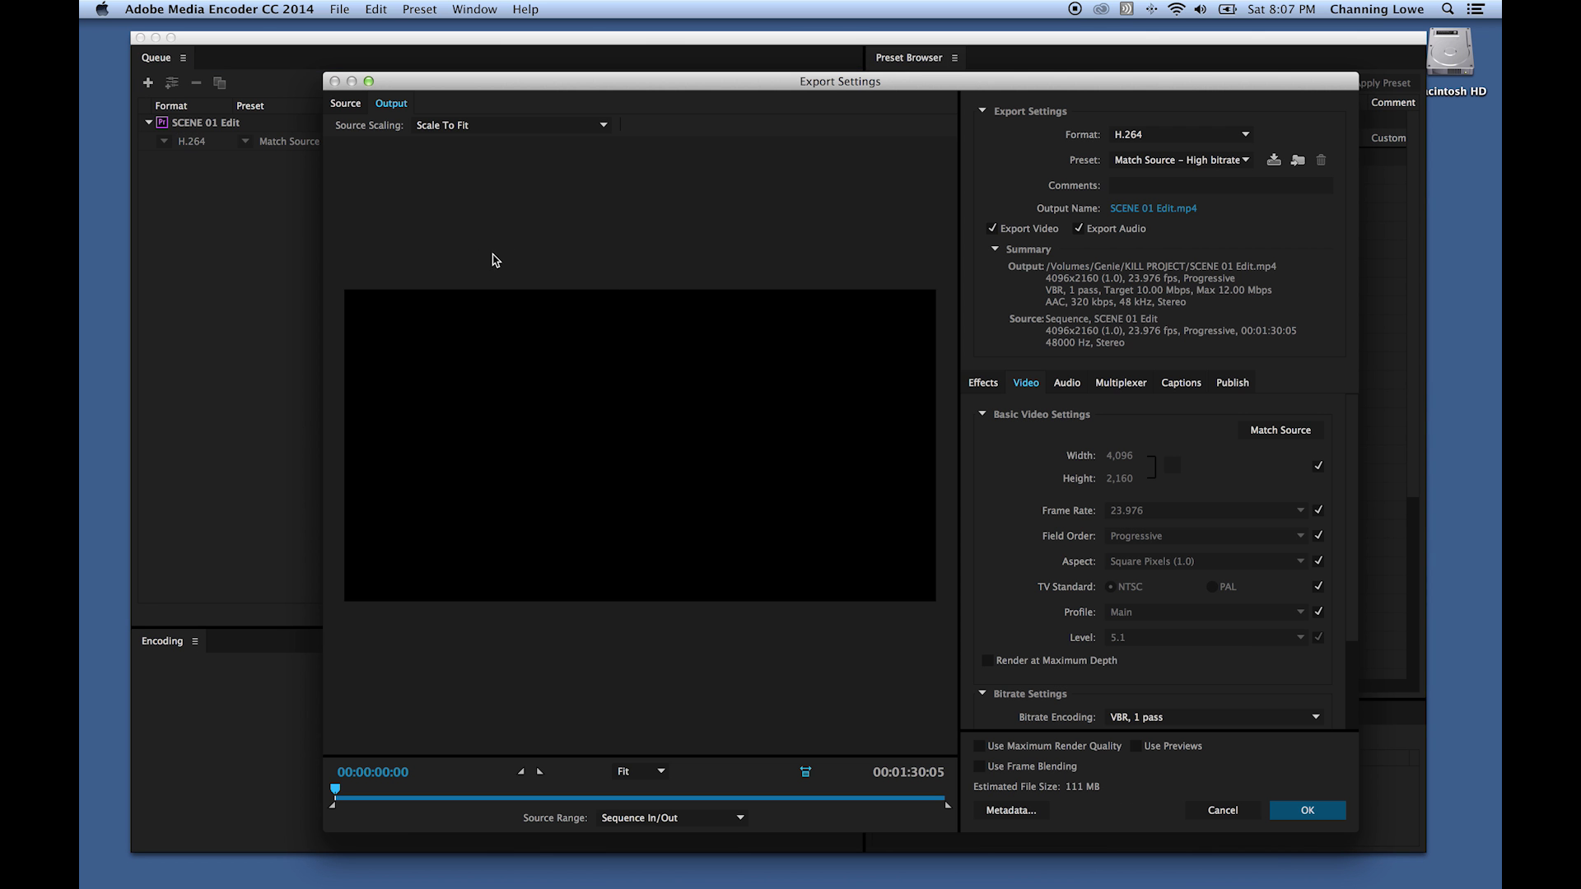
key("Escape")
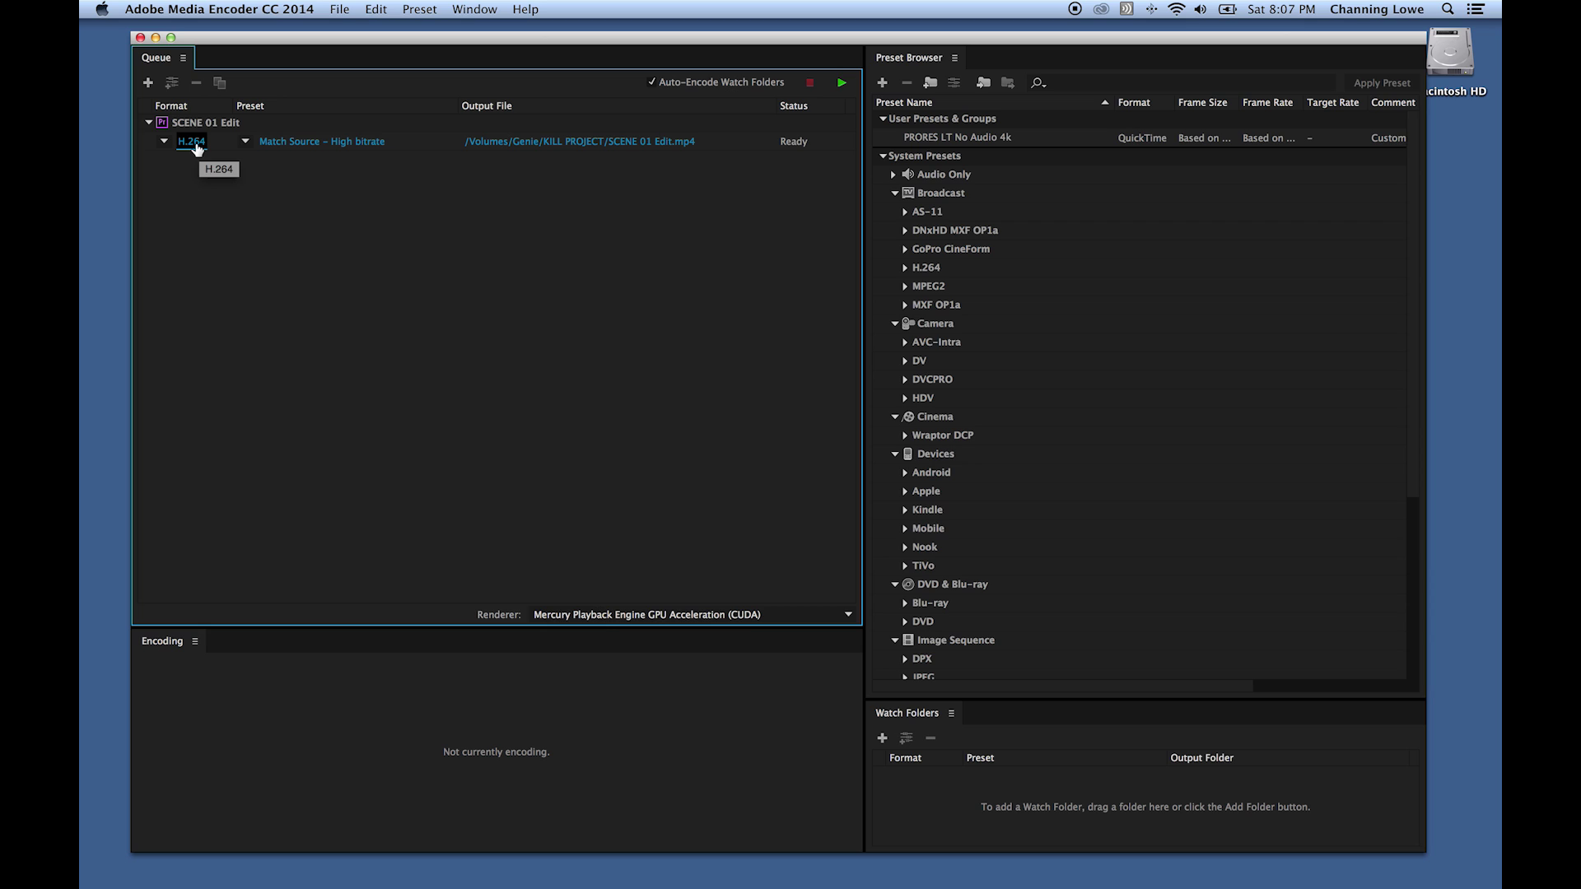
left_click(164, 142)
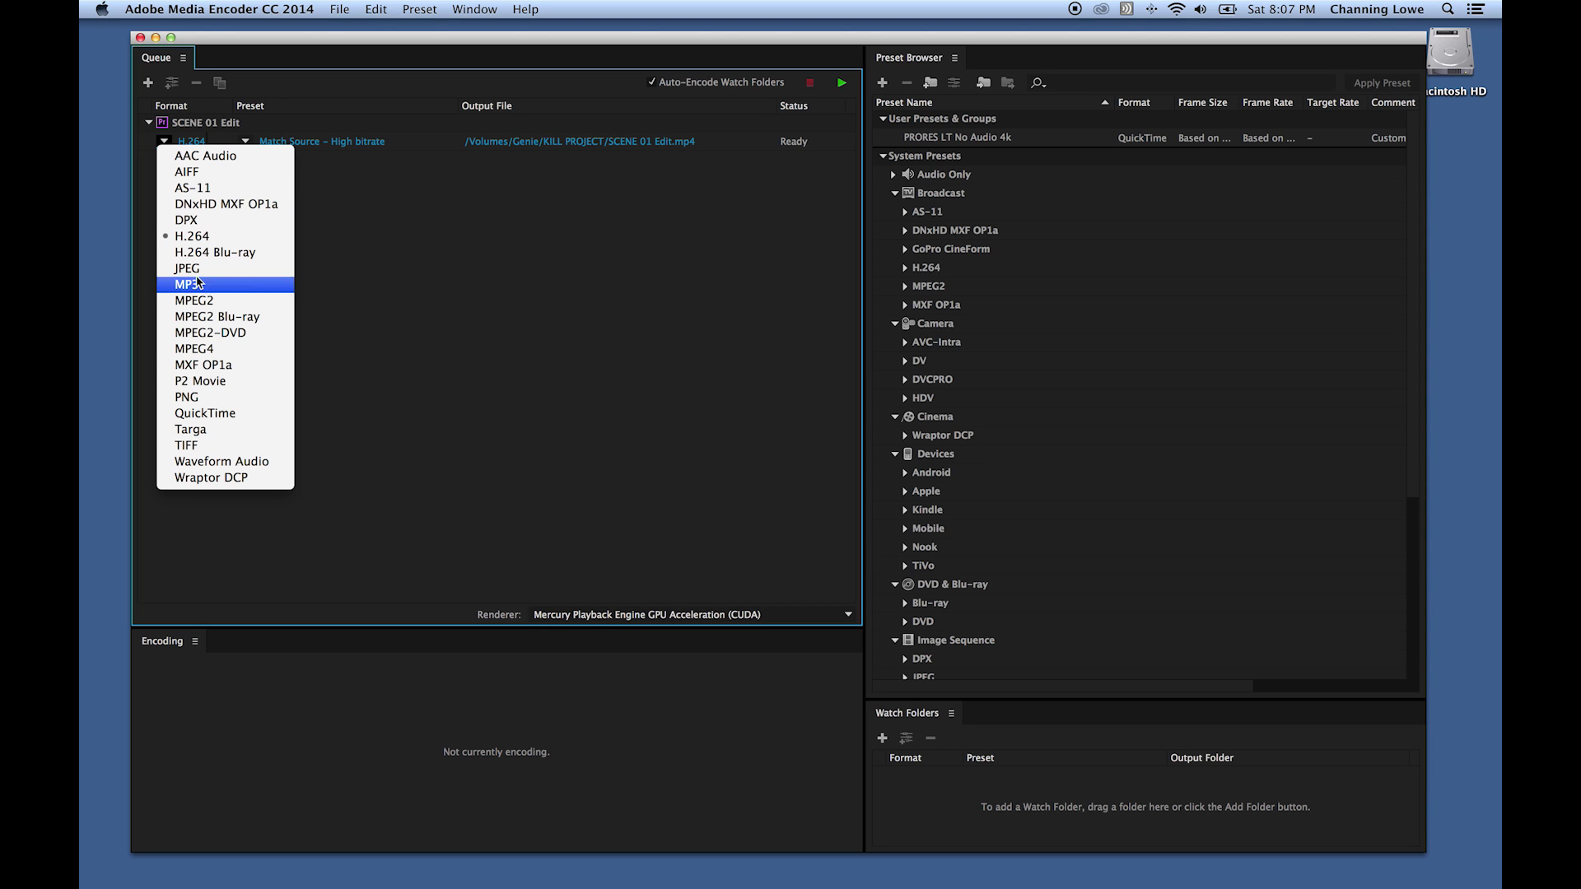
left_click(344, 177)
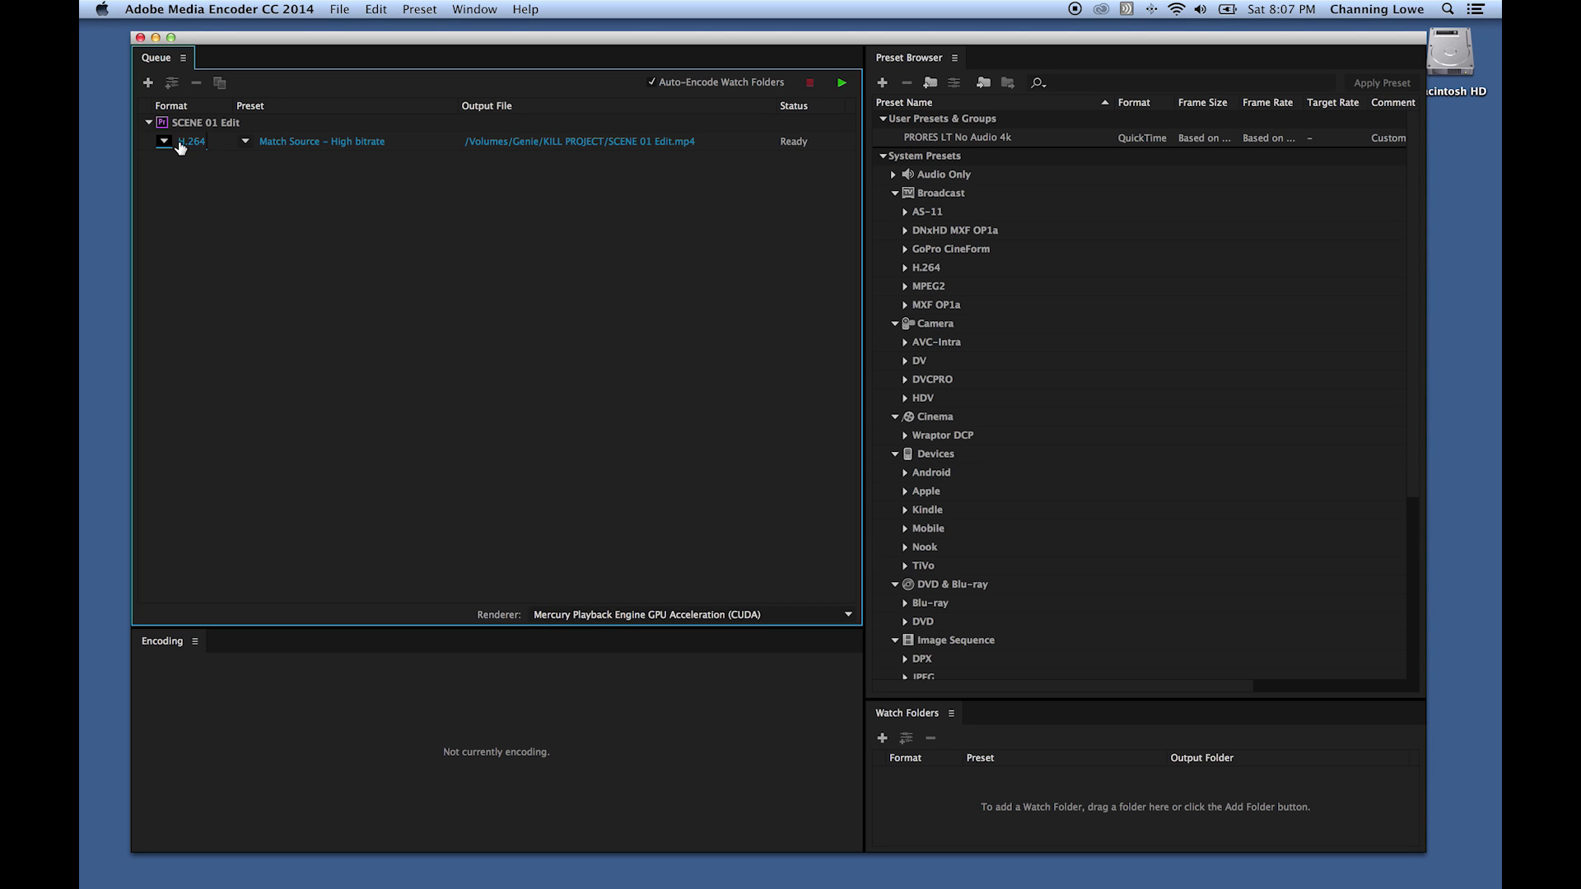
left_click(165, 142)
left_click(339, 204)
Review the H.264 presets available for SCENE 01 Edit, its full export settings and the format choices
left_click(246, 141)
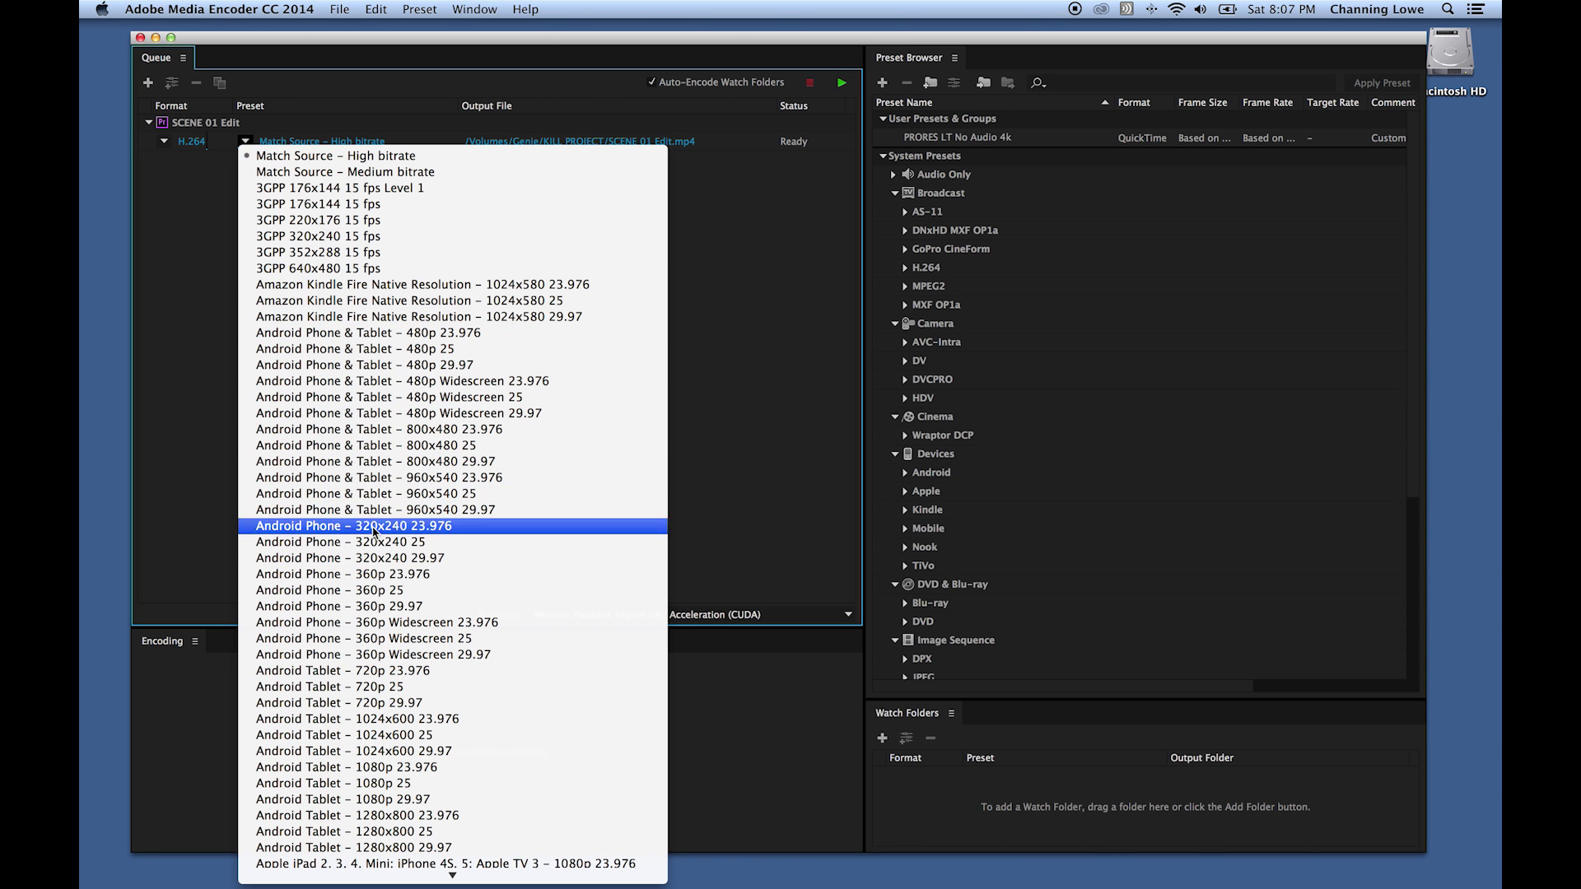
left_click(202, 186)
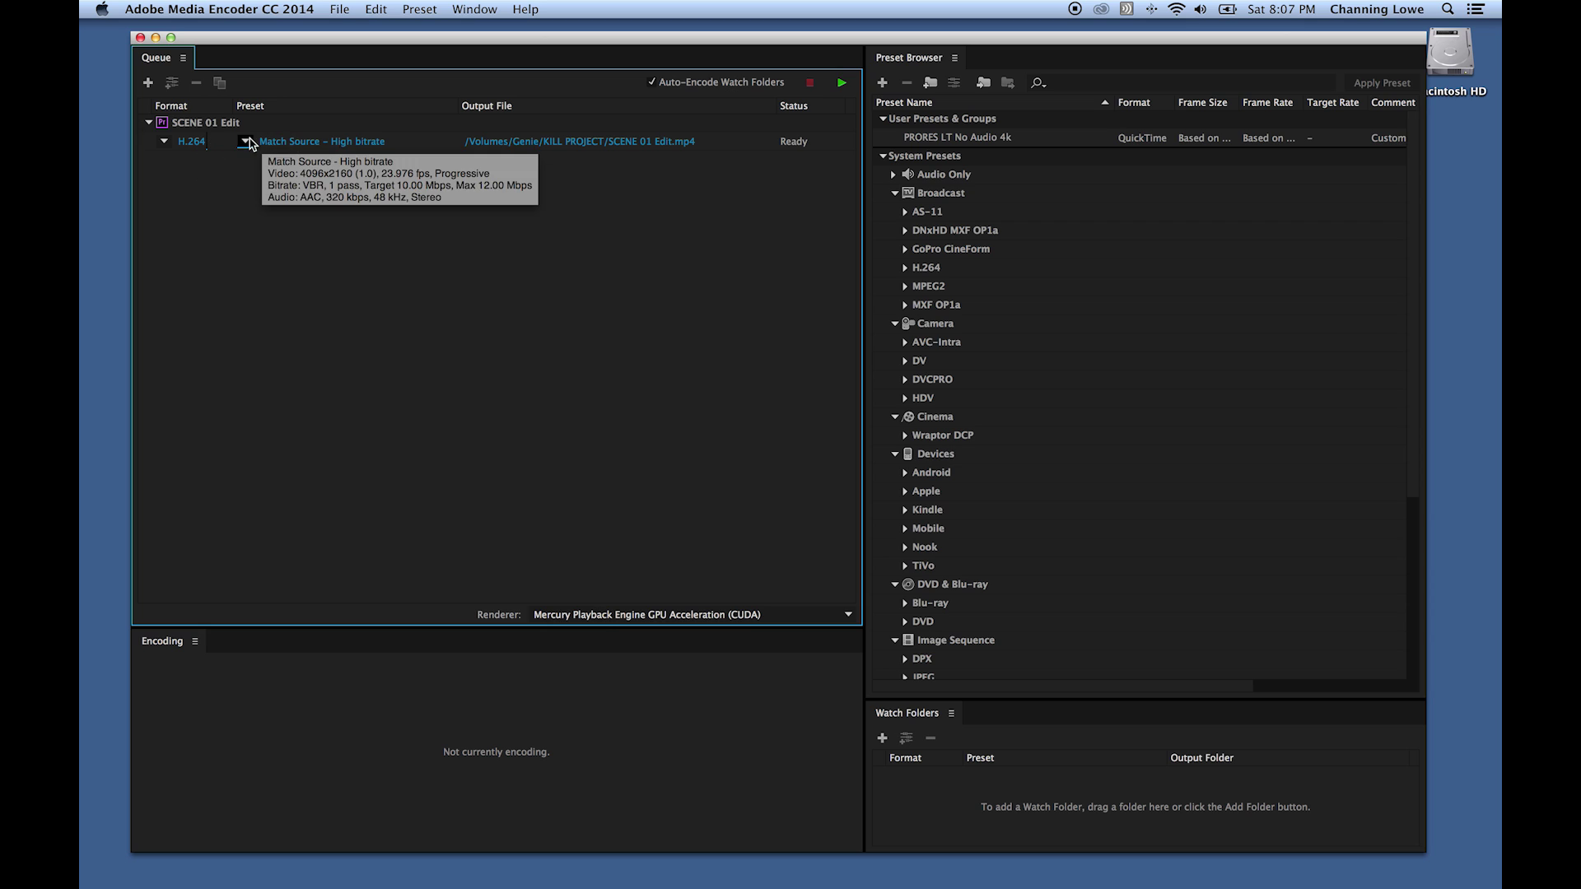
left_click(191, 142)
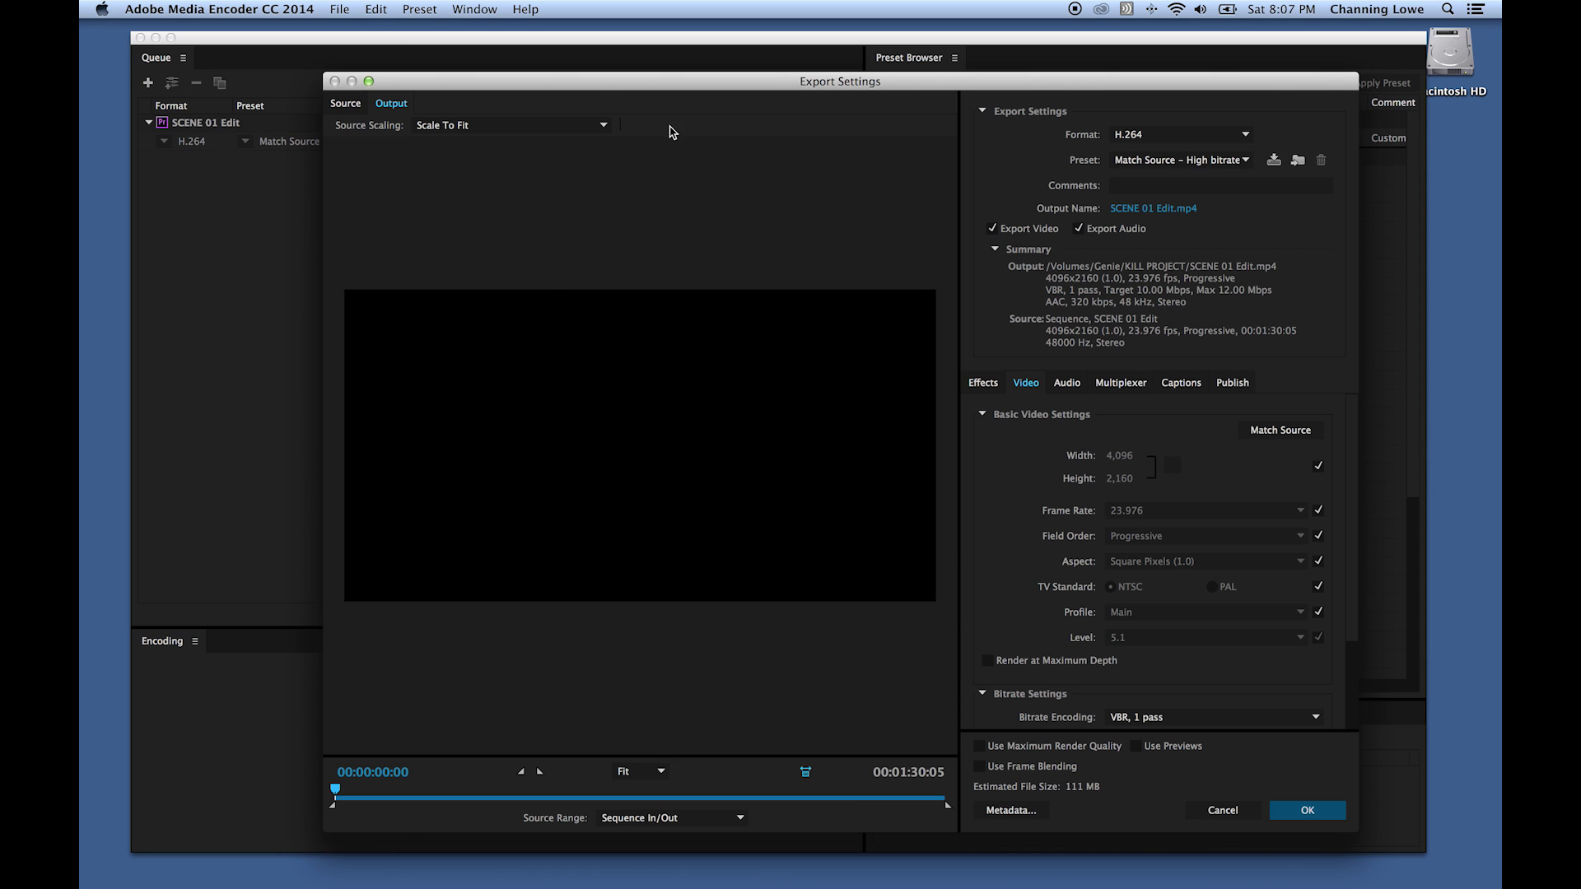
key("Escape")
left_click(295, 142)
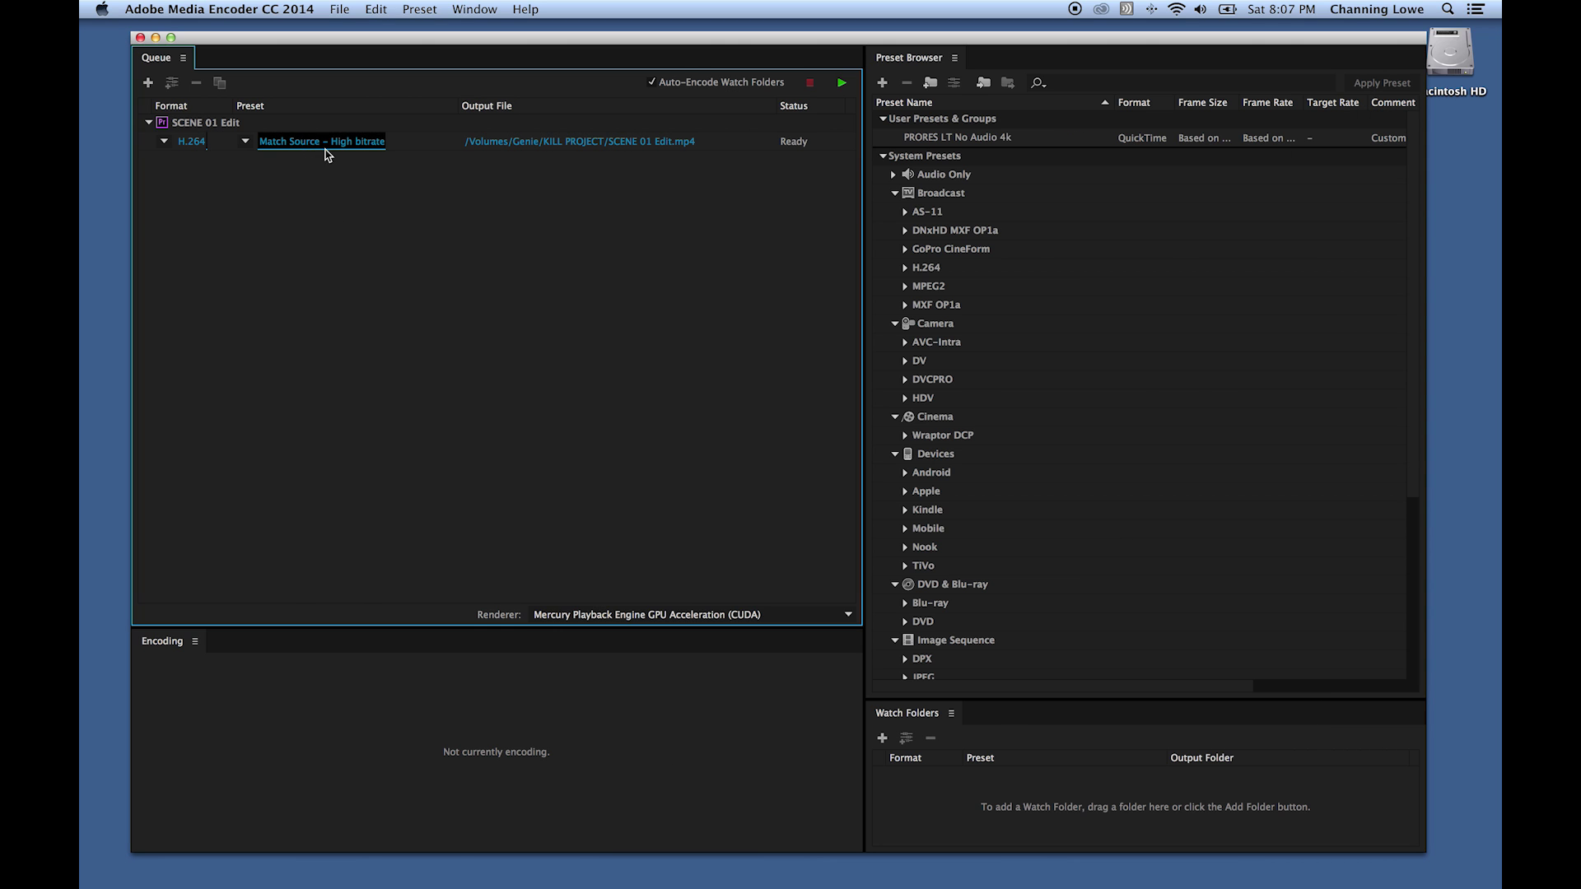
key("Escape")
left_click(166, 142)
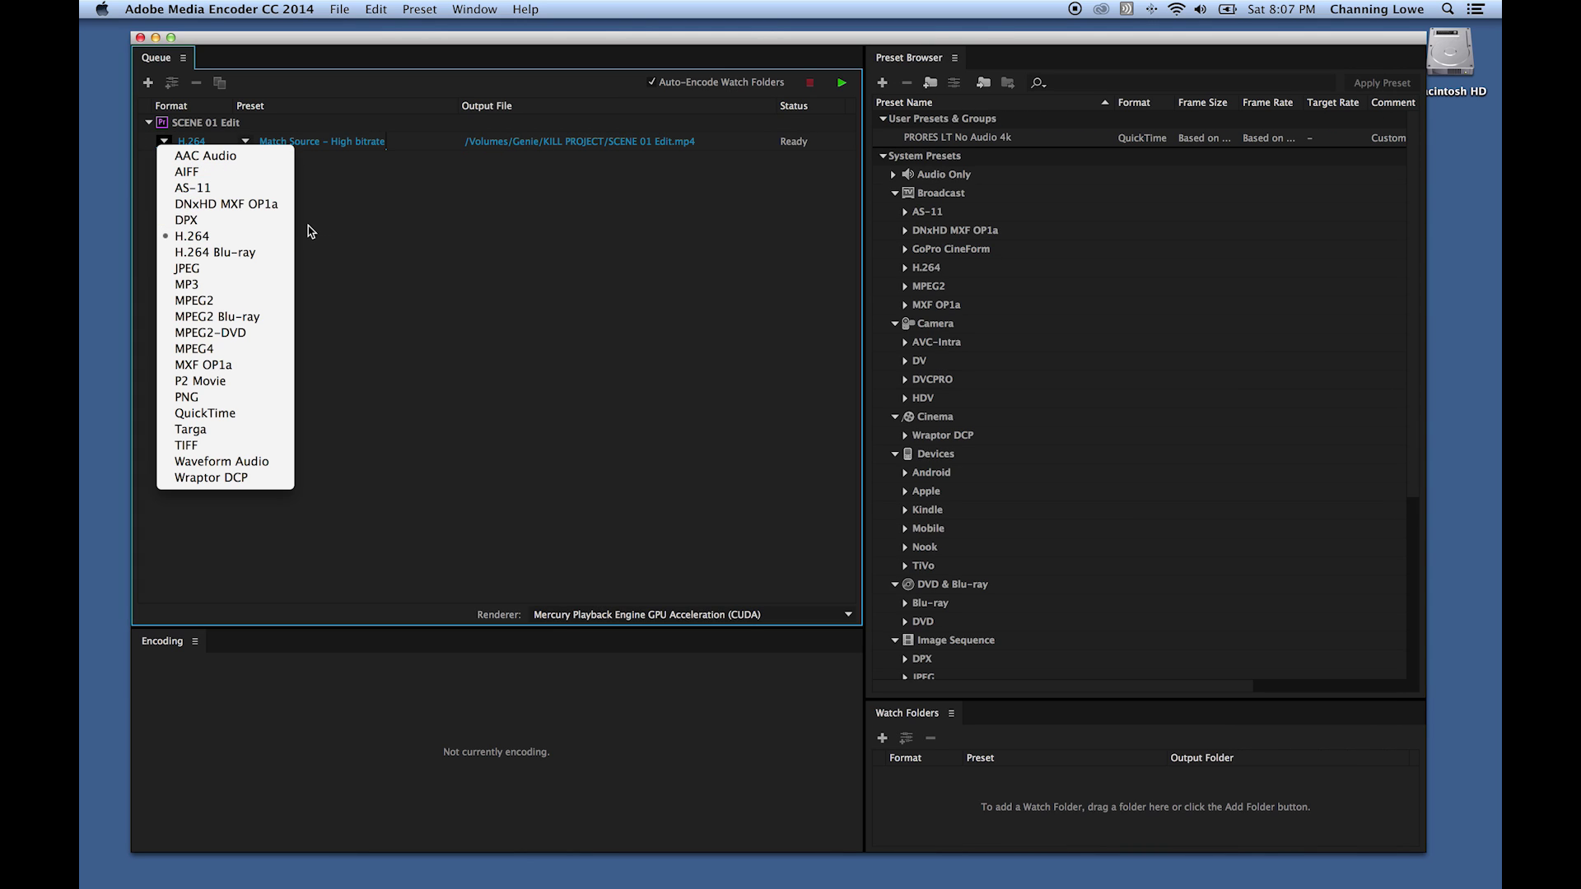
key("Escape")
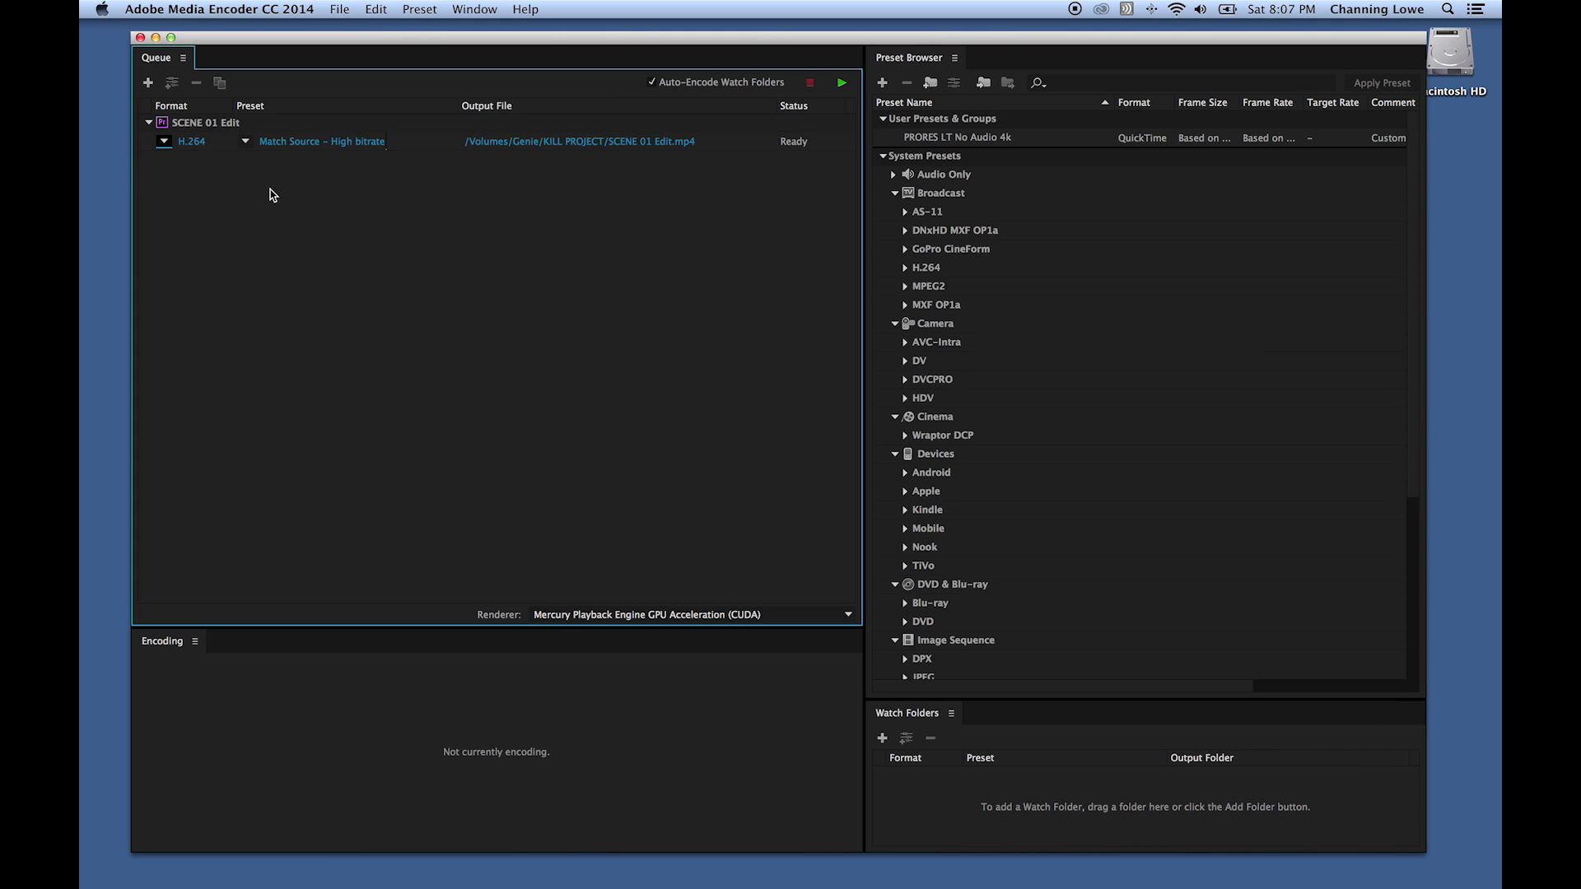
Switch the SCENE 01 Edit output format to QuickTime and back to H.264
left_click(164, 144)
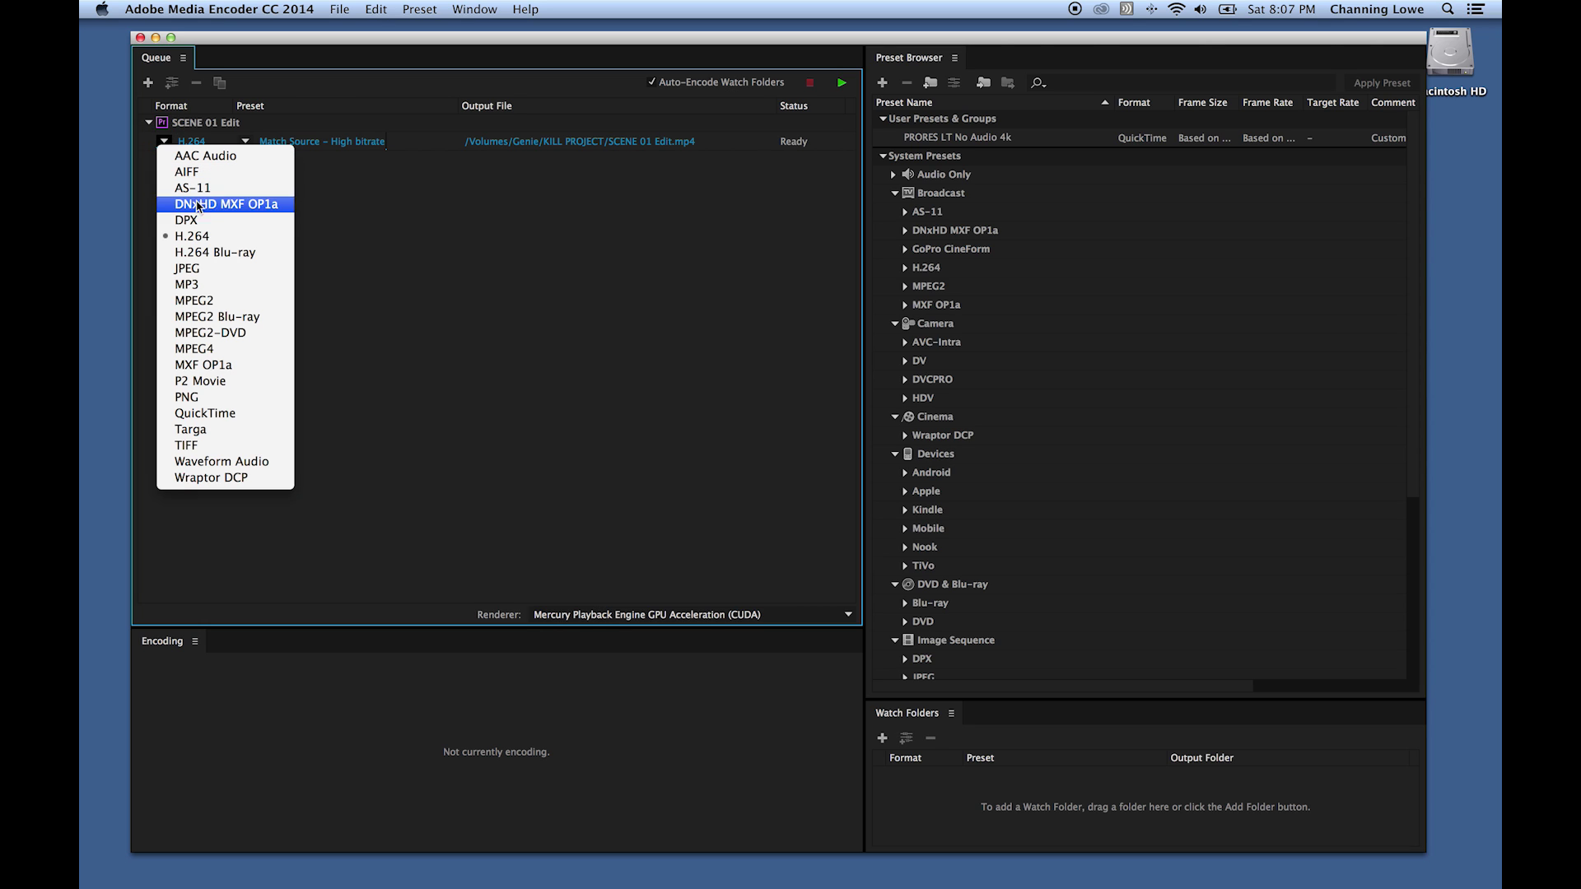
left_click(222, 413)
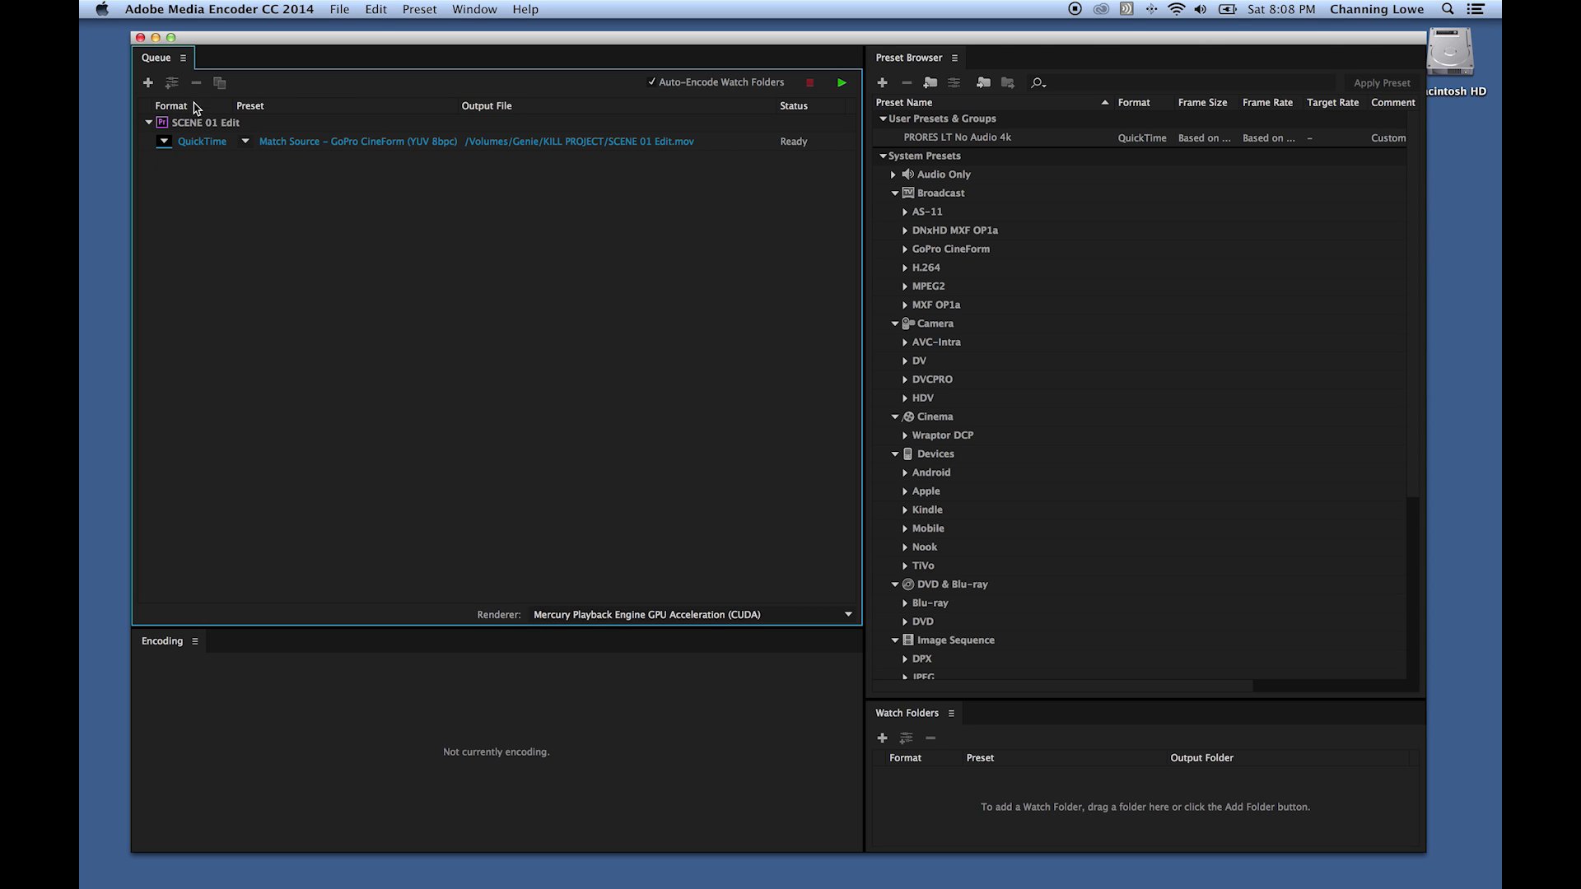
left_click(166, 142)
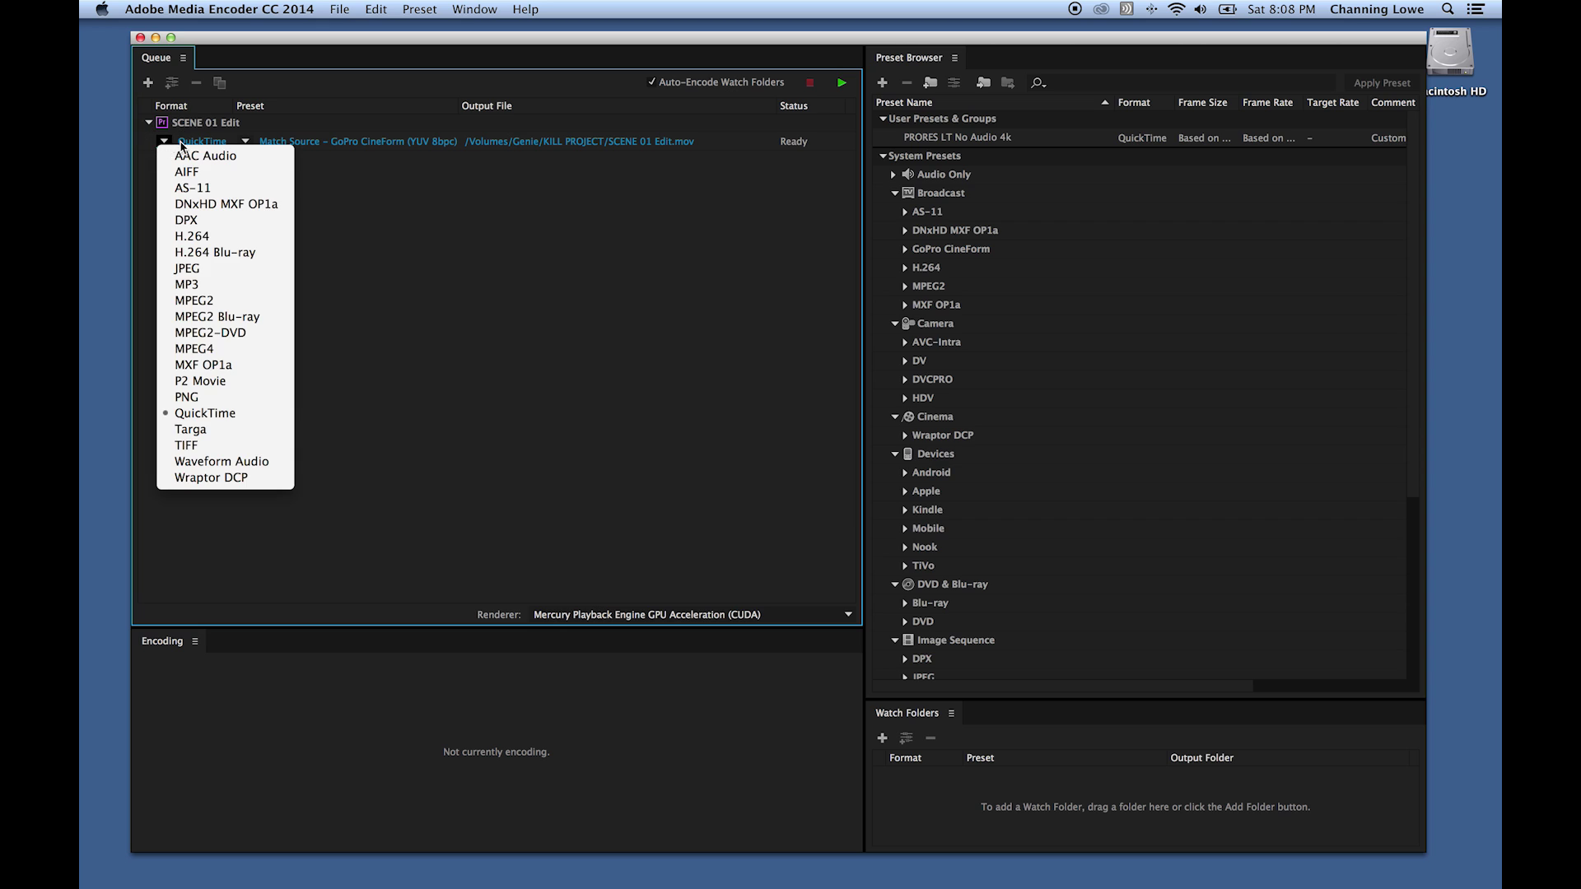
left_click(317, 189)
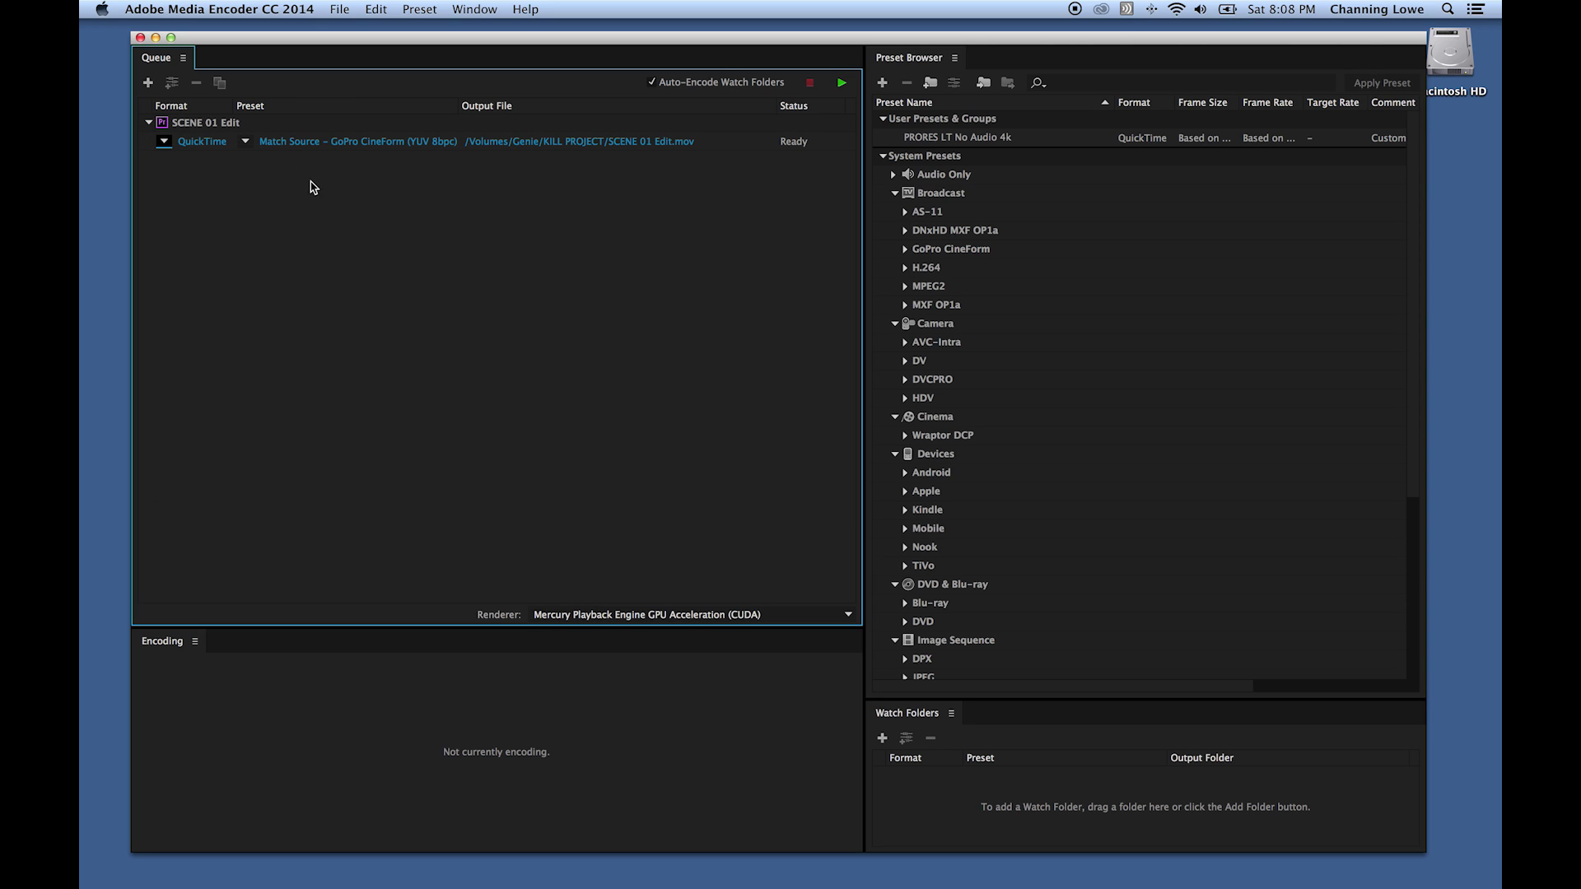
left_click(168, 145)
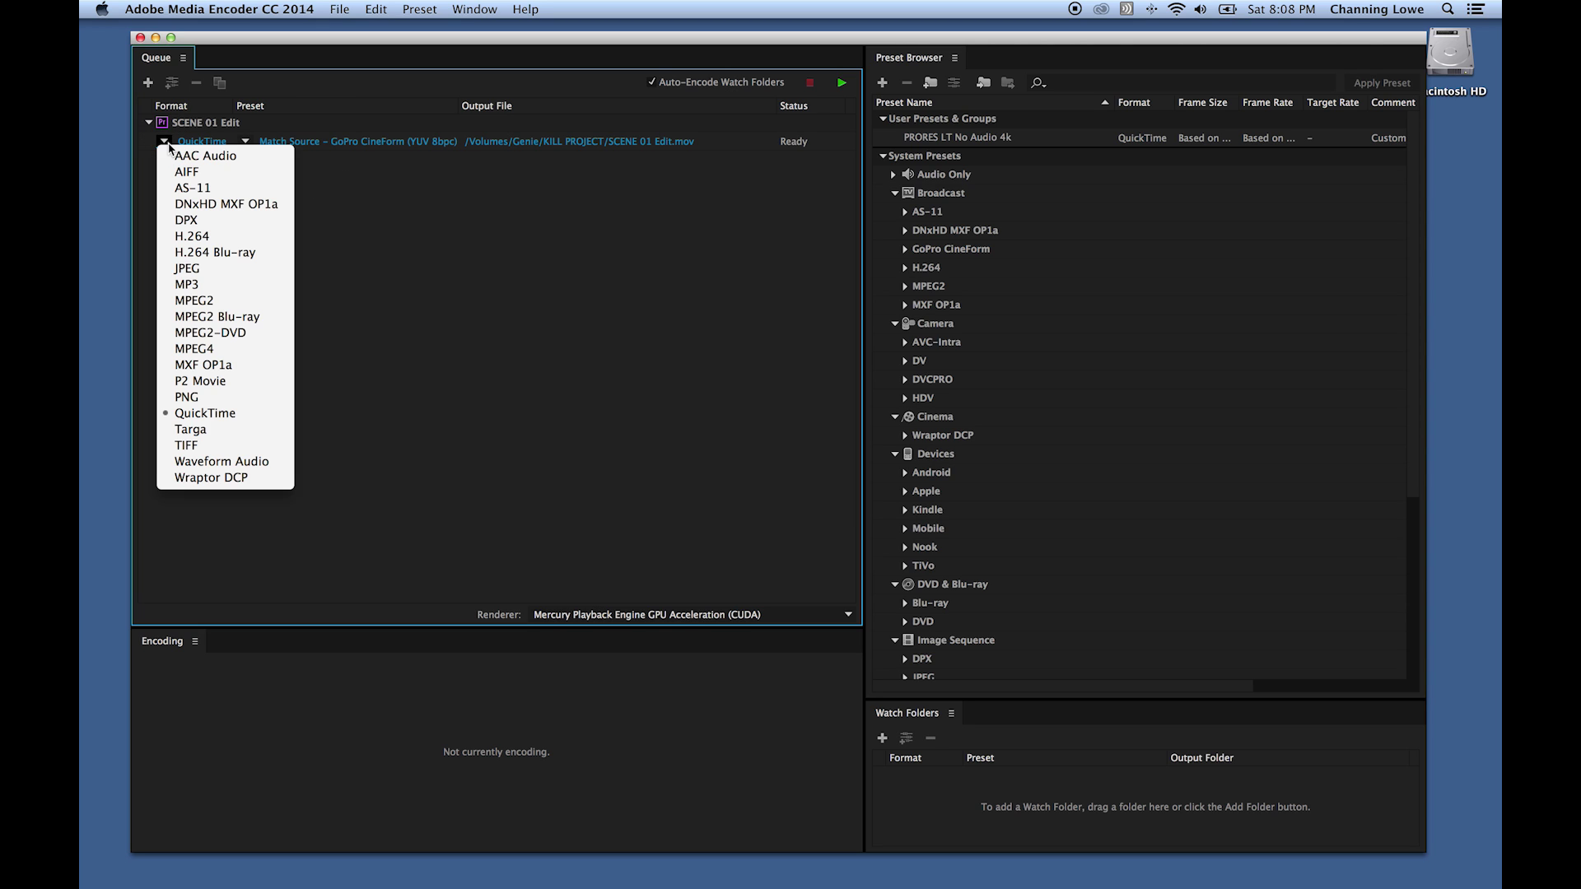
left_click(214, 232)
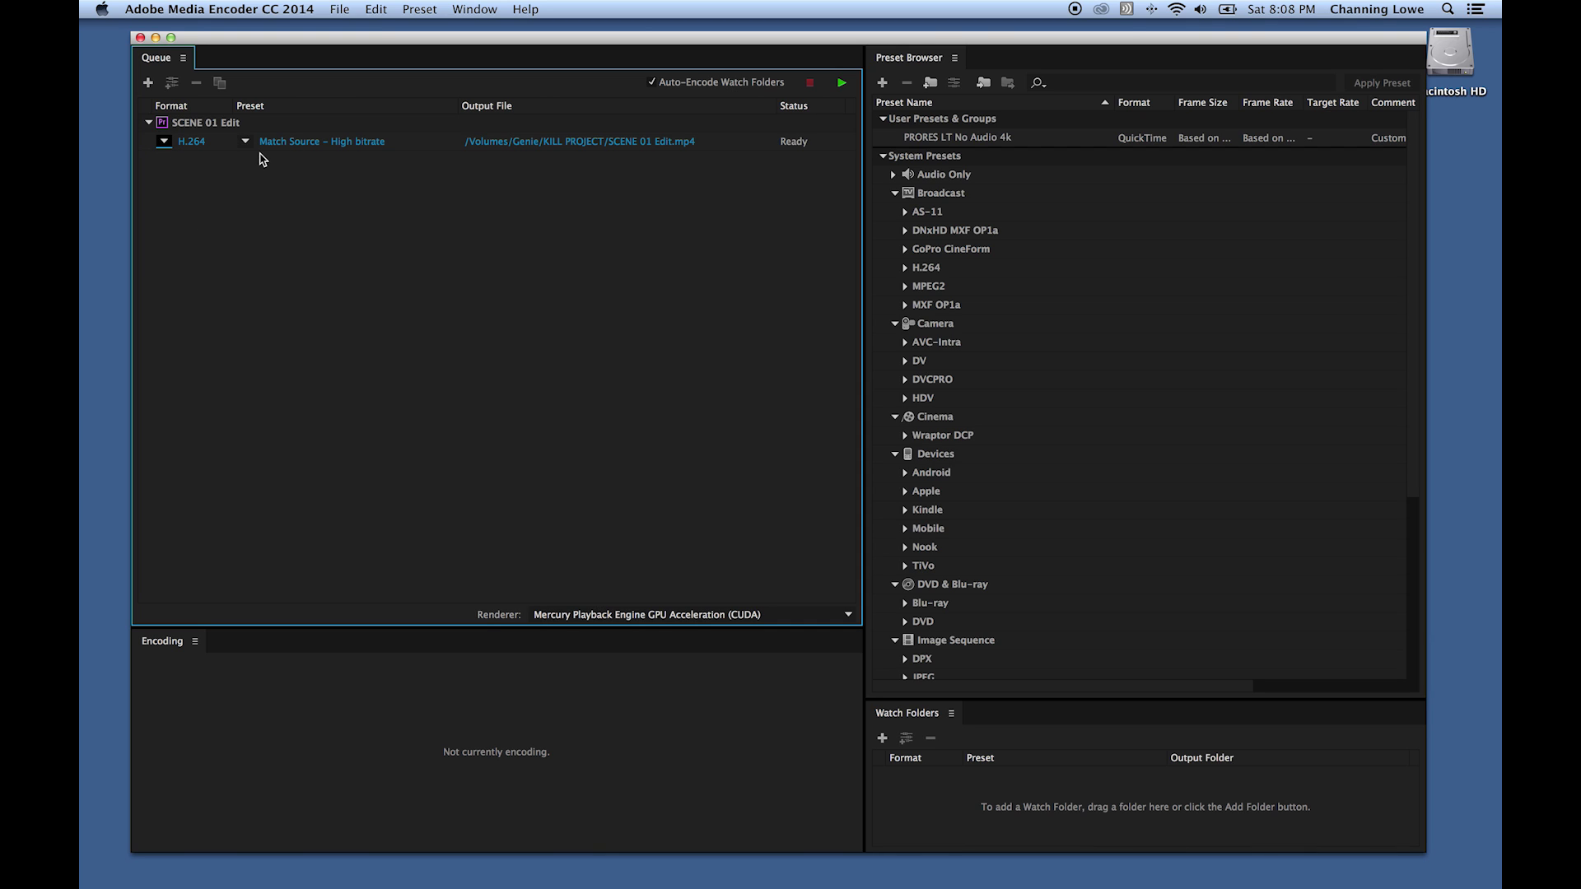
Check the export settings of SCENE 01 Edit and set its preset to YouTube 1080p HD
mouse_move(303, 146)
left_click(274, 144)
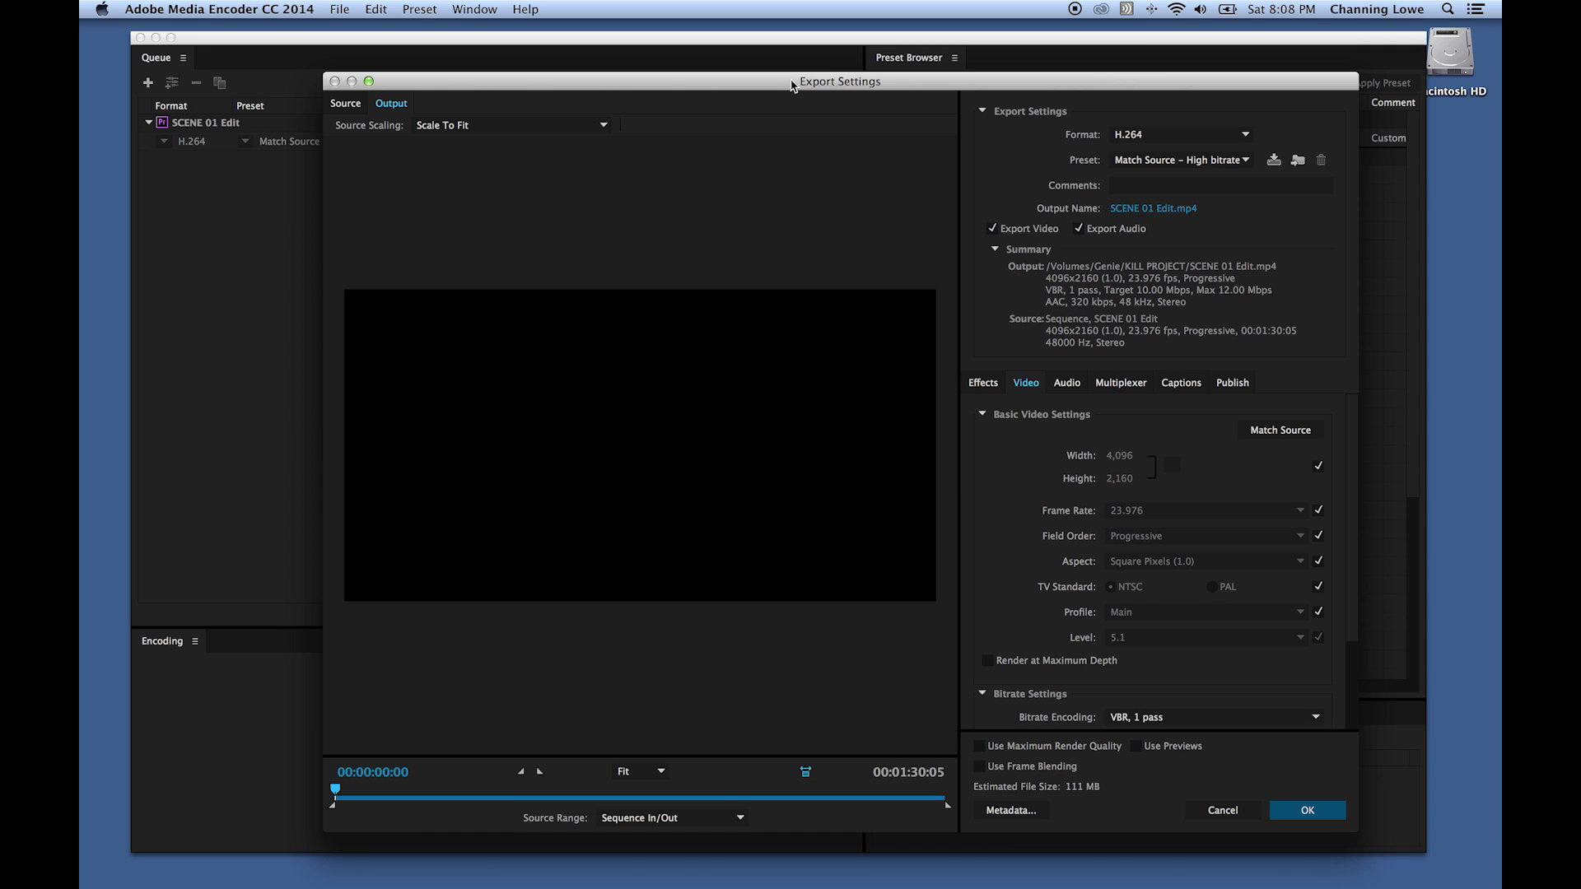
key("Escape")
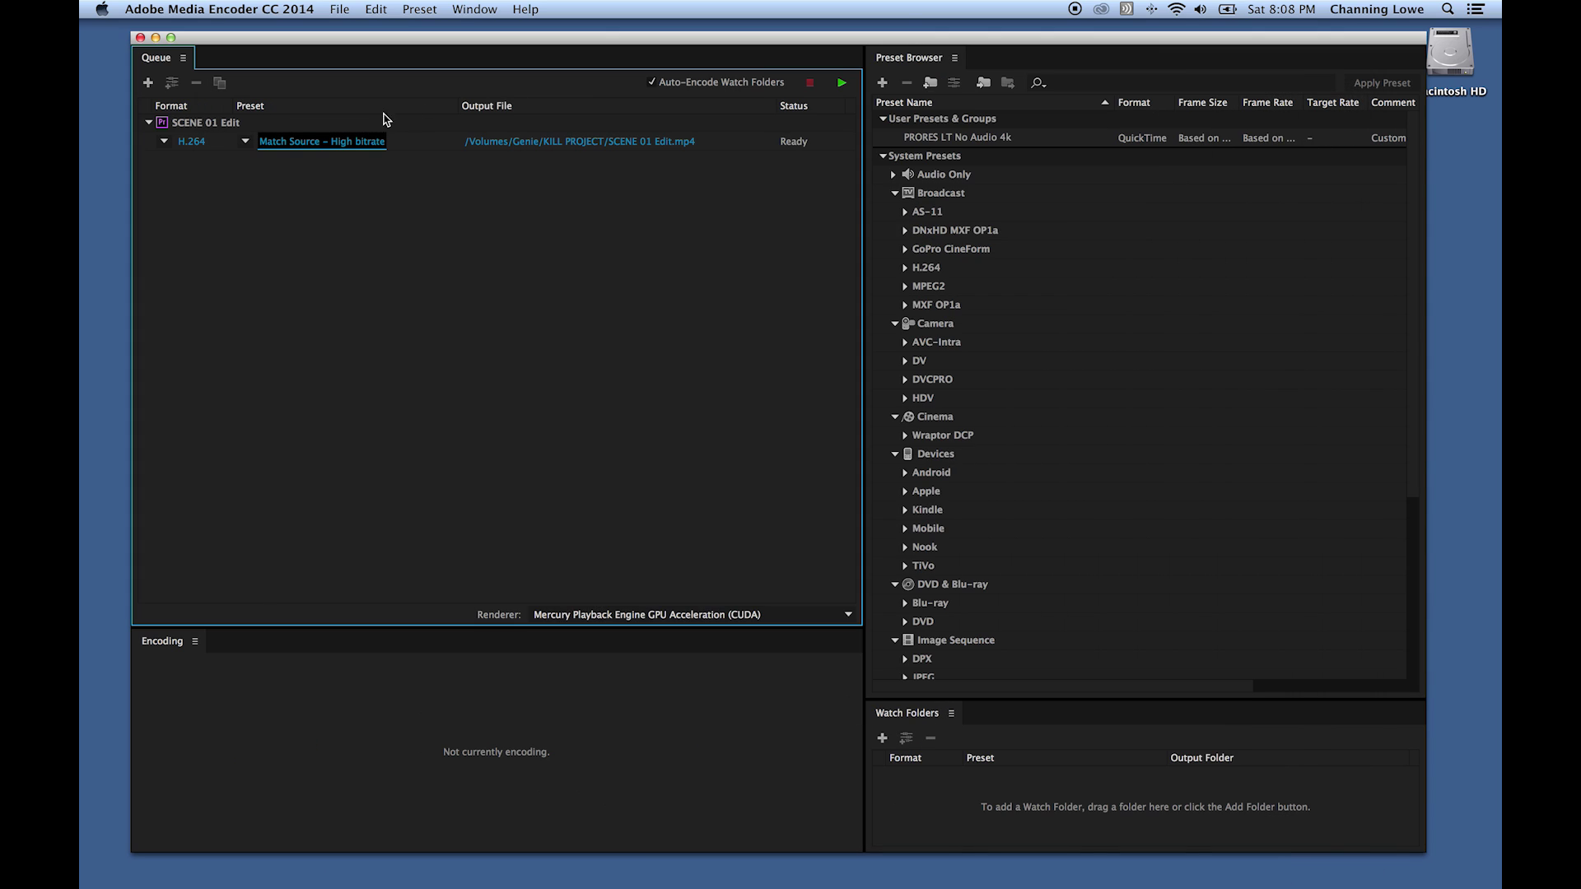
left_click(330, 142)
key("Escape")
left_click(246, 141)
scroll(290, 224, "down", 10)
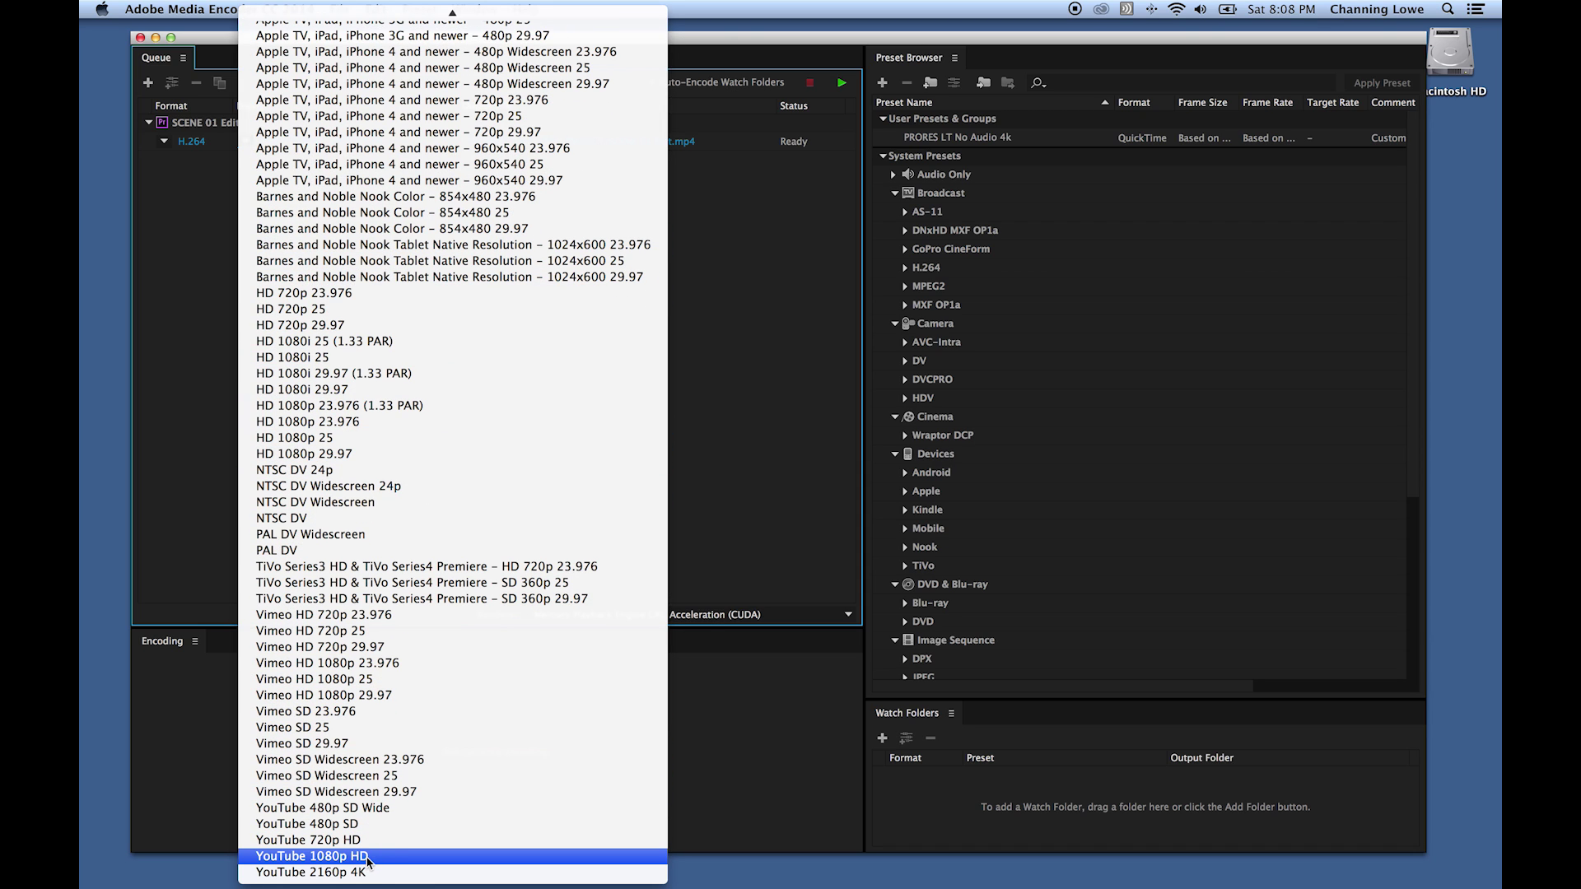
left_click(367, 861)
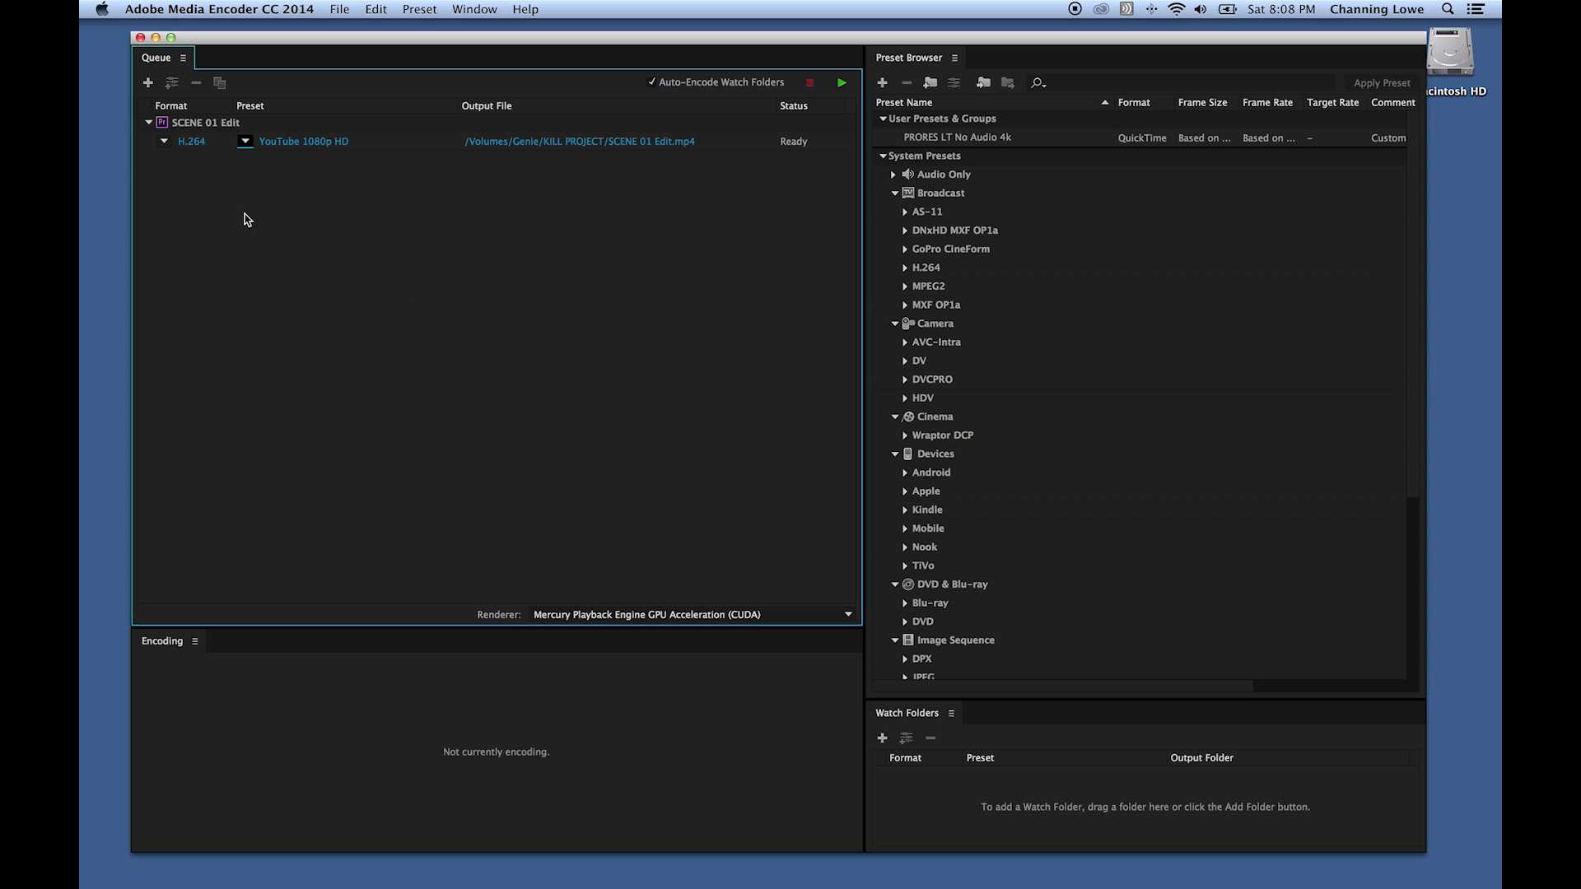
Set the output file of the queued sequence to SCENE 01 Edit in the FINAL MOVIE folder
left_click(520, 150)
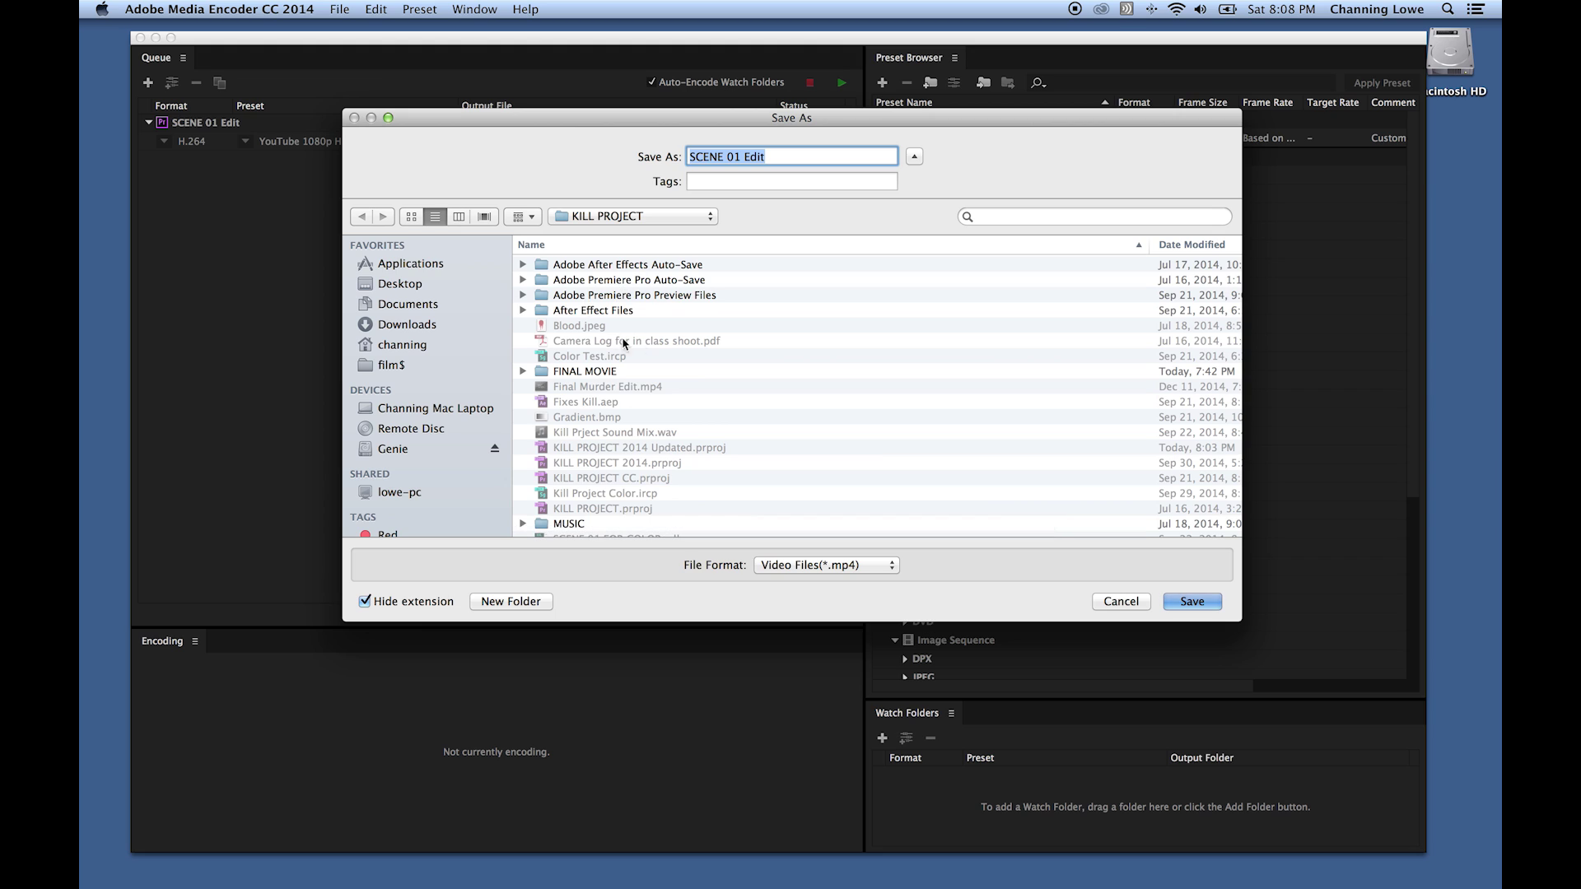
double_click(602, 371)
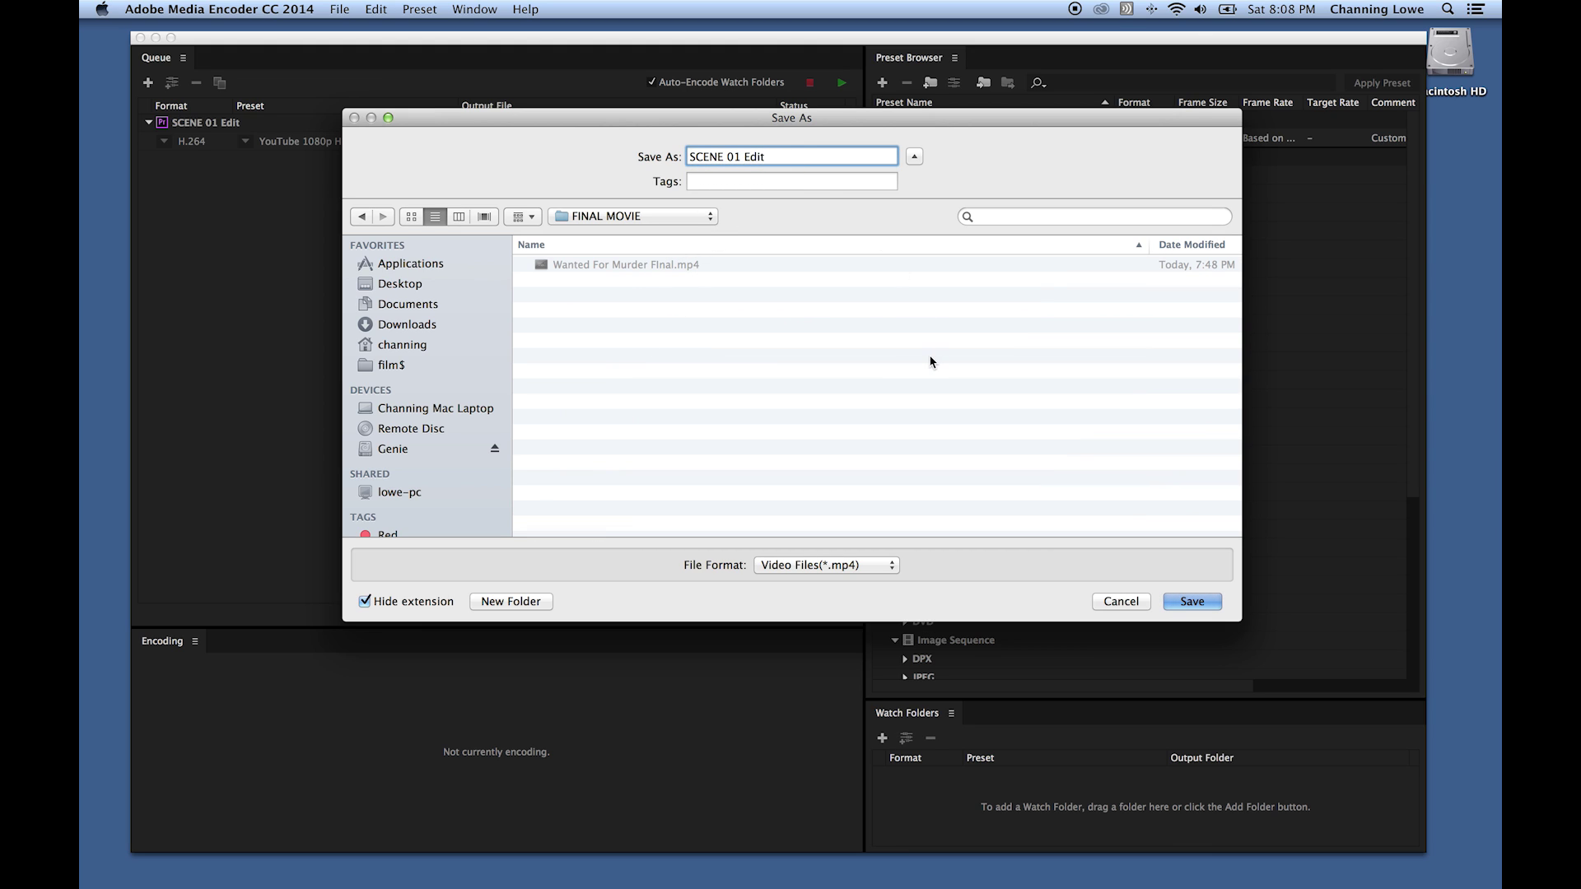
left_click(1191, 602)
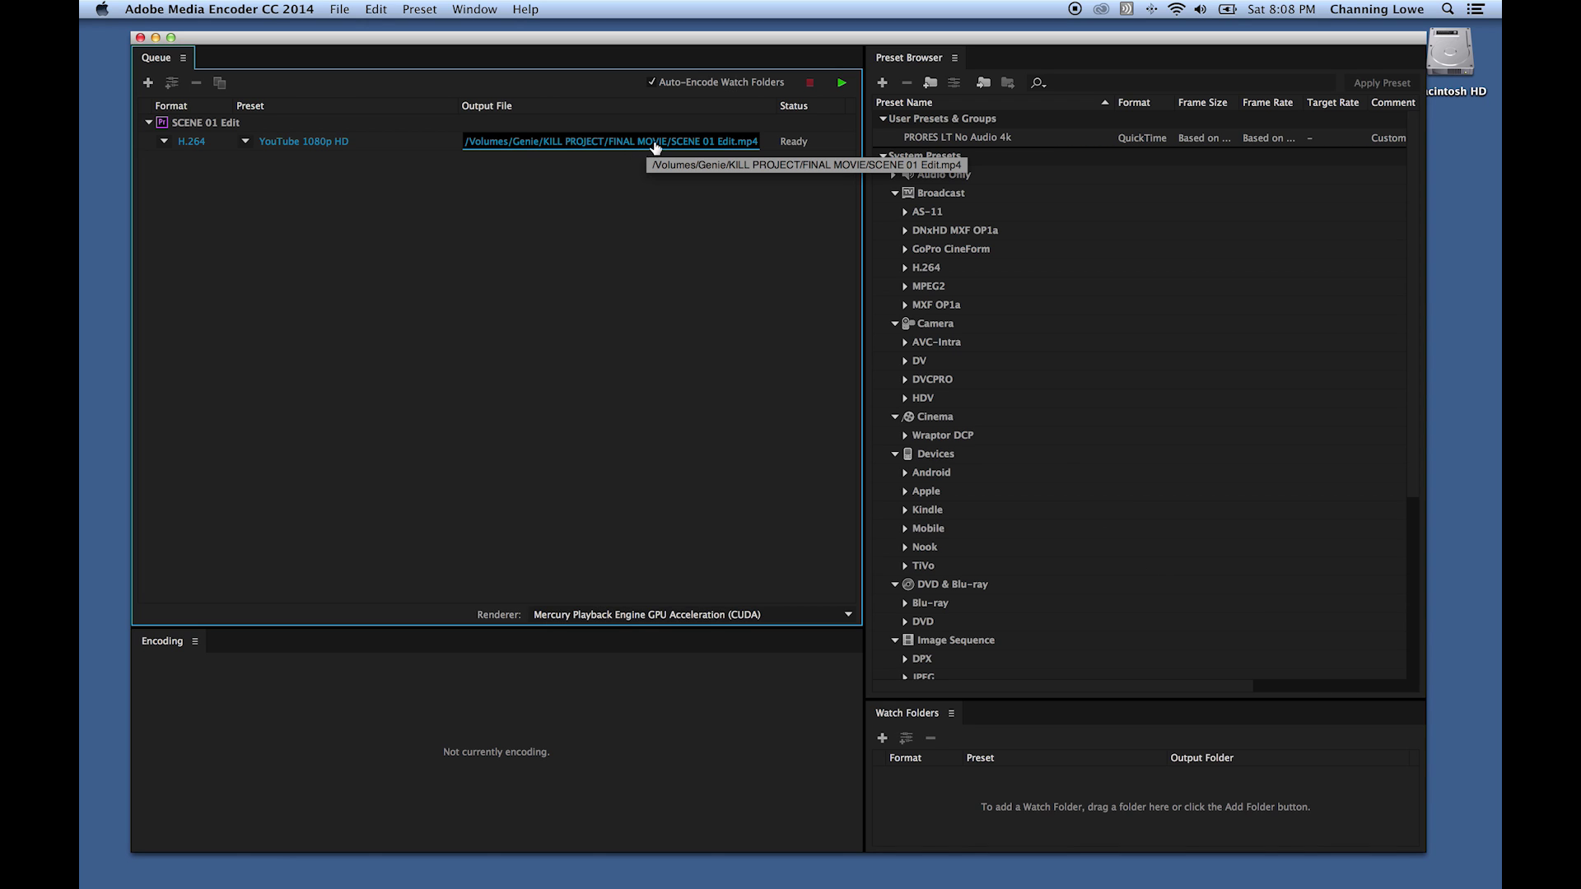
Remove the SCENE 01 Edit sequence from the encoding queue
left_click(841, 86)
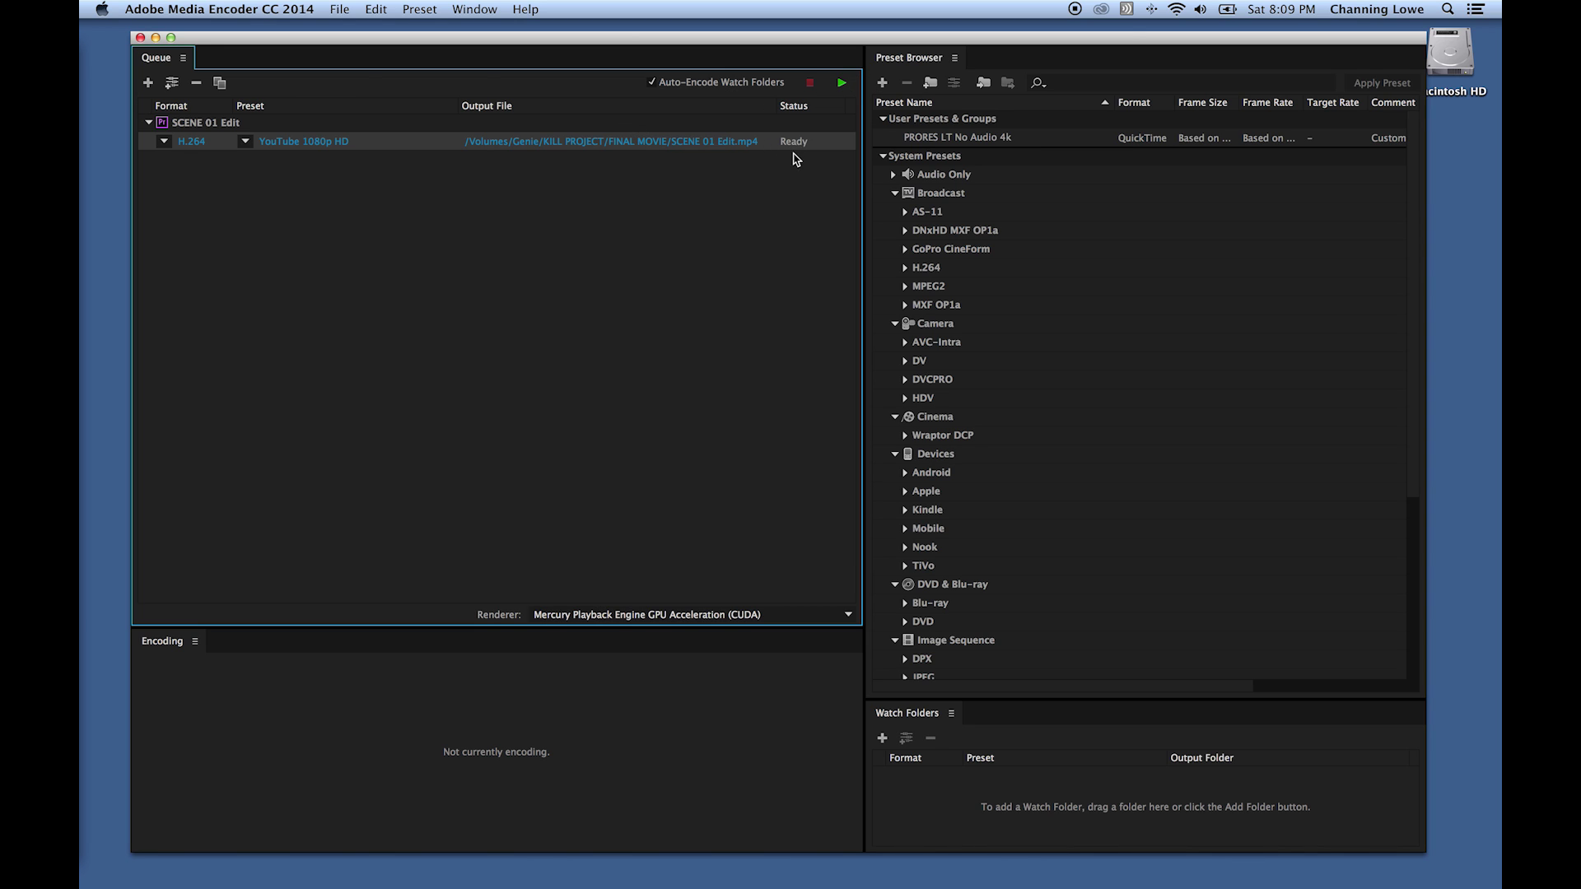
left_click(329, 168)
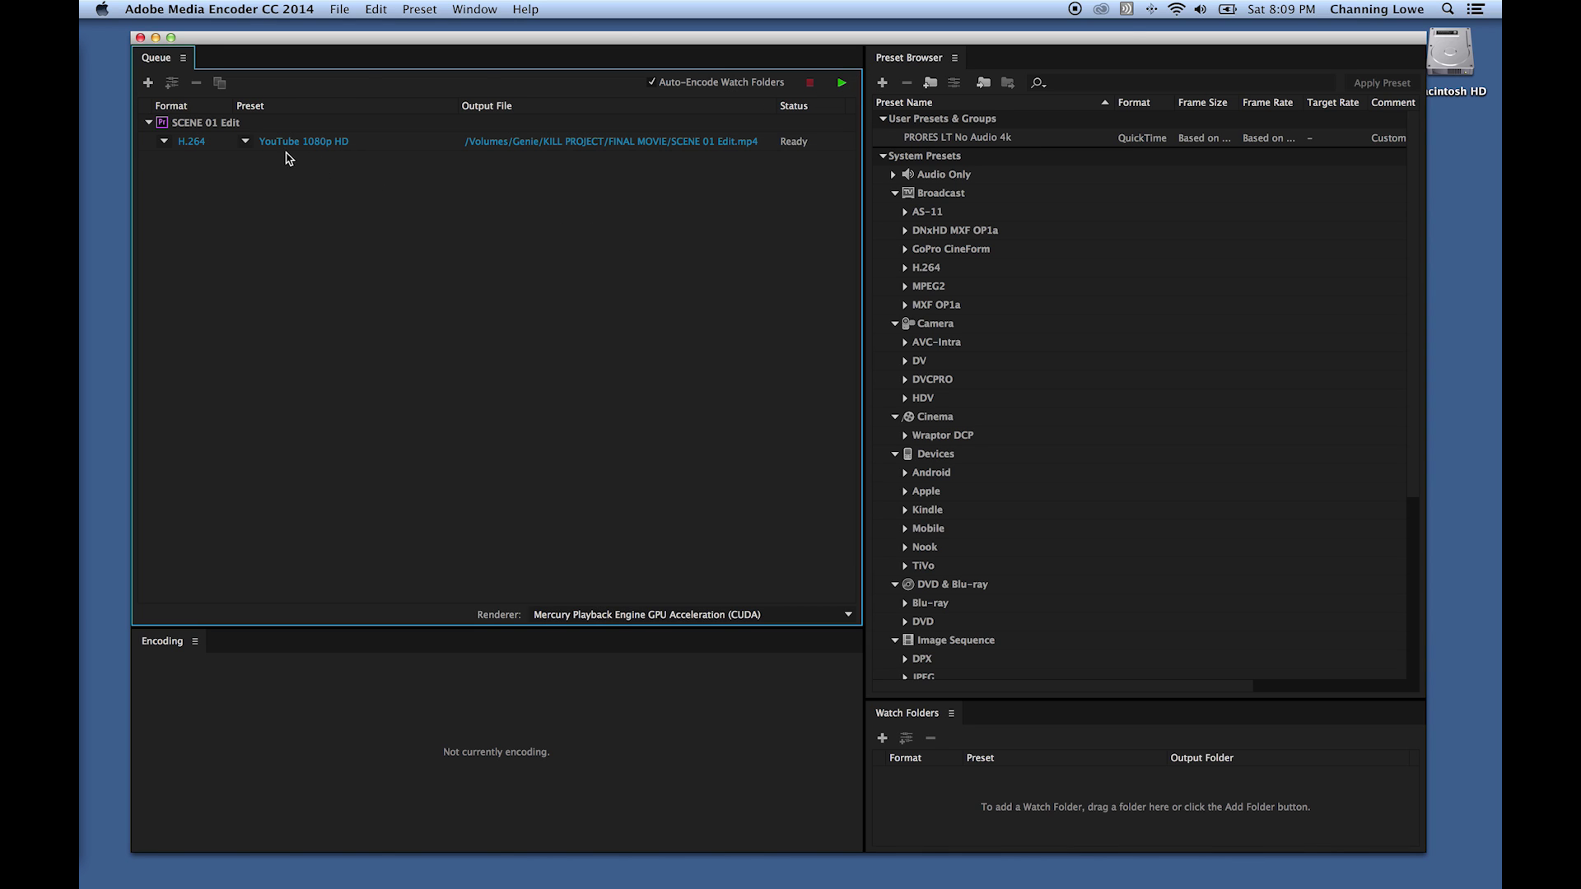
left_click(232, 125)
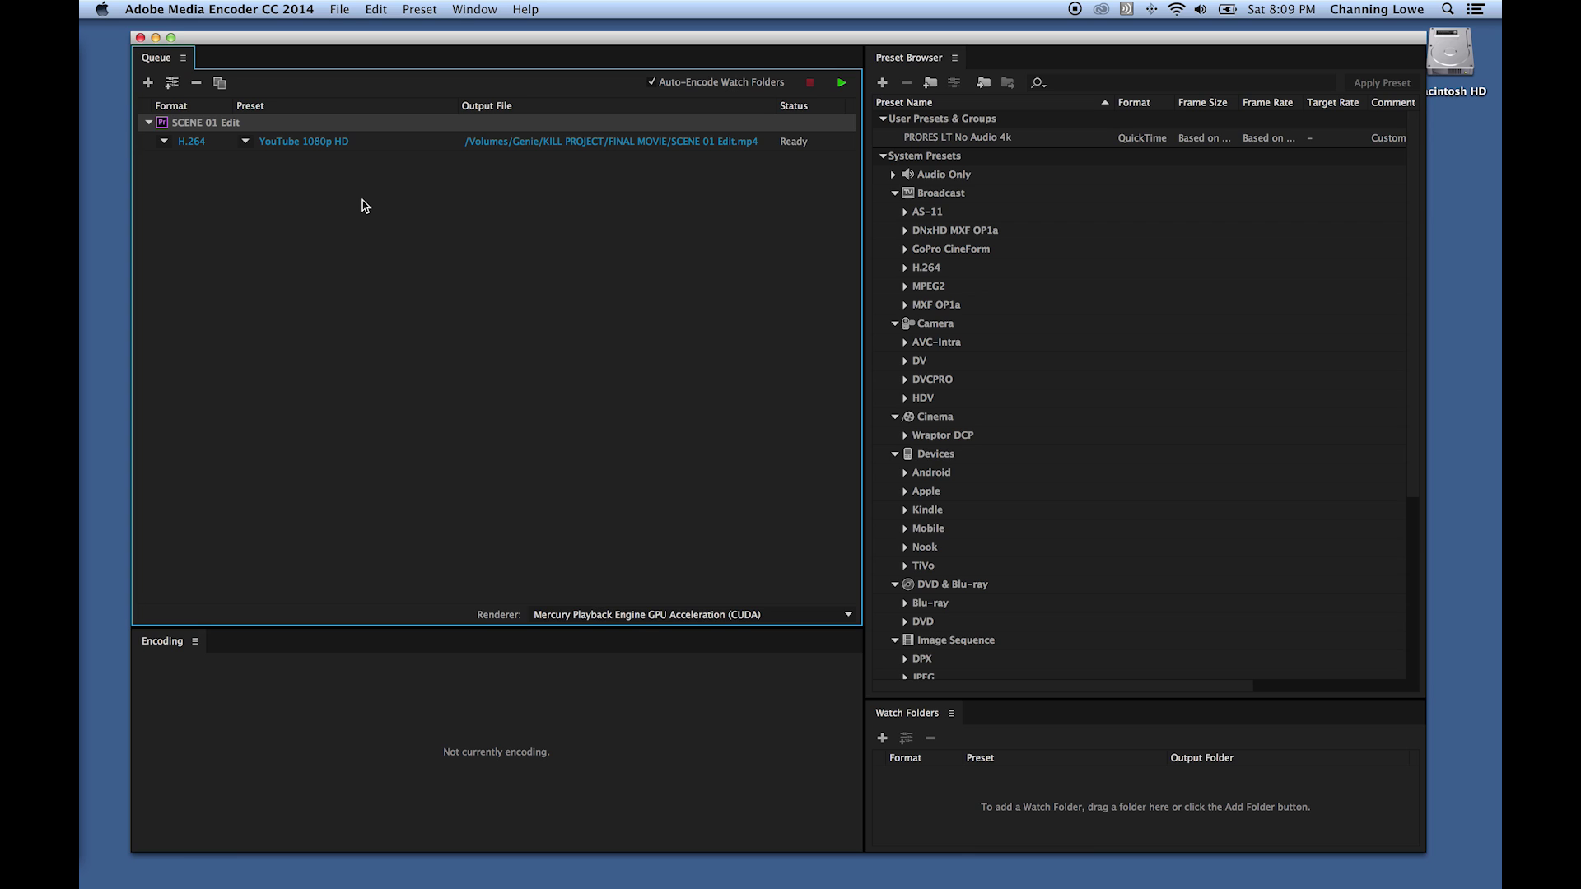
key("Delete")
left_click(938, 499)
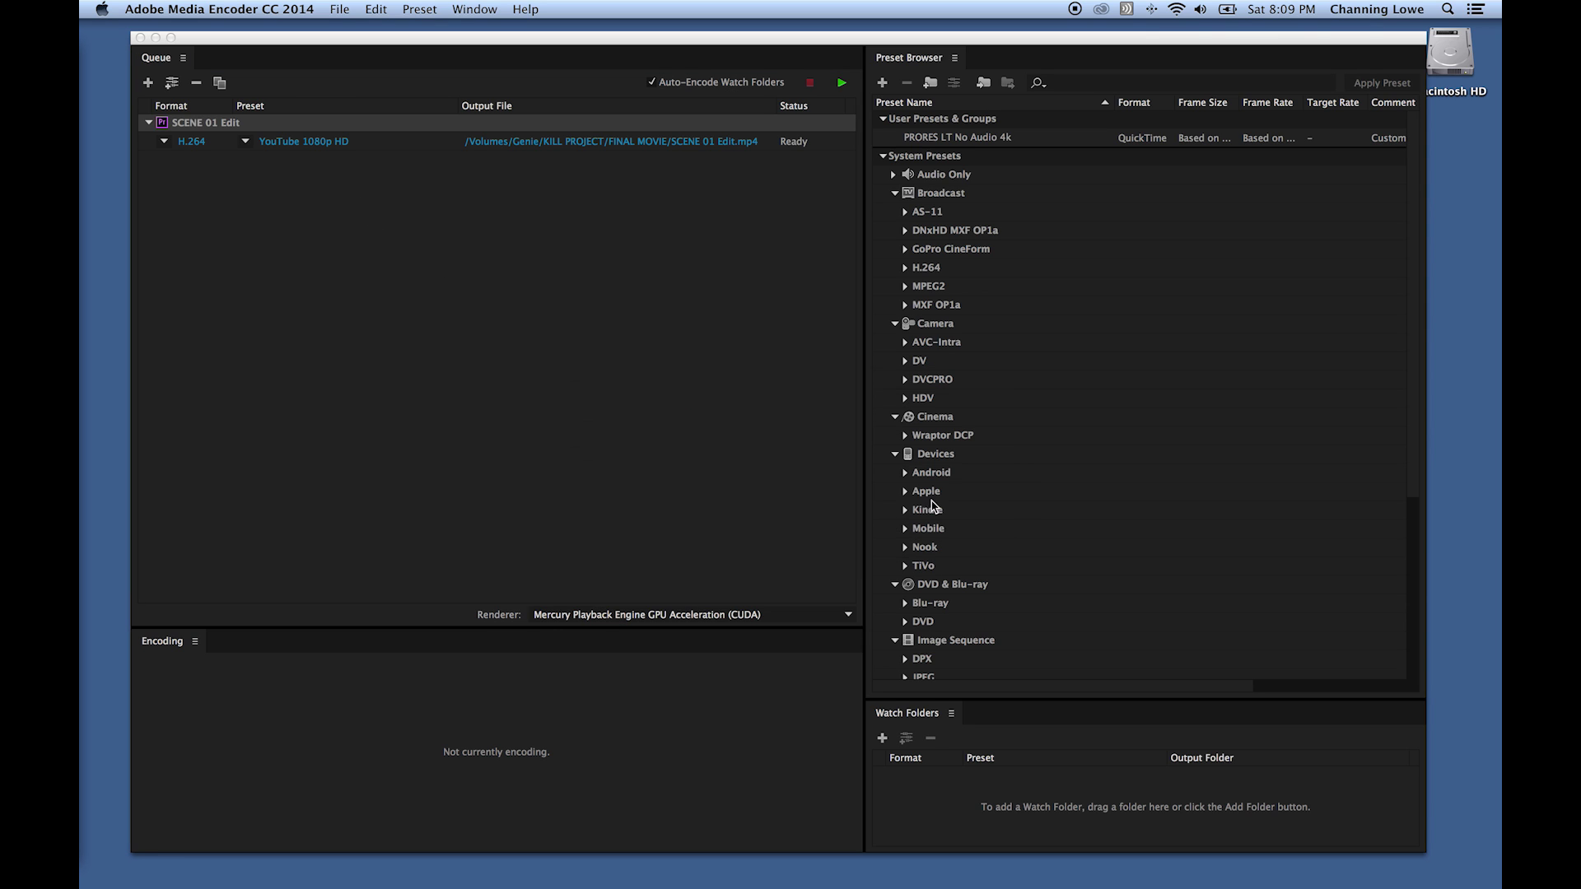
Switch to Finder and add 4K Music Video FINAL CUT.mp4 from the KICKSTARTER VIDEO folder to the Media Encoder queue
key("super+Tab")
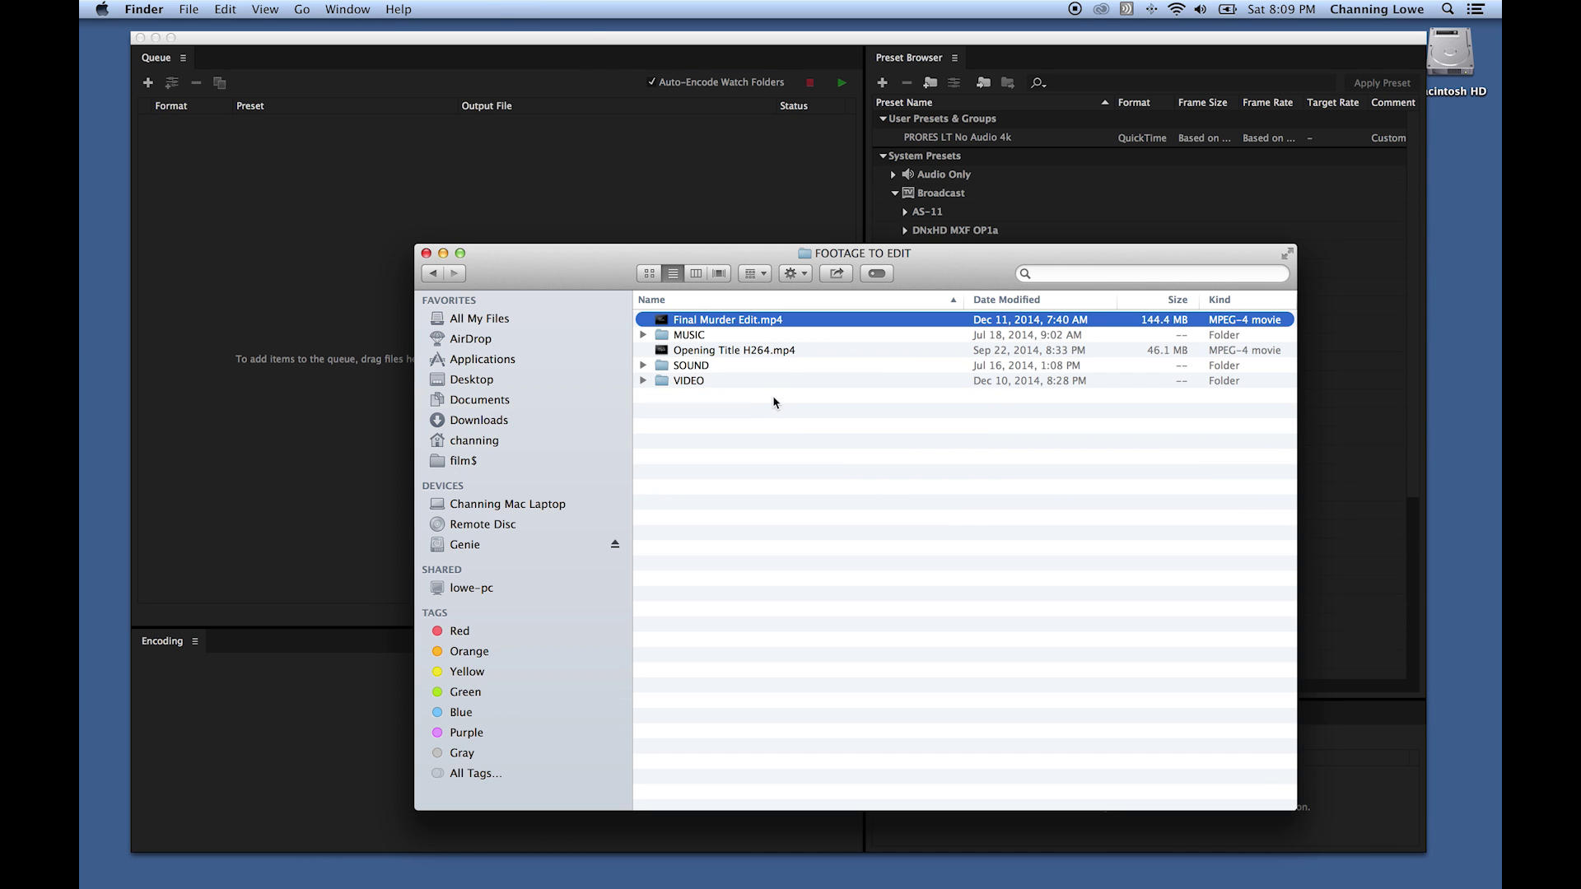
left_click(719, 355)
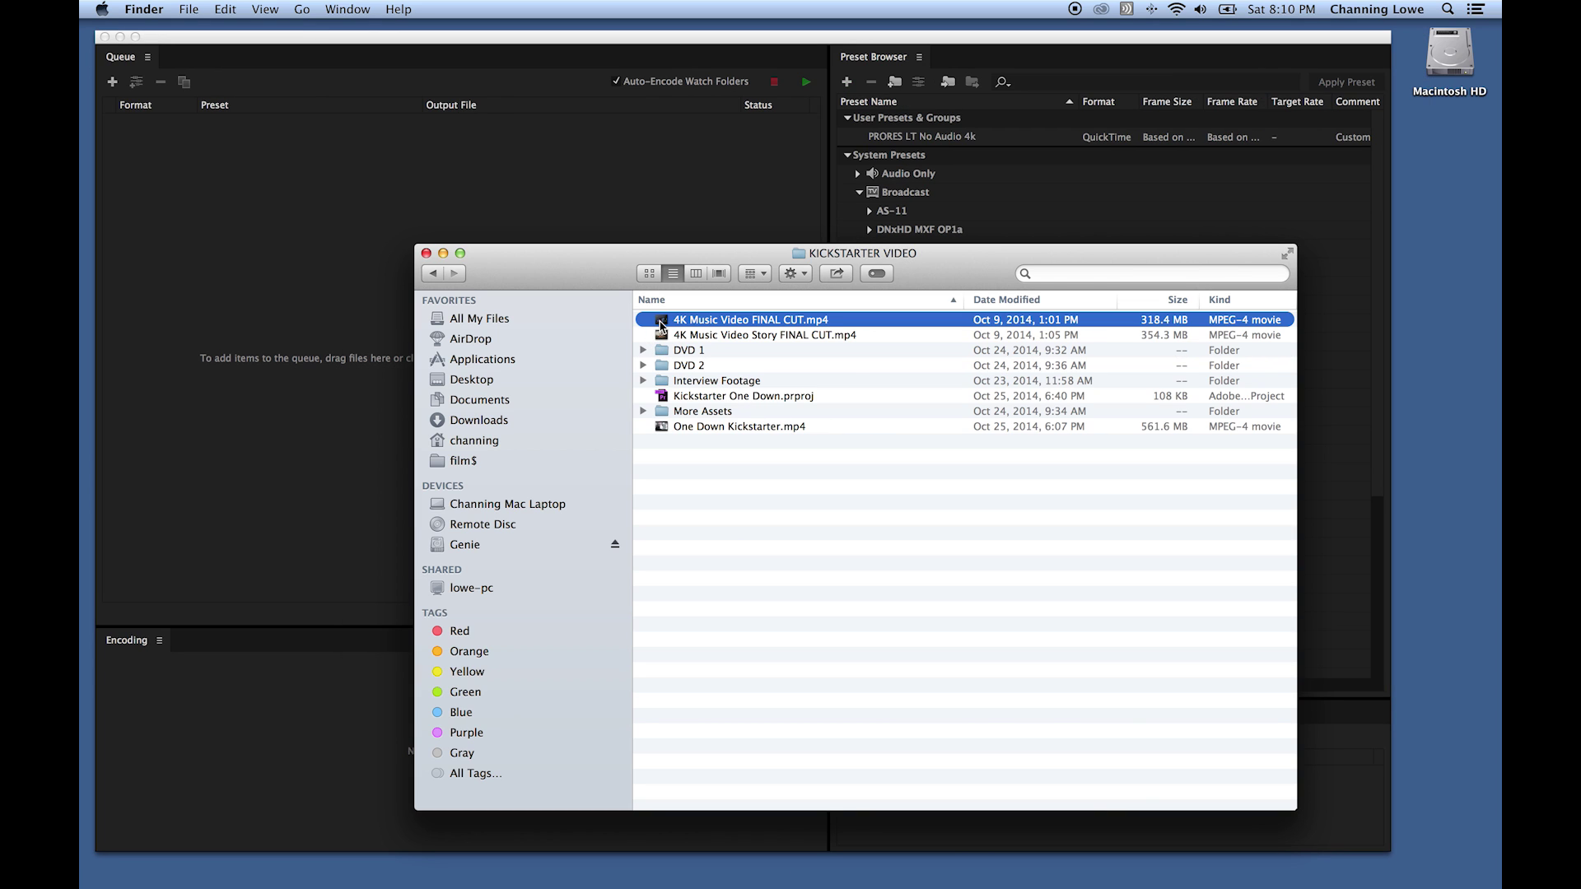
left_click_drag(662, 326, 427, 198)
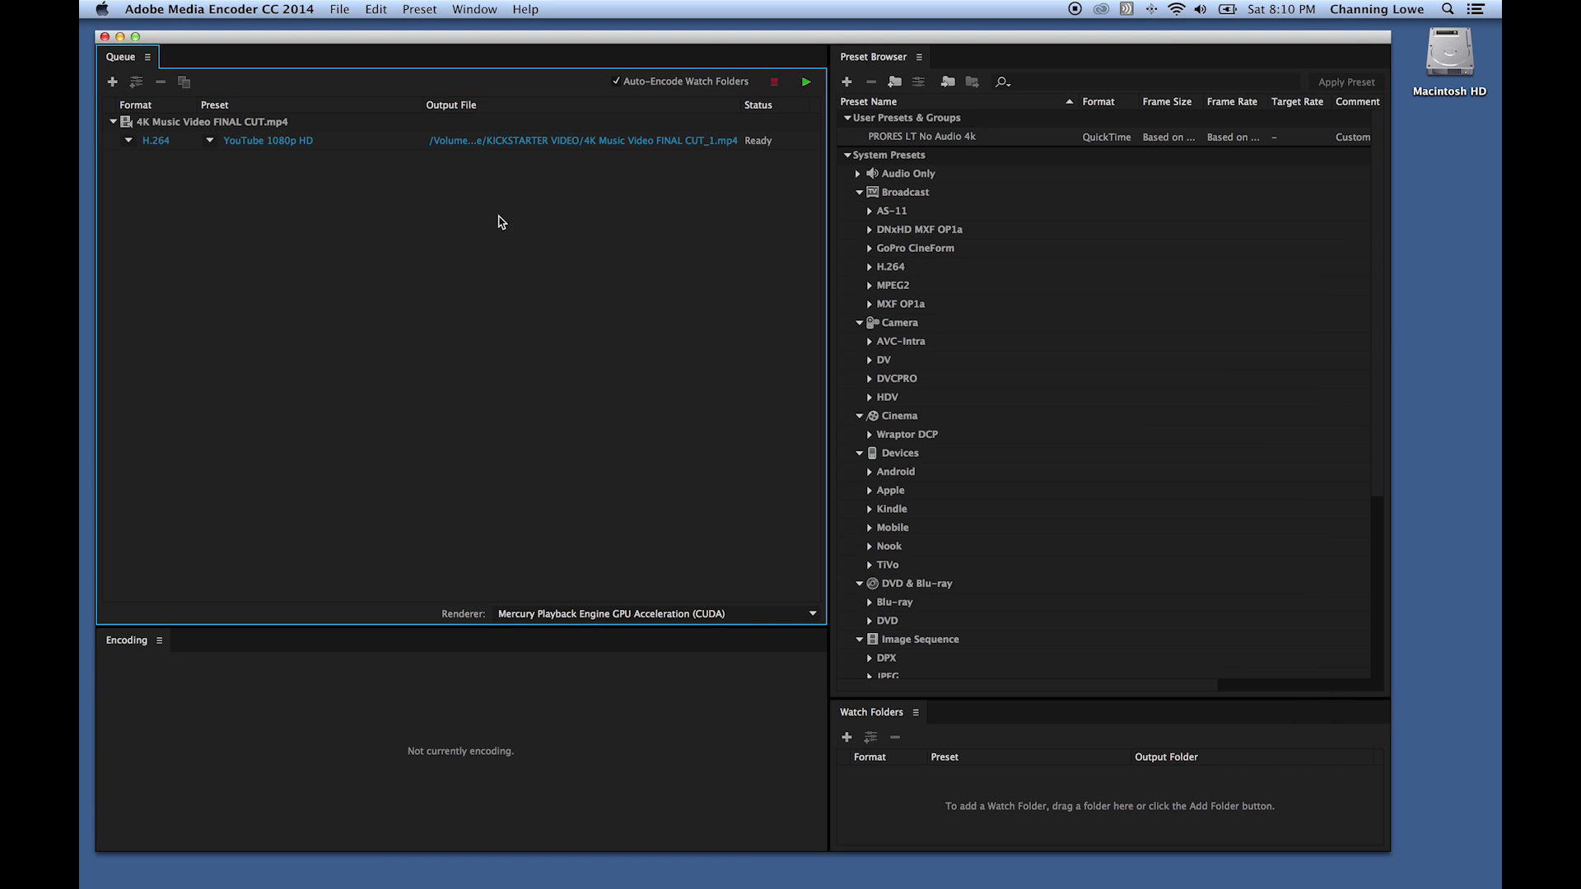
key("super+Tab")
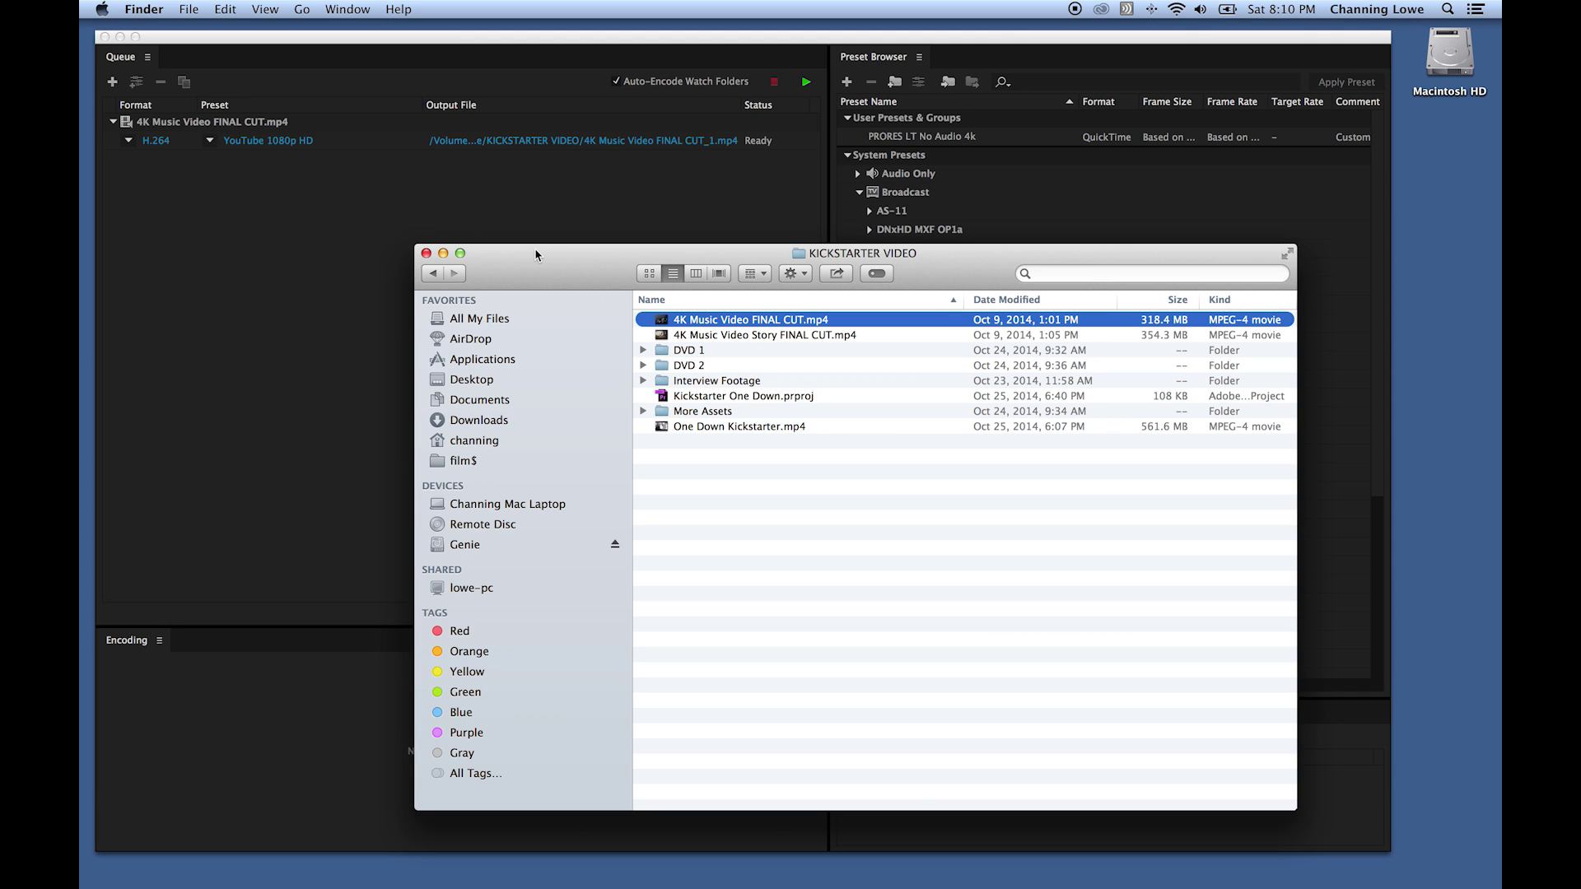
left_click_drag(536, 255, 703, 311)
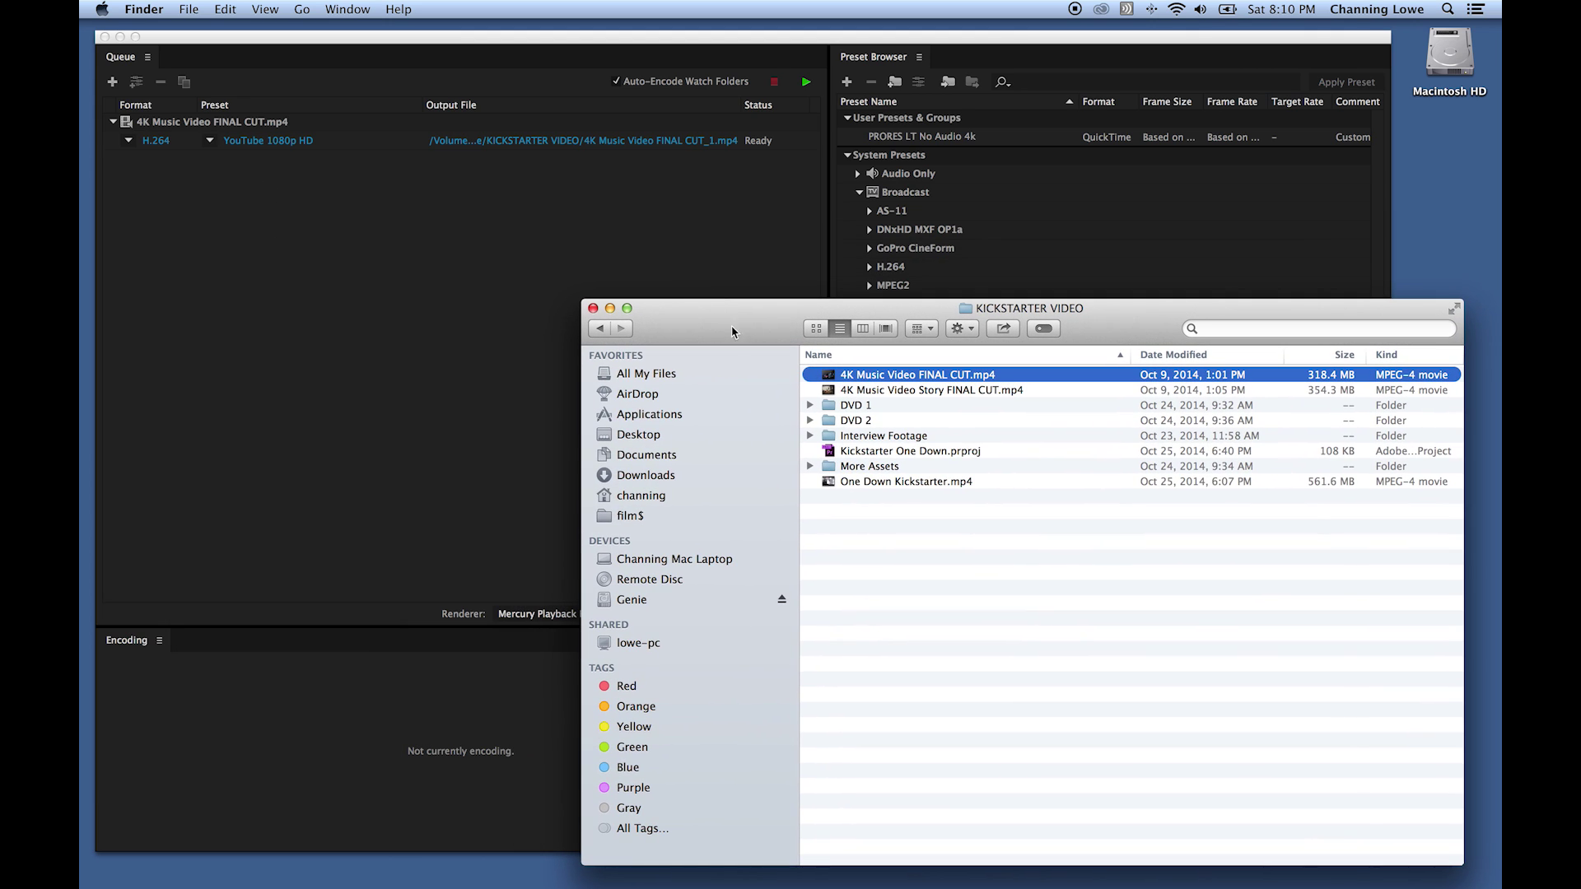
left_click(301, 200)
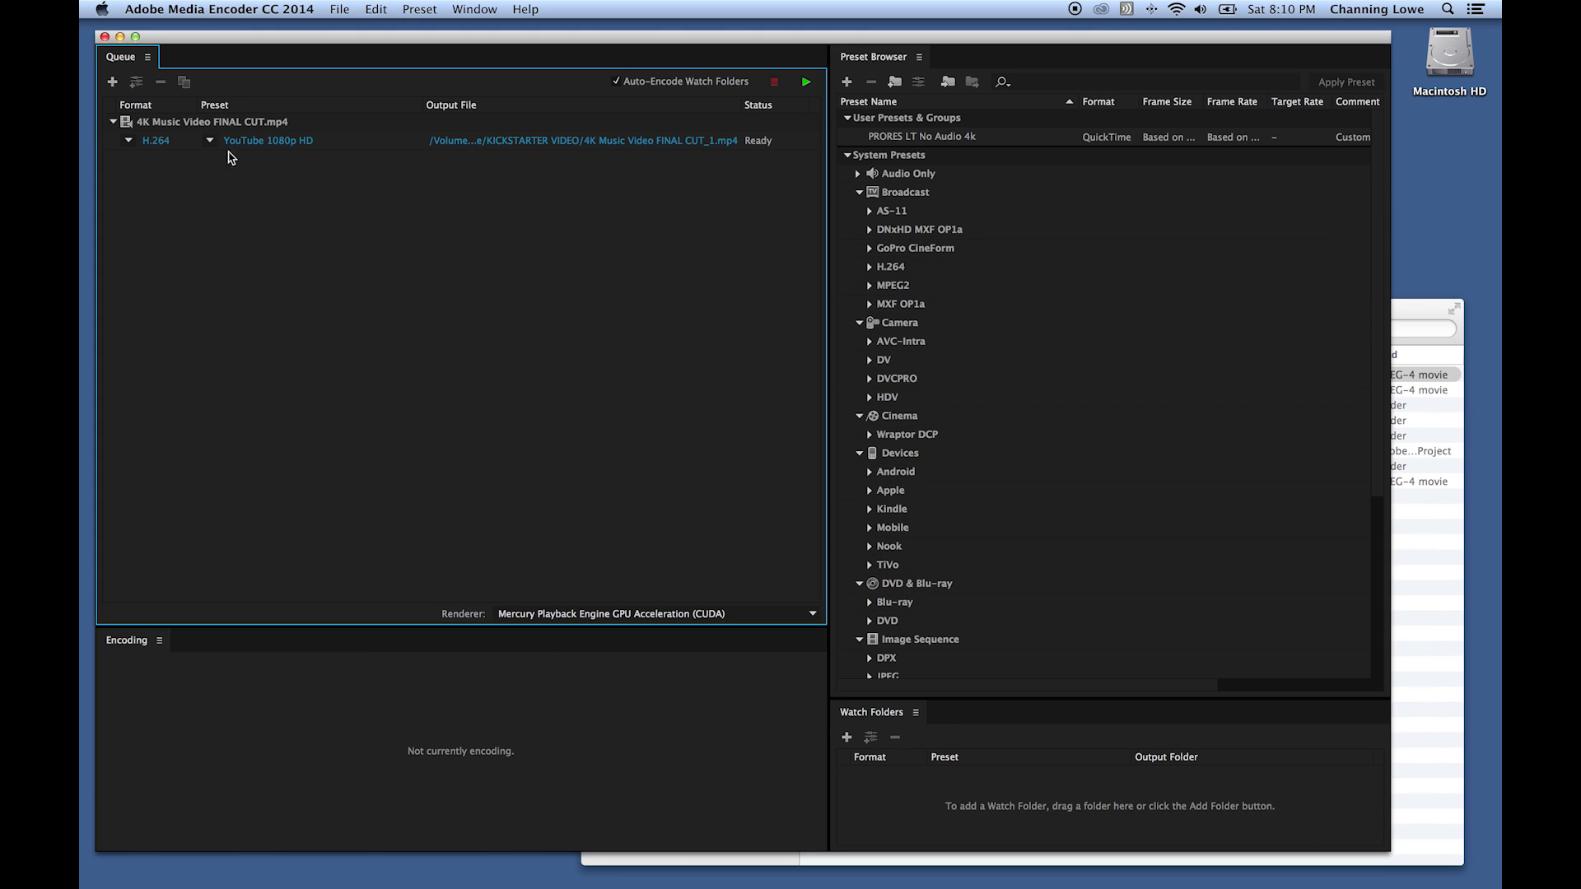
Open the export settings of the queued 4K Music Video FINAL CUT clip and preview the frame at 00:00:56:14
left_click(128, 140)
left_click(216, 188)
left_click(285, 145)
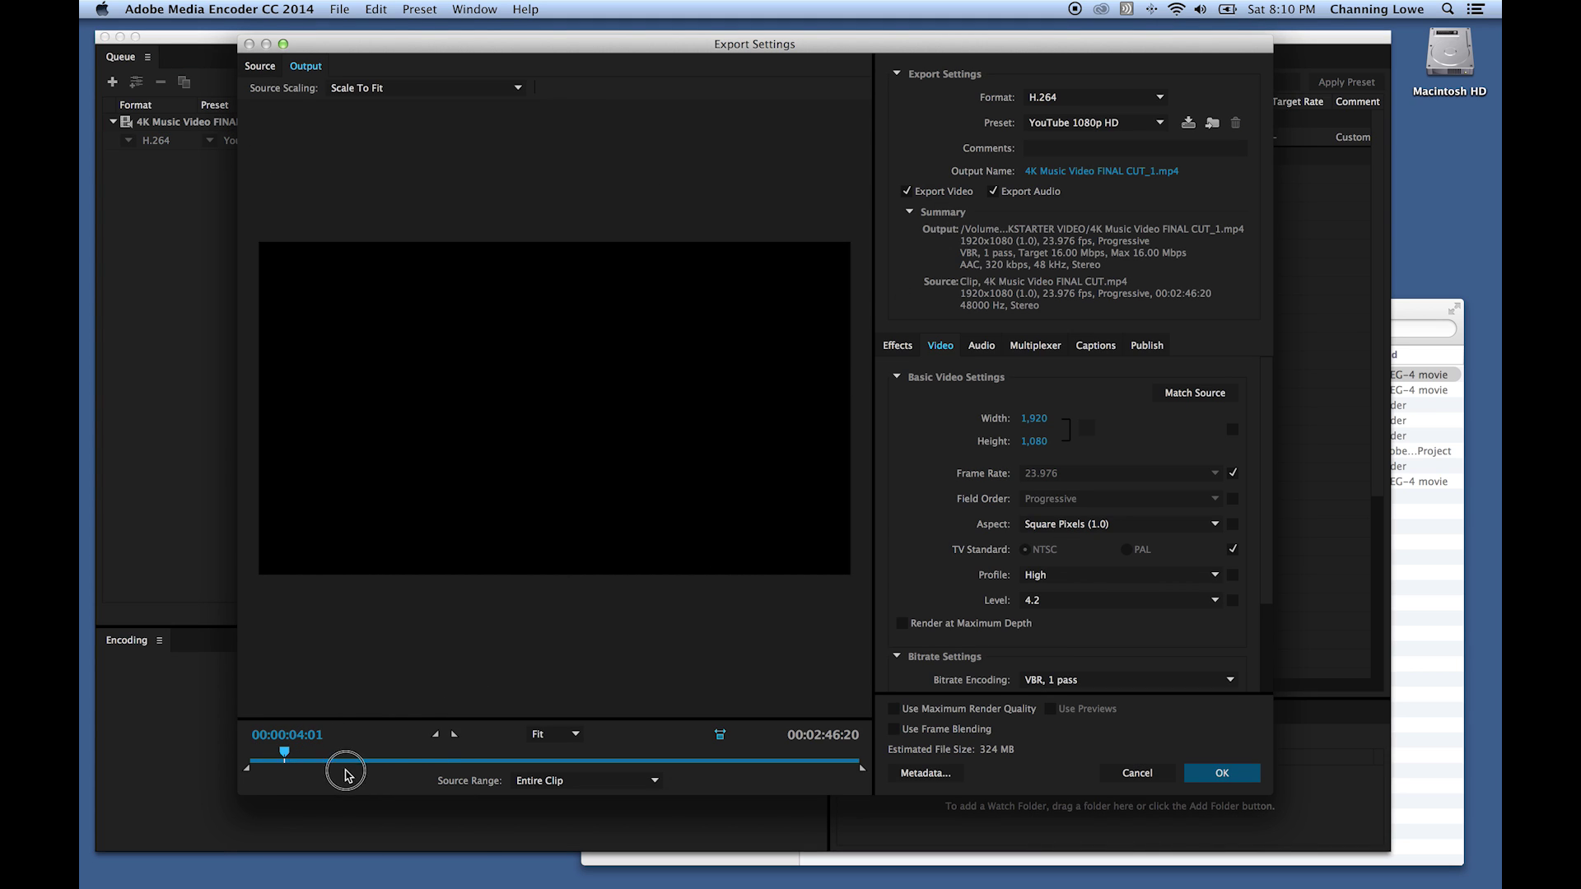
left_click(455, 758)
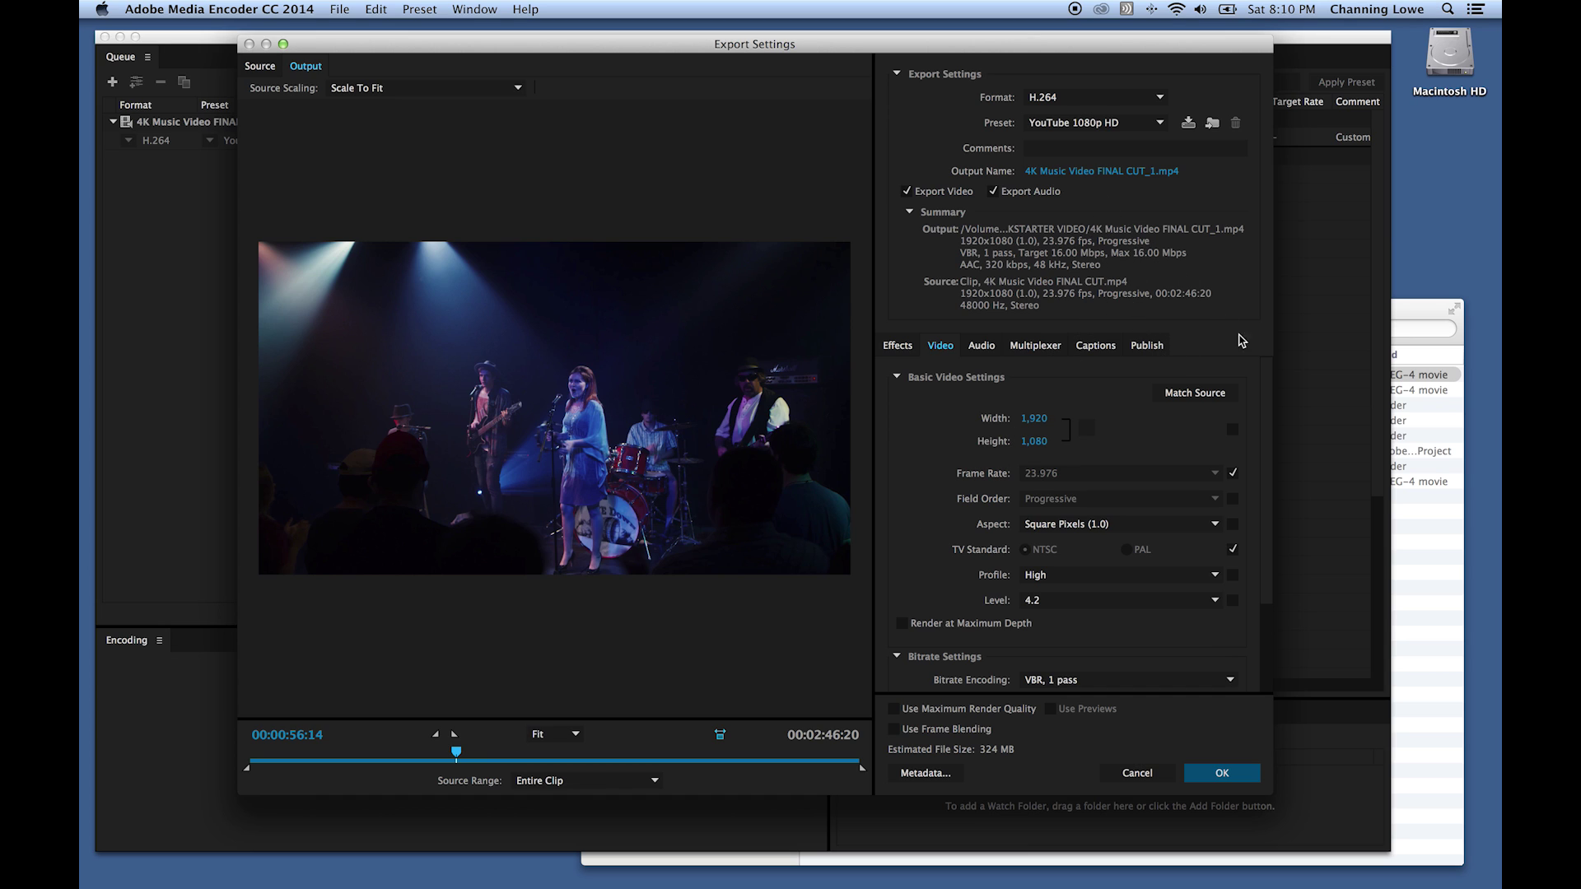
Examine the effects options, basic video settings and bitrate settings available for the clip's export
mouse_move(1266, 438)
left_mouse_down()
mouse_move(1263, 473)
mouse_move(1240, 434)
left_mouse_up()
left_click(898, 347)
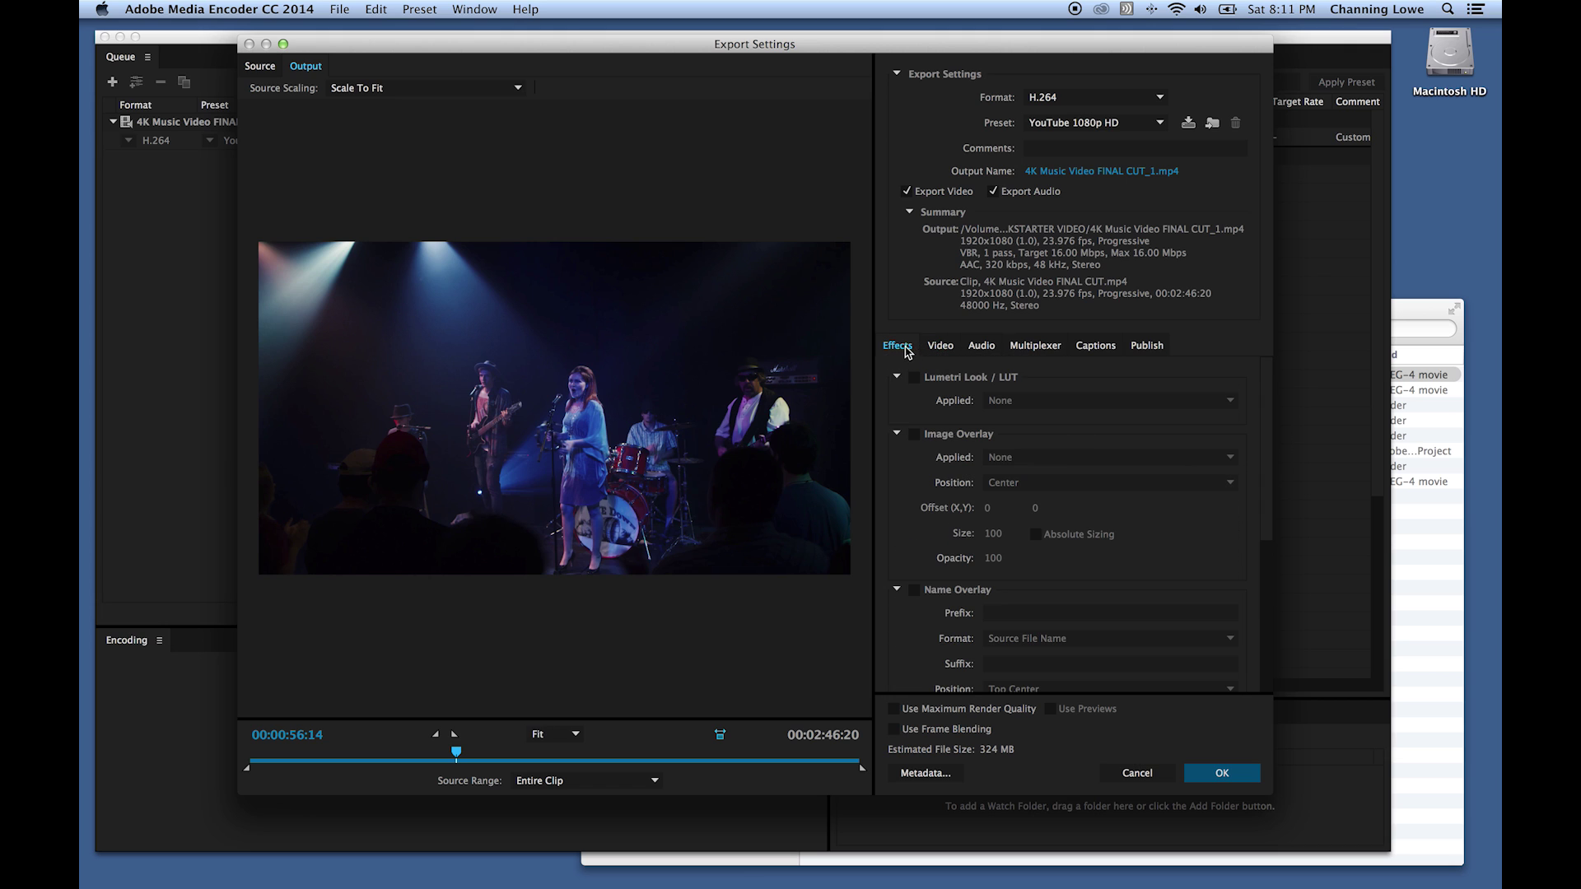
scroll(943, 523, "down", 5)
scroll(938, 510, "up", 5)
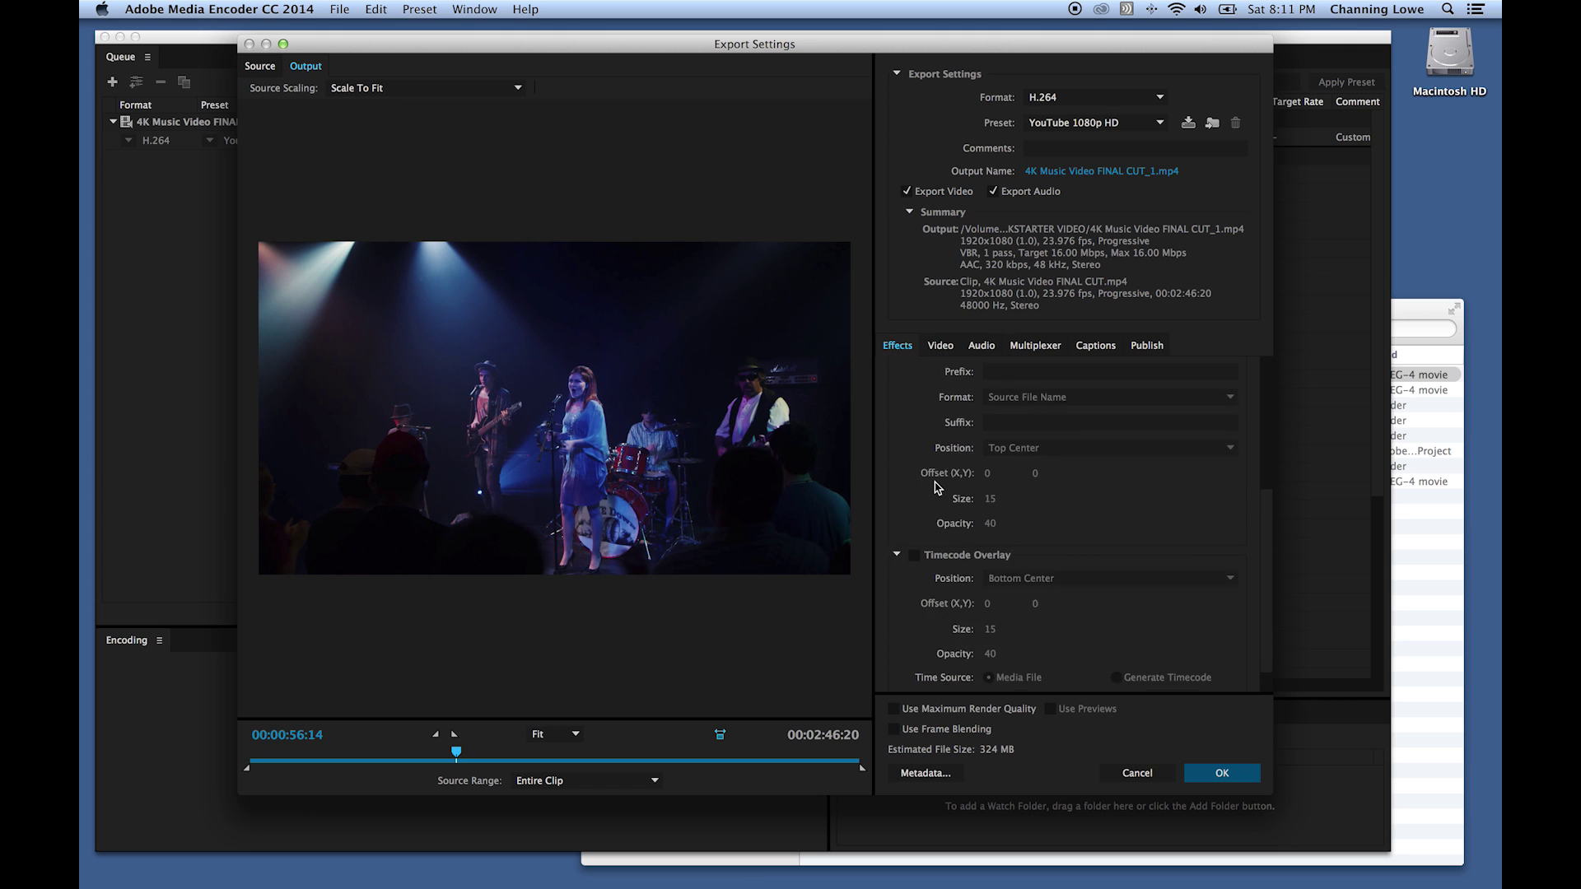
left_click(943, 348)
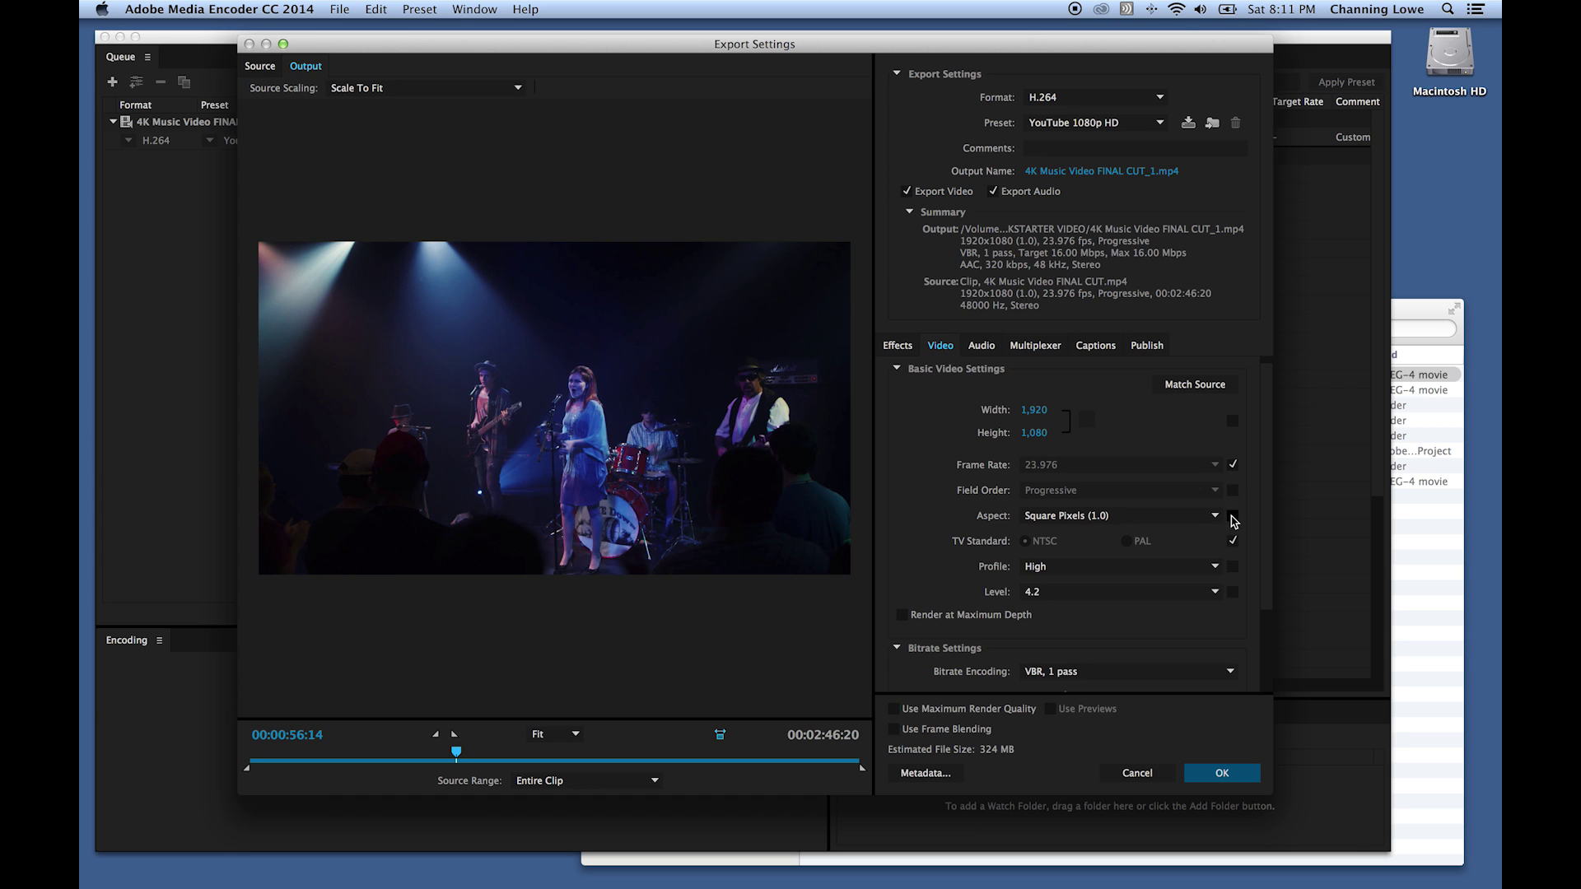
scroll(1259, 570, "down", 2)
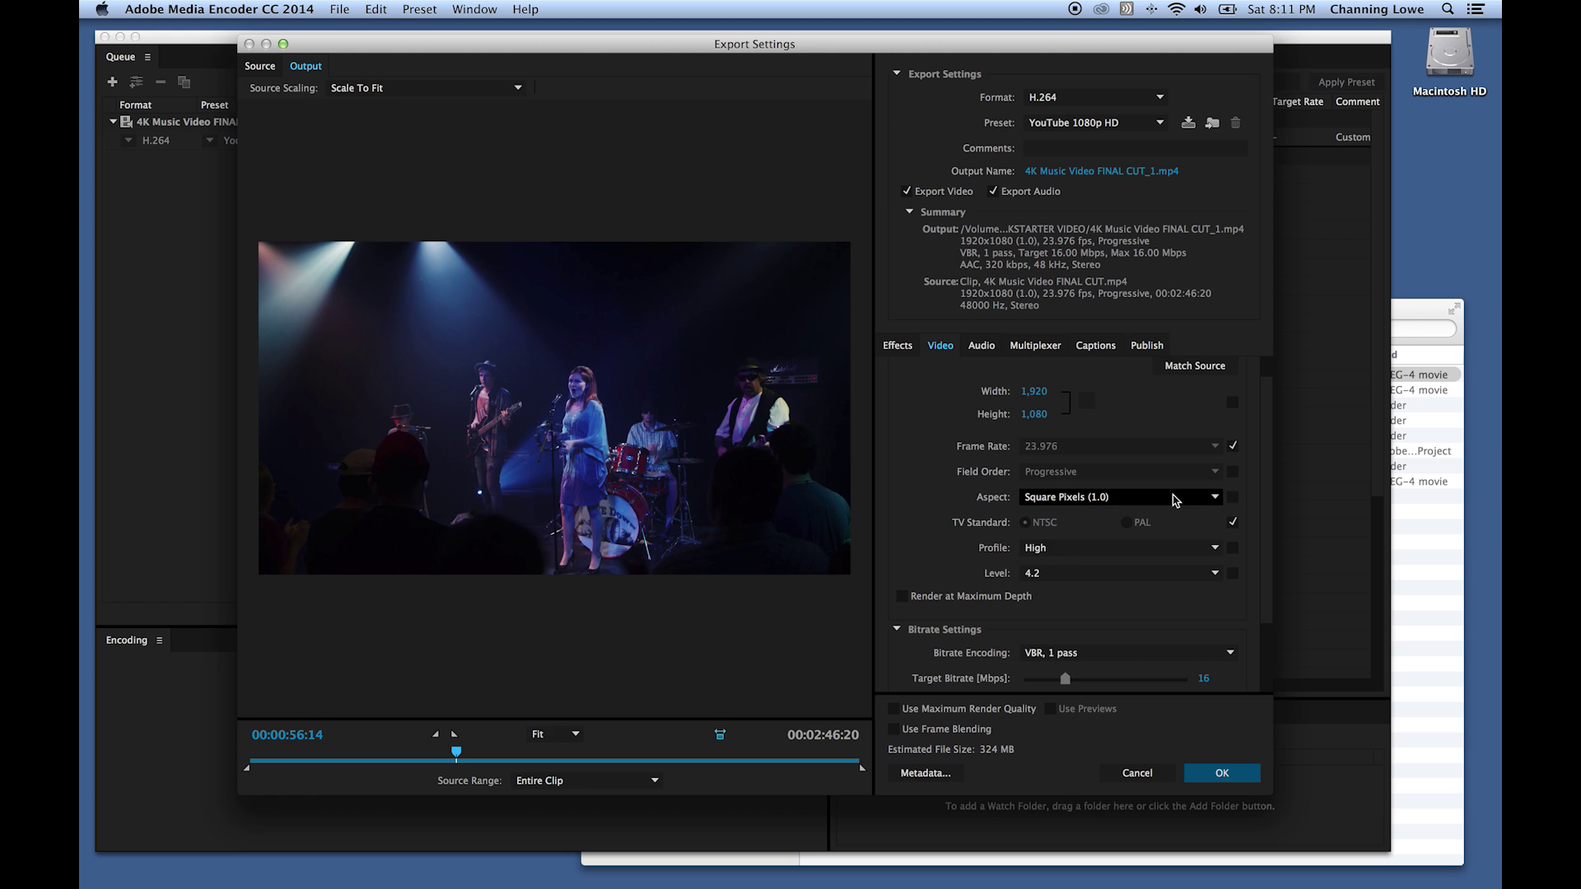
scroll(1264, 489, "down", 1)
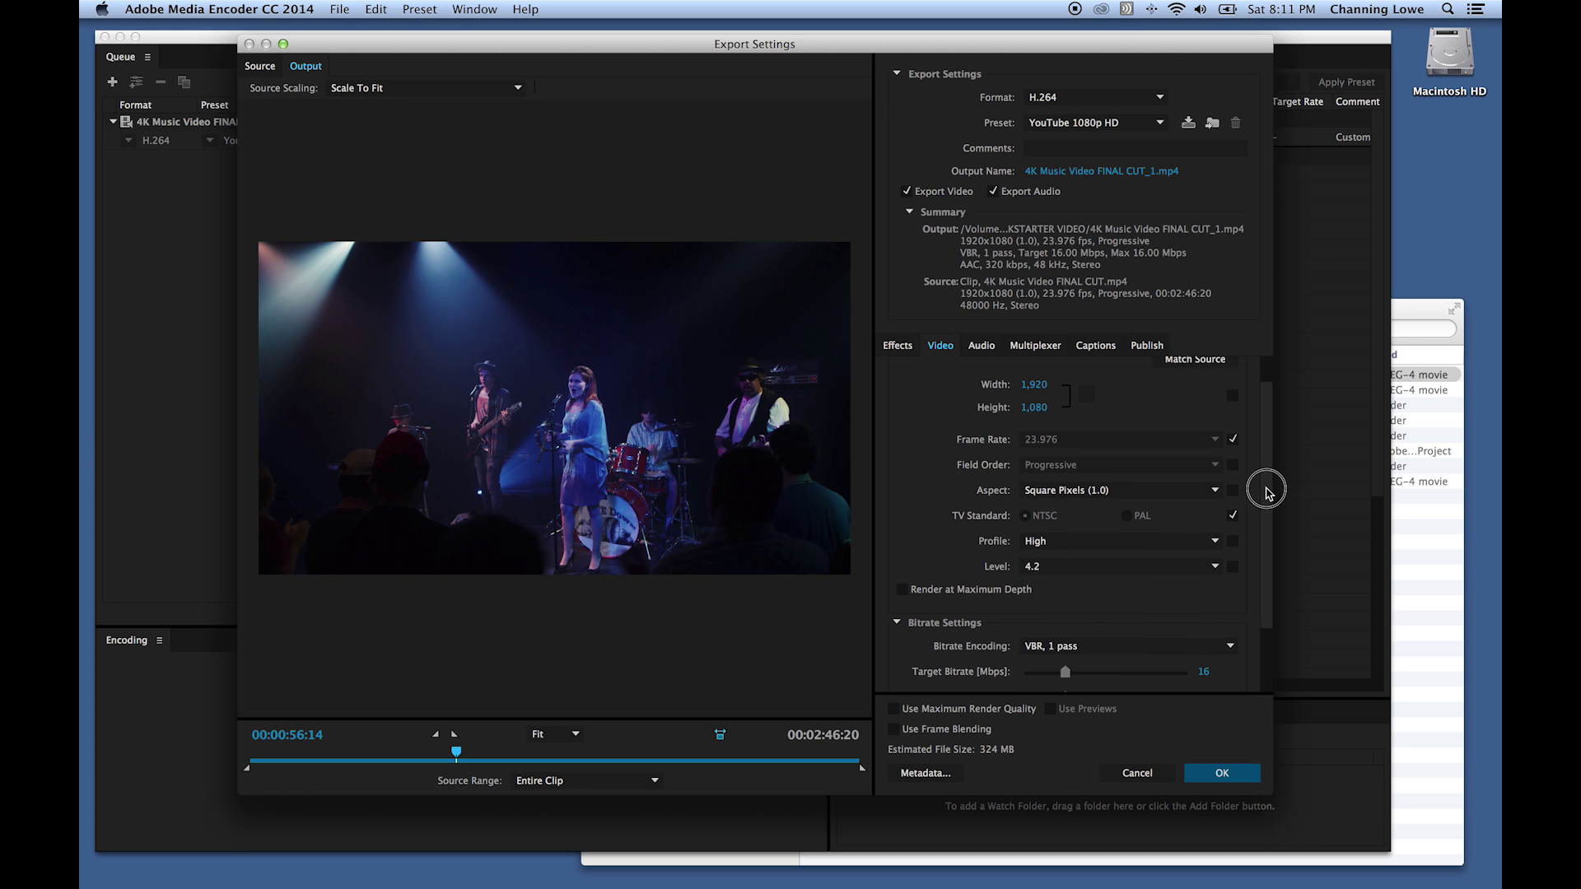
scroll(1262, 527, "down", 6)
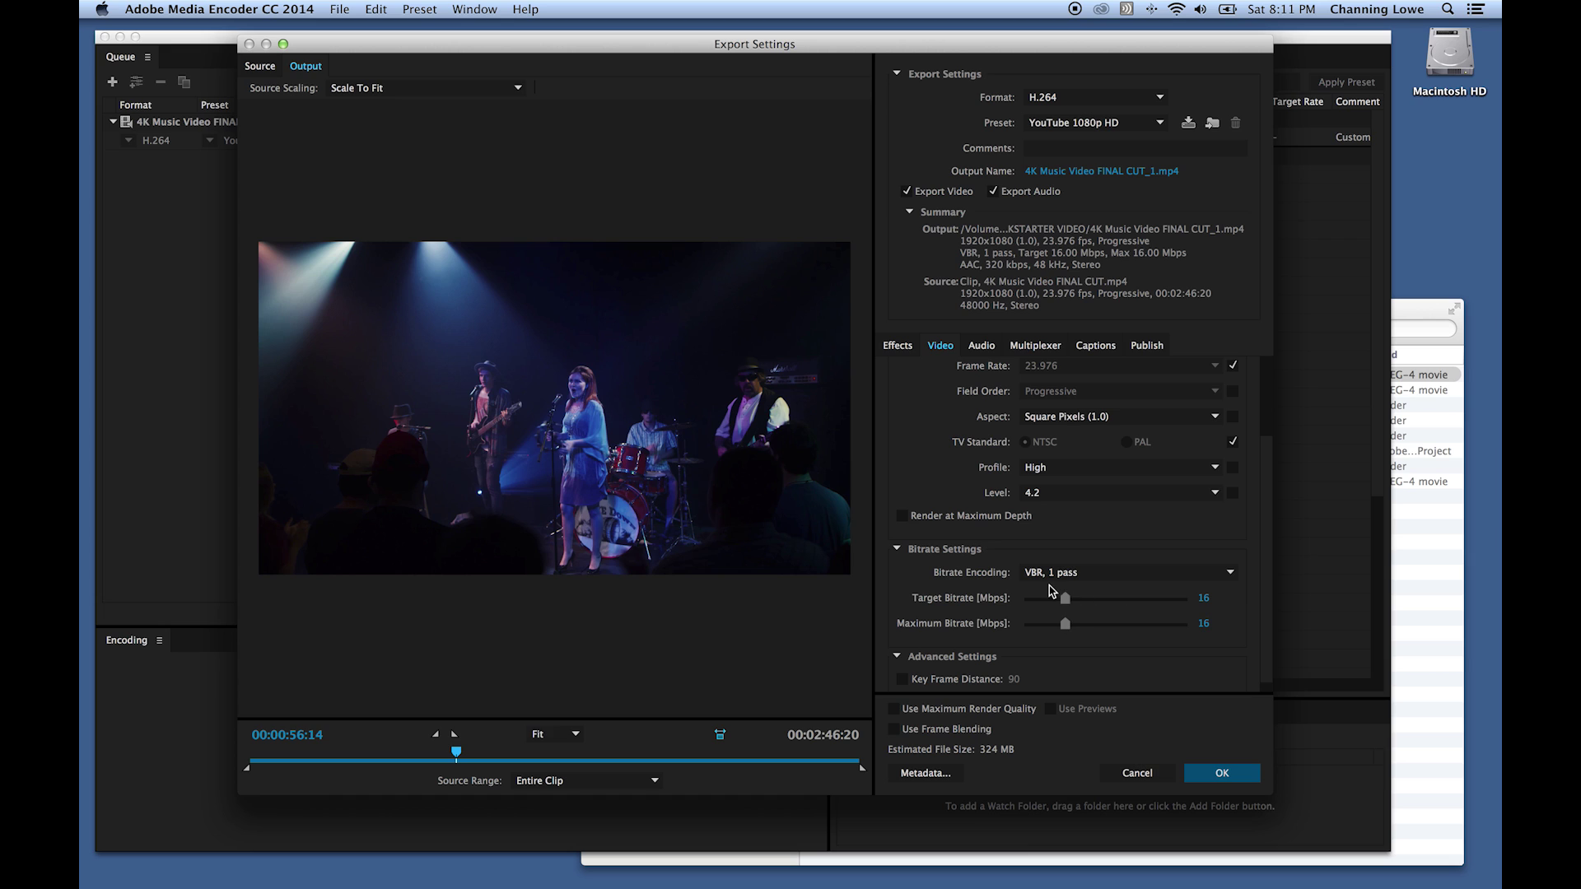
Set the clip's bitrate encoding to CBR
scroll(1148, 593, "down", 1)
left_click(1133, 562)
left_click(1137, 551)
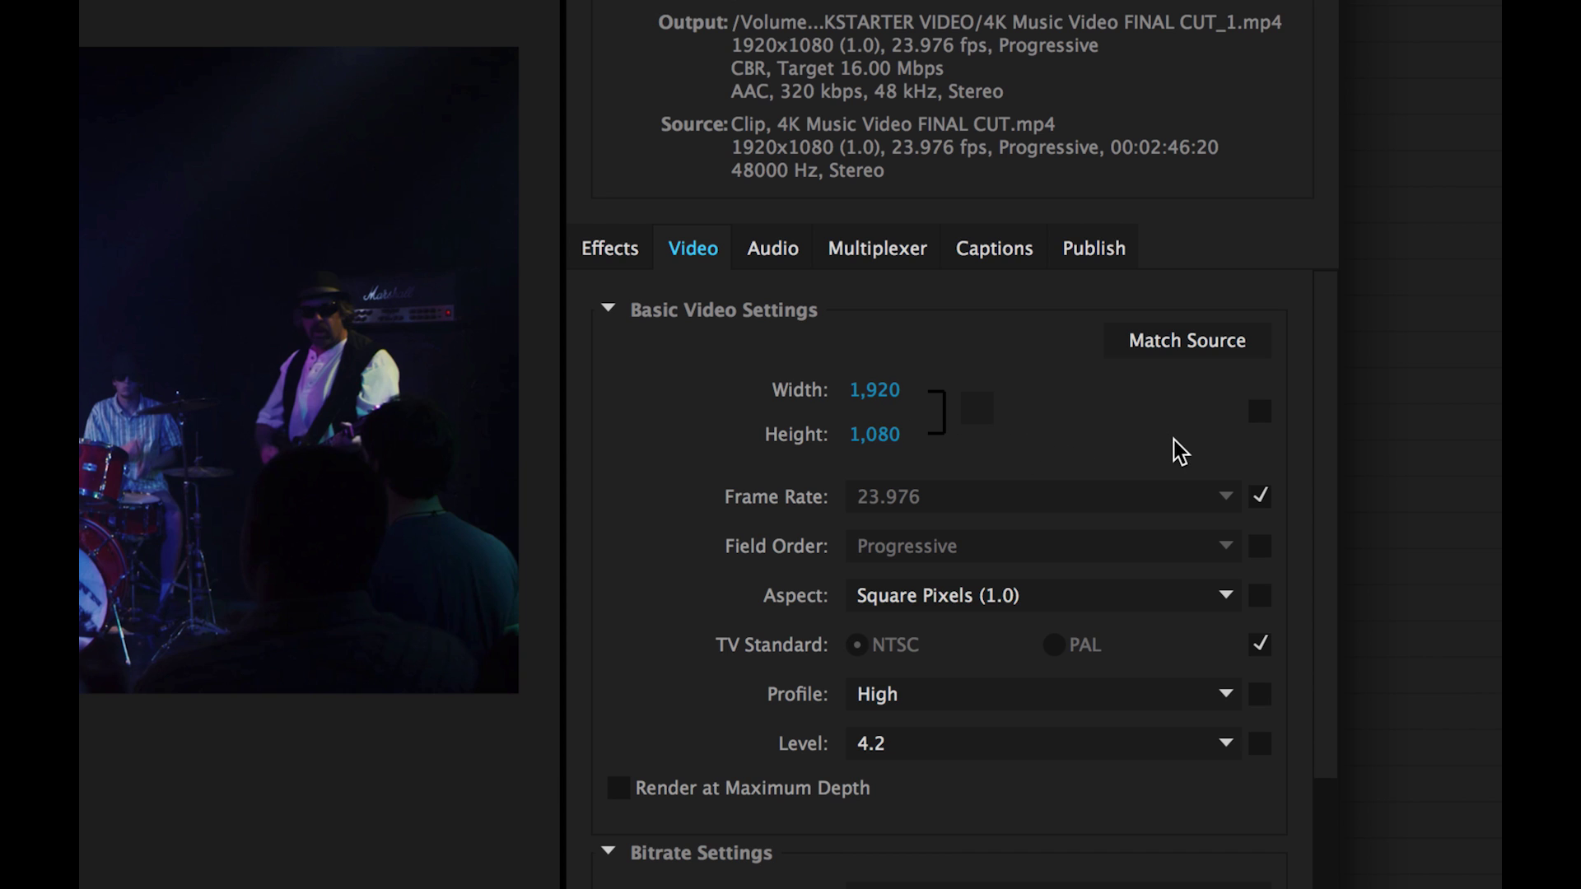
Make the export's field order and pixel aspect match the source clip
left_click(1263, 414)
left_click(1259, 548)
left_click(1256, 598)
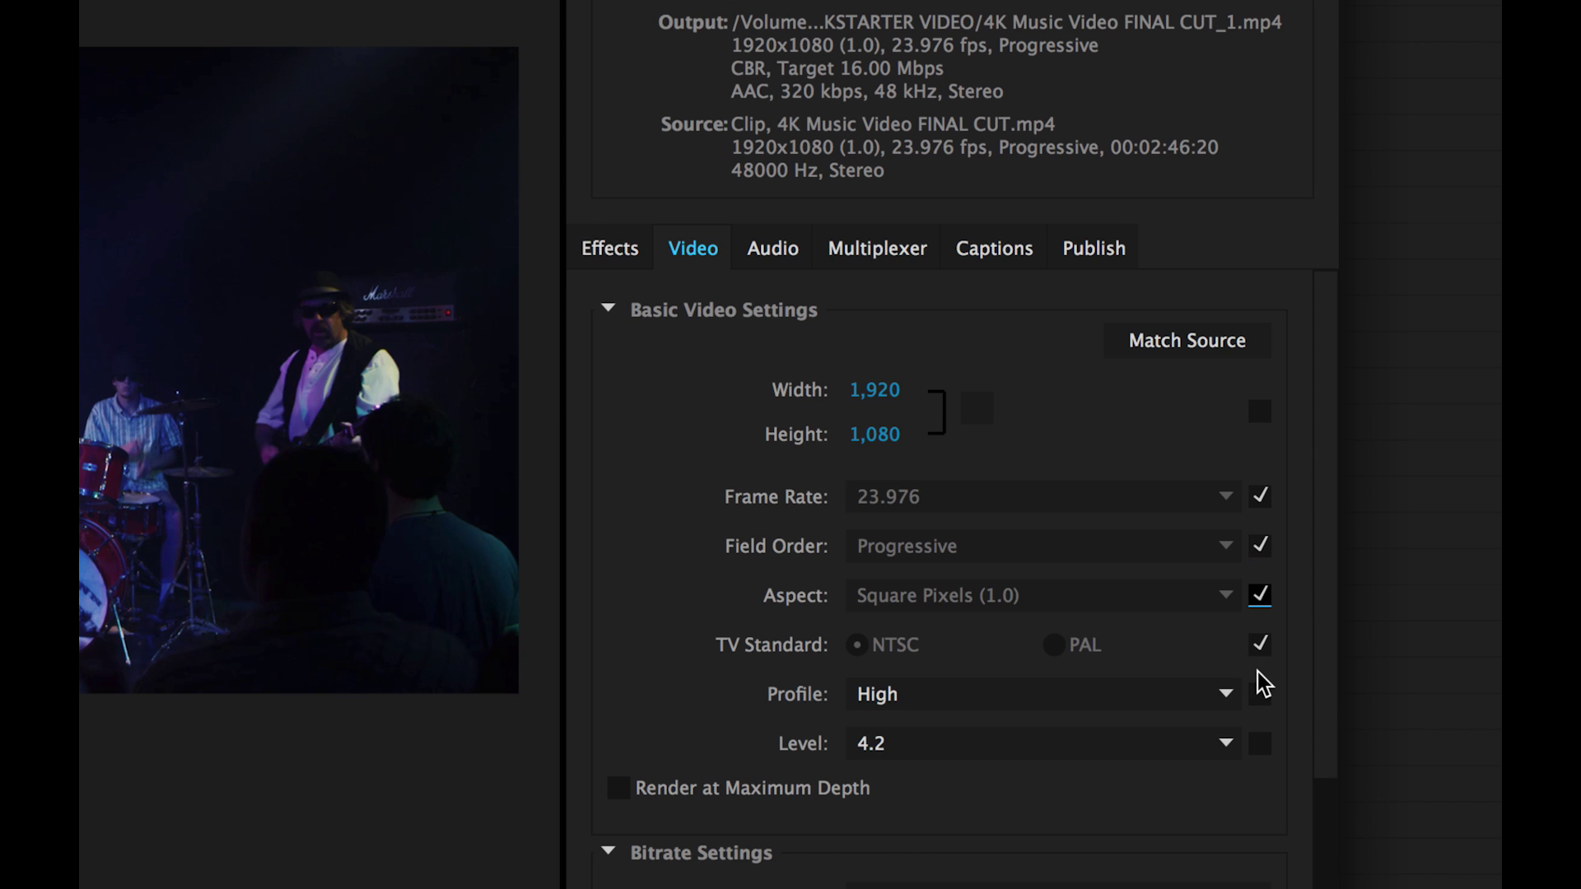
Keep CBR as the bitrate encoding, lower the target bitrate to 12.26 Mbps and return it to 16 Mbps
left_click_drag(1321, 673, 1311, 833)
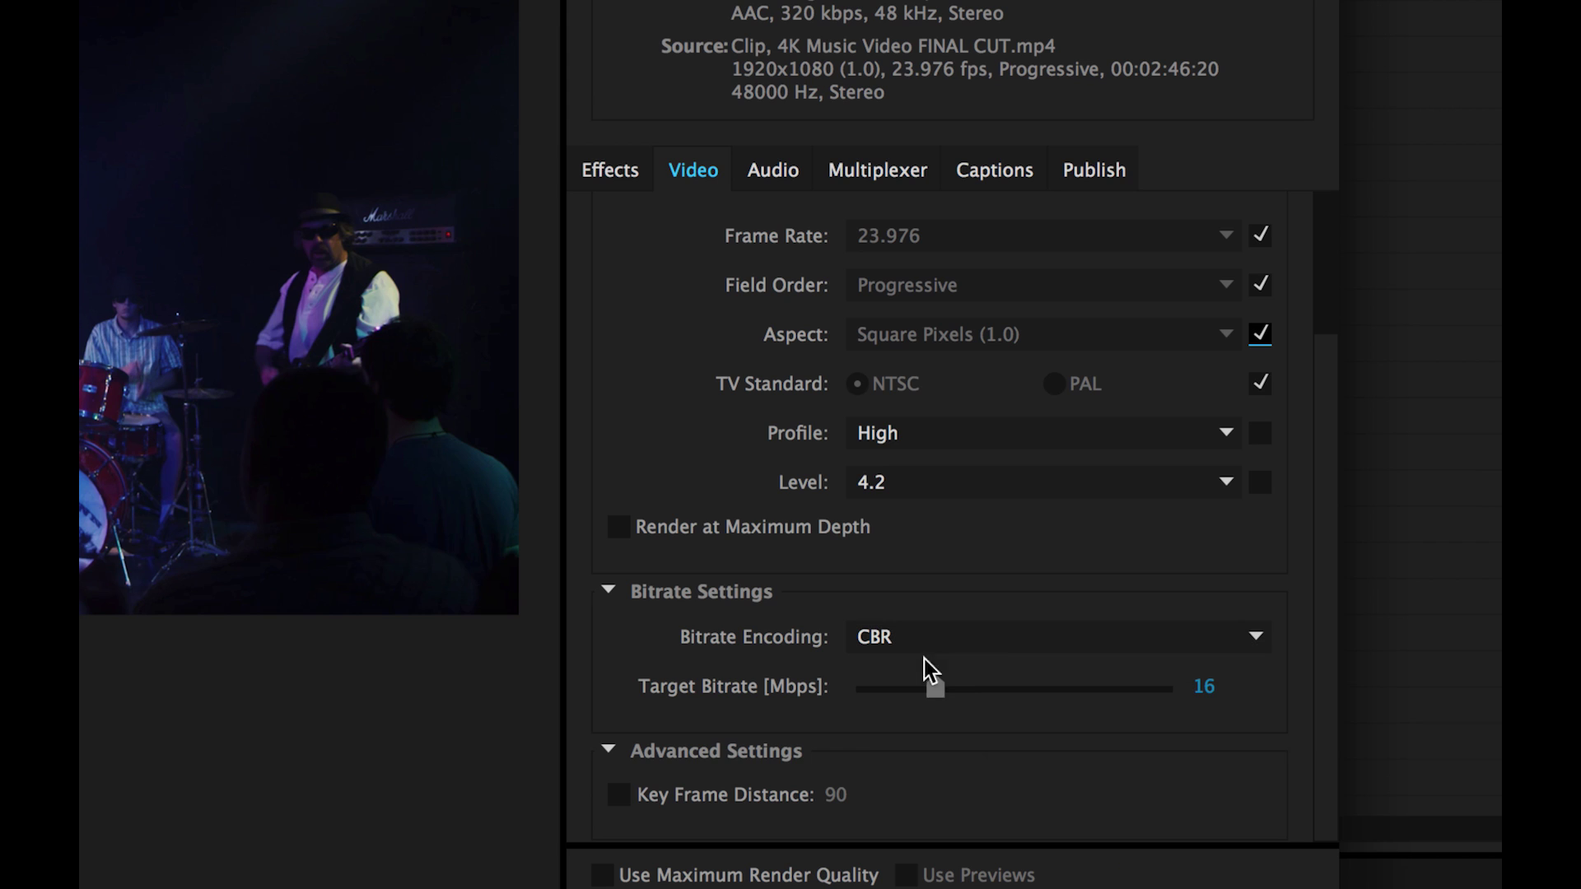
left_click(968, 641)
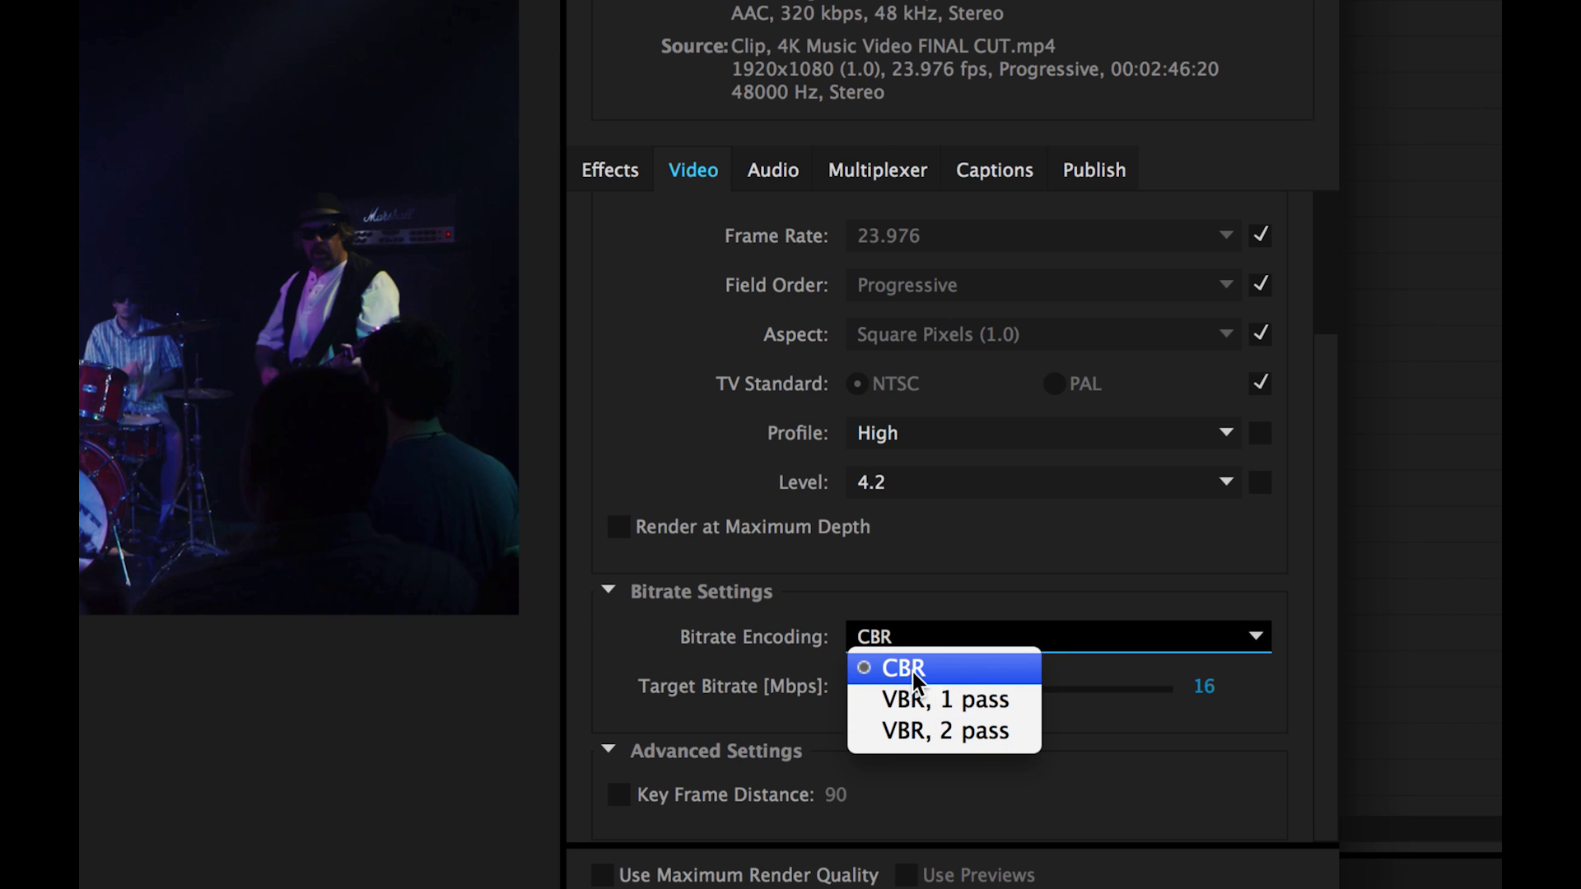
left_click(787, 685)
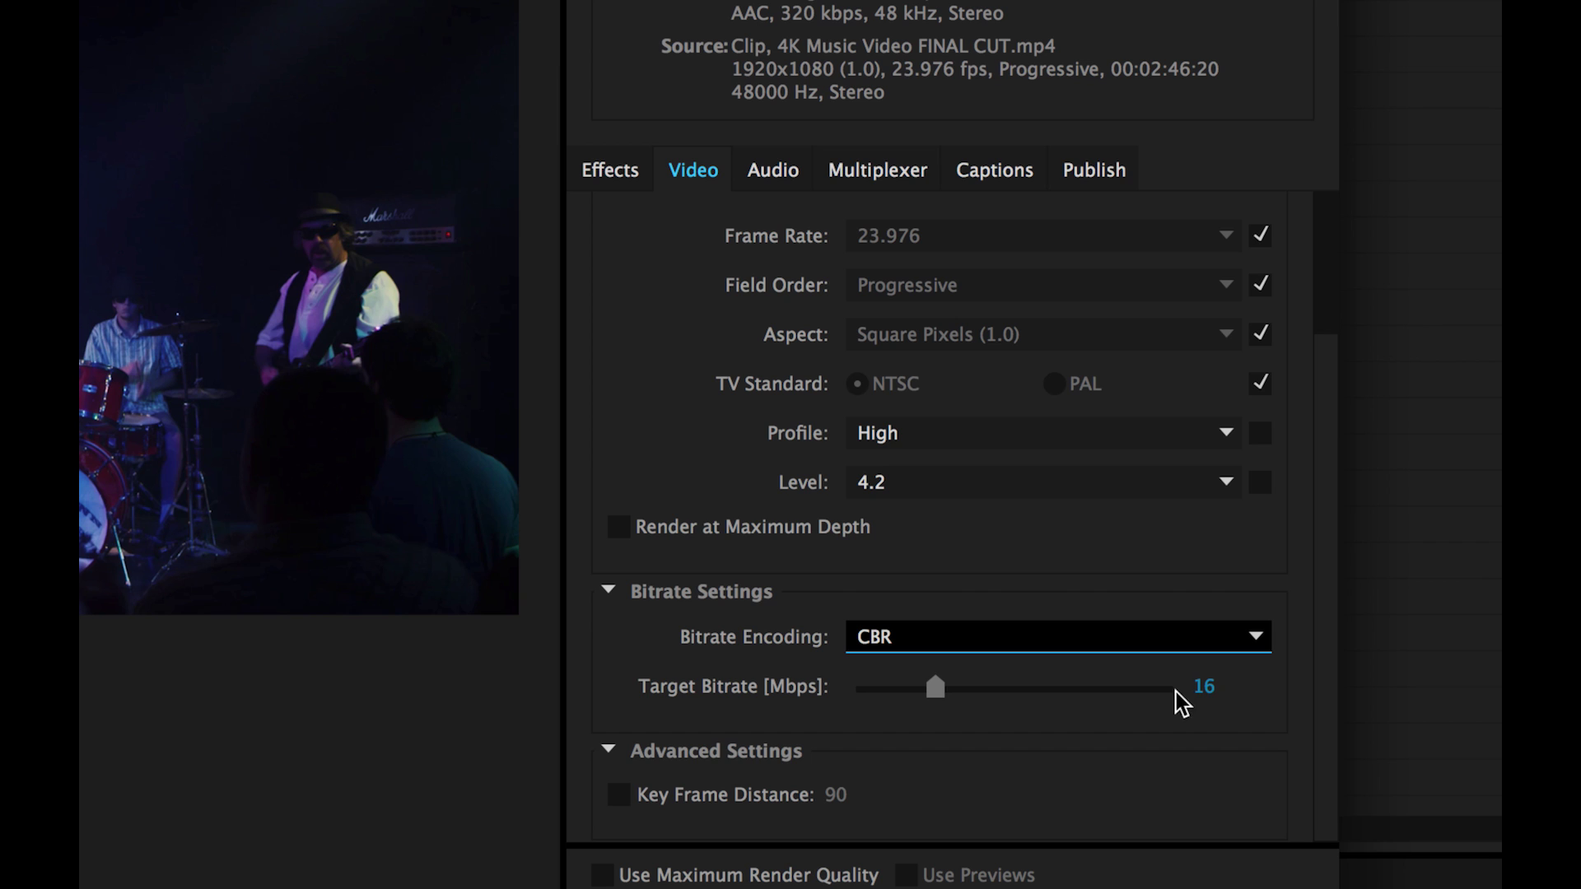
left_click_drag(1176, 692, 823, 568)
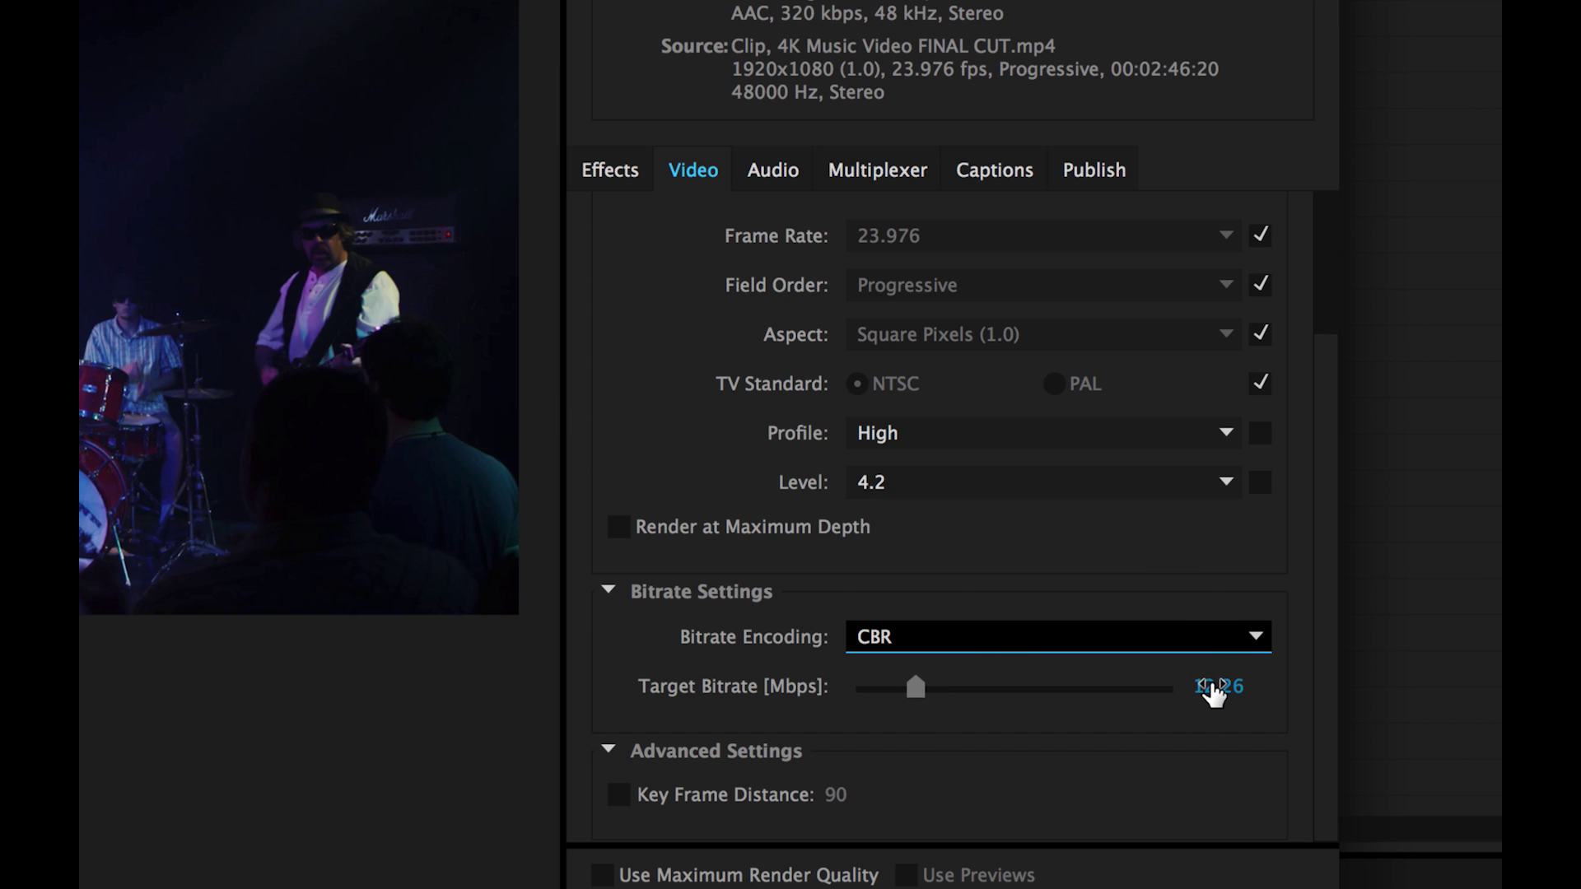
left_click(1227, 698)
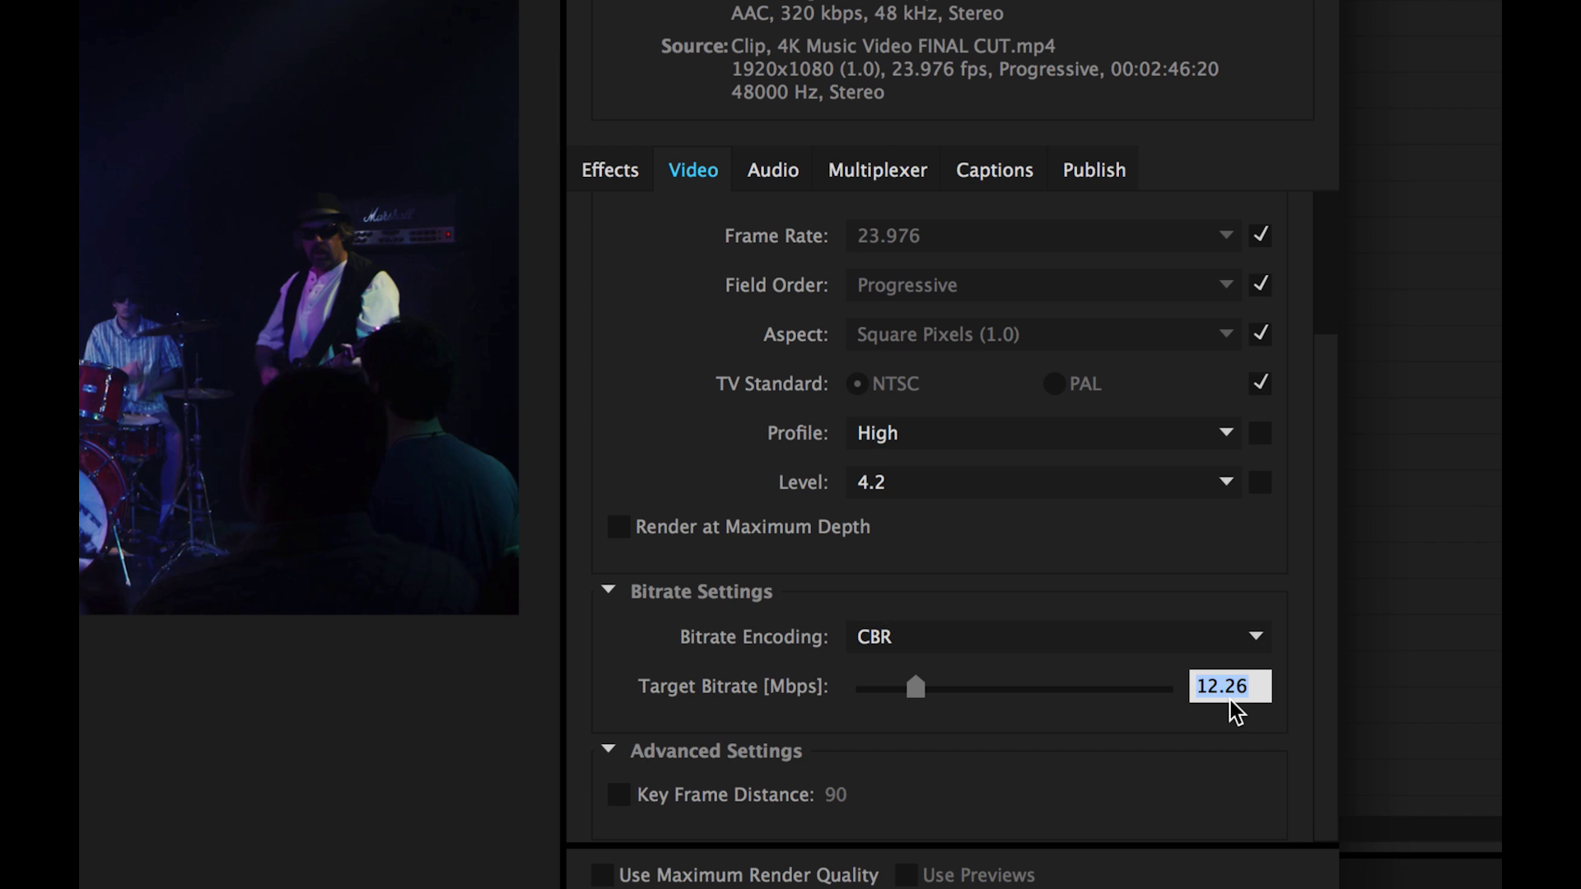
type("16")
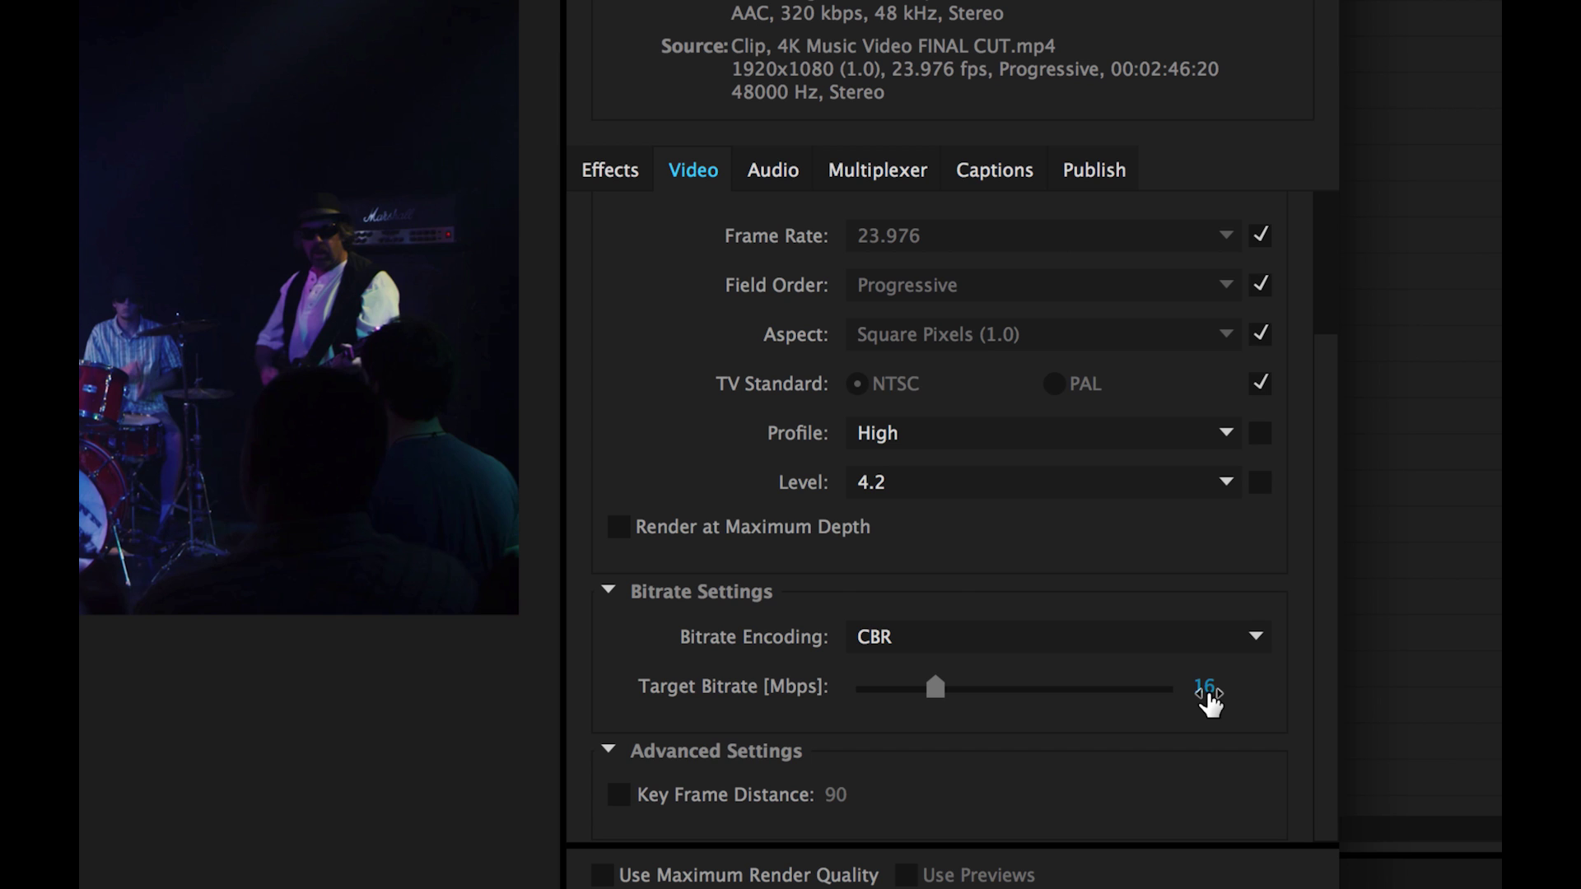
Raise the target bitrate to 20 Mbps and again to 30 Mbps
left_click(1205, 688)
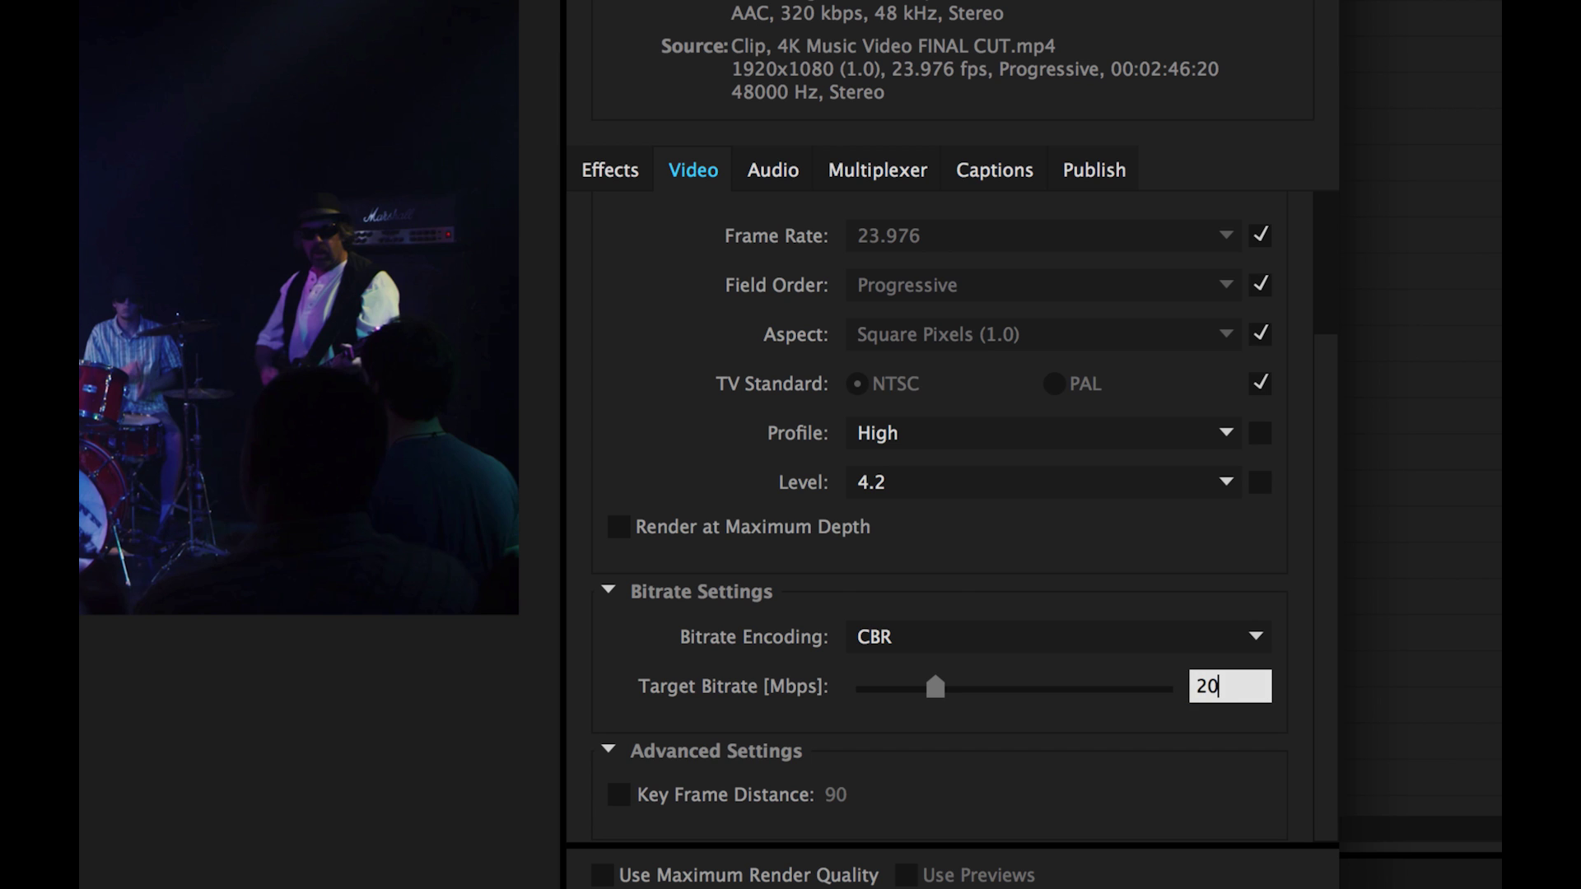
key("Return")
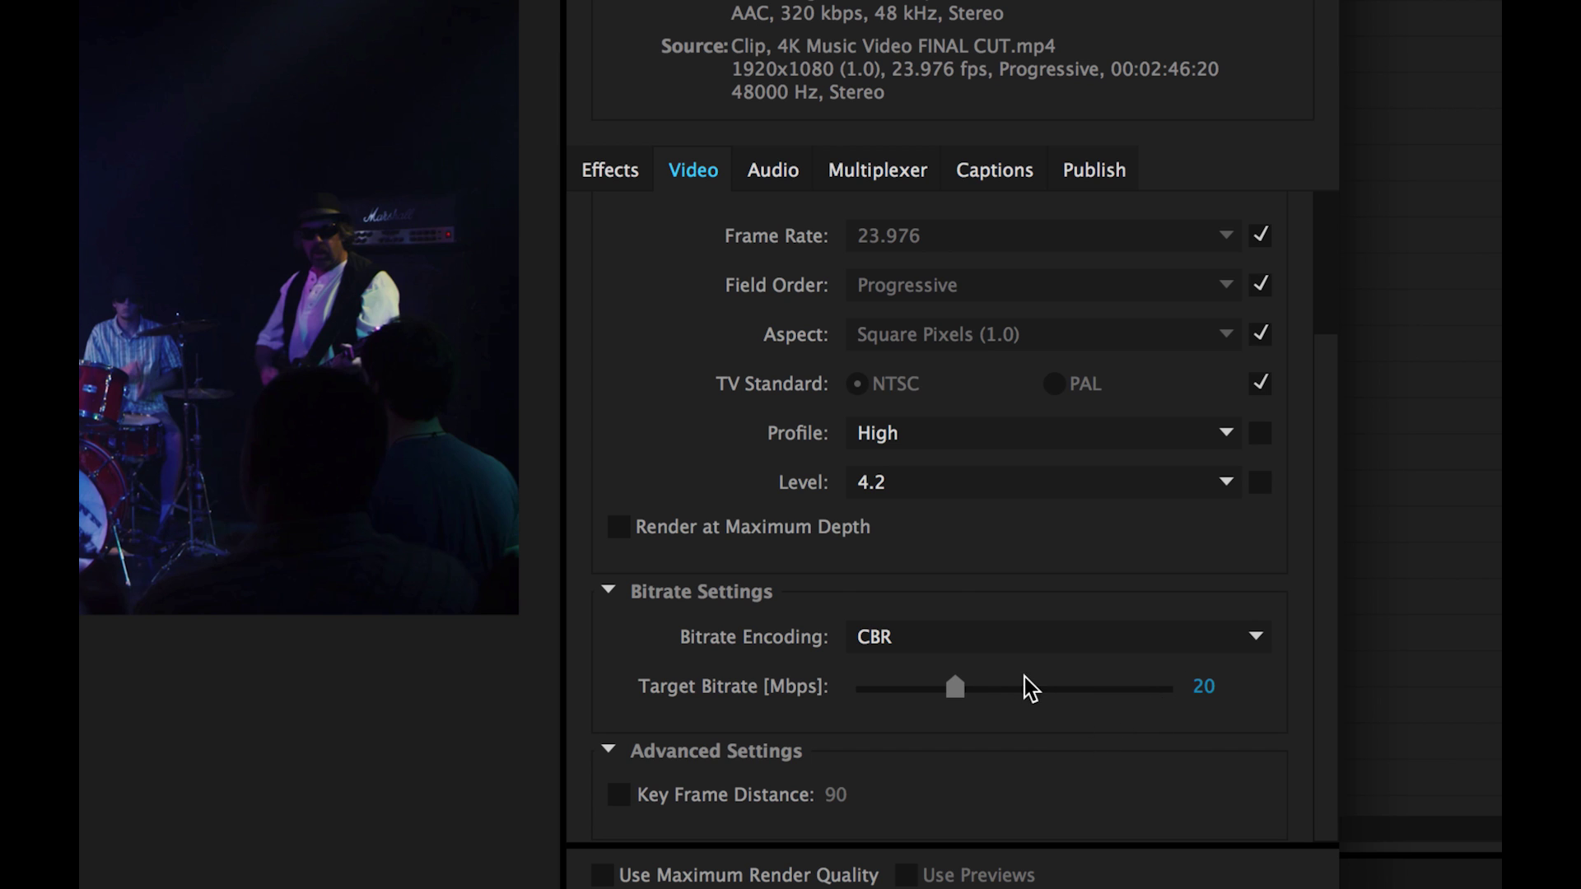
left_click(1196, 689)
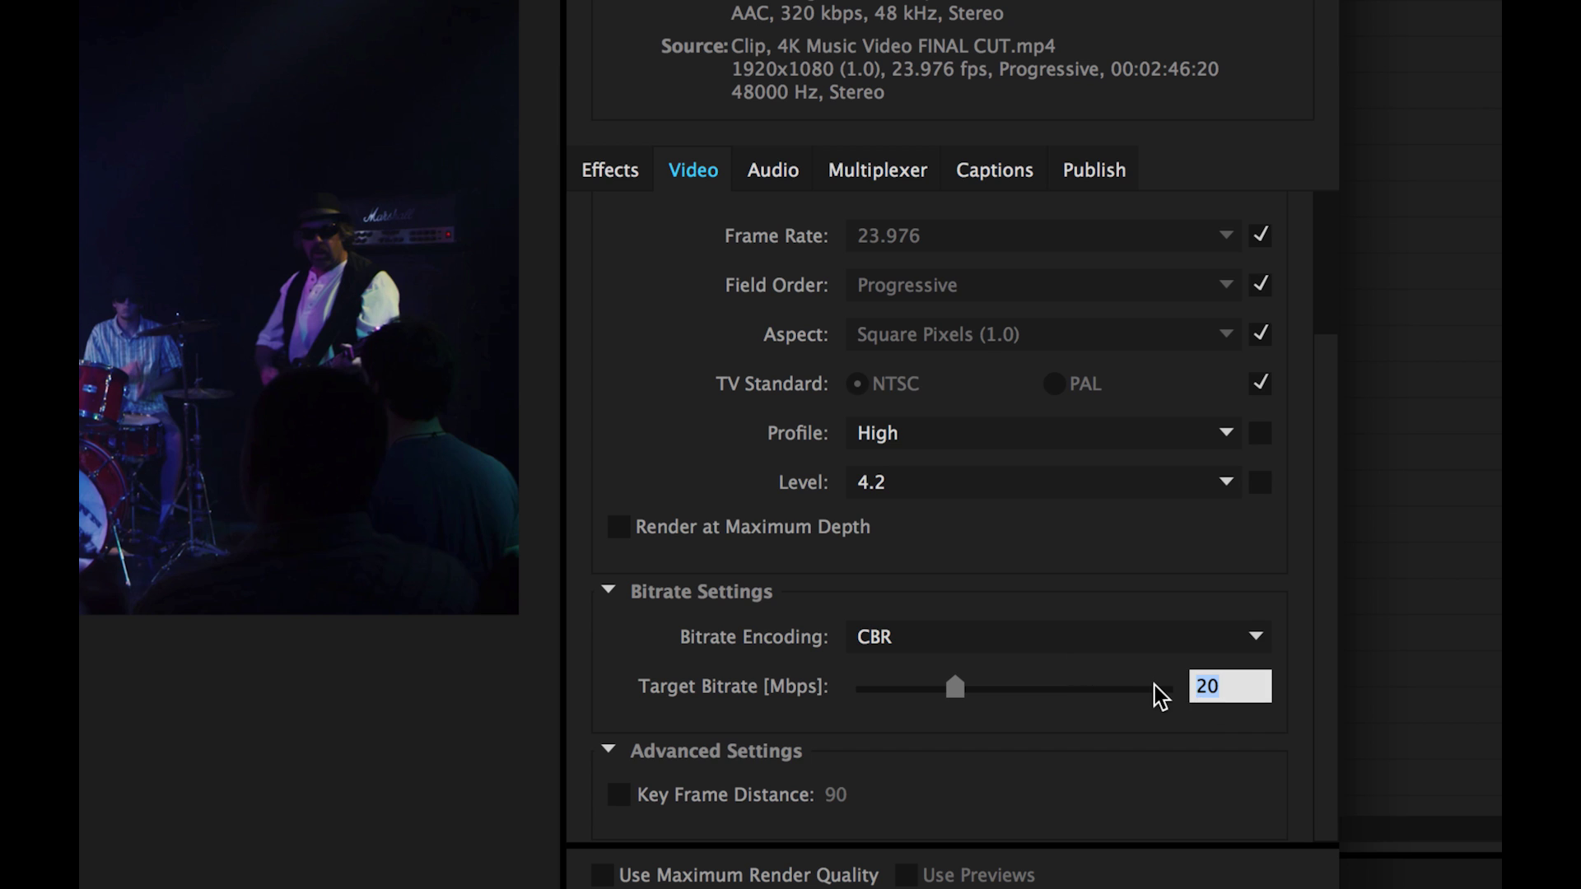
type("30")
key("Return")
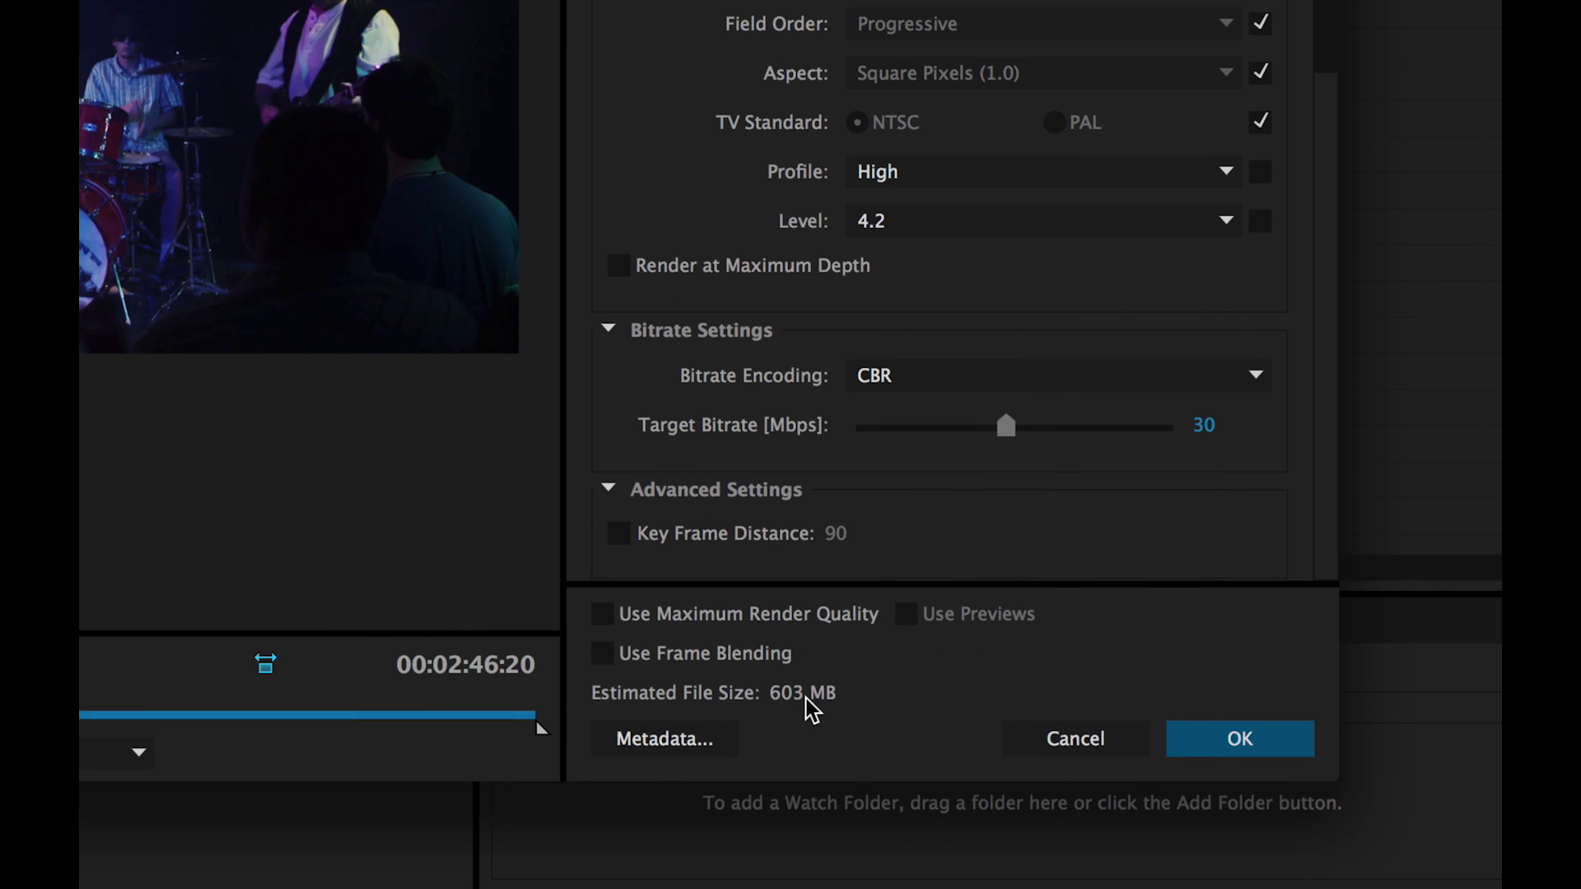
Set the target bitrate back to 16 Mbps and raise it to 30 Mbps again to compare the estimated file sizes
left_click(1208, 443)
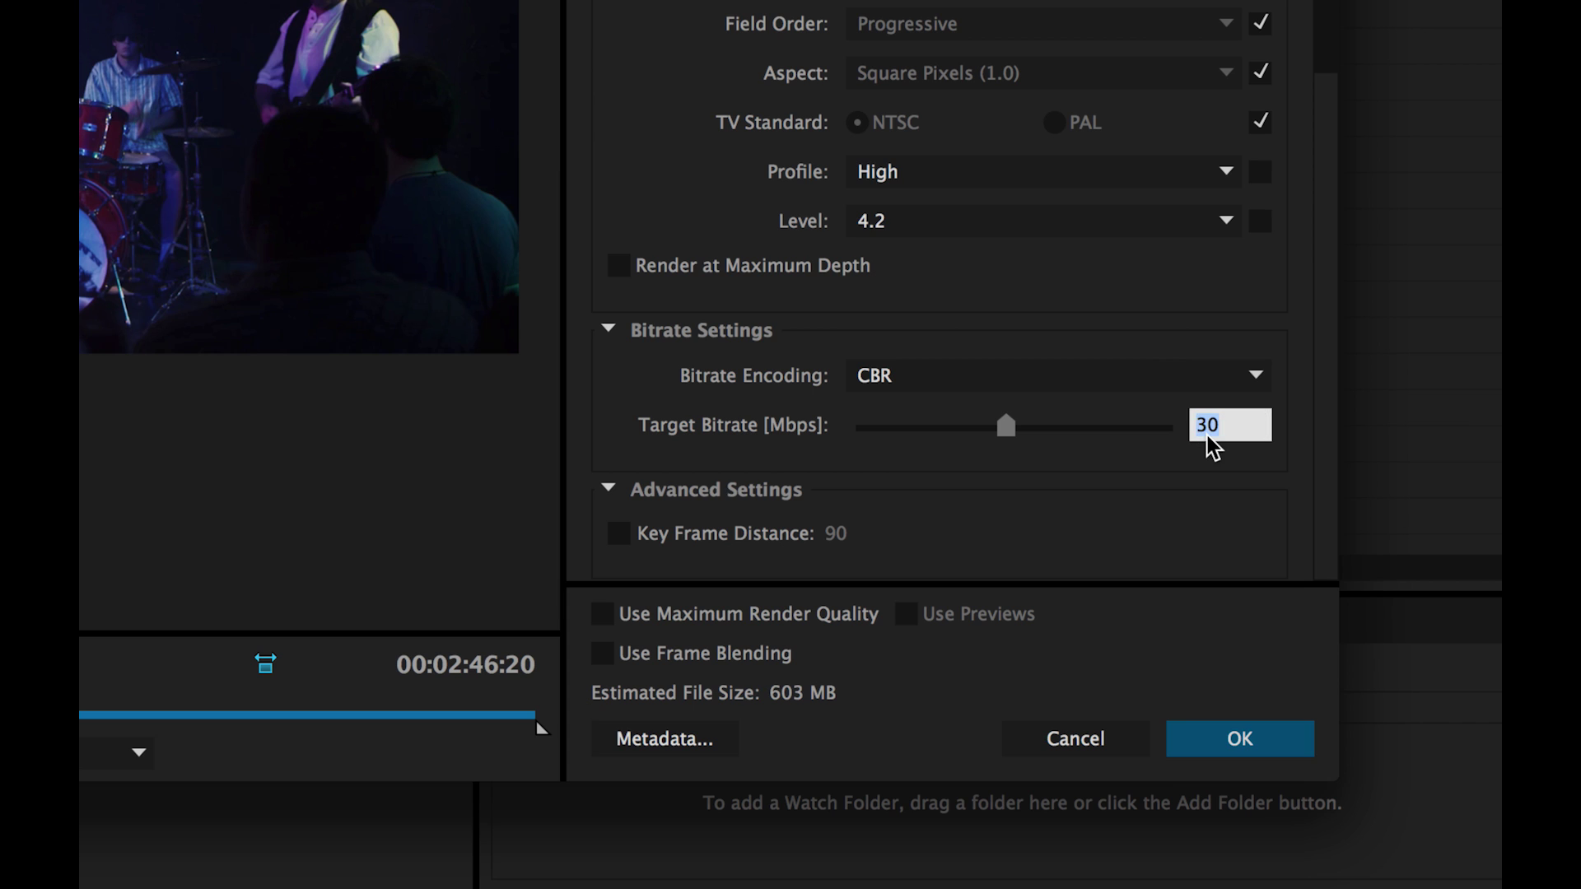
type("16")
key("Return")
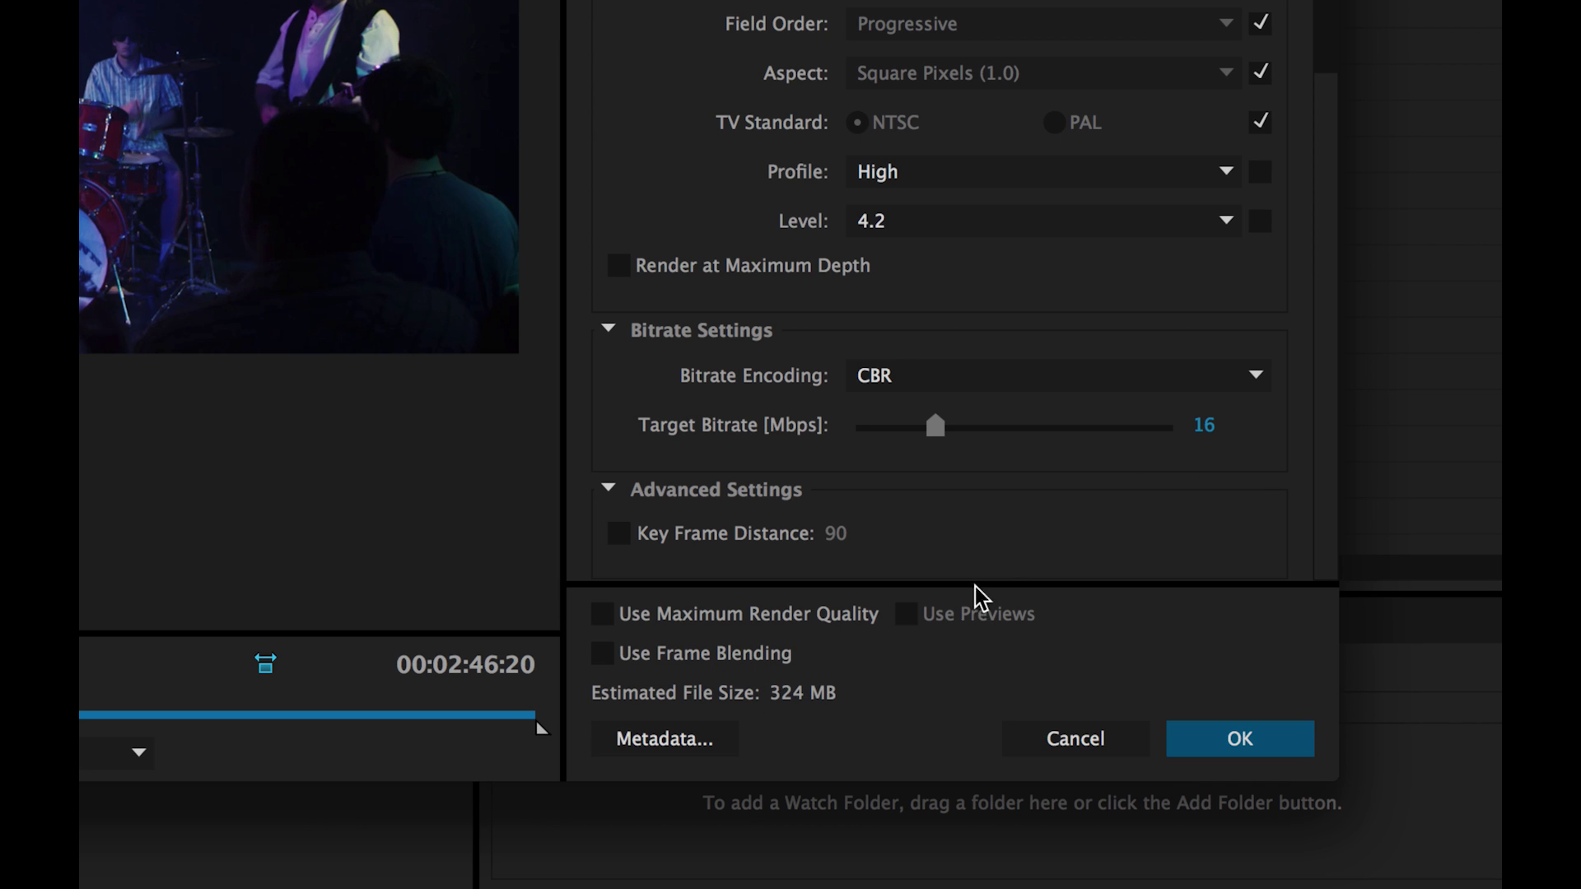
left_click(1198, 437)
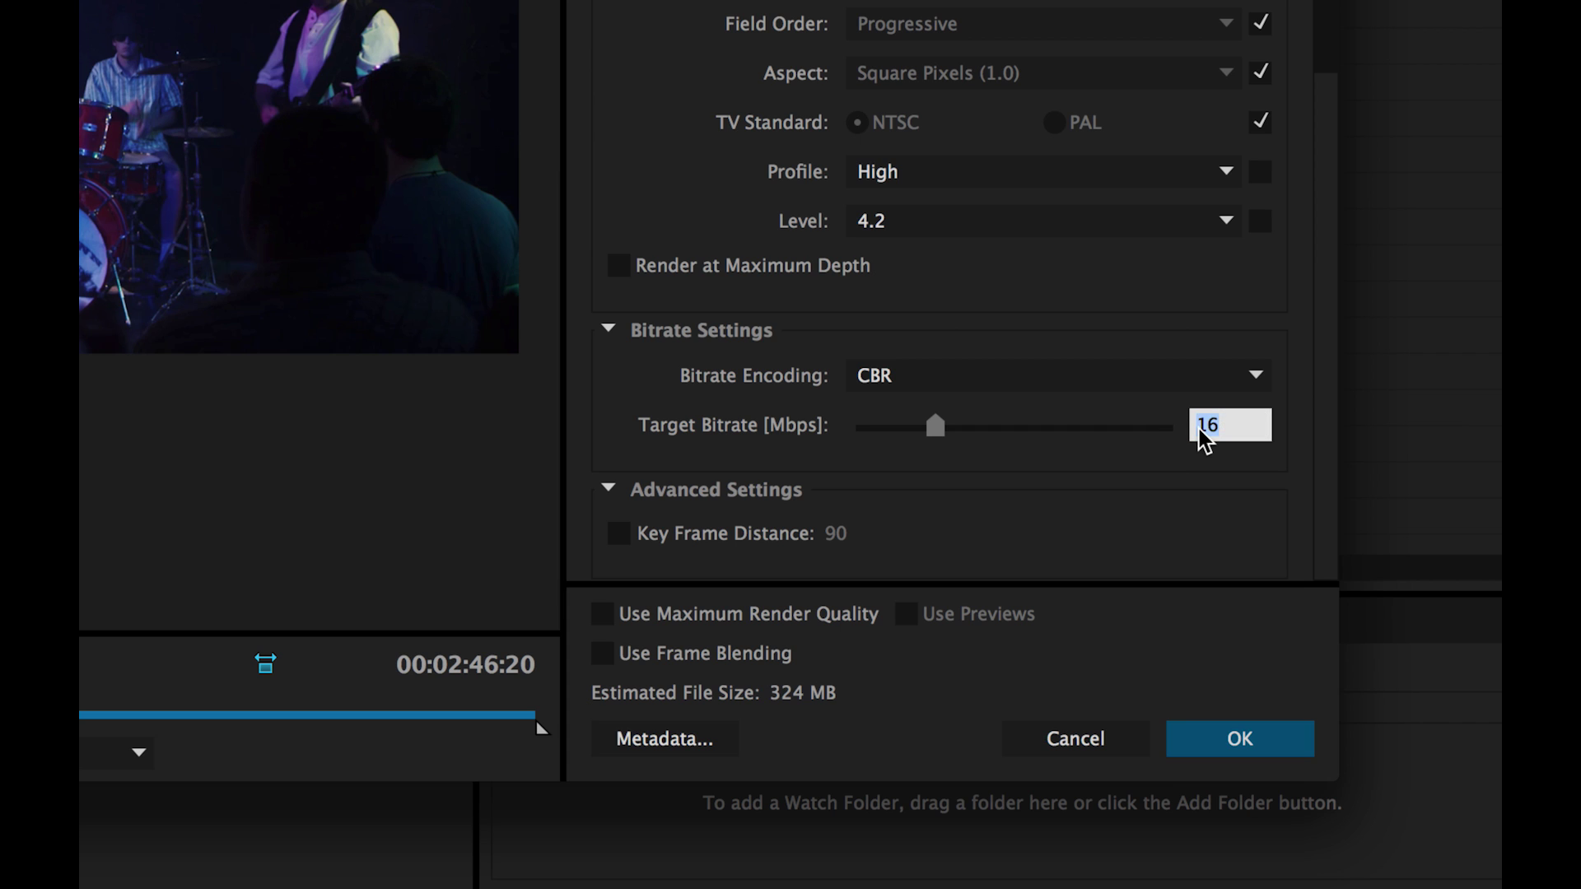
type("30")
key("Return")
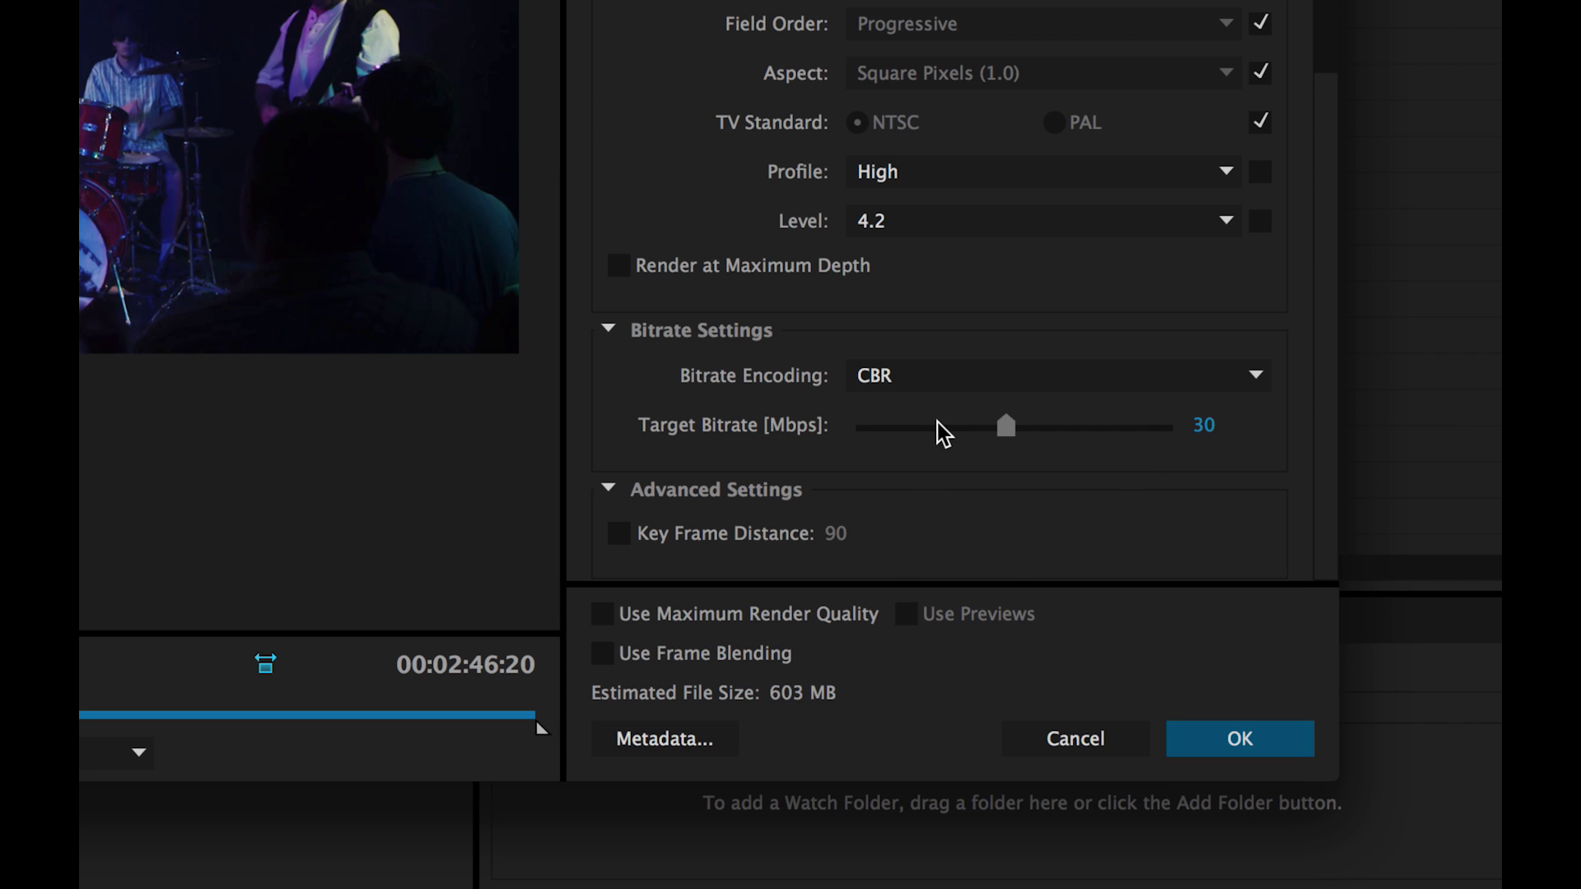
Set the bitrate encoding to VBR, 1 pass with both the target and maximum bitrates at 16 Mbps
left_click(988, 387)
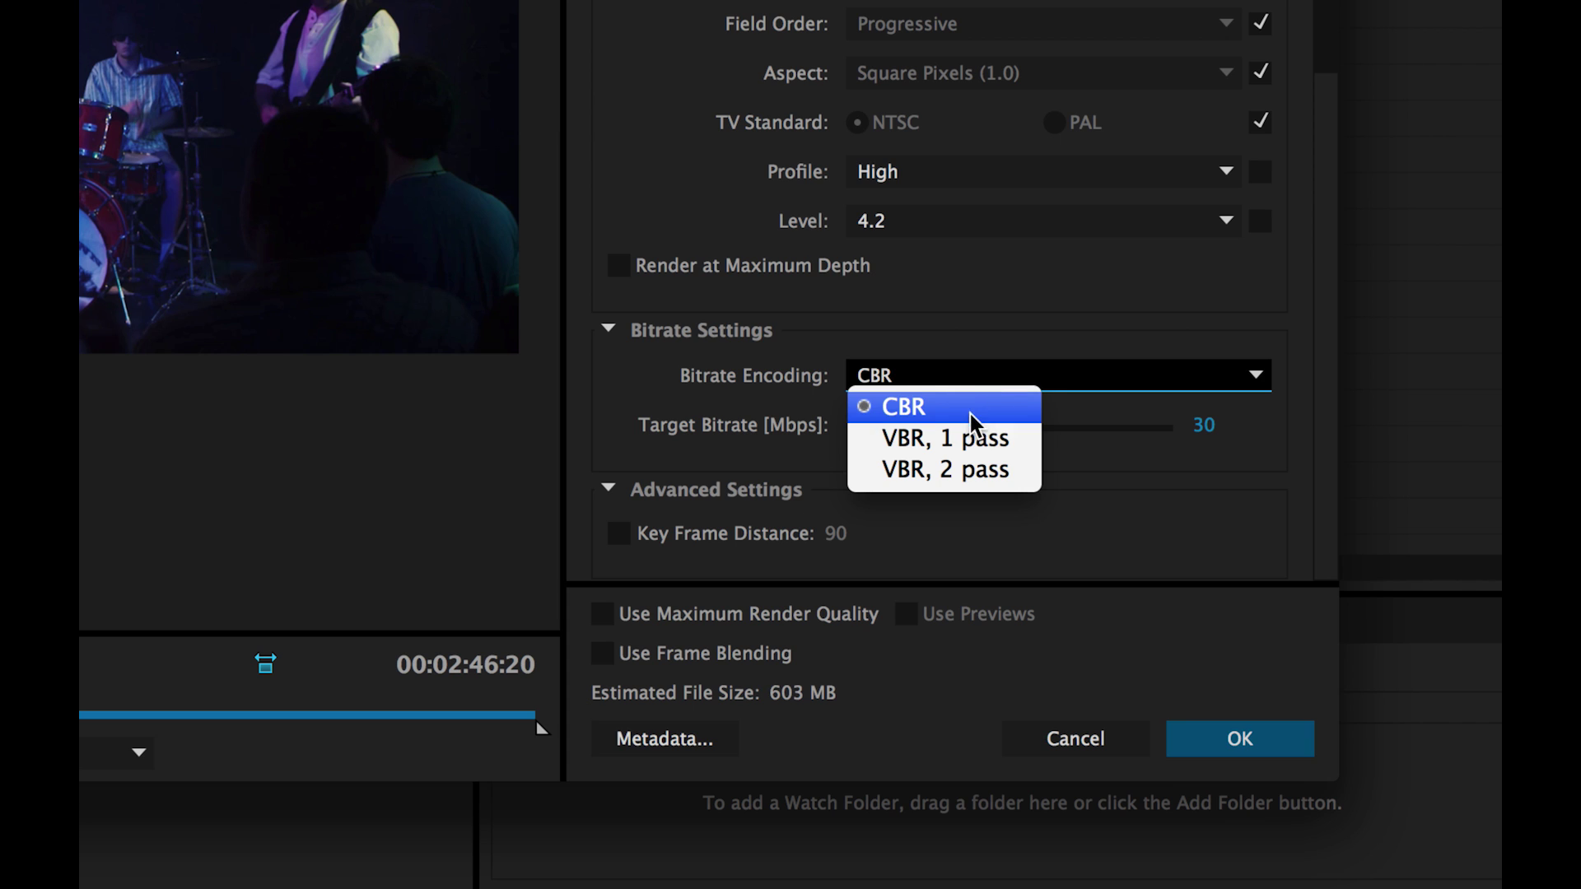
left_click(961, 437)
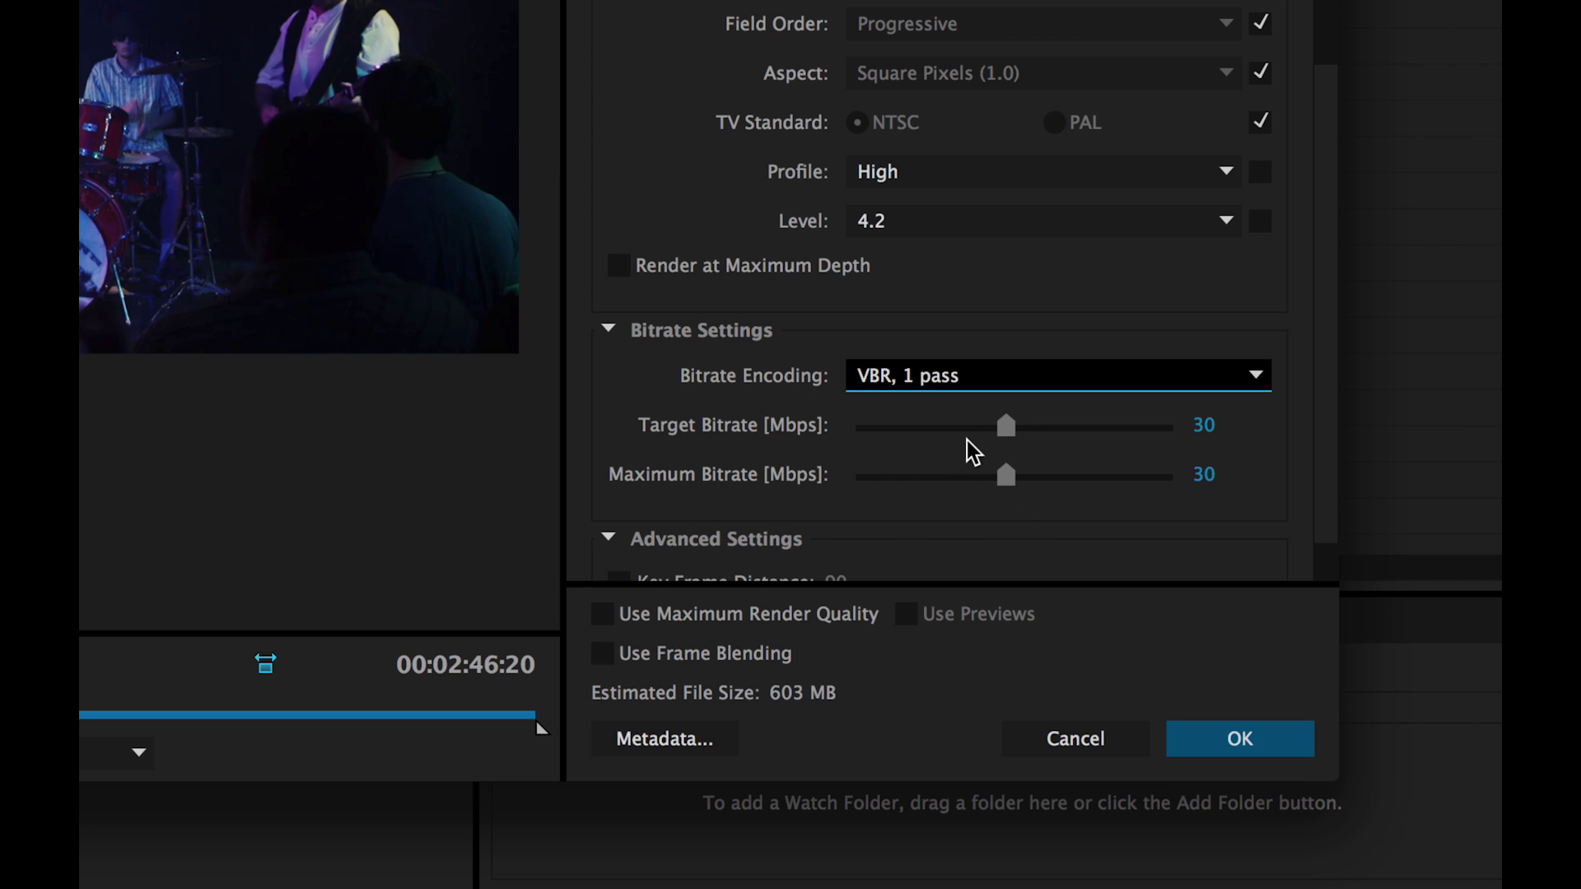
left_click(1201, 428)
type("16")
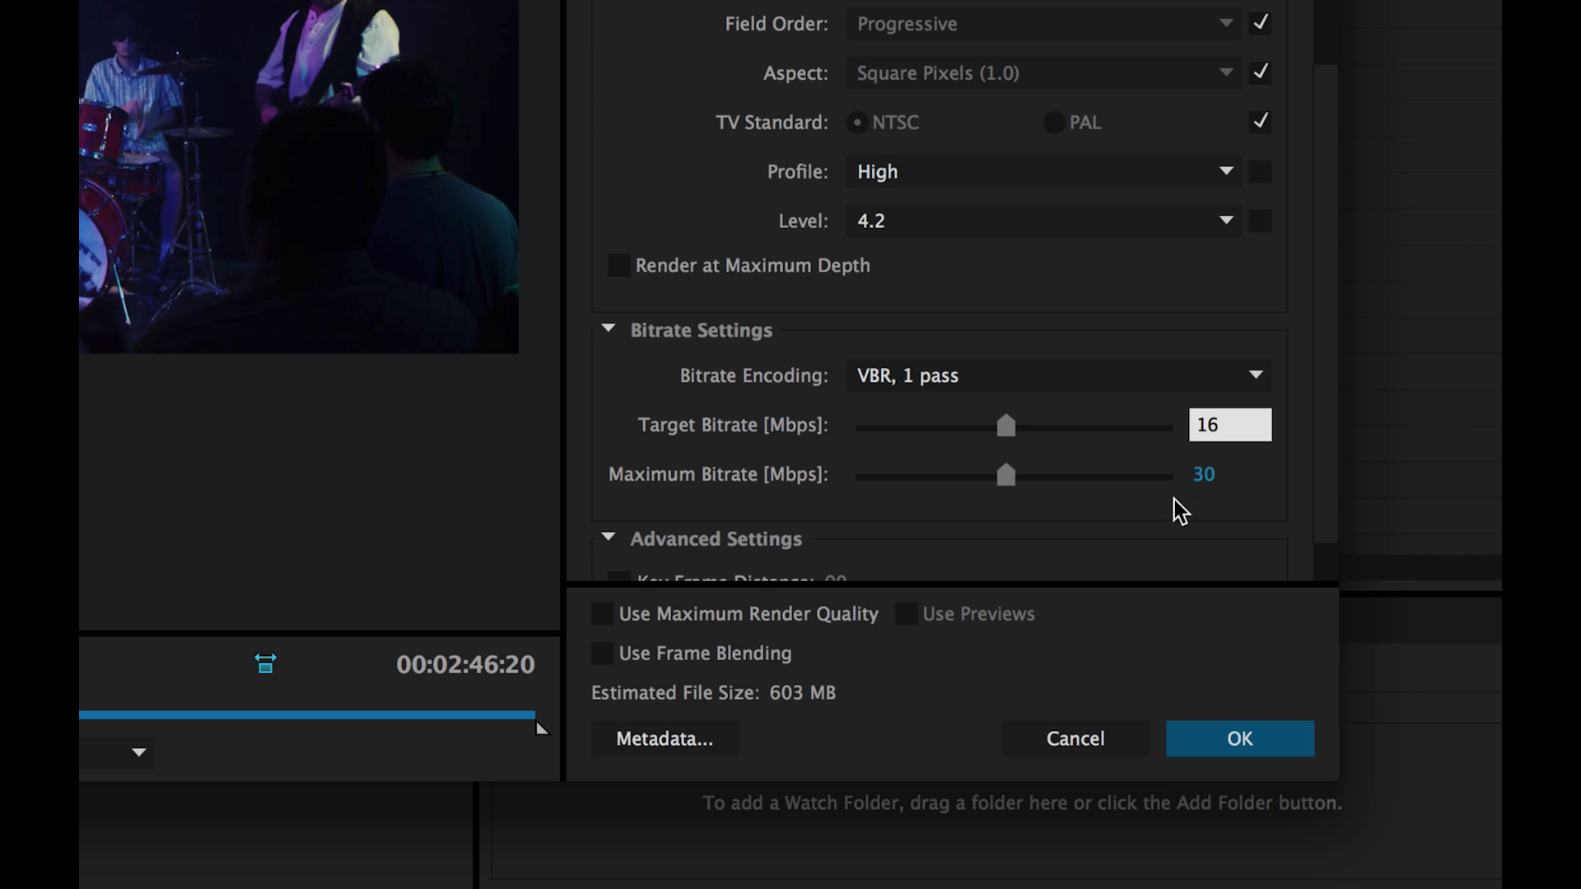
left_click(1175, 519)
left_click(1209, 482)
type("16")
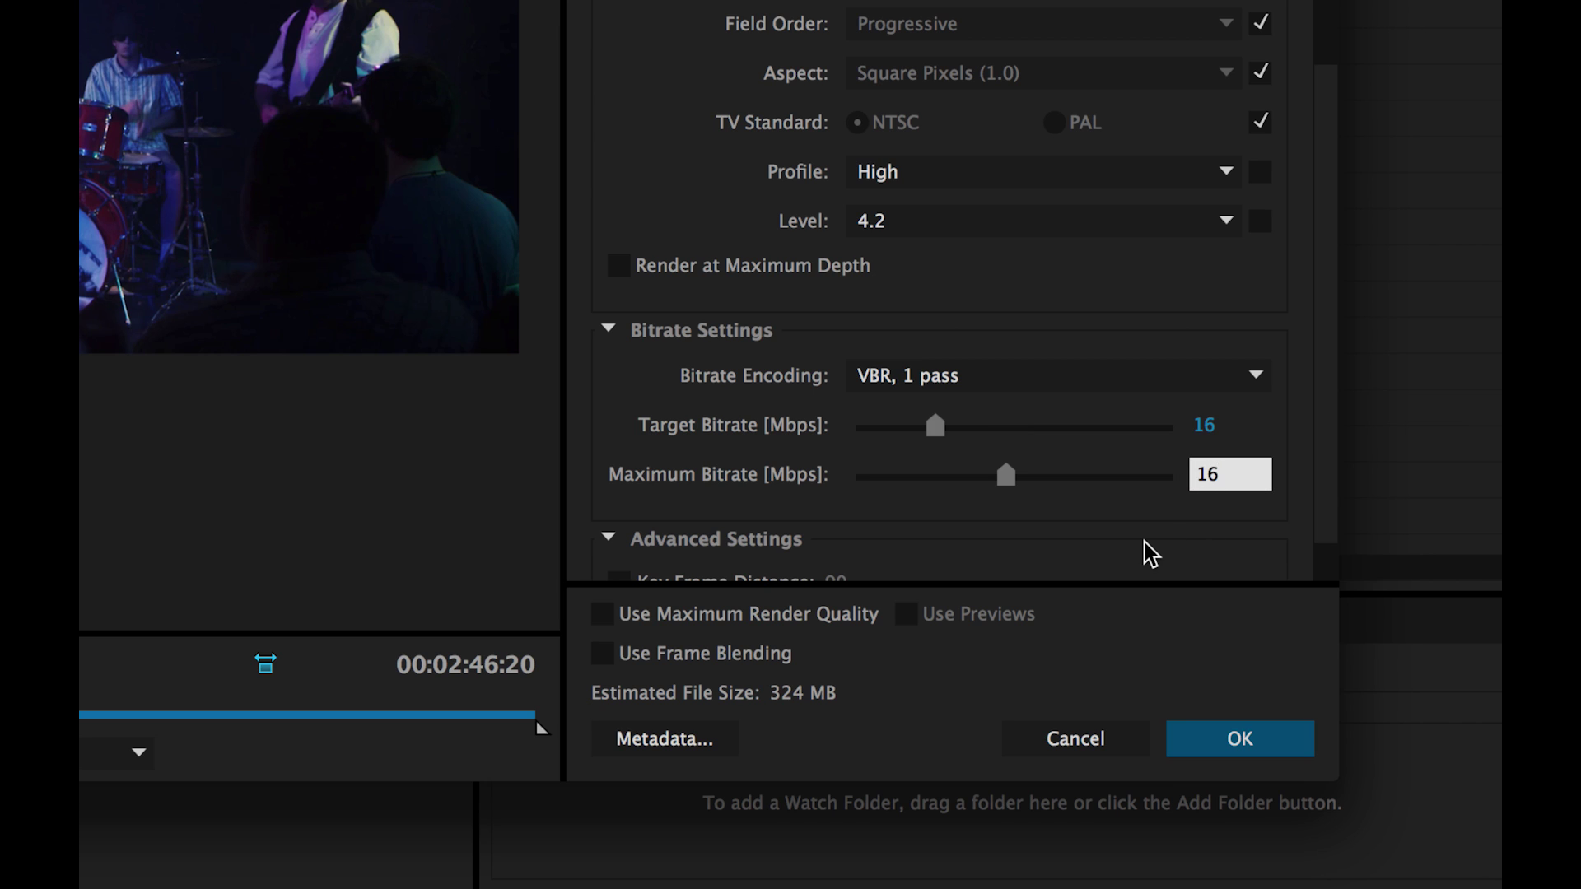
left_click(1143, 553)
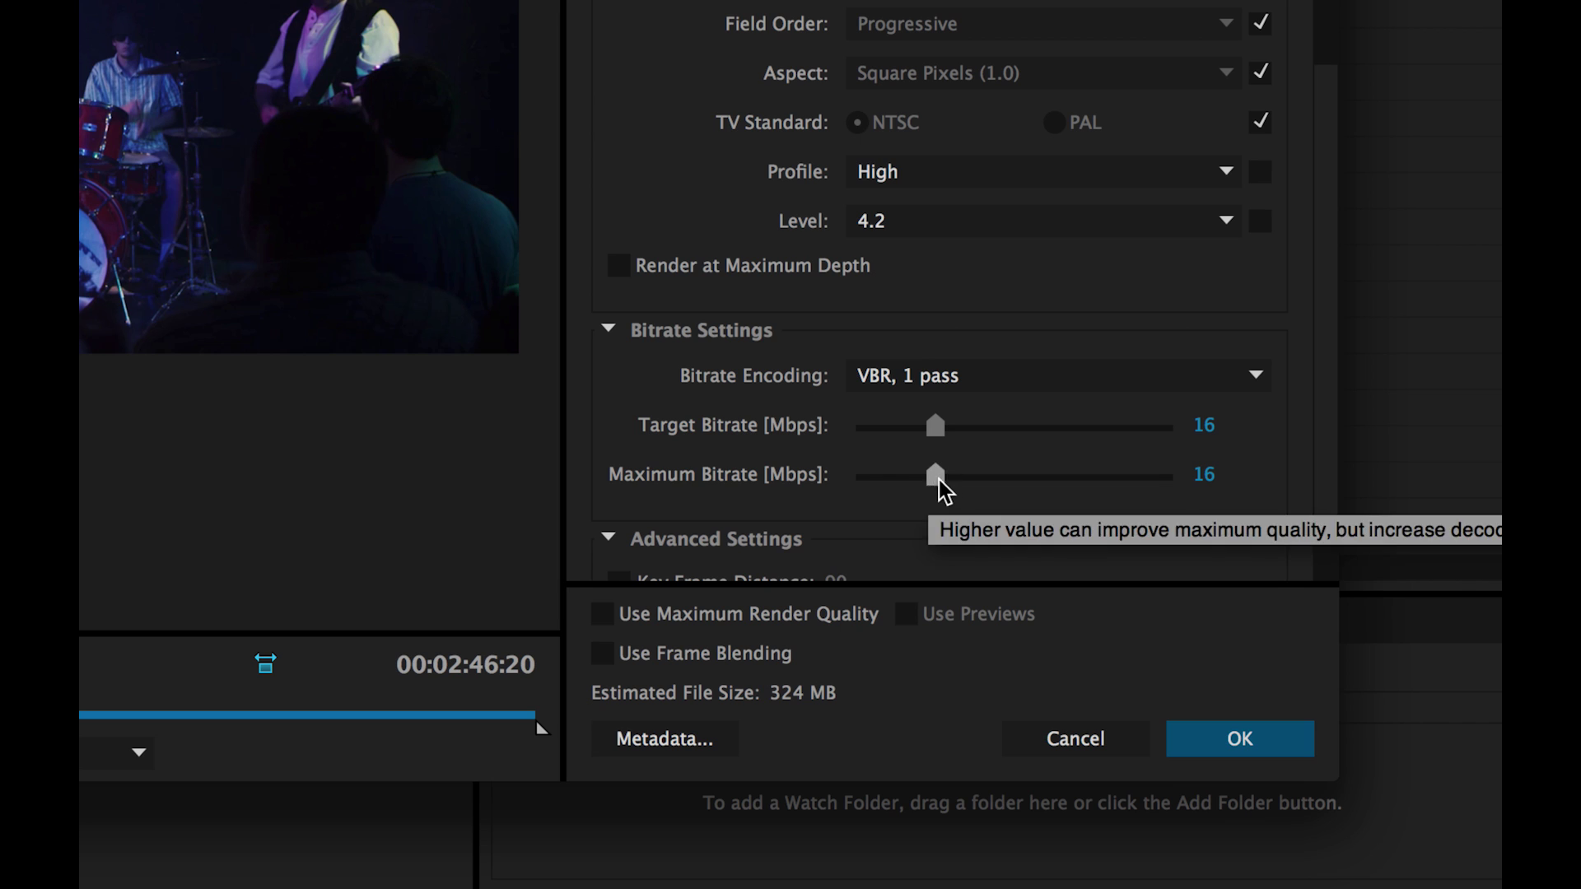
Set the maximum bitrate to 20 Mbps and change the bitrate encoding to VBR, 2 pass
left_click(1198, 475)
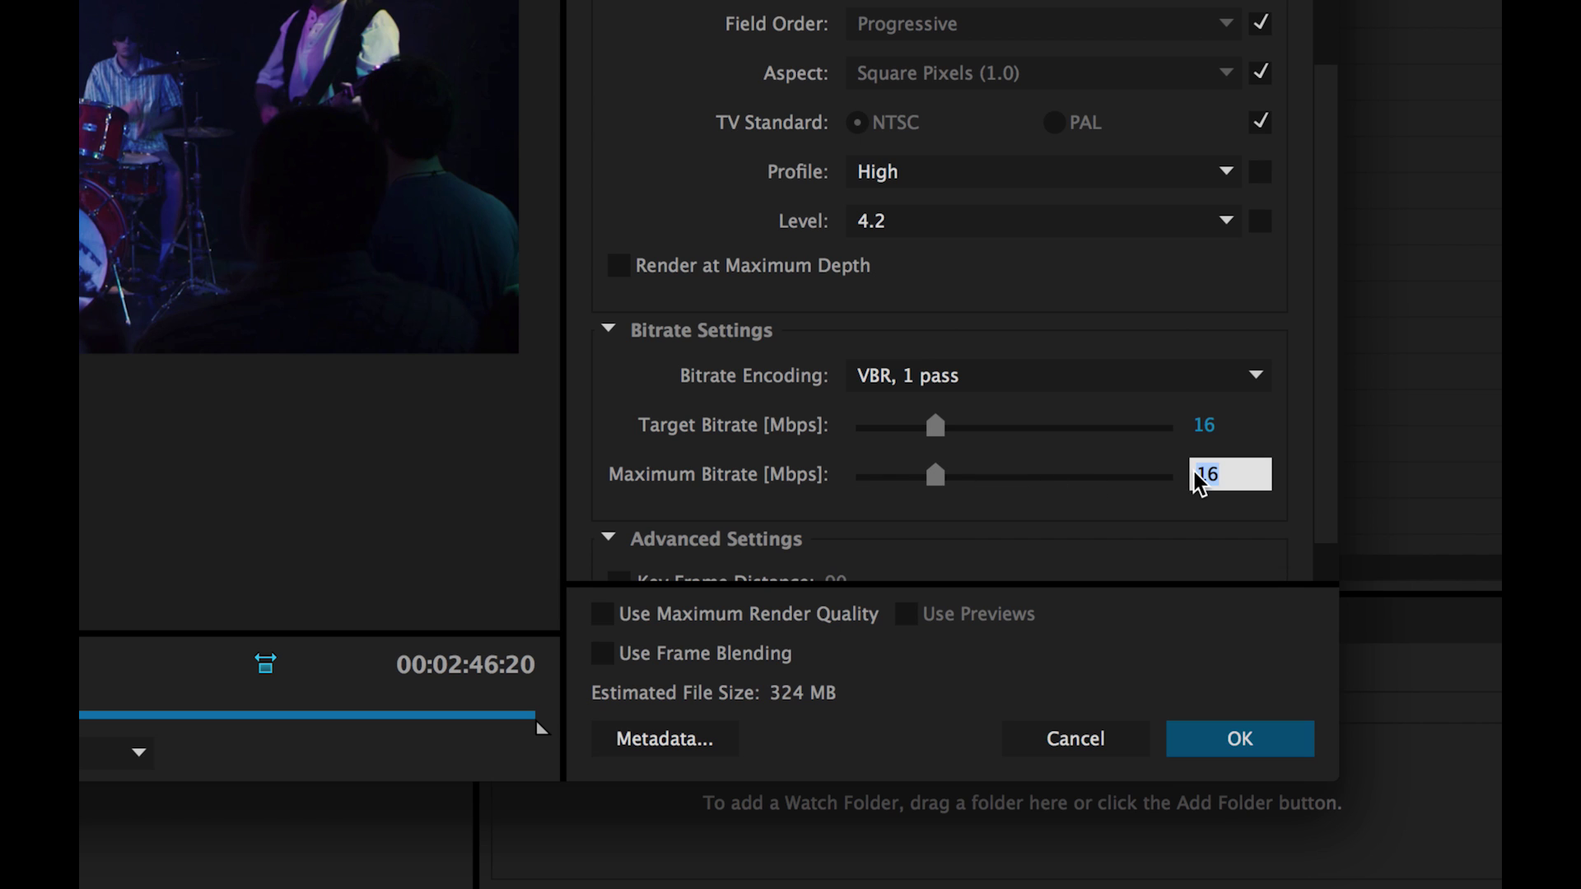
type("20")
key("Return")
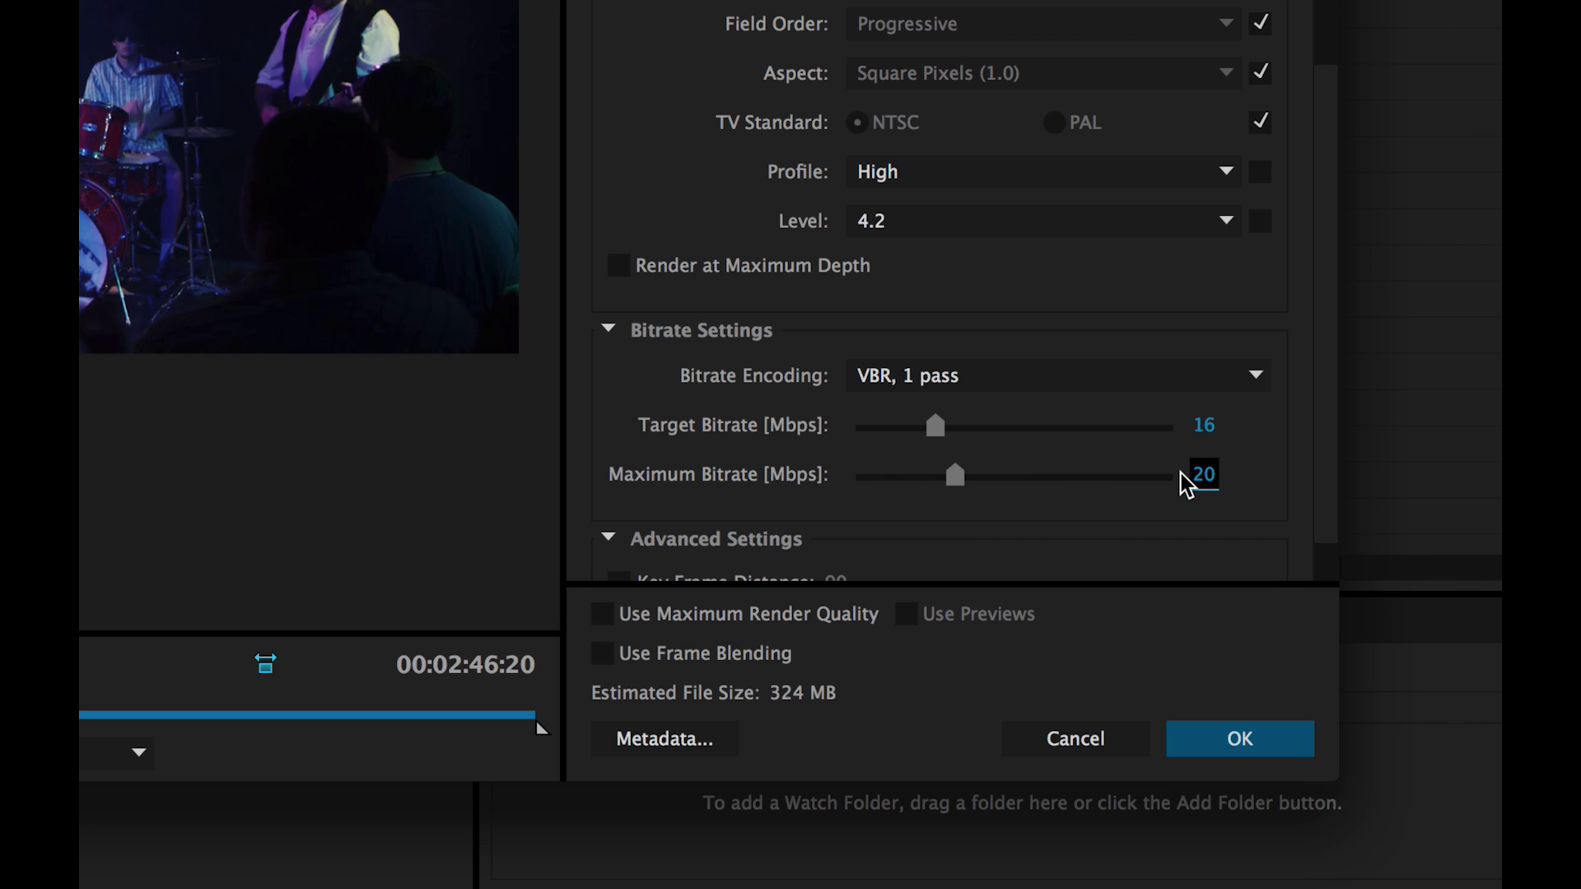
left_click(1118, 524)
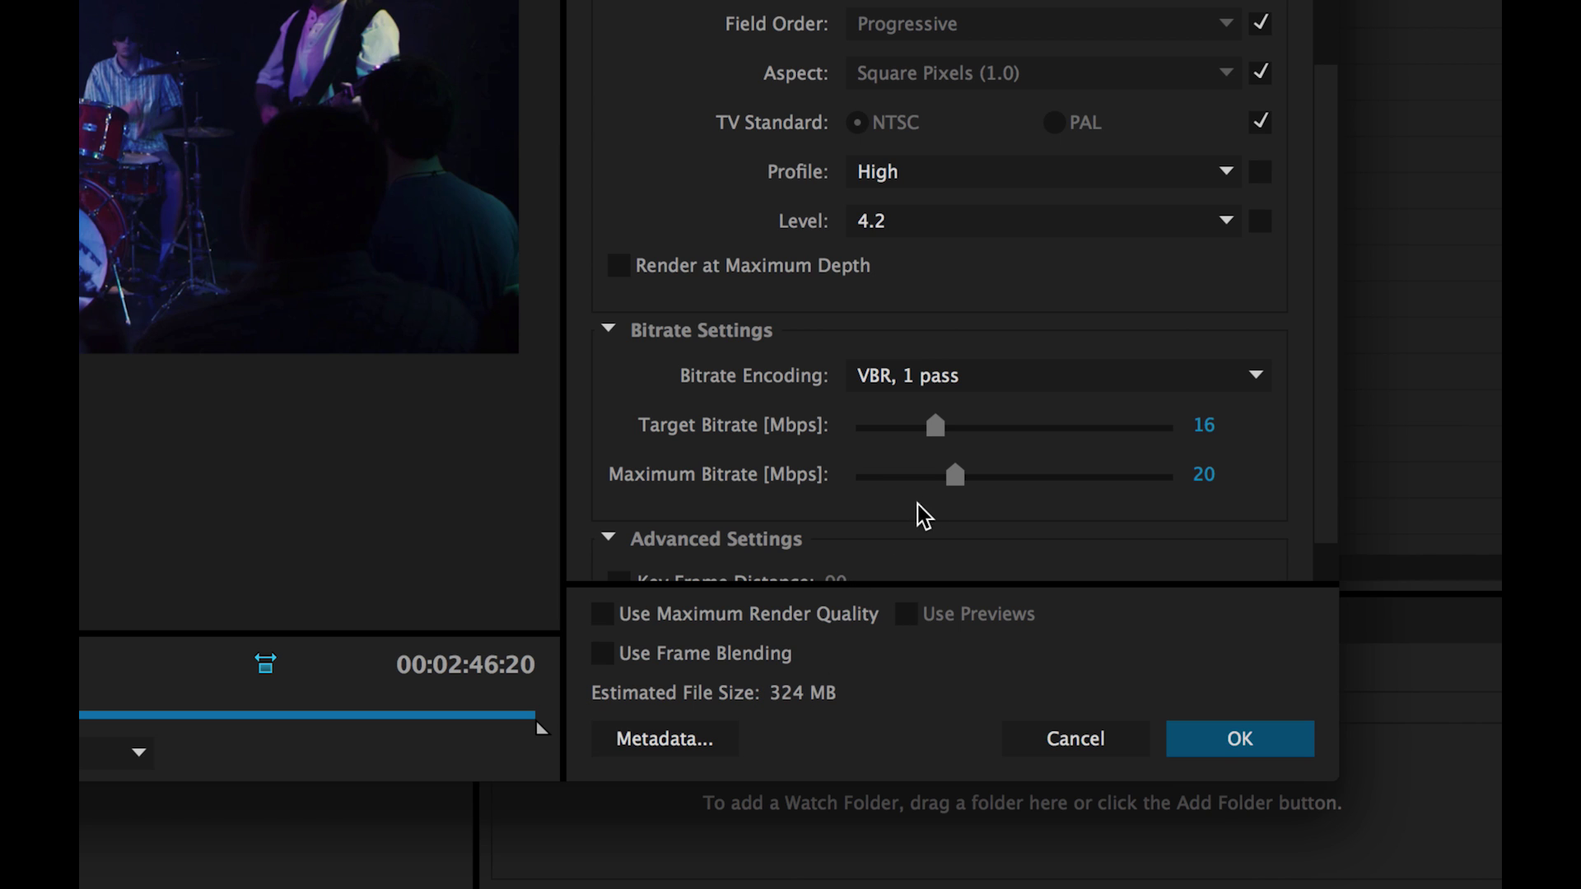
left_click(1018, 401)
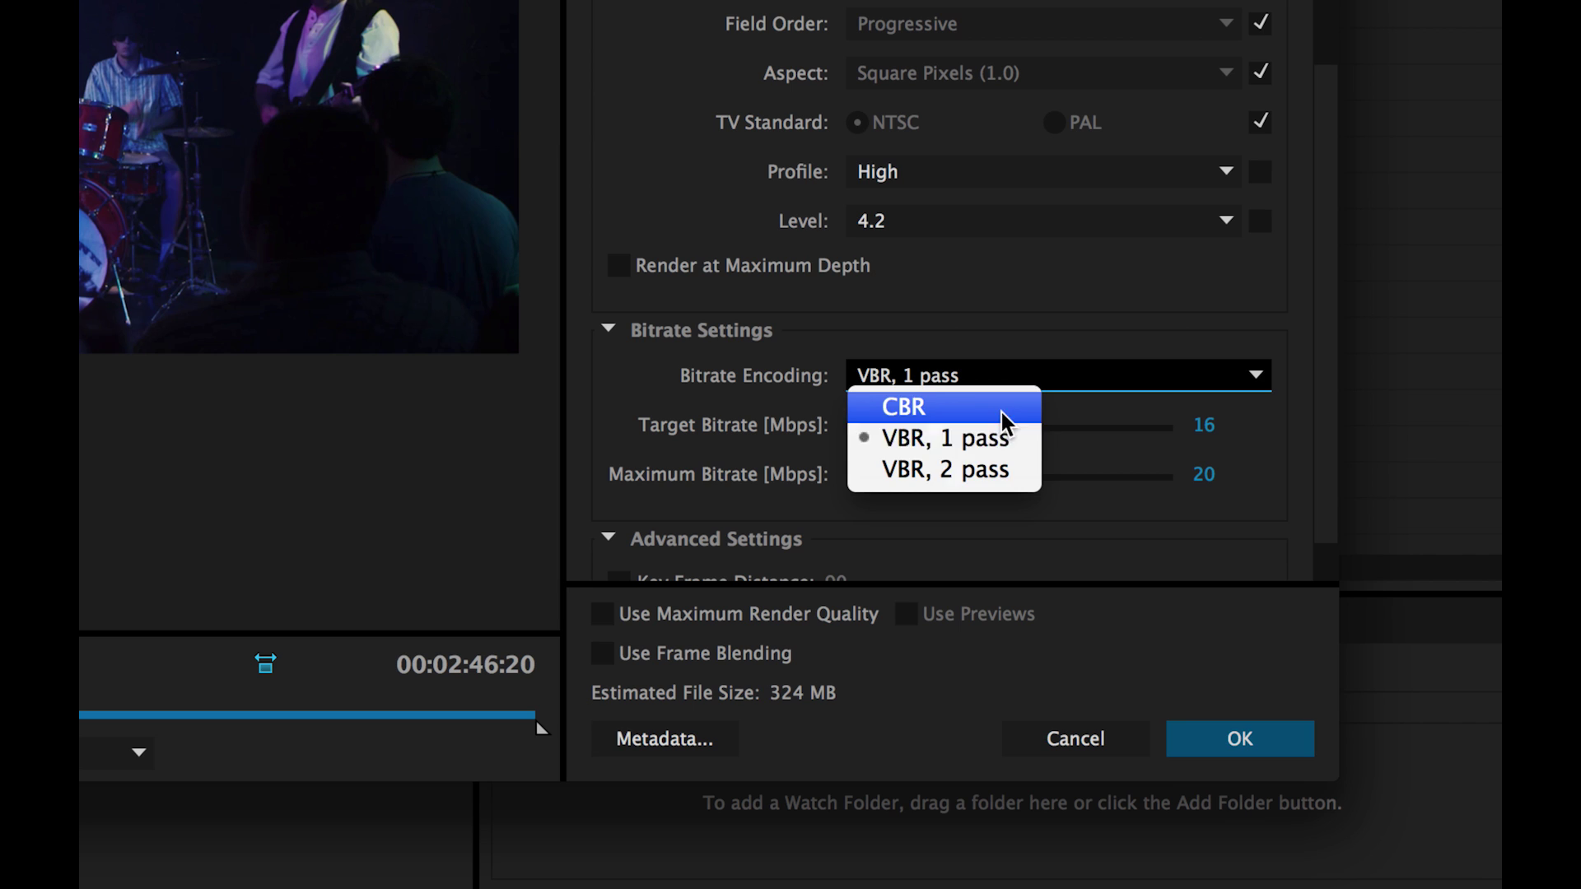
left_click(999, 467)
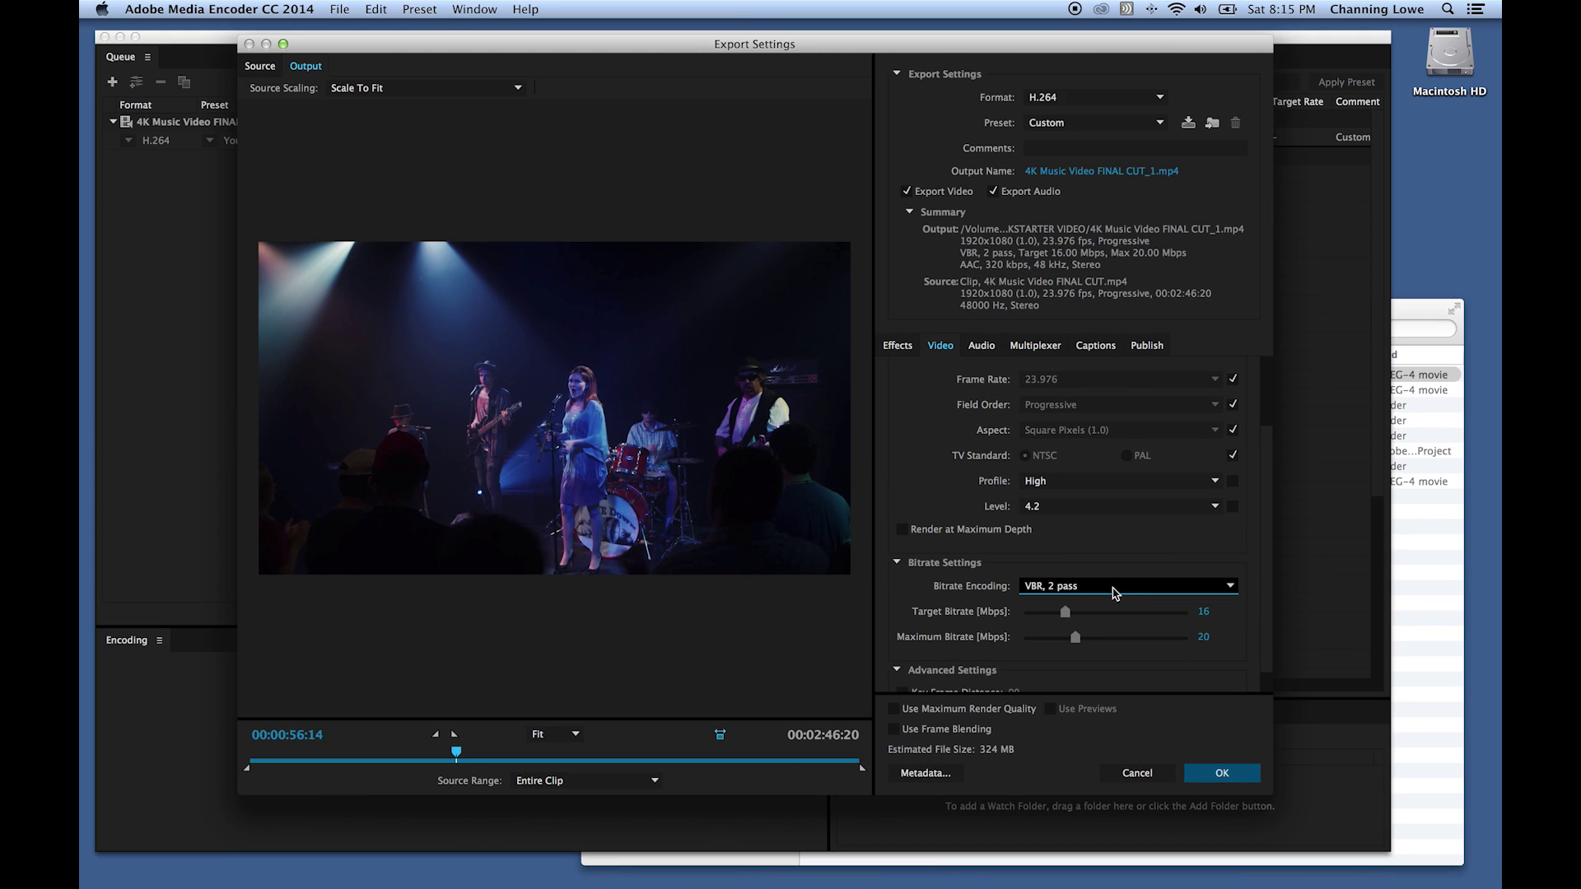
Set the output file to "Music Video FINAL 1080 YouTube" on the Desktop and accept the export settings
left_click(1064, 172)
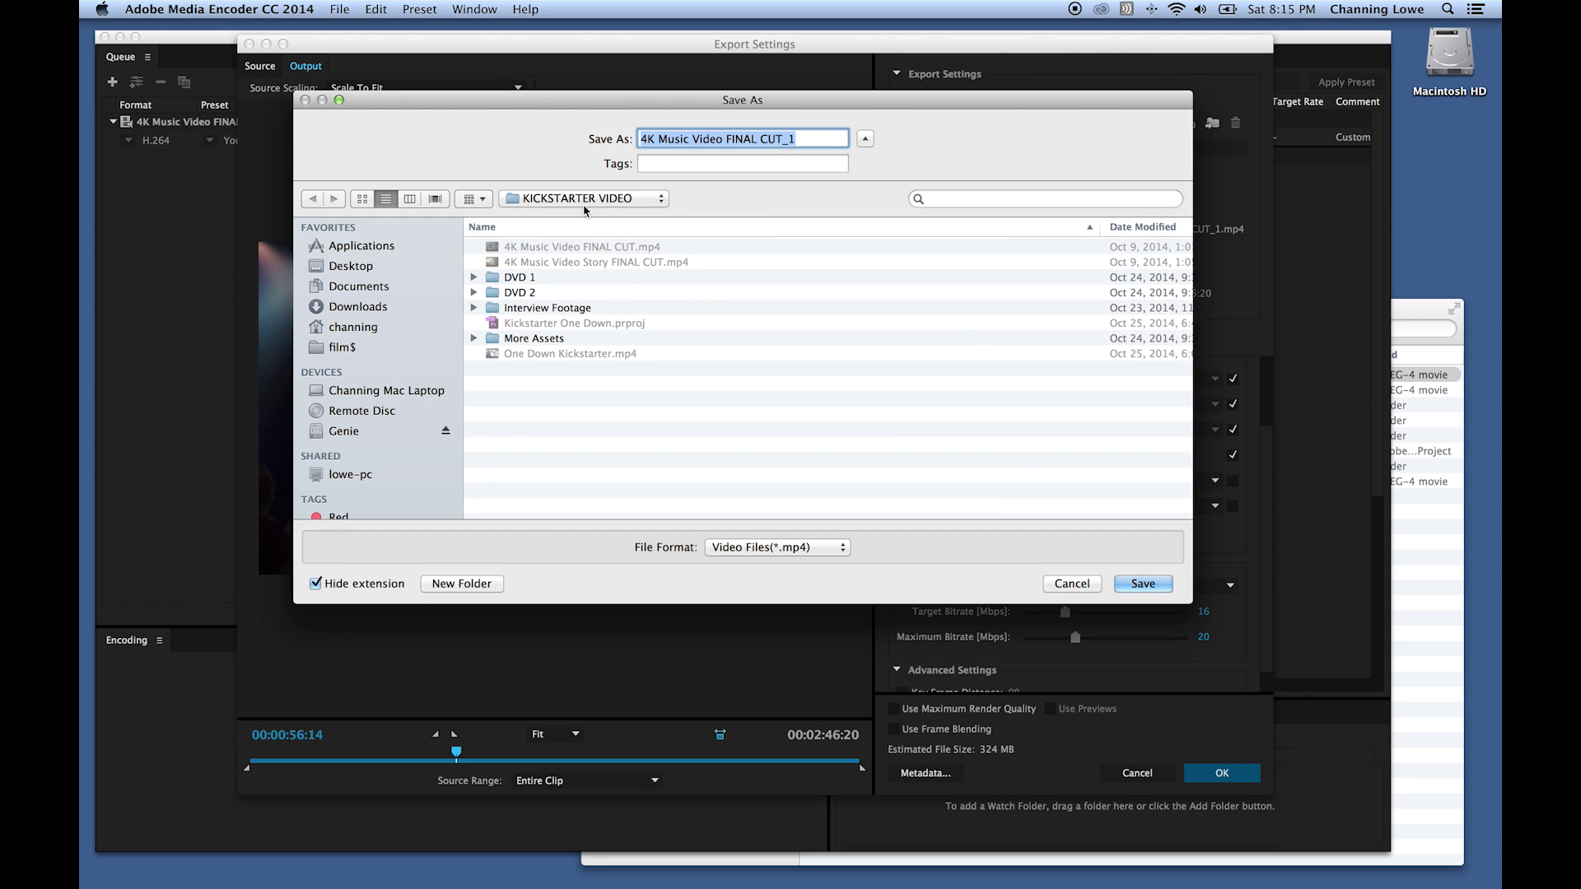
key("super+shift+d")
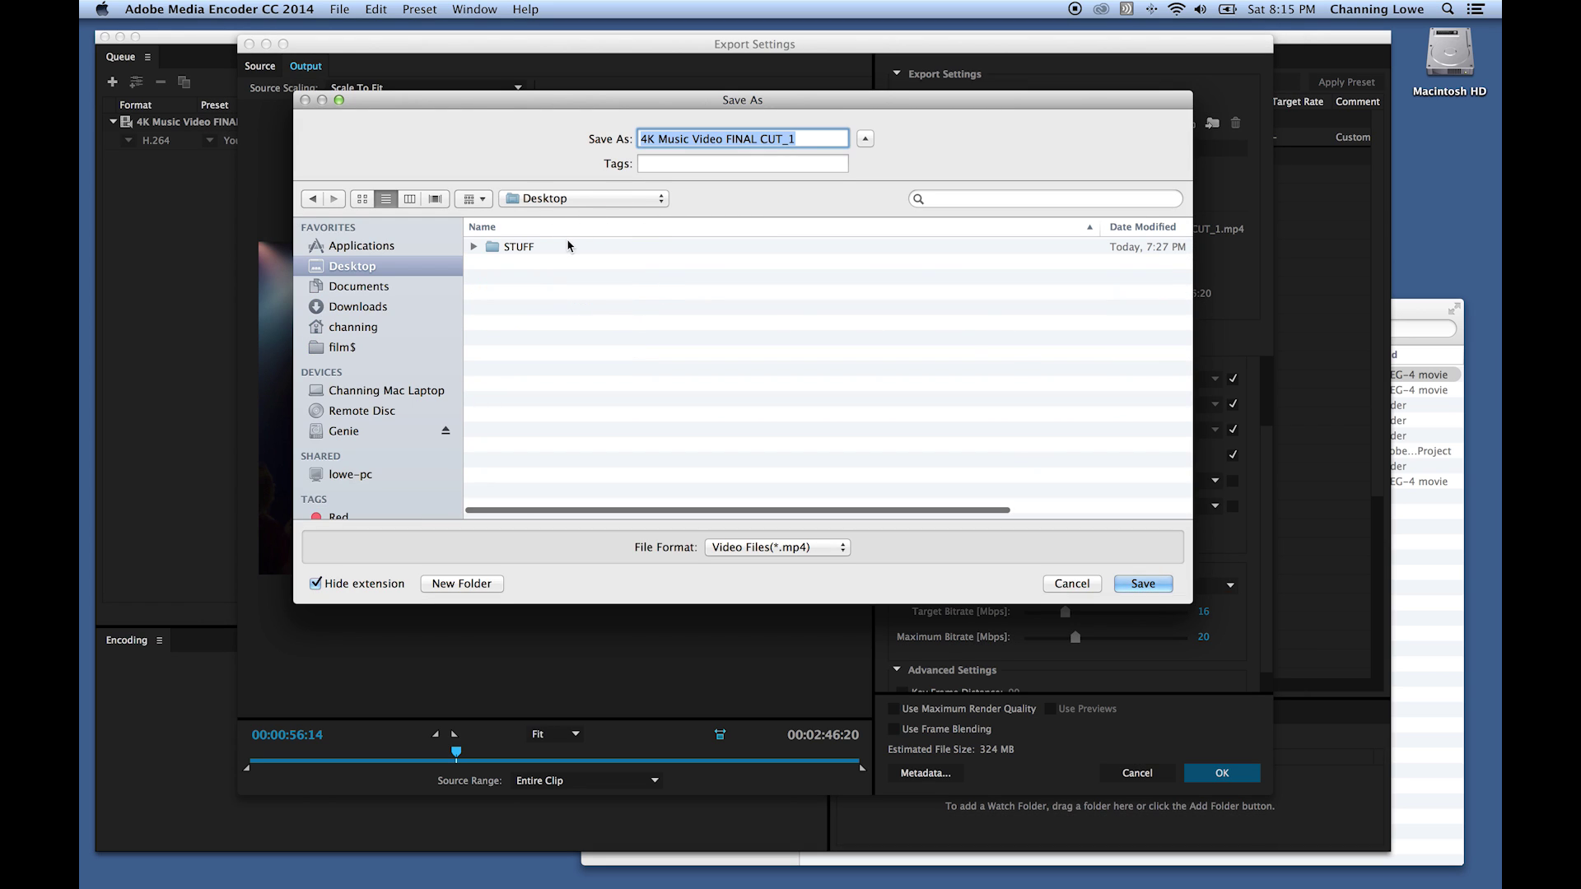
left_click(814, 139)
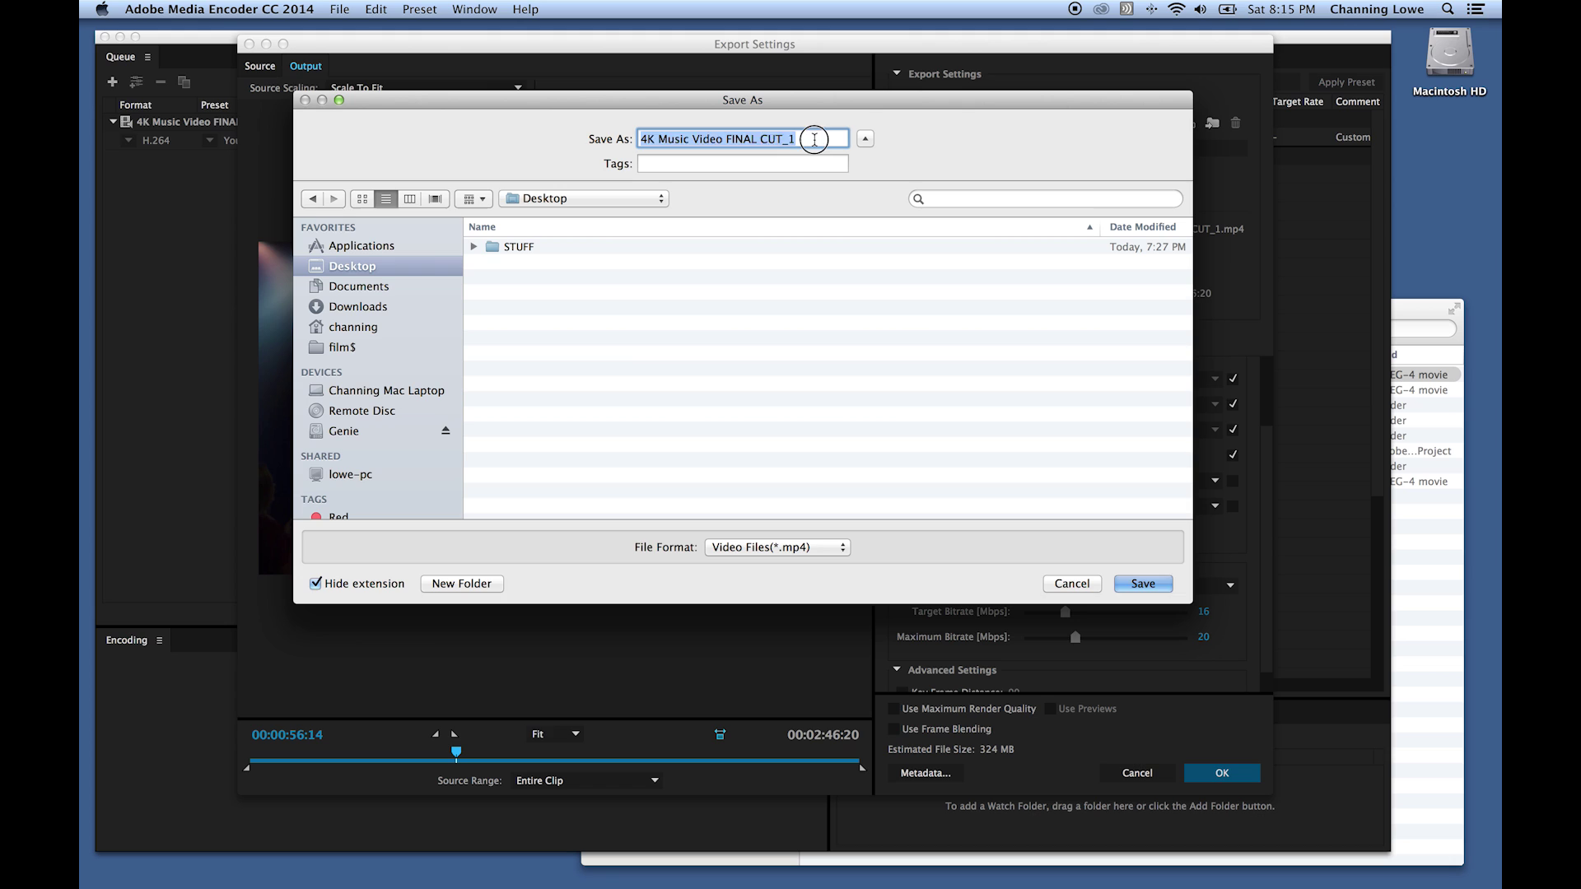
double_click(648, 139)
key("BackSpace")
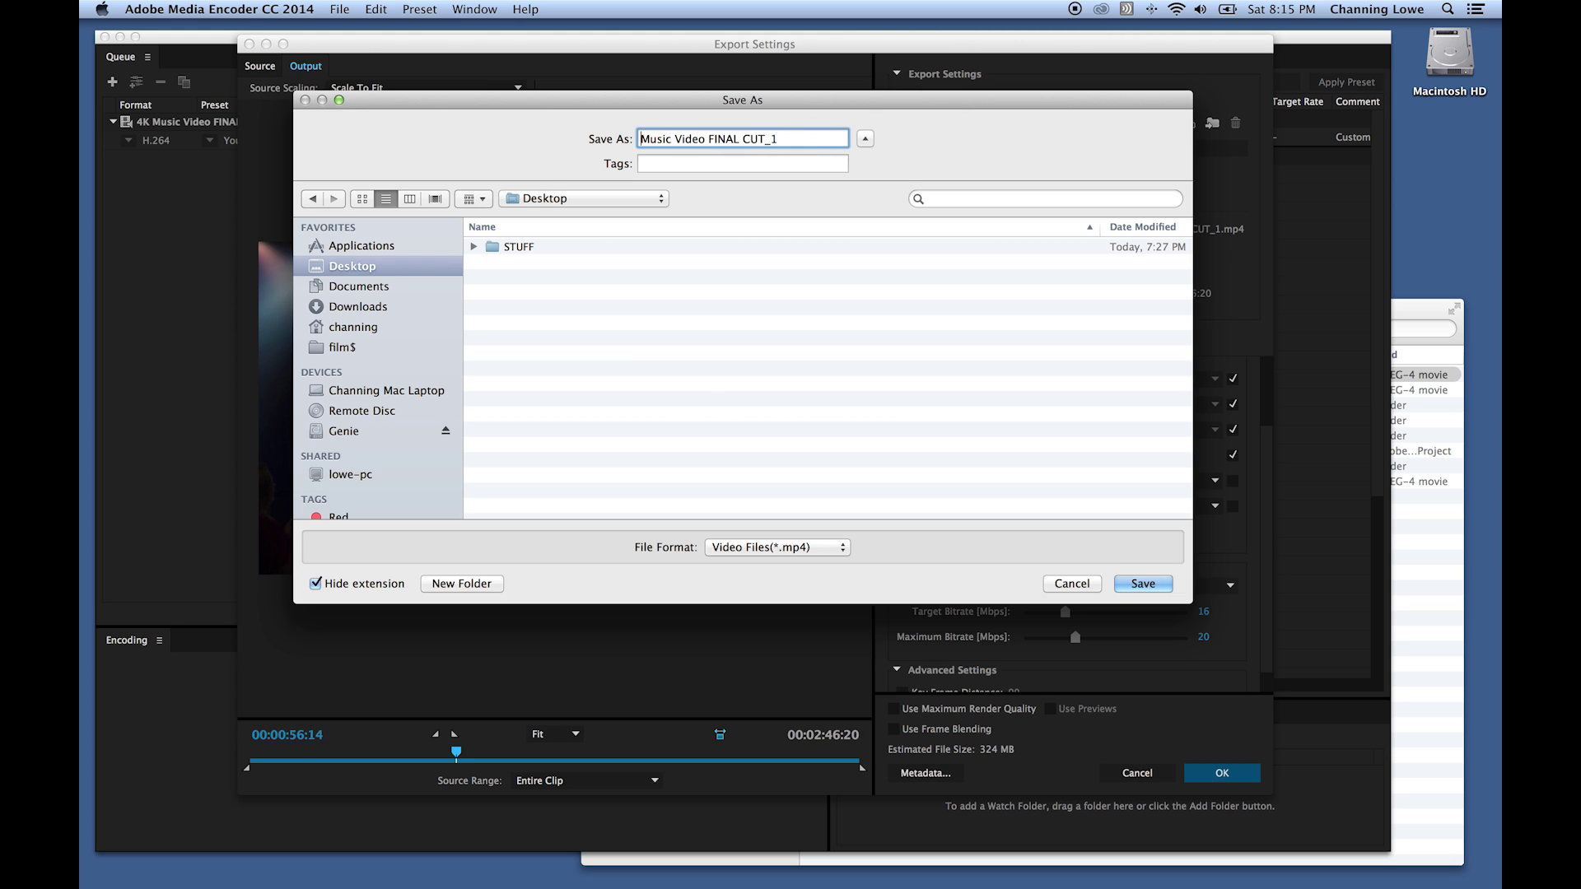
left_click(757, 138)
double_click(758, 138)
key("BackSpace")
type("1080 YouTube")
left_click(1143, 583)
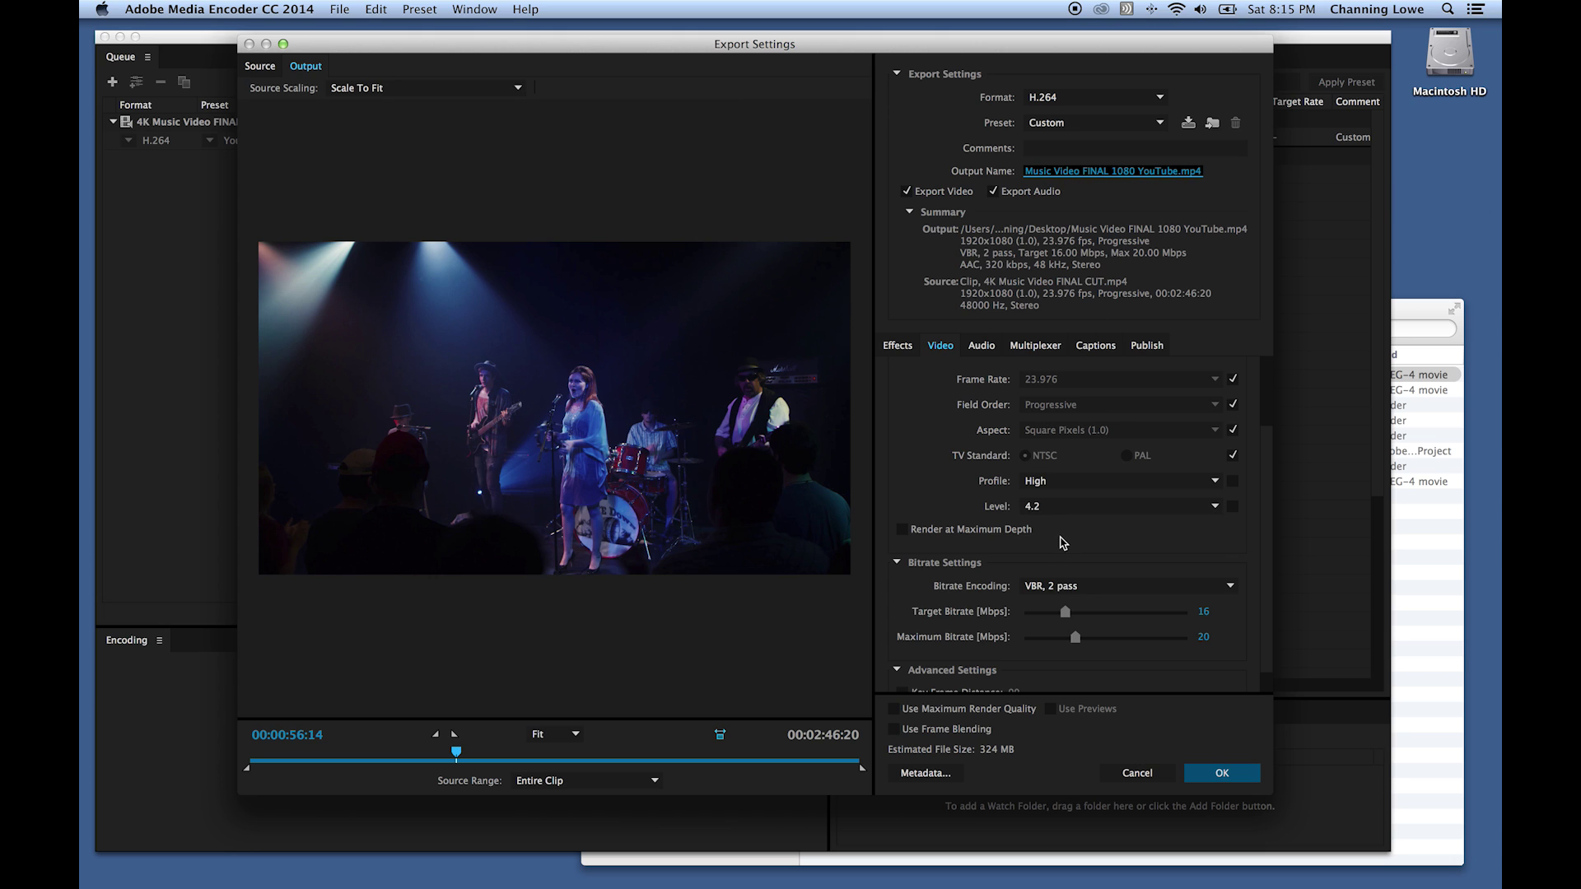
left_click(1211, 772)
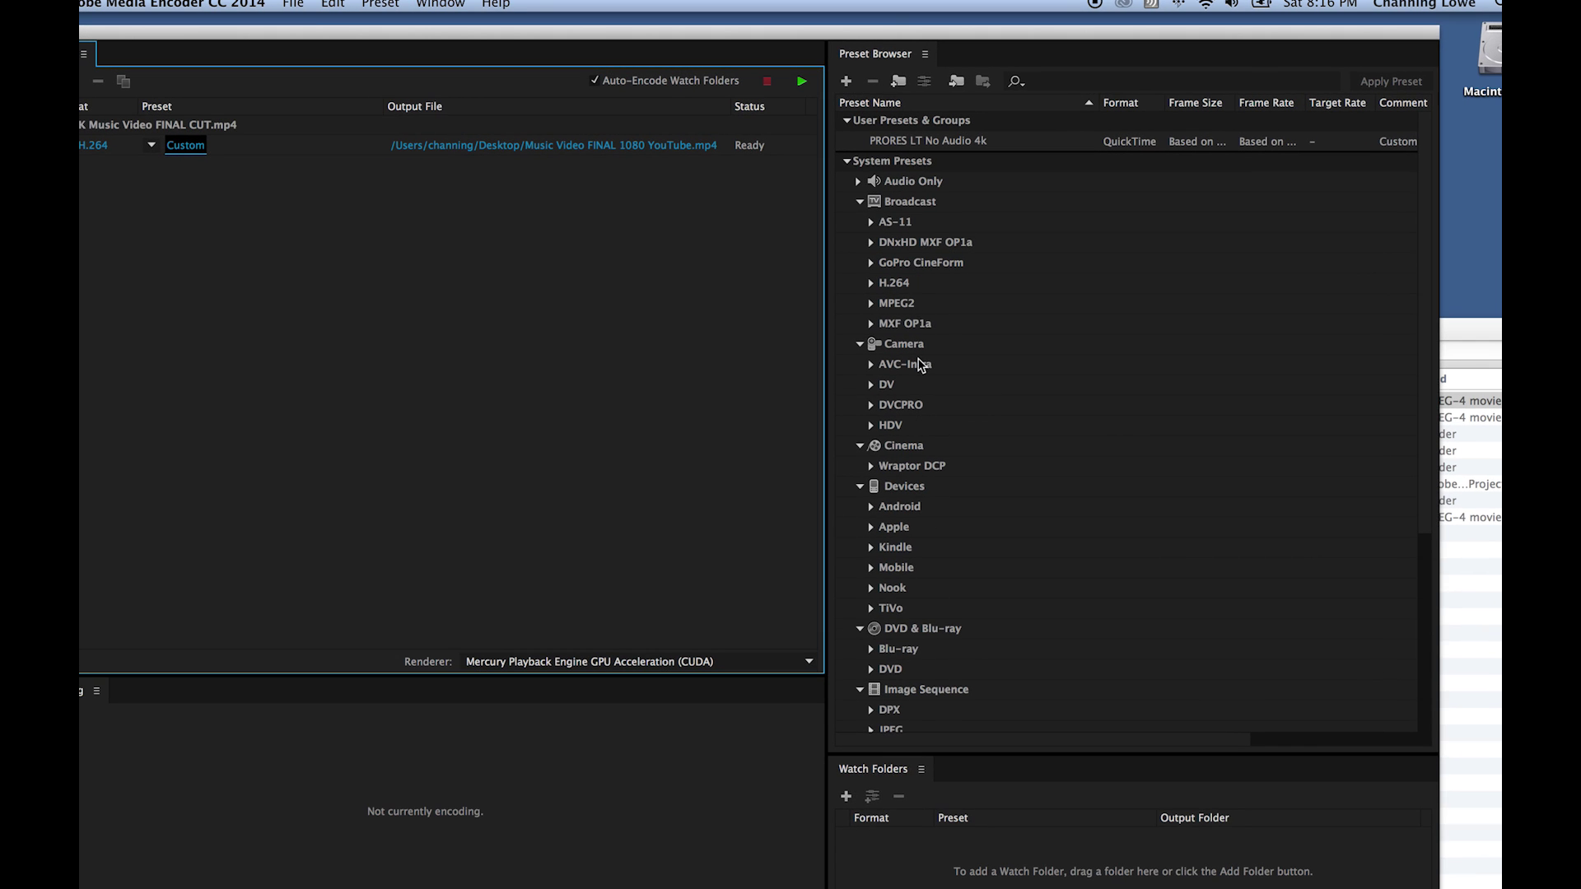
scroll(920, 365, "down", 7)
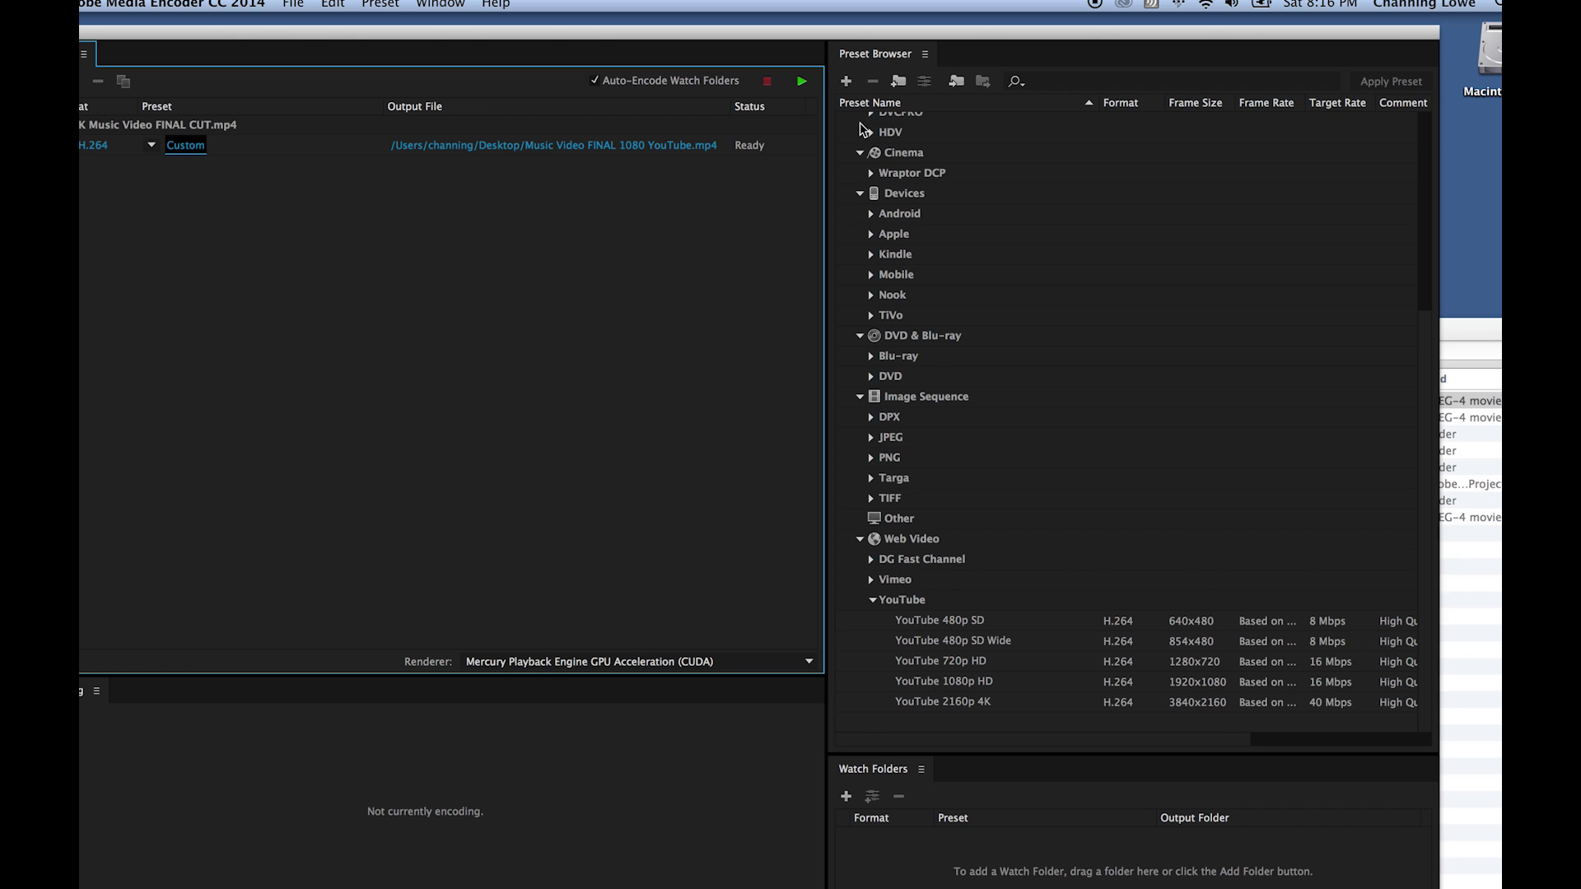
scroll(862, 129, "up", 7)
left_click(845, 80)
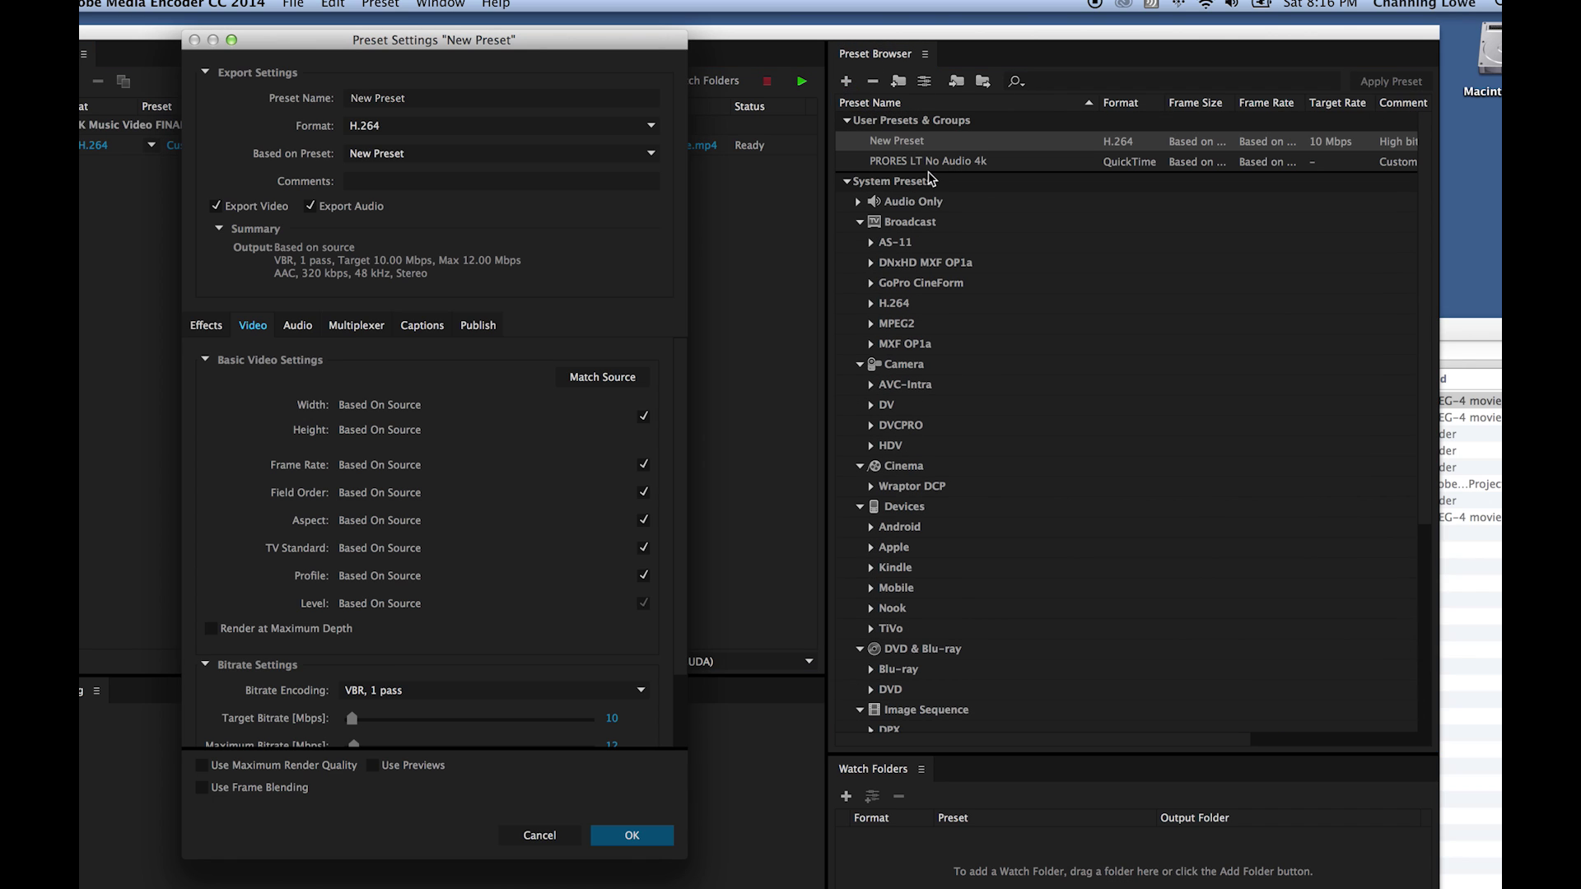
left_click_drag(437, 39, 827, 50)
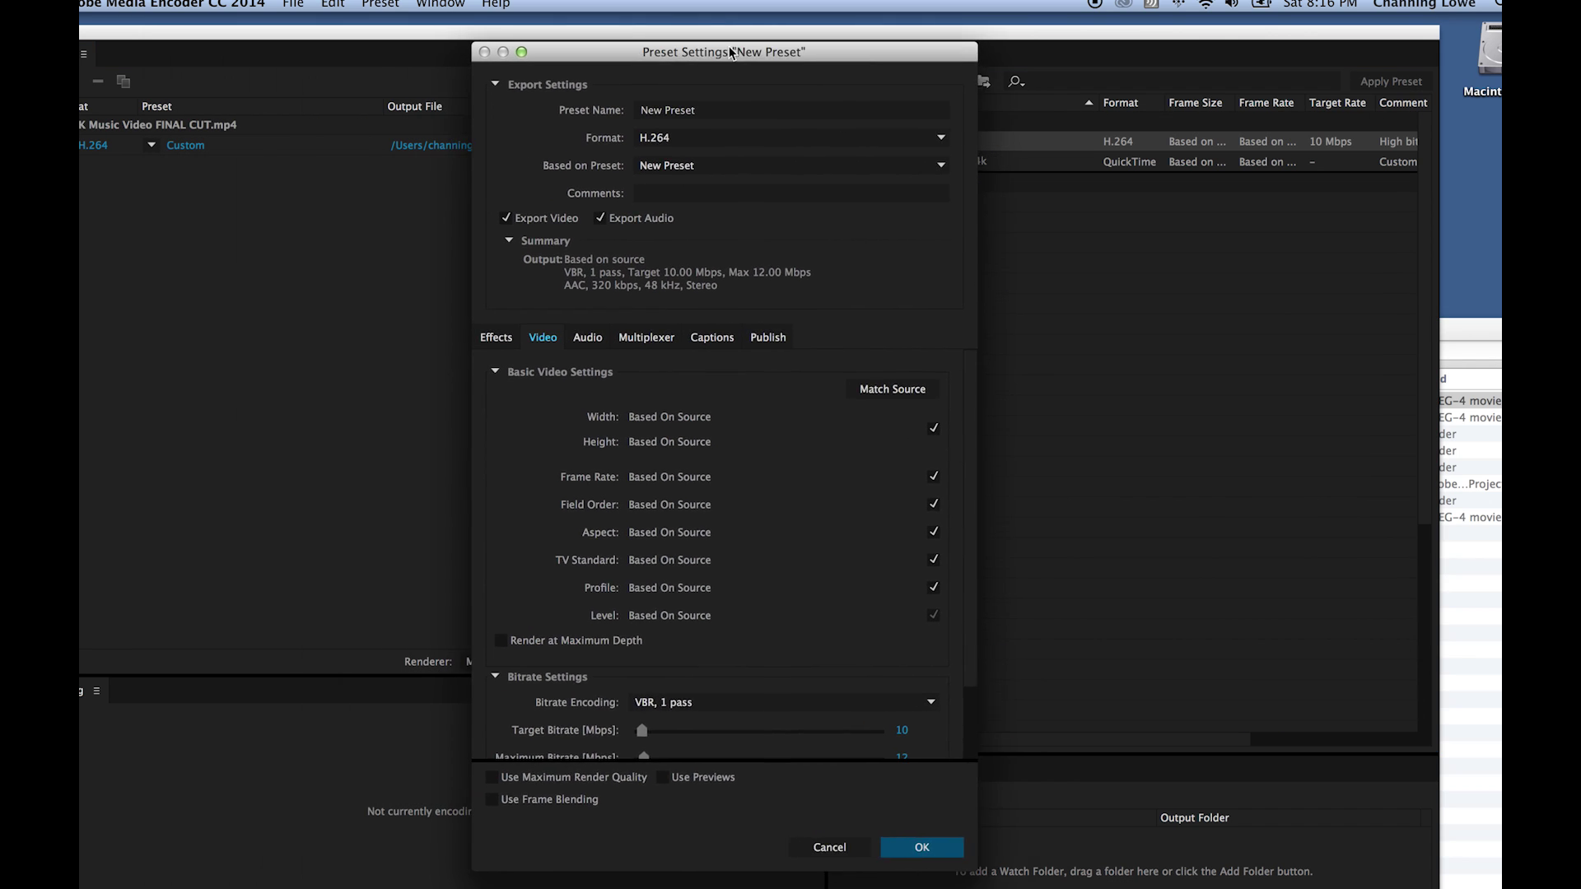
left_click(798, 113)
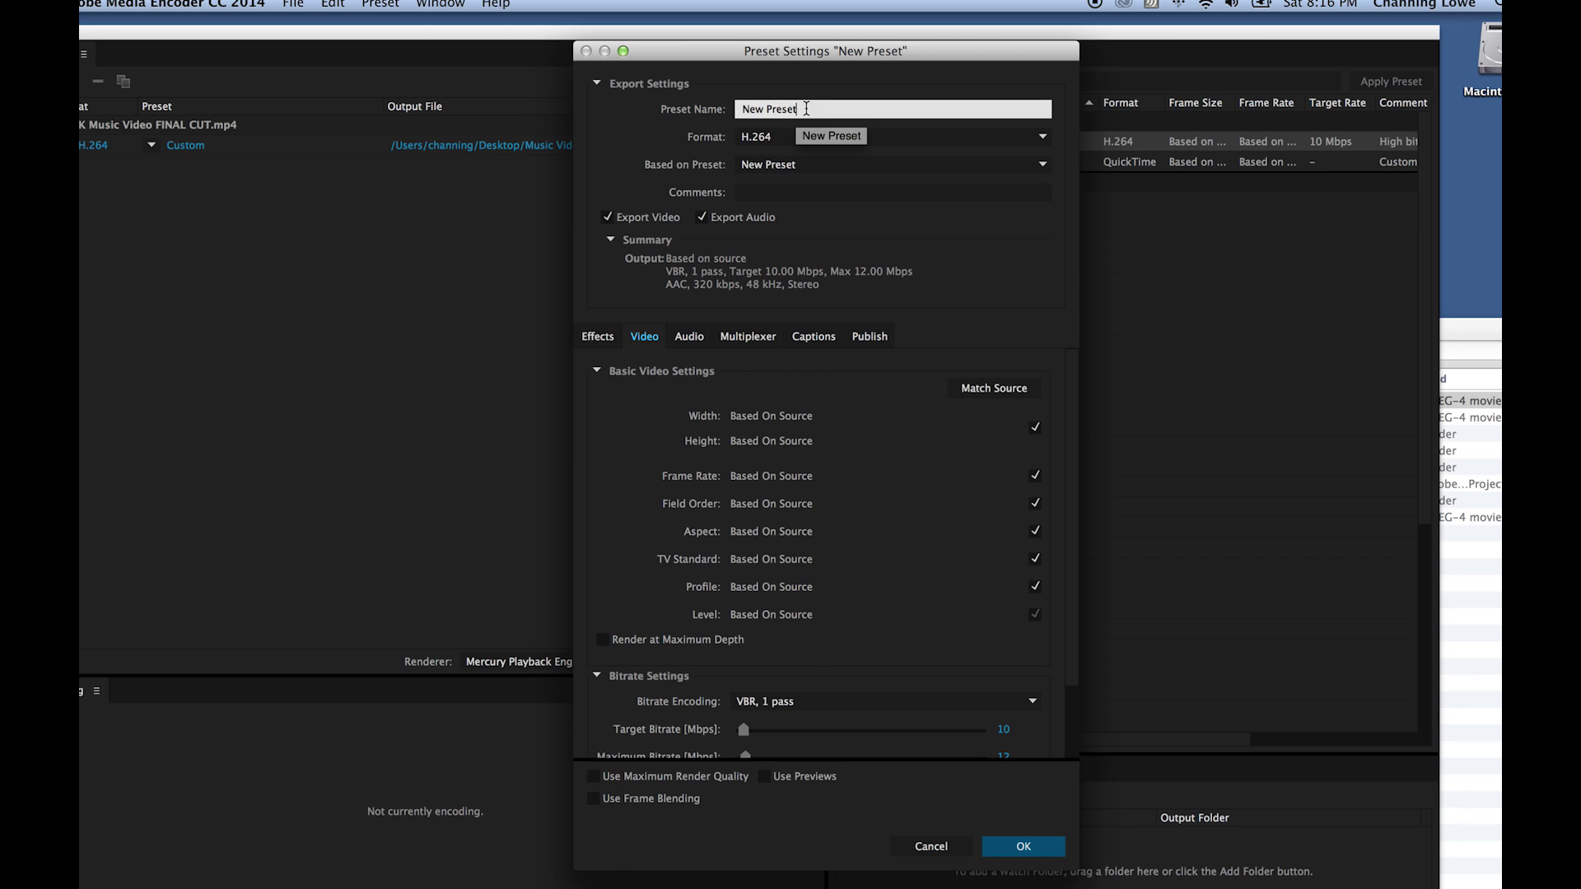
type("YouTube Custom 2-pass")
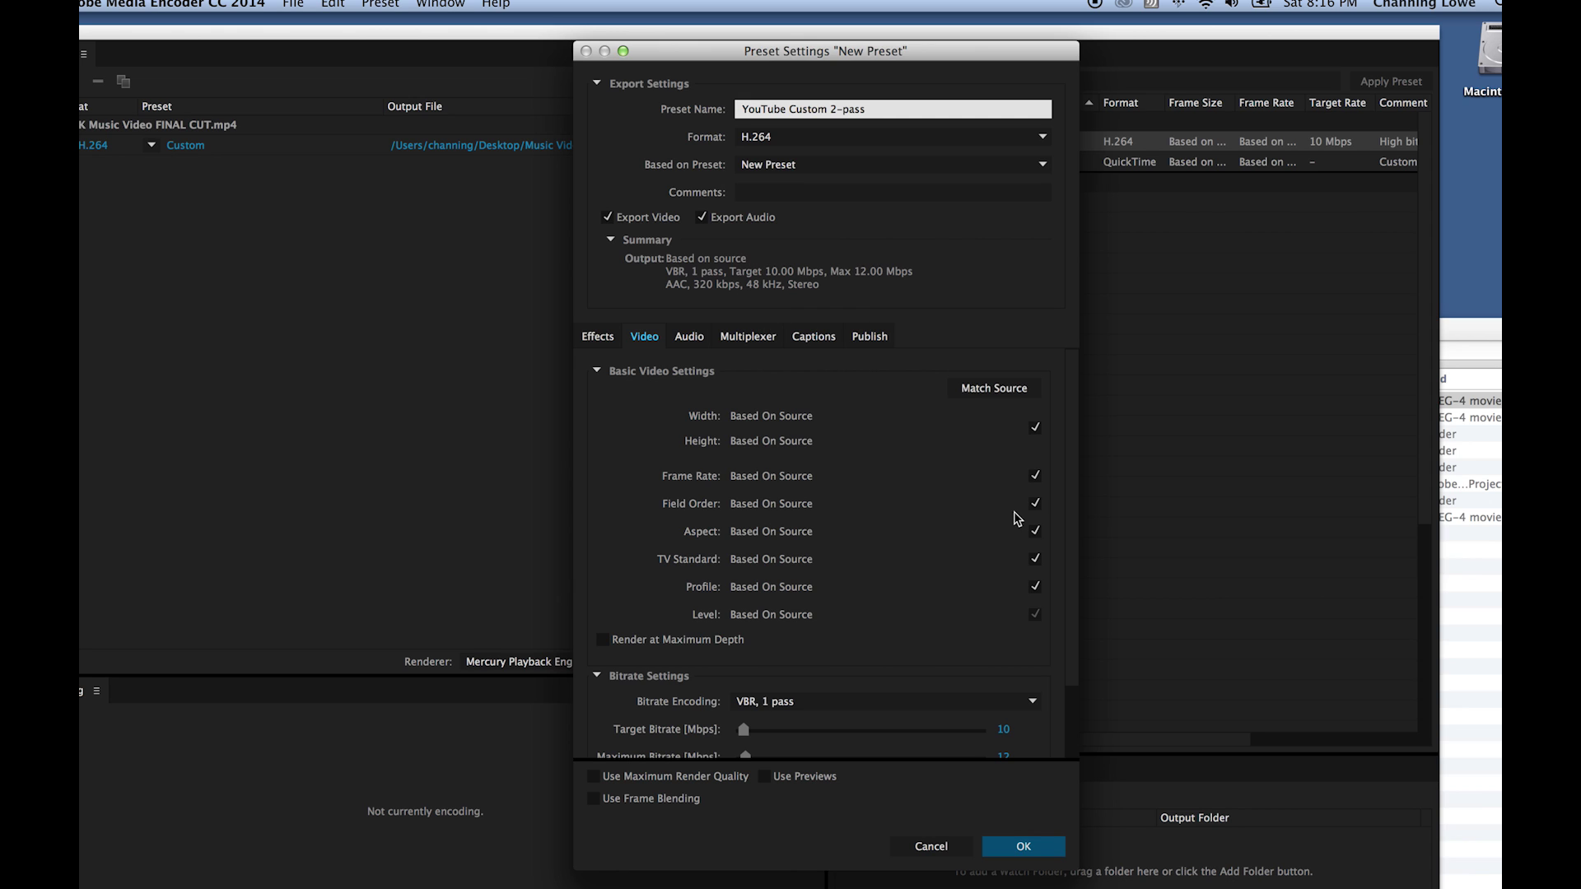
left_click(957, 846)
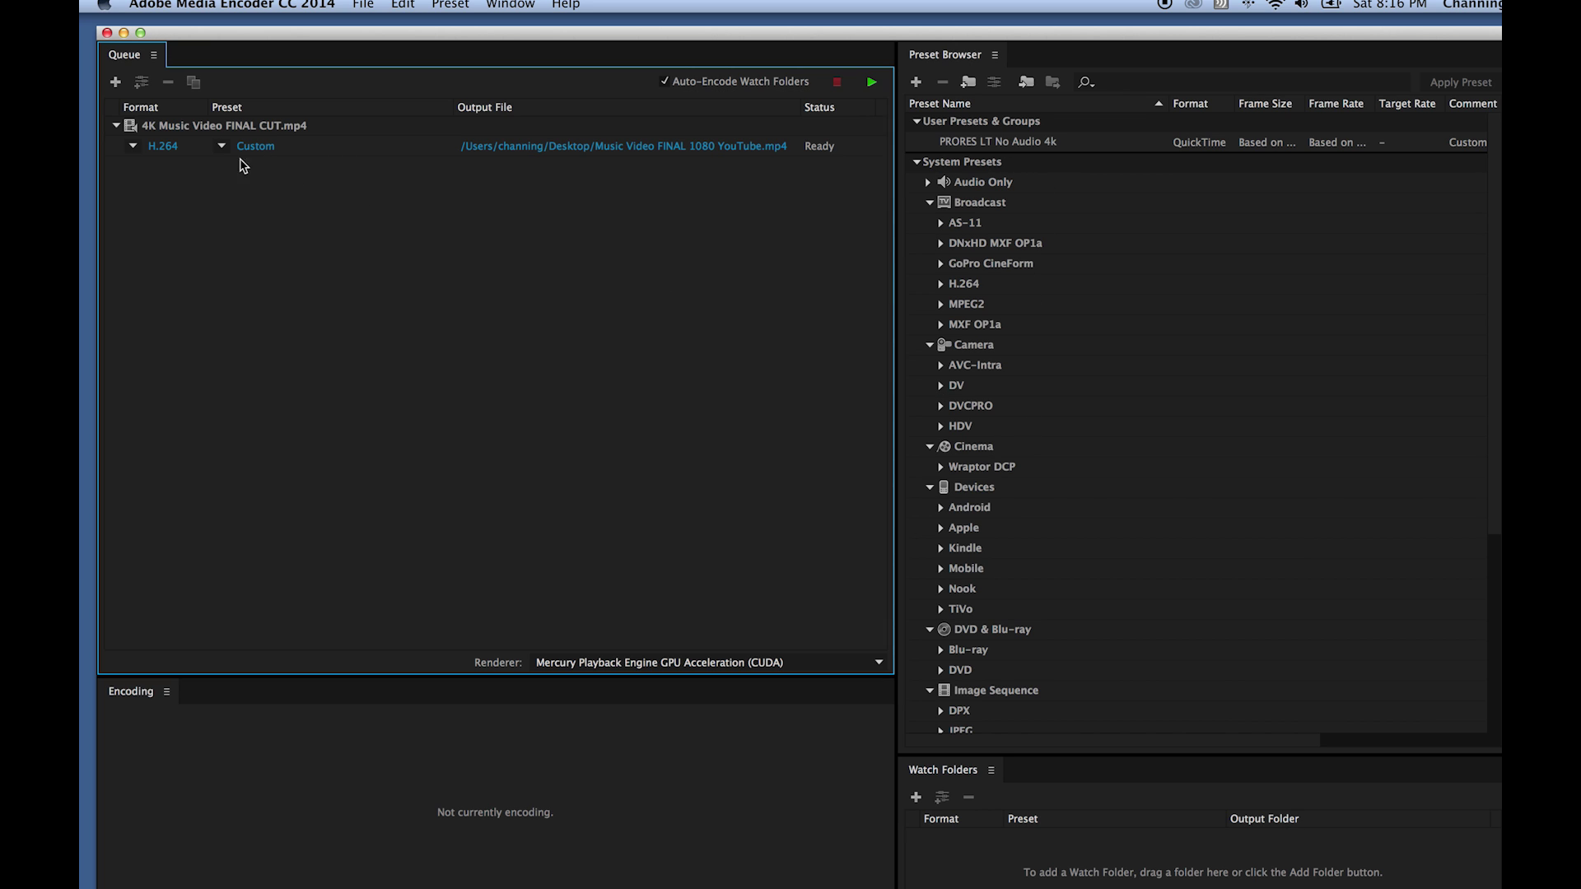
Save the queued video's custom export settings as a preset named "YouTube - 2-pass 1080" and accept the export settings
left_click(244, 148)
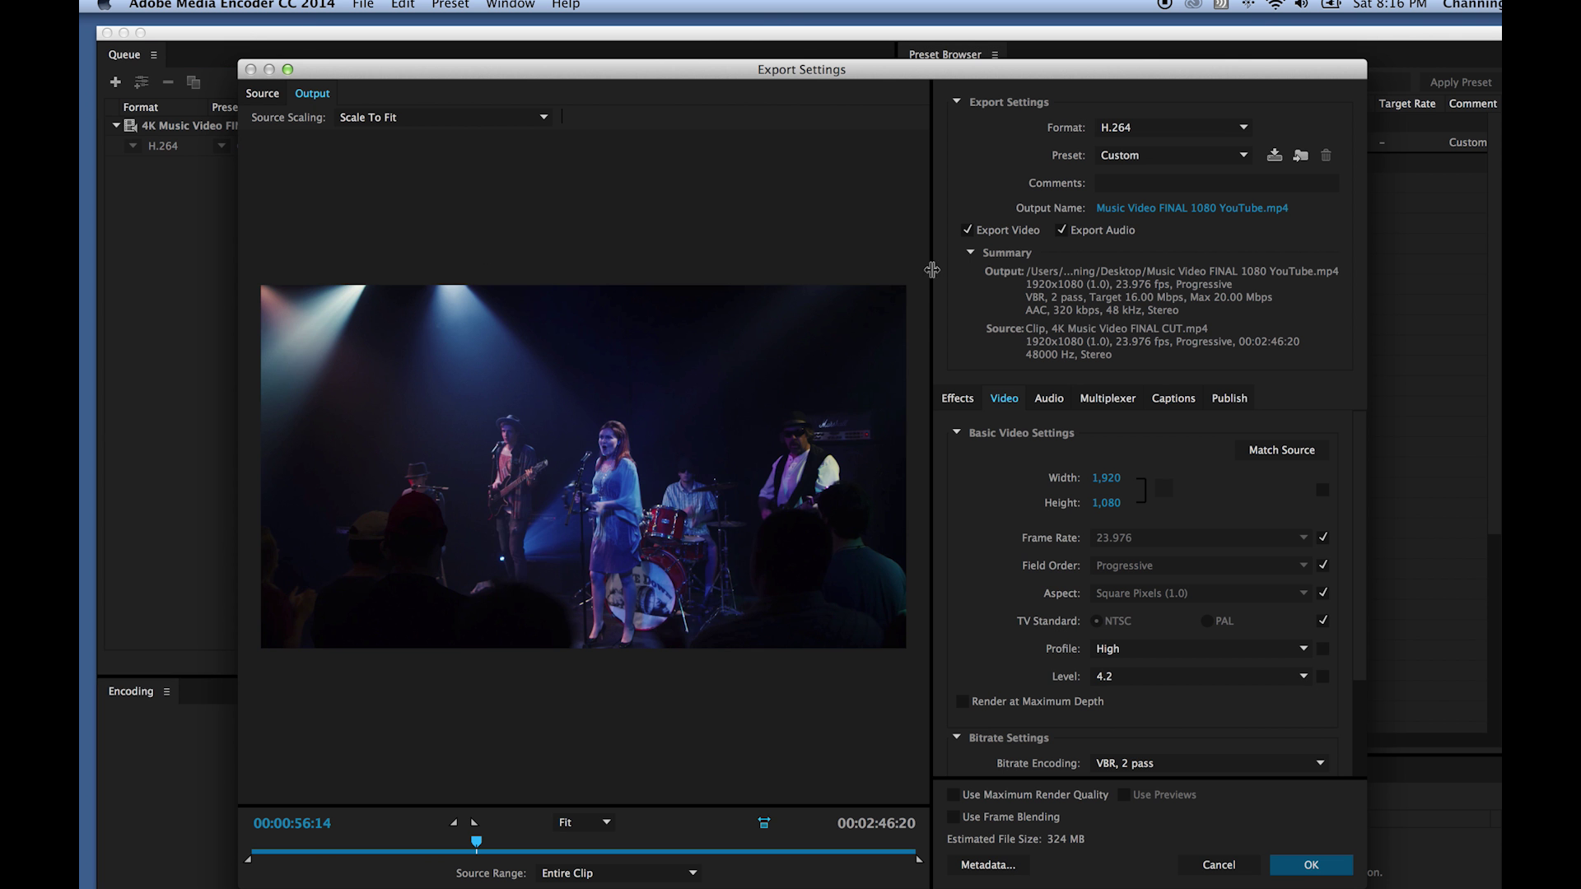
left_click_drag(1161, 73, 1149, 103)
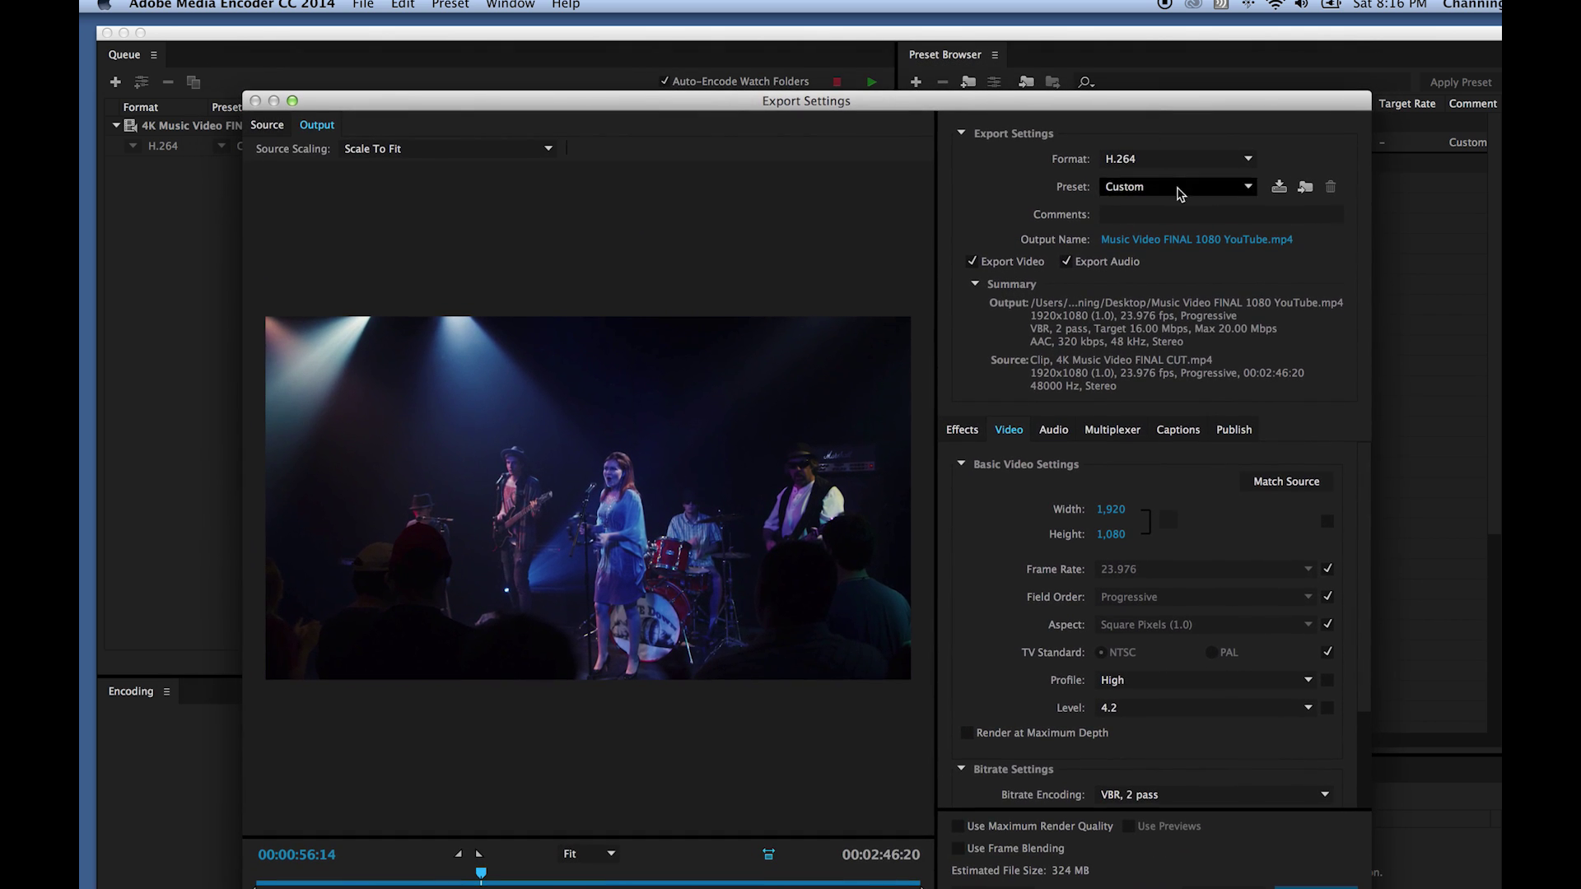
left_click(1279, 188)
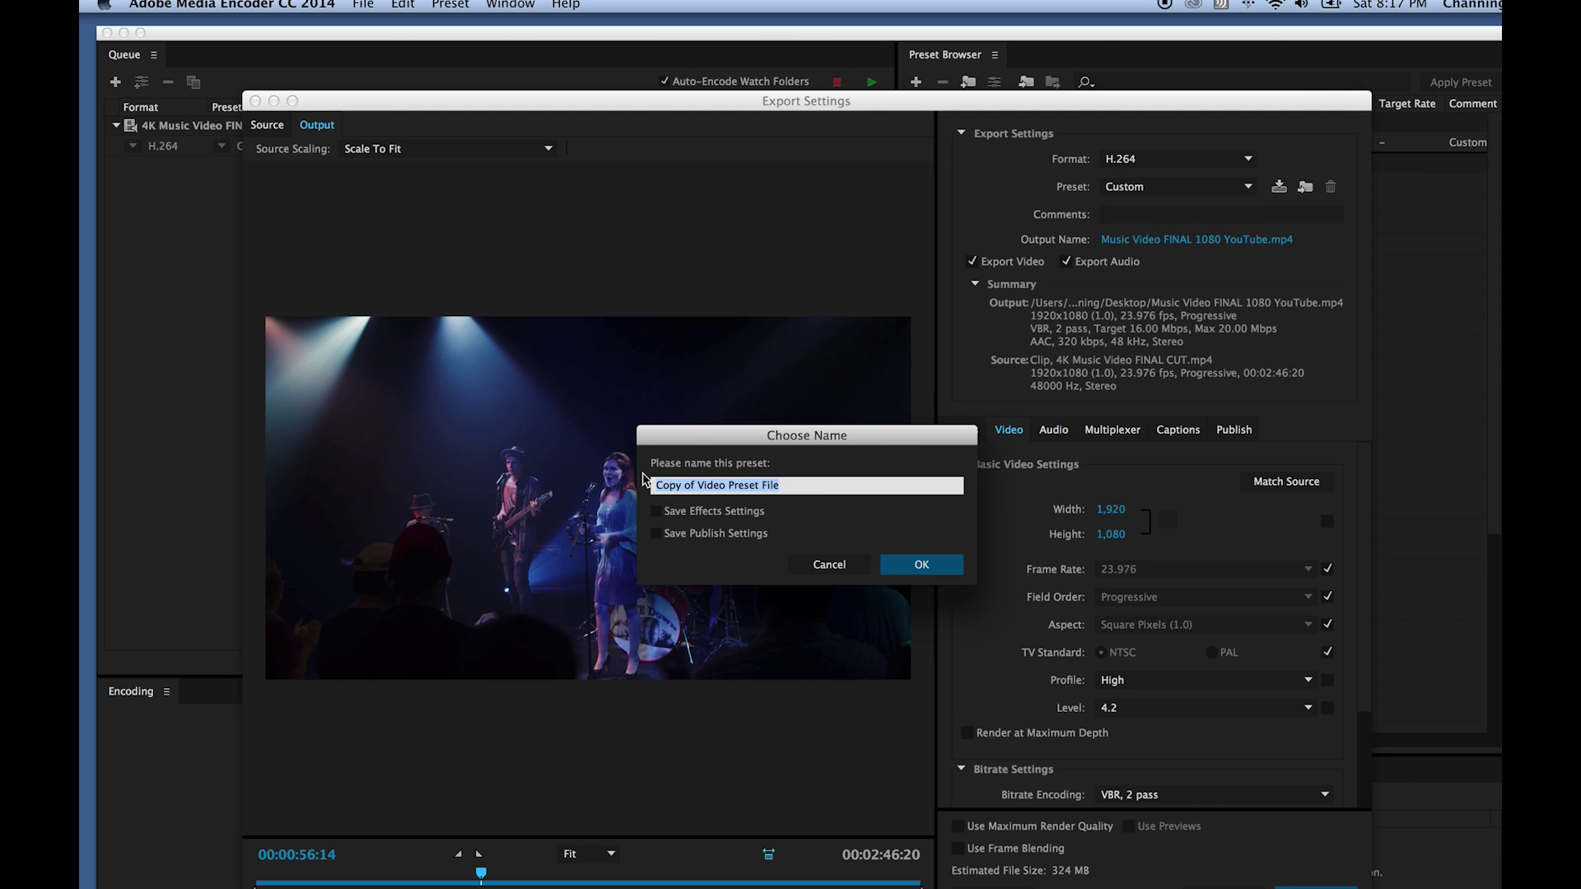
type("YouTube - 2-pass 1080")
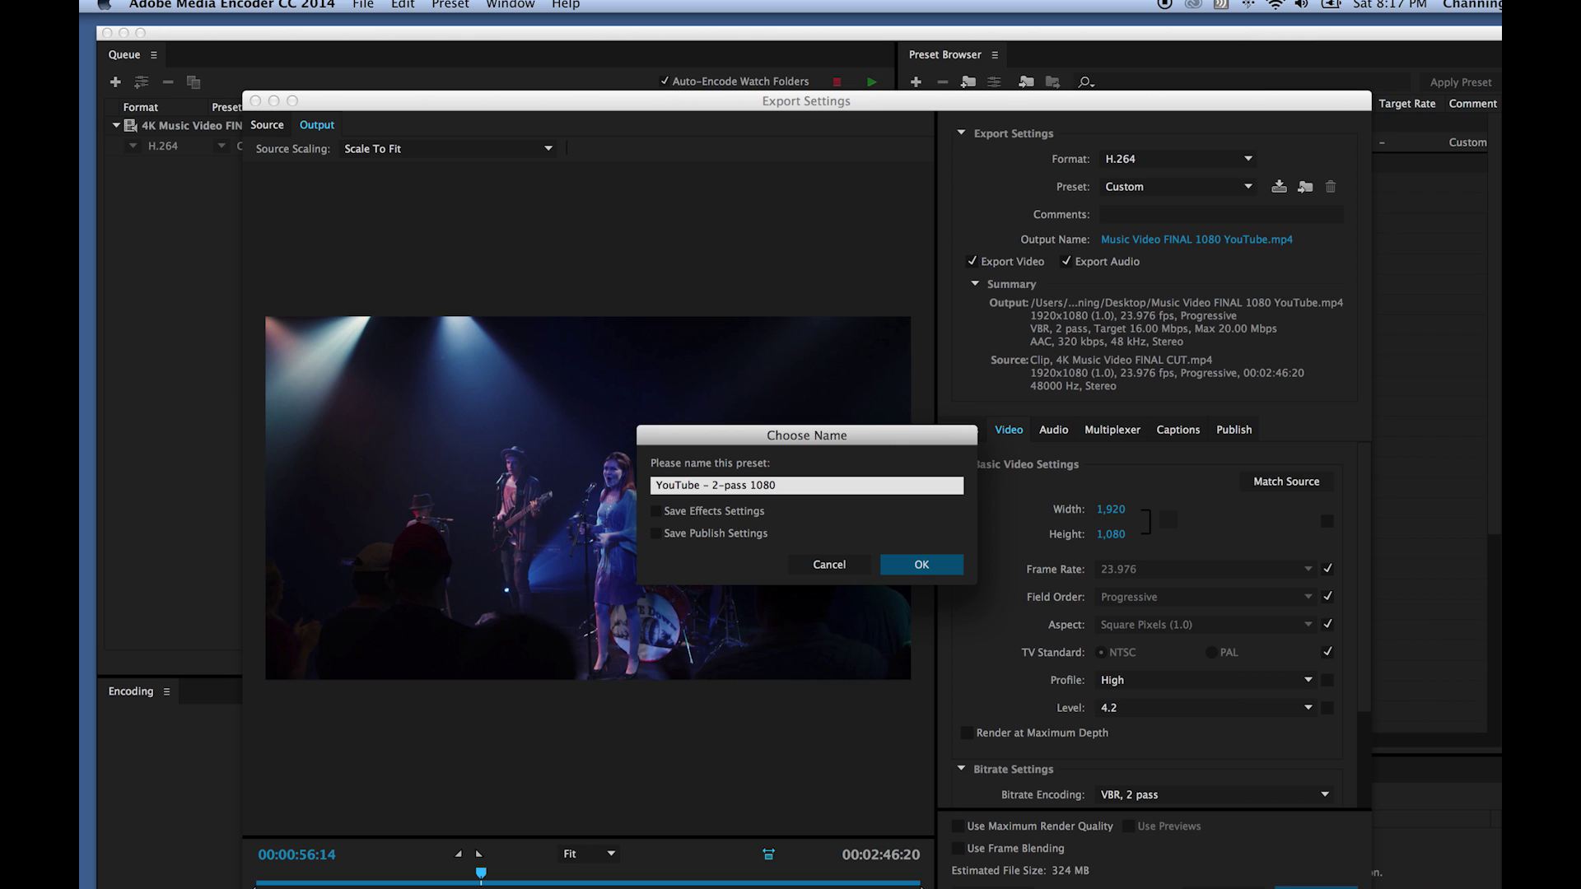
left_click(909, 564)
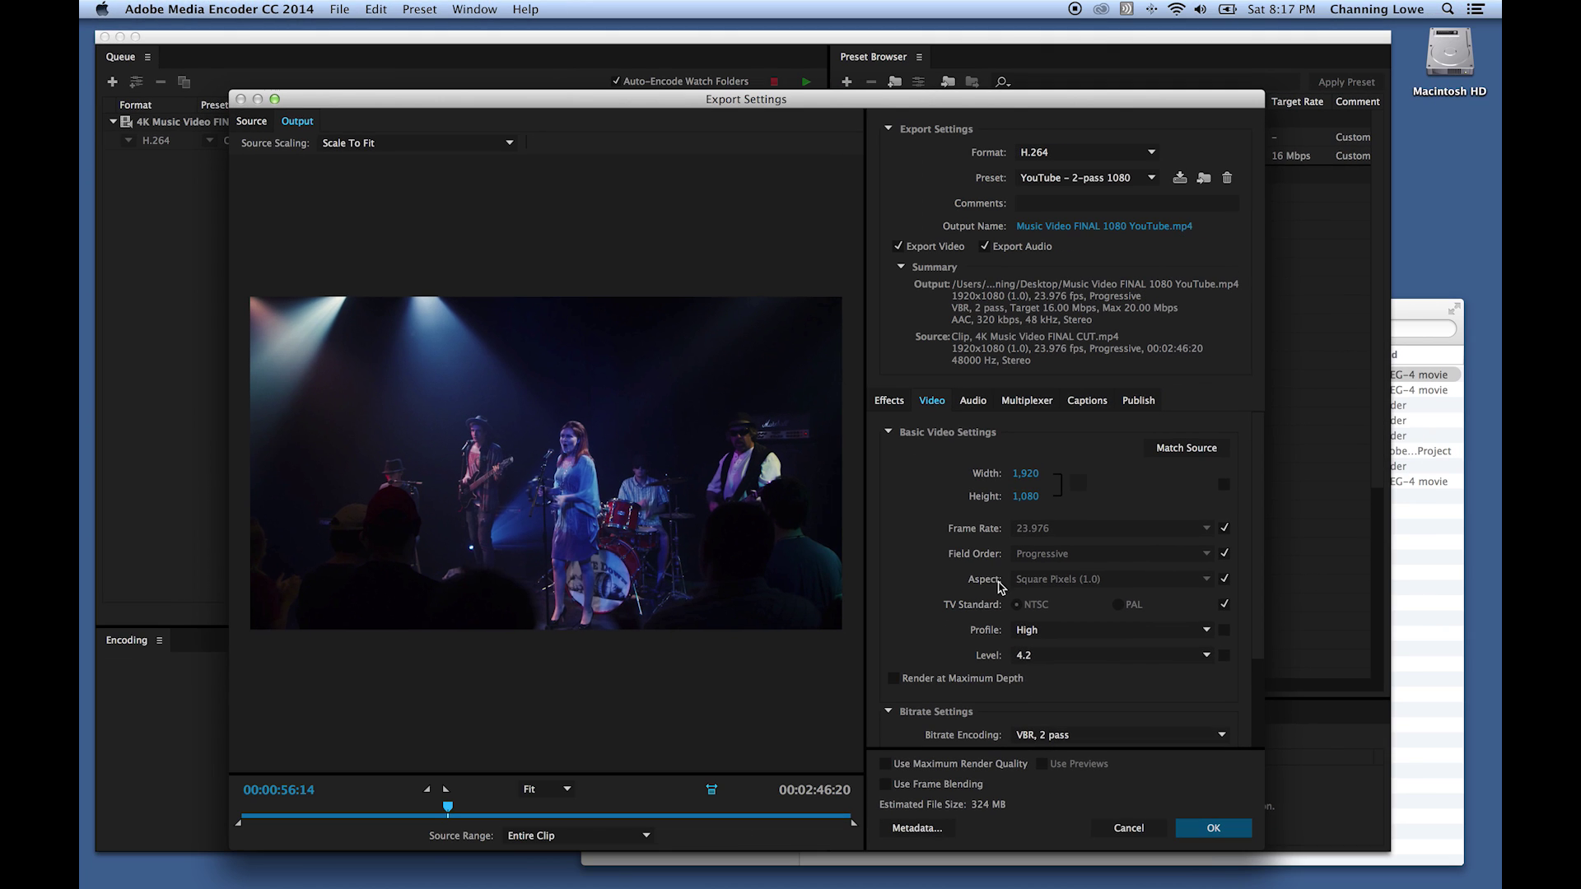
left_click(1212, 826)
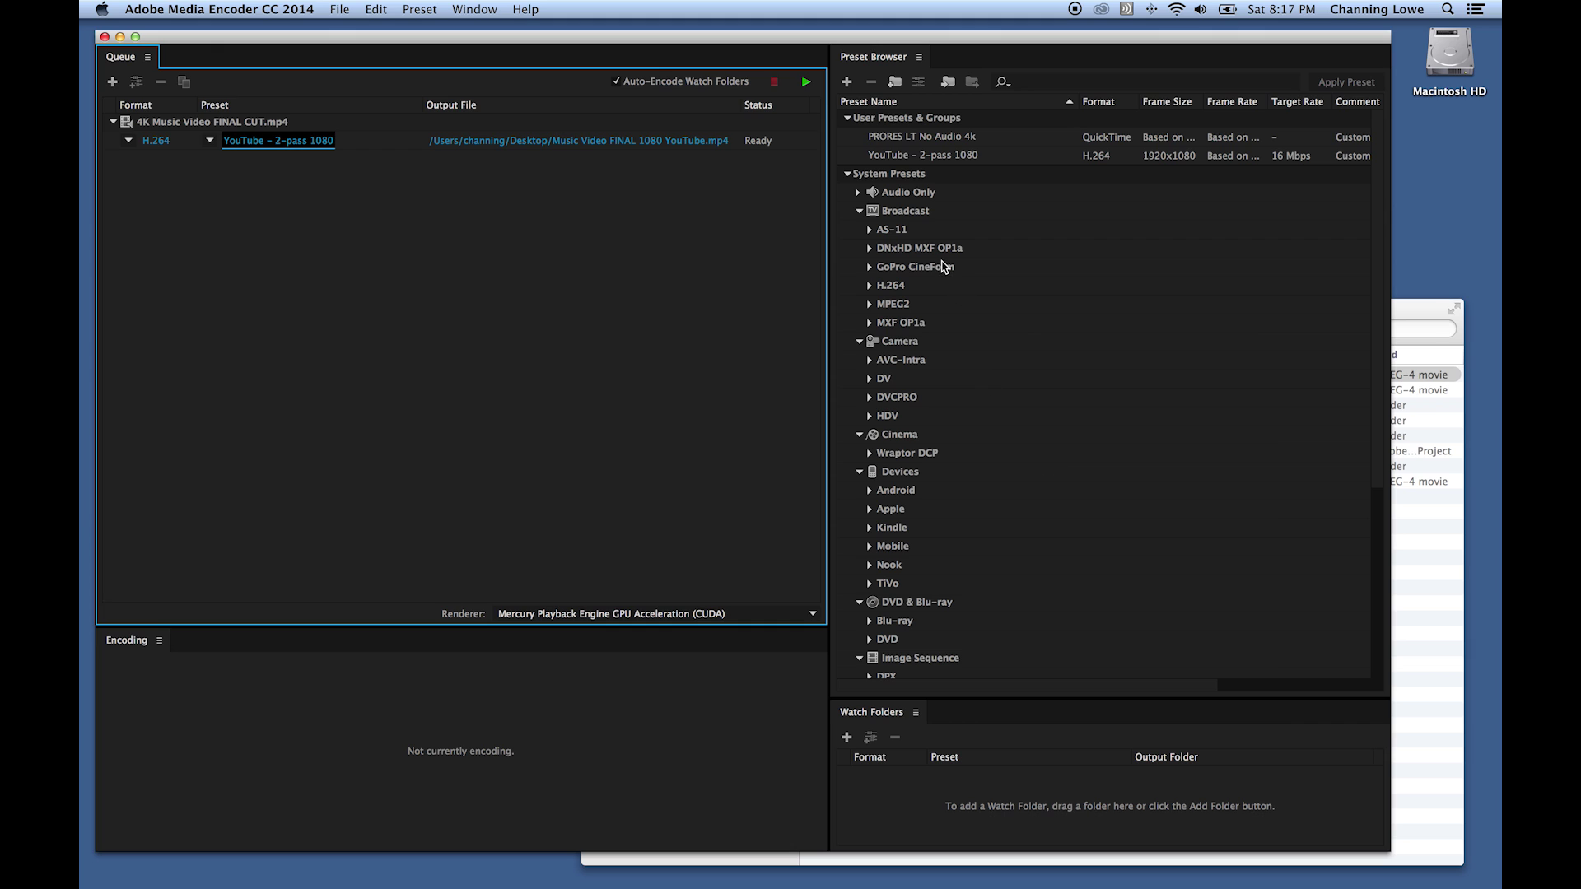
Add 4K Music Video Story FINAL CUT.mp4 from the KICKSTARTER VIDEO folder to the encoding queue
left_click(906, 156)
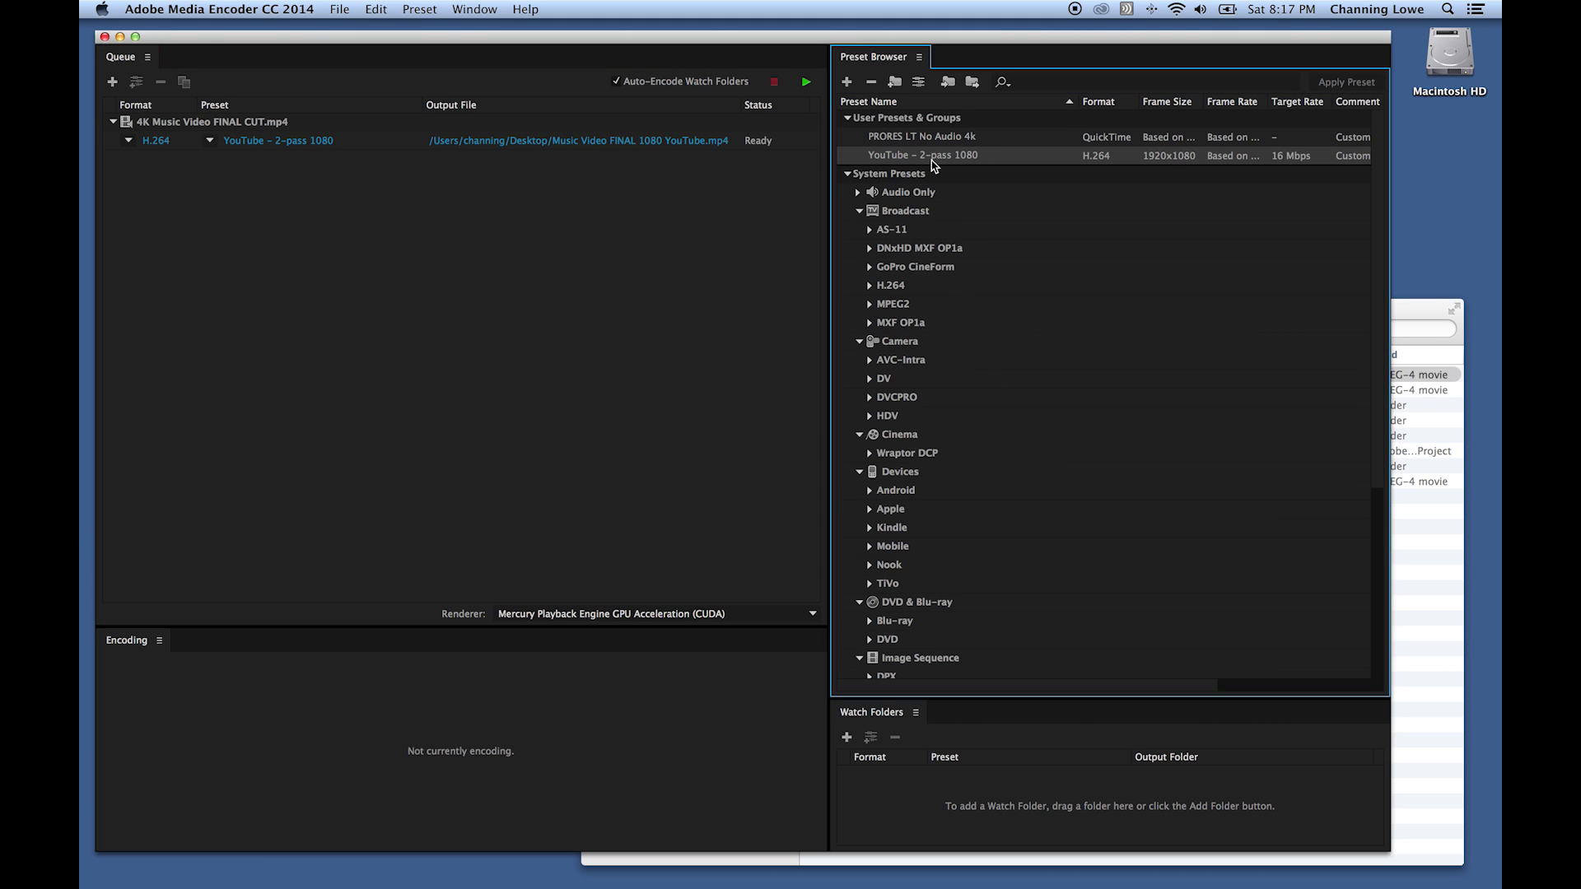
left_click(553, 204)
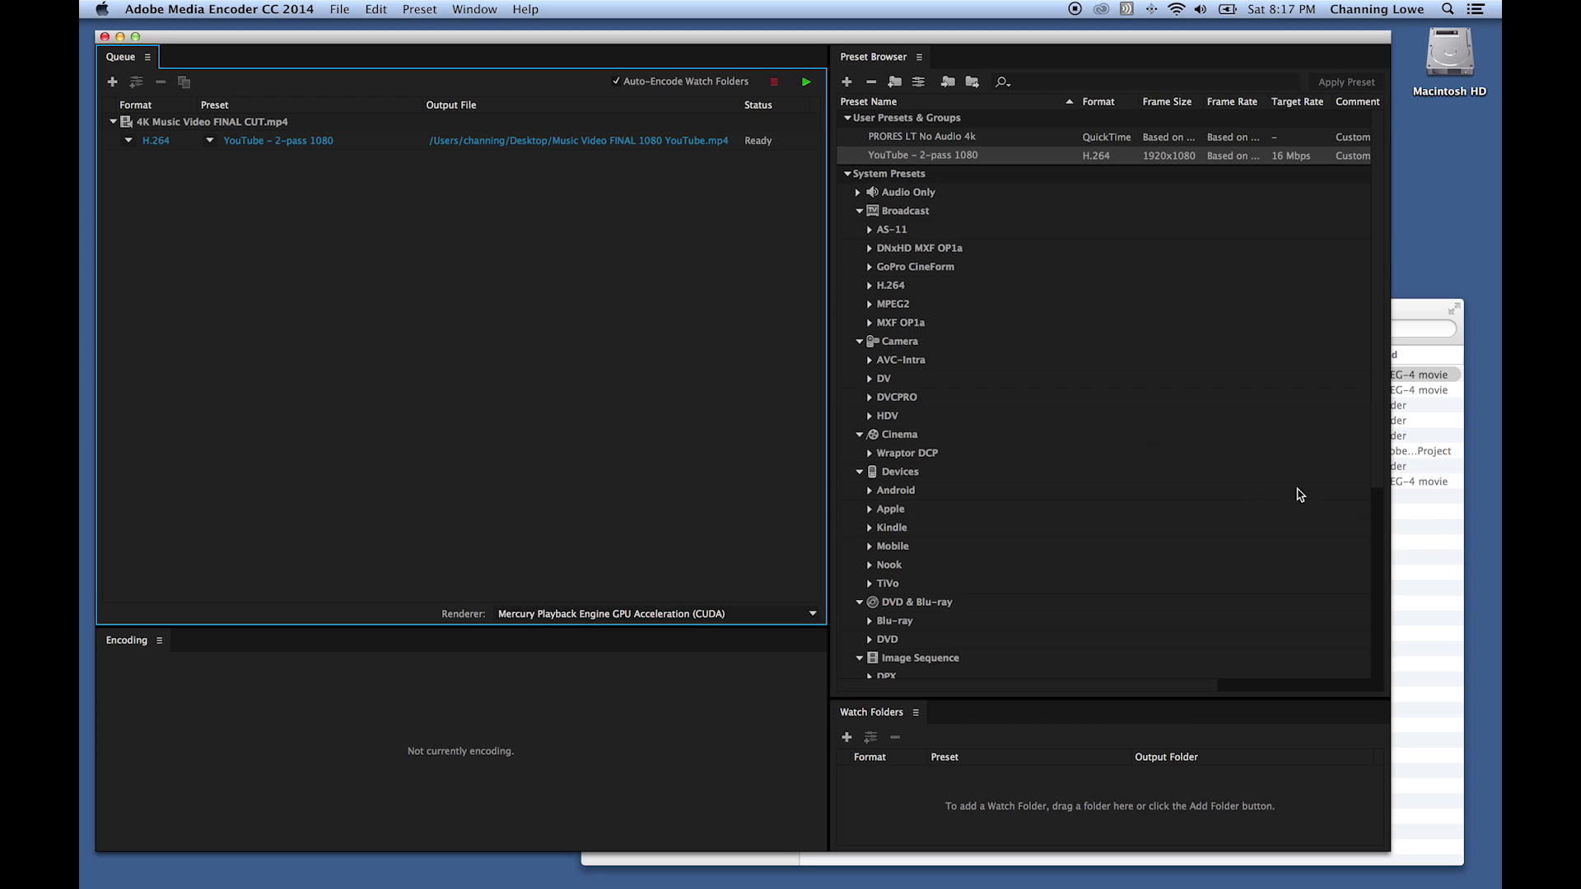
left_click(1404, 507)
left_click_drag(926, 391, 410, 247)
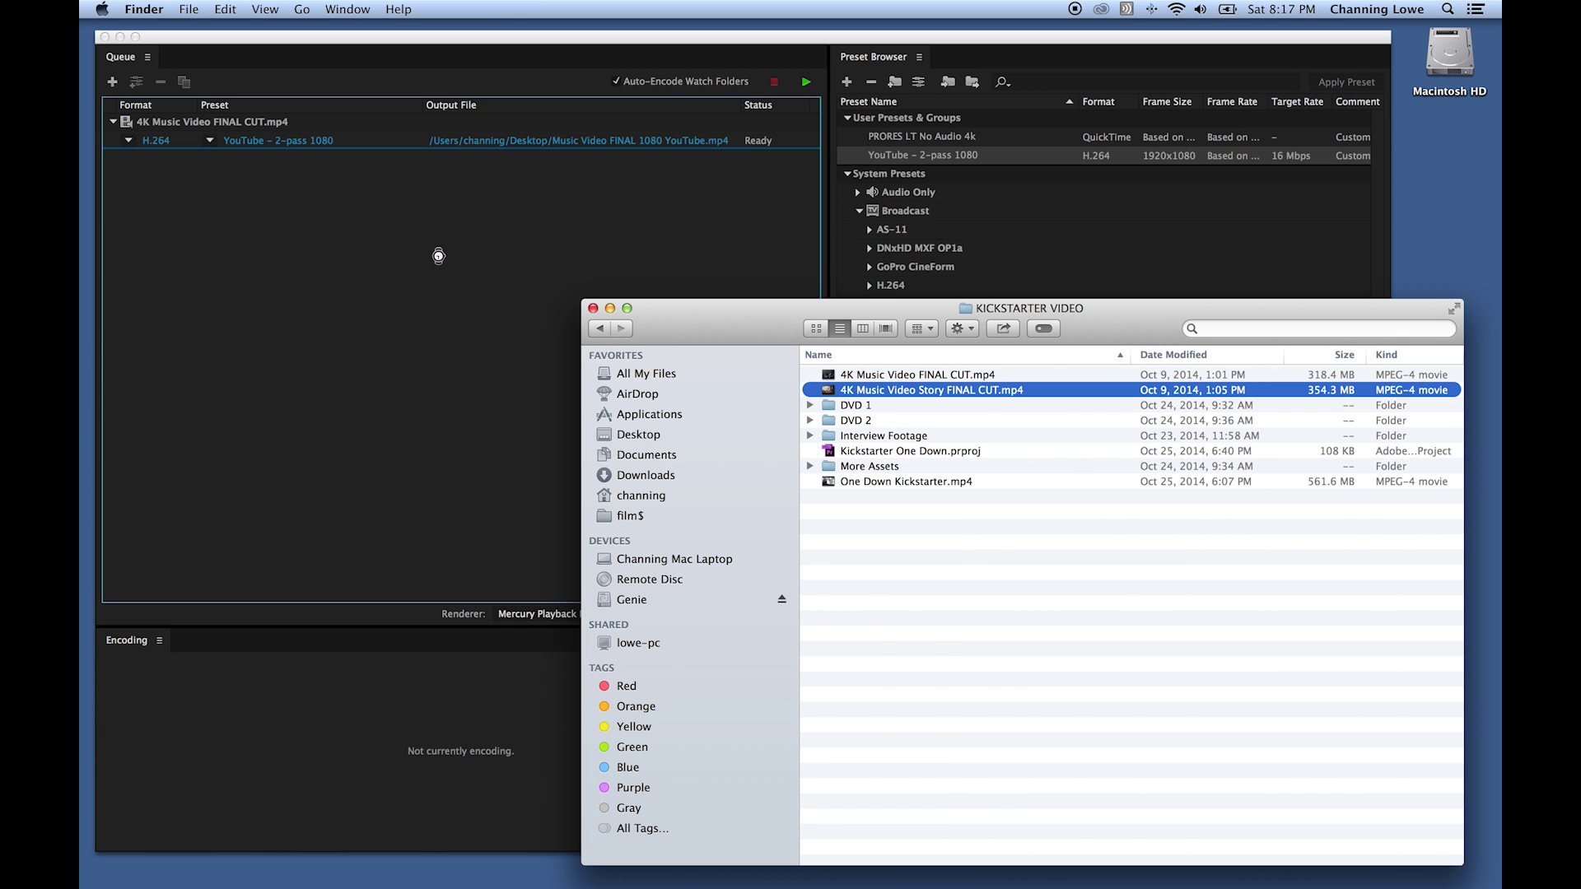
left_click(383, 237)
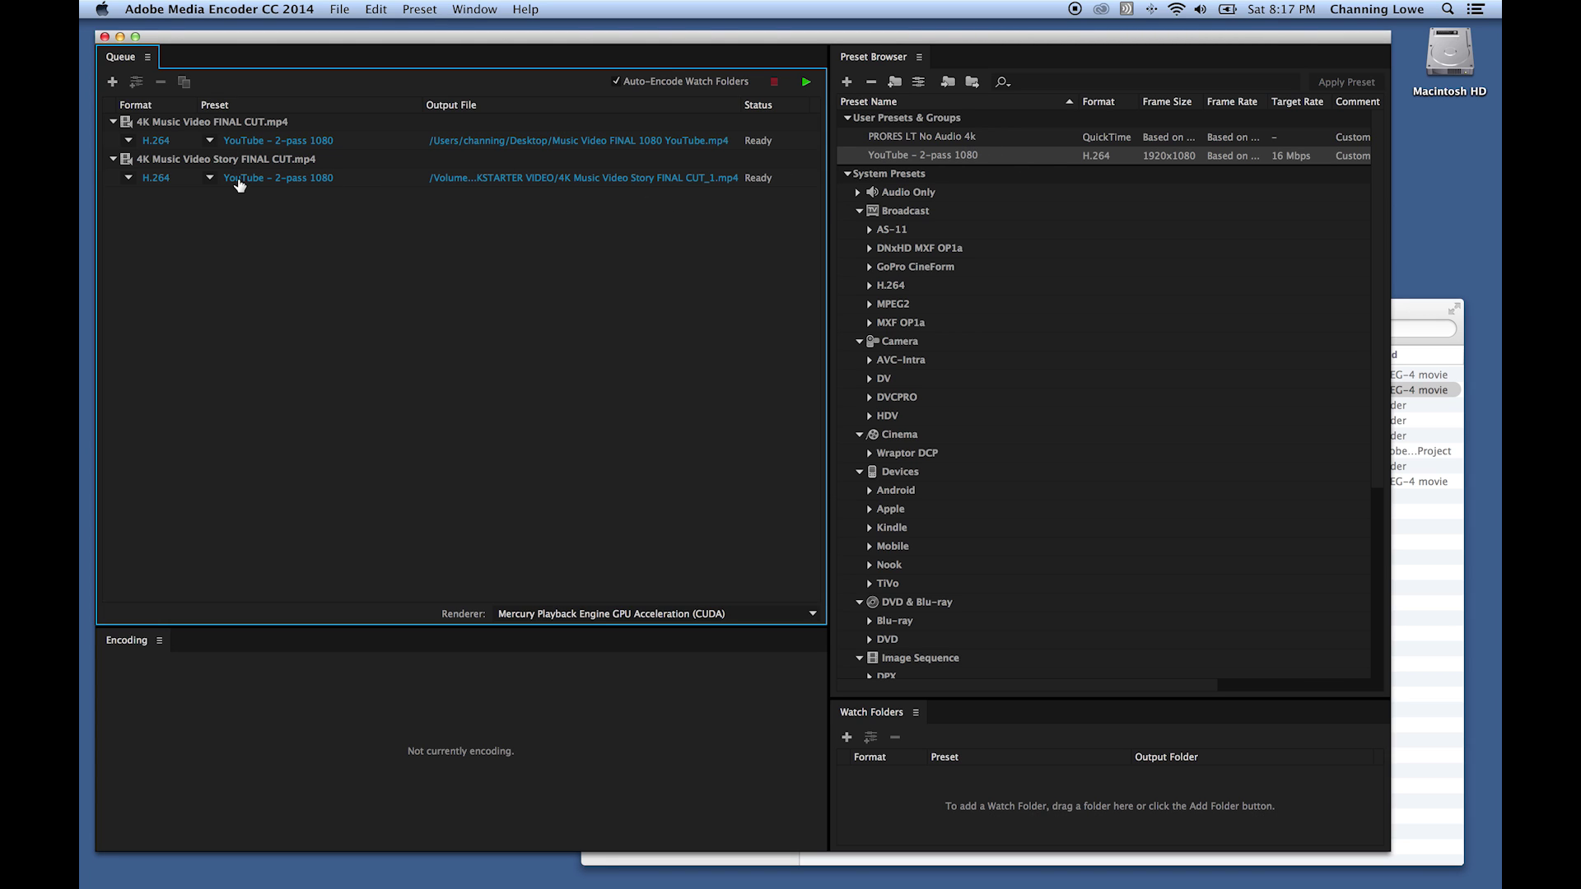
Try applying the YouTube - 2-pass 1080 preset to 4K Music Video Story FINAL CUT.mp4 in the queue, undoing the extra output
left_click_drag(906, 155, 289, 159)
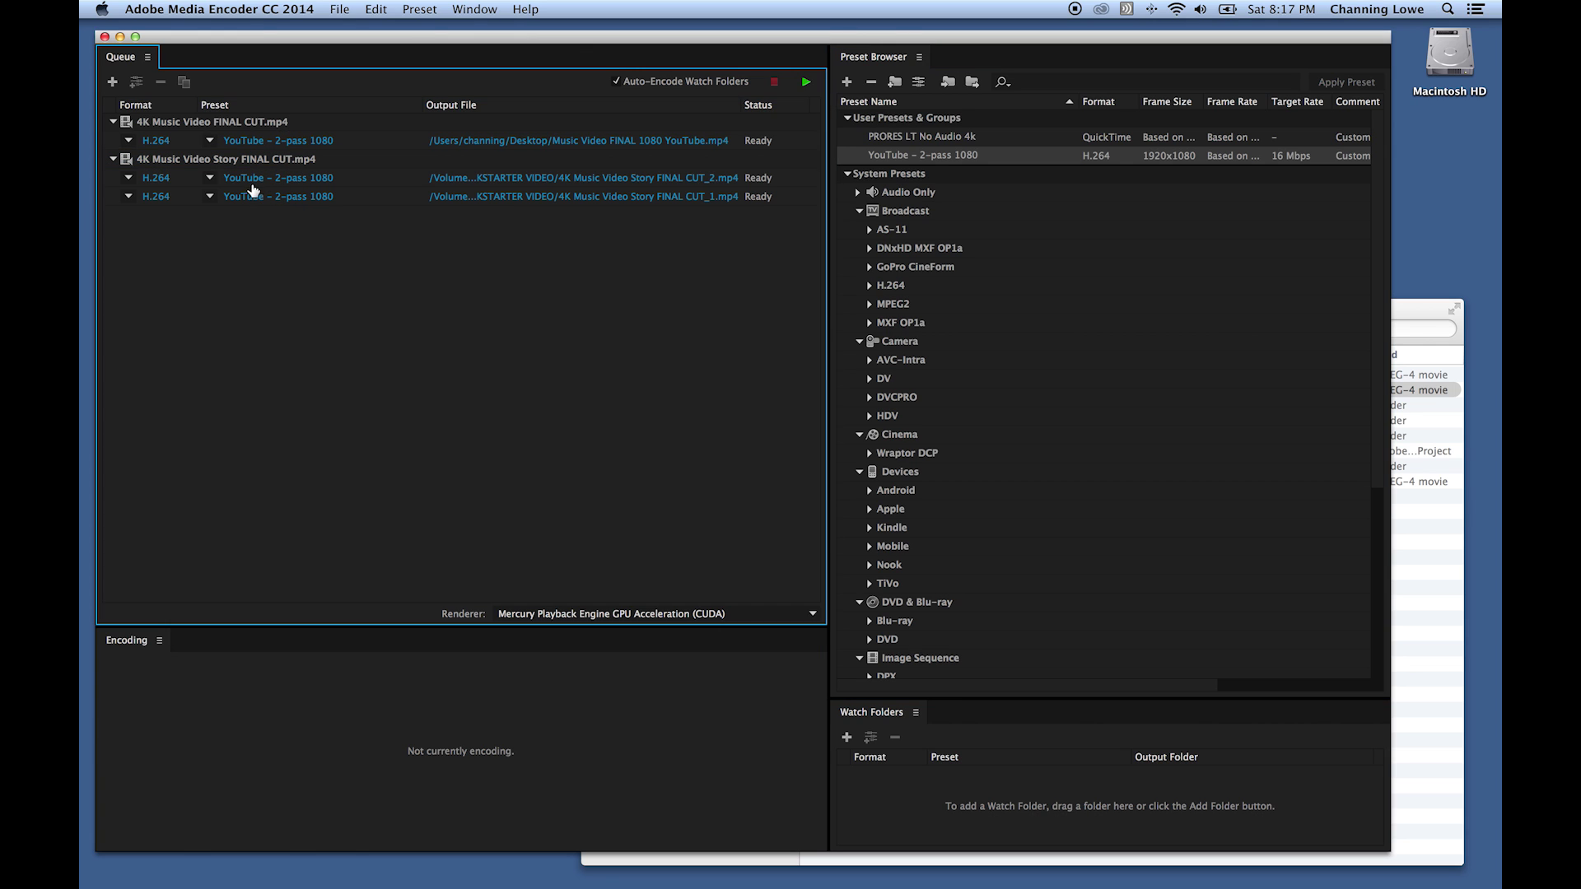
key("super+z")
left_click_drag(911, 158, 222, 194)
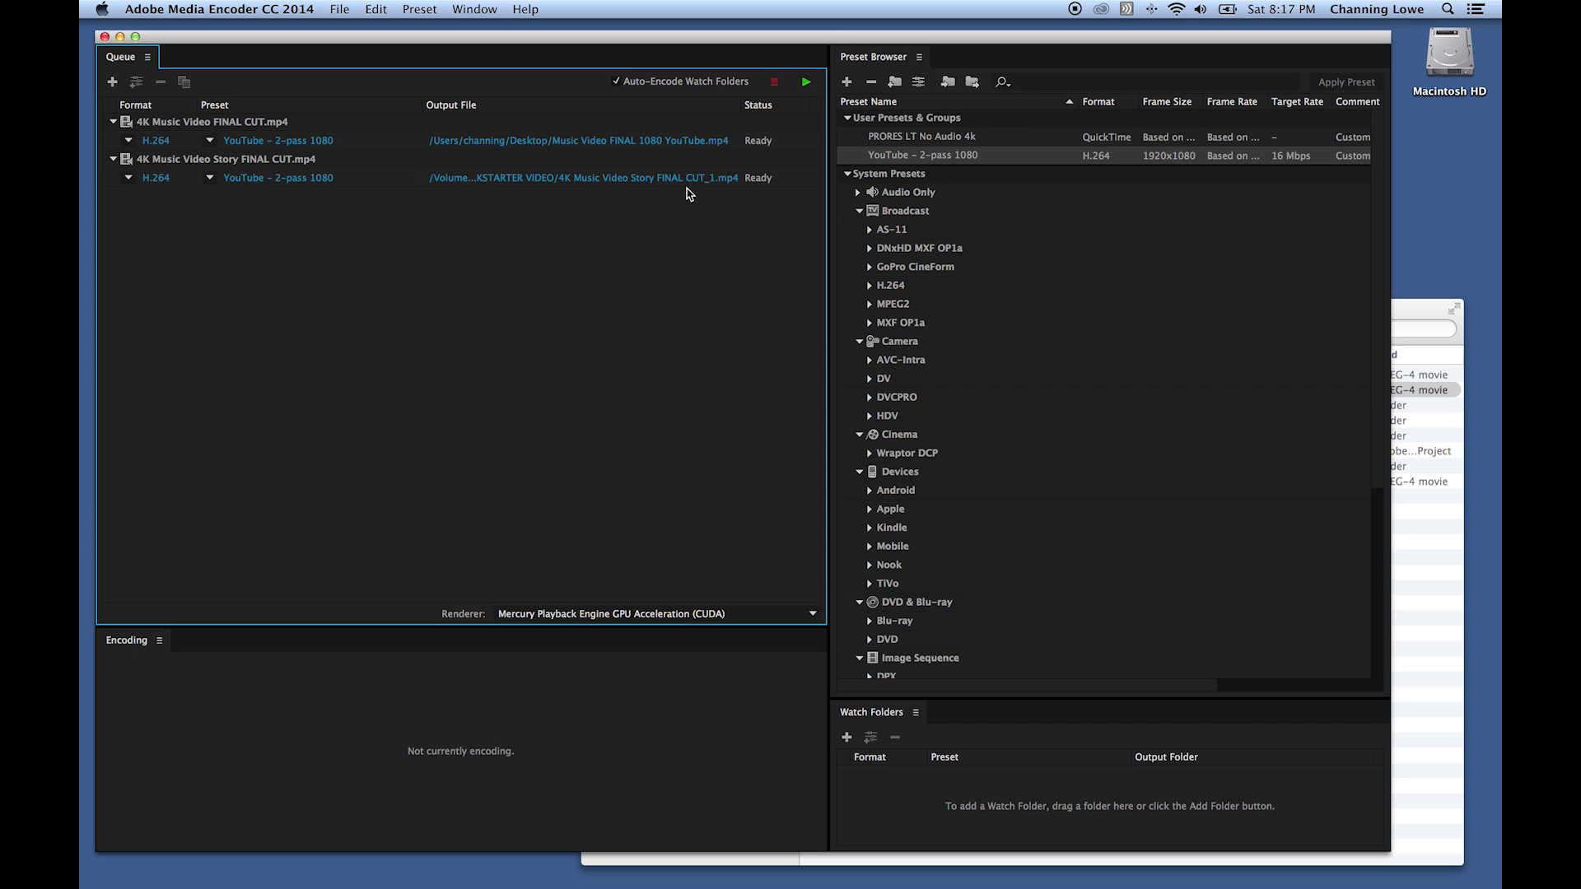
Add outputs with the PRORES LT No Audio 4k and Android Phone & Tablet - 480p 23.976 presets to 4K Music Video Story FINAL CUT.mp4
left_click(918, 141)
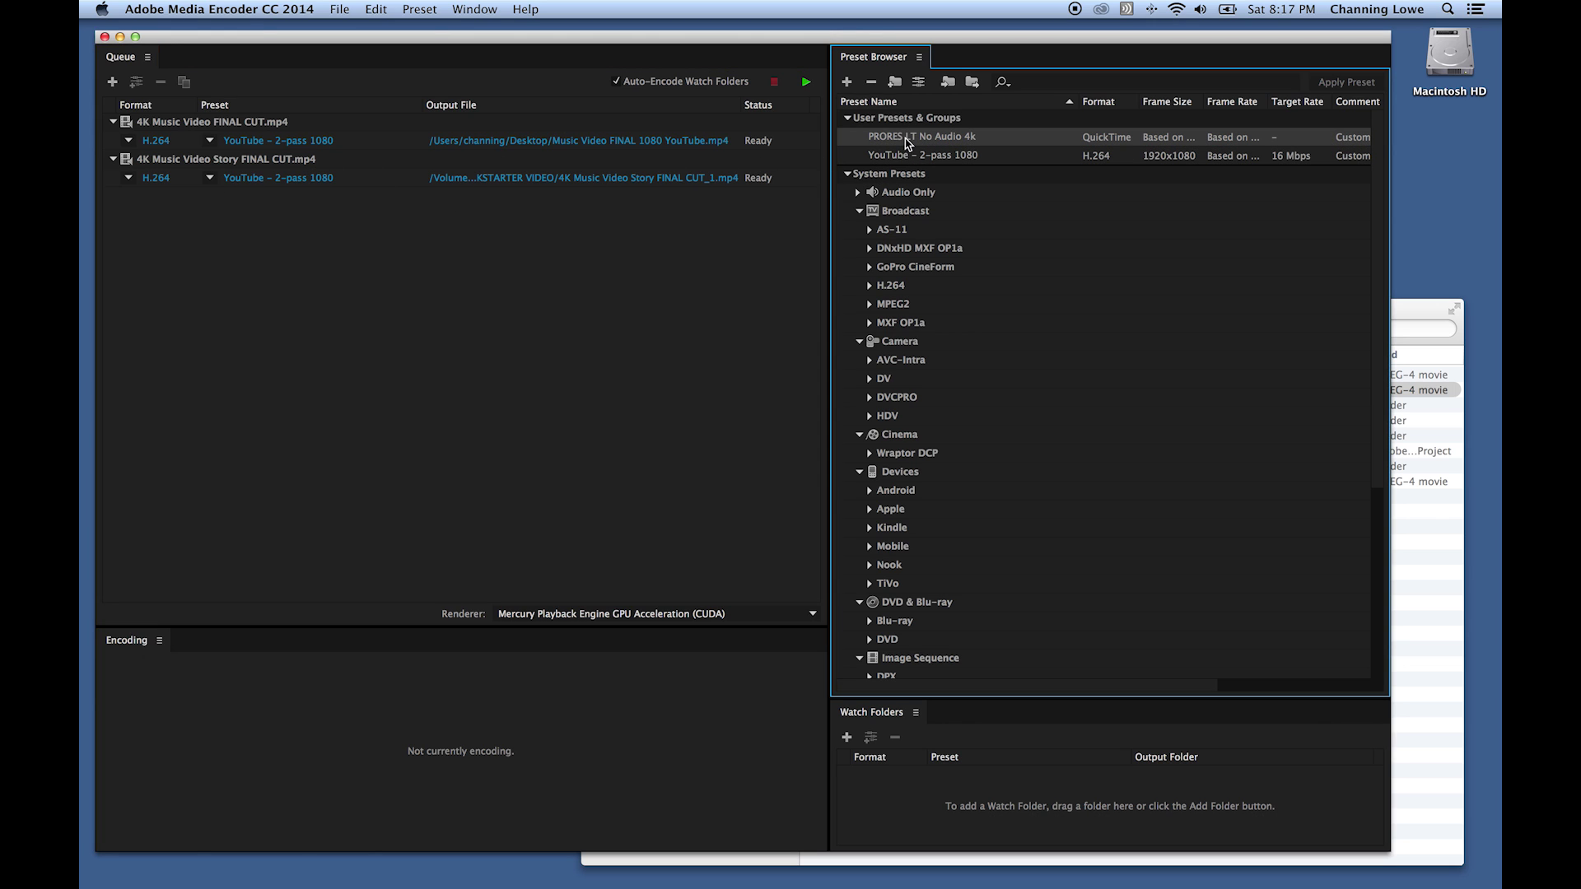
left_click_drag(906, 142, 295, 175)
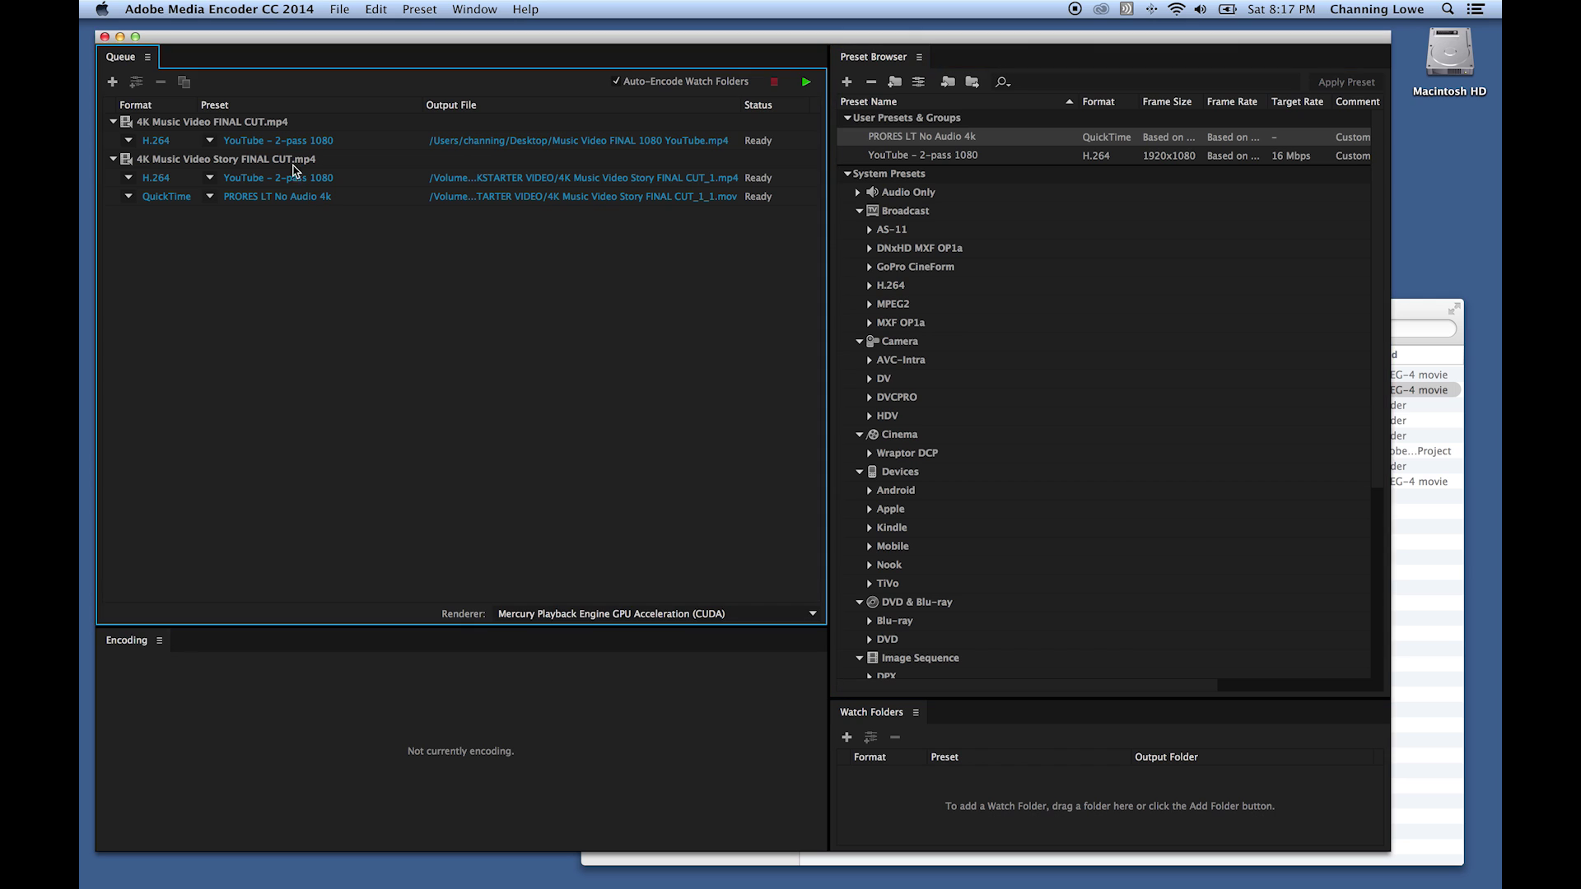
left_click(275, 163)
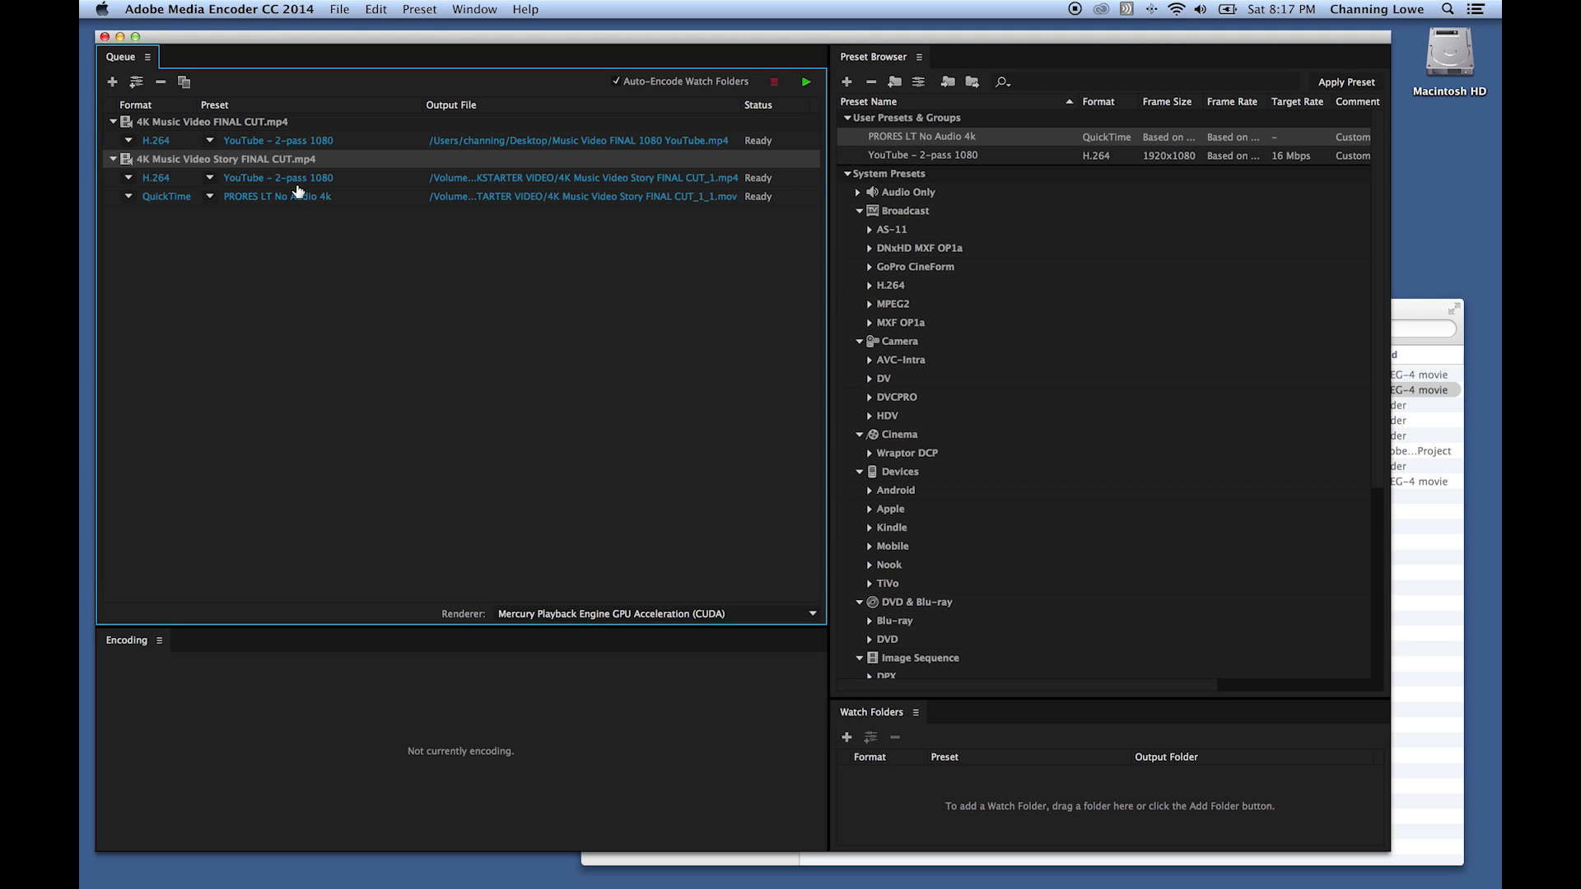
left_click(279, 178)
key("Escape")
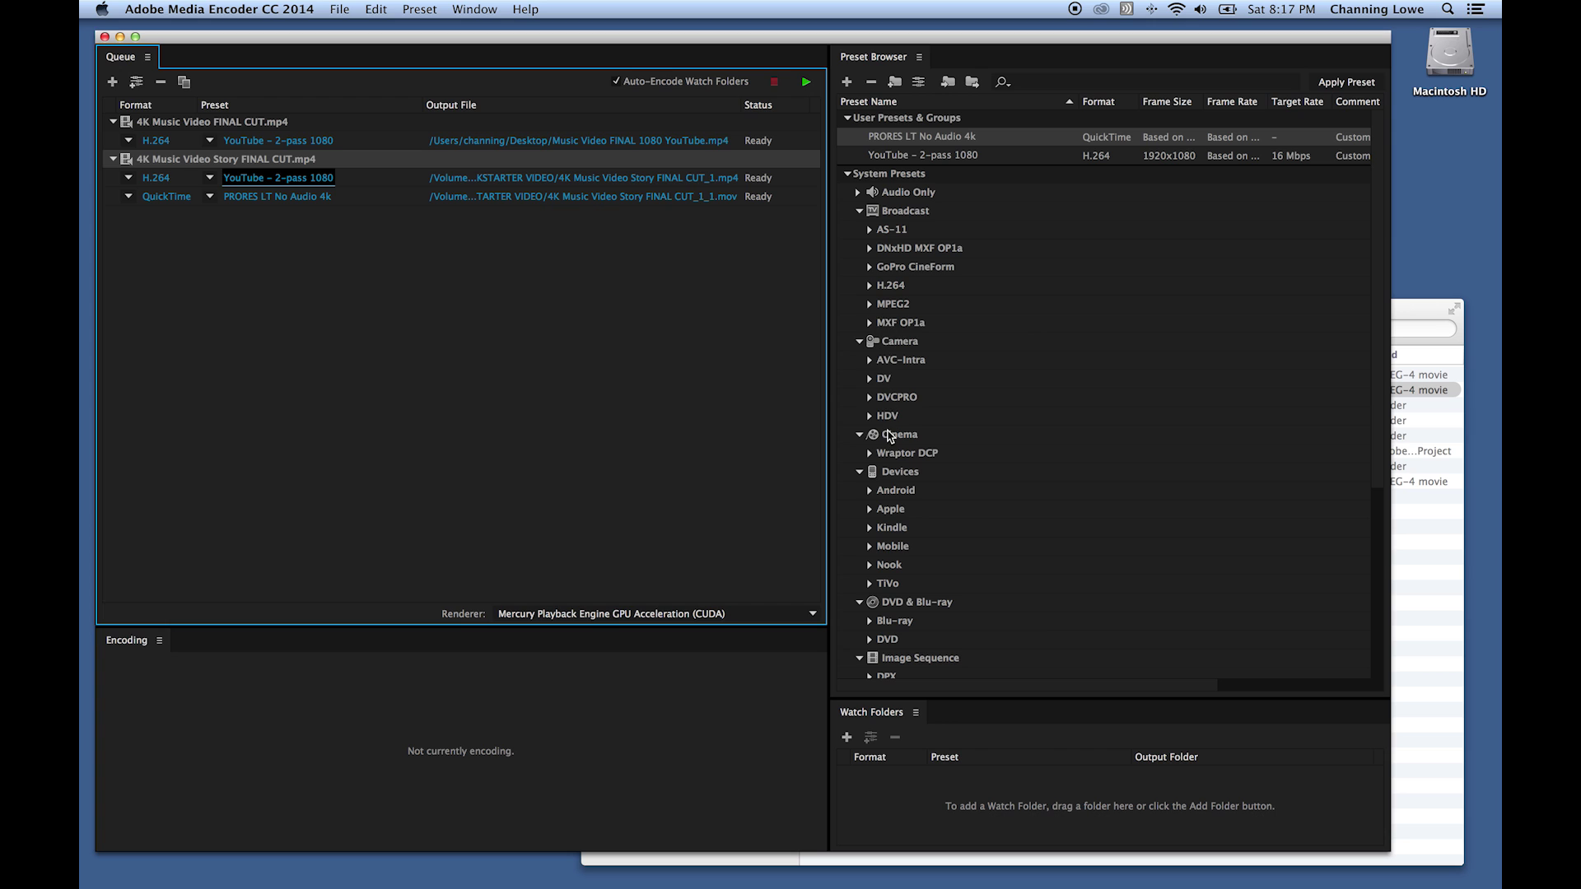
left_click(868, 489)
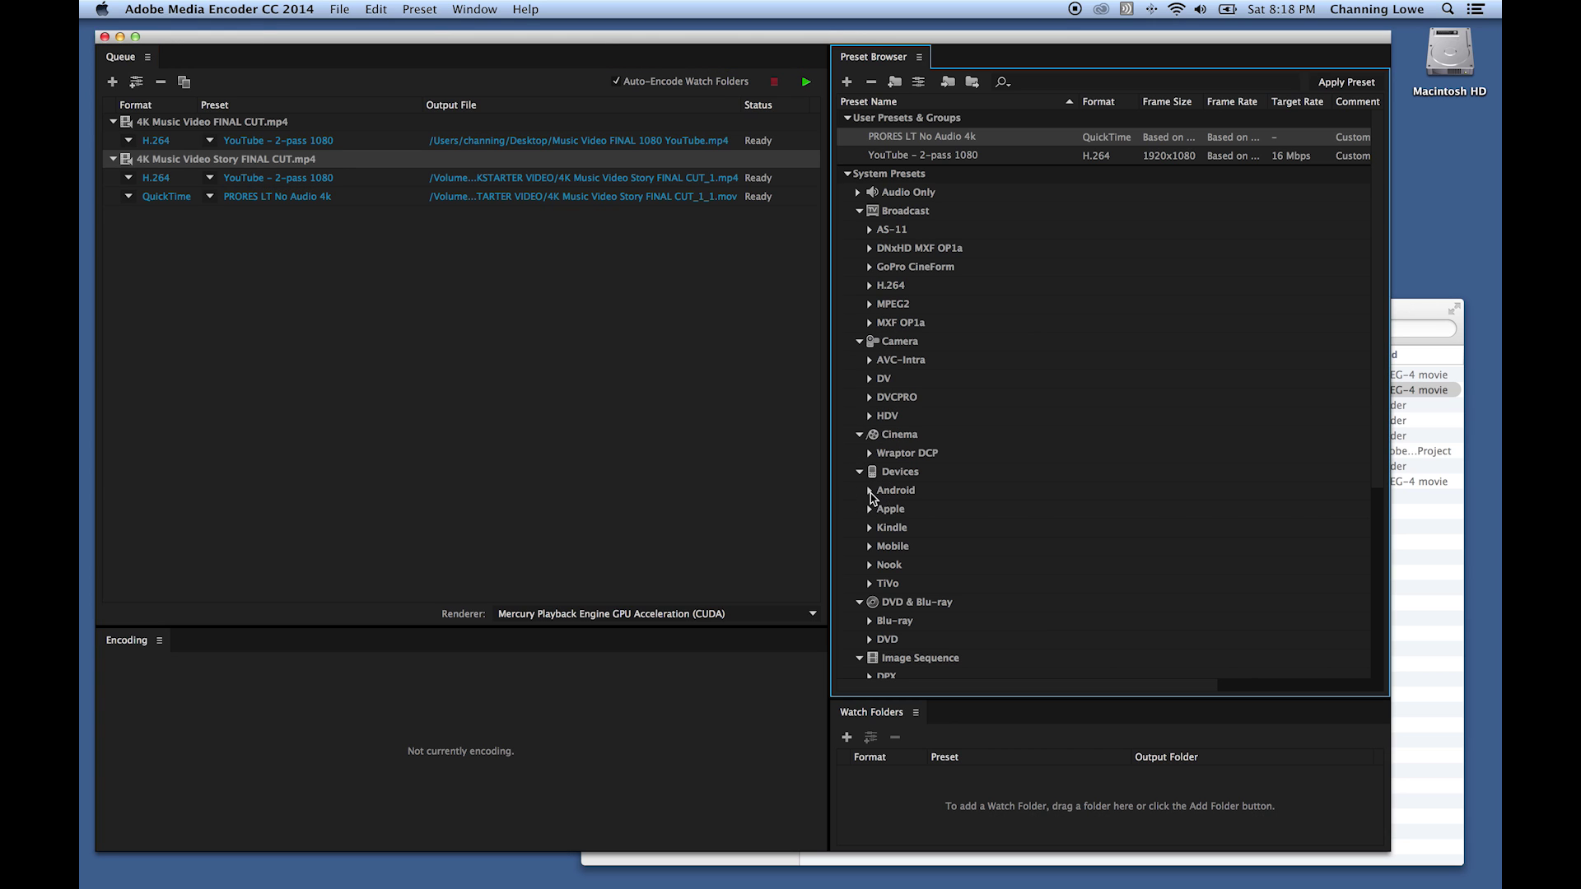
left_click_drag(988, 511, 317, 212)
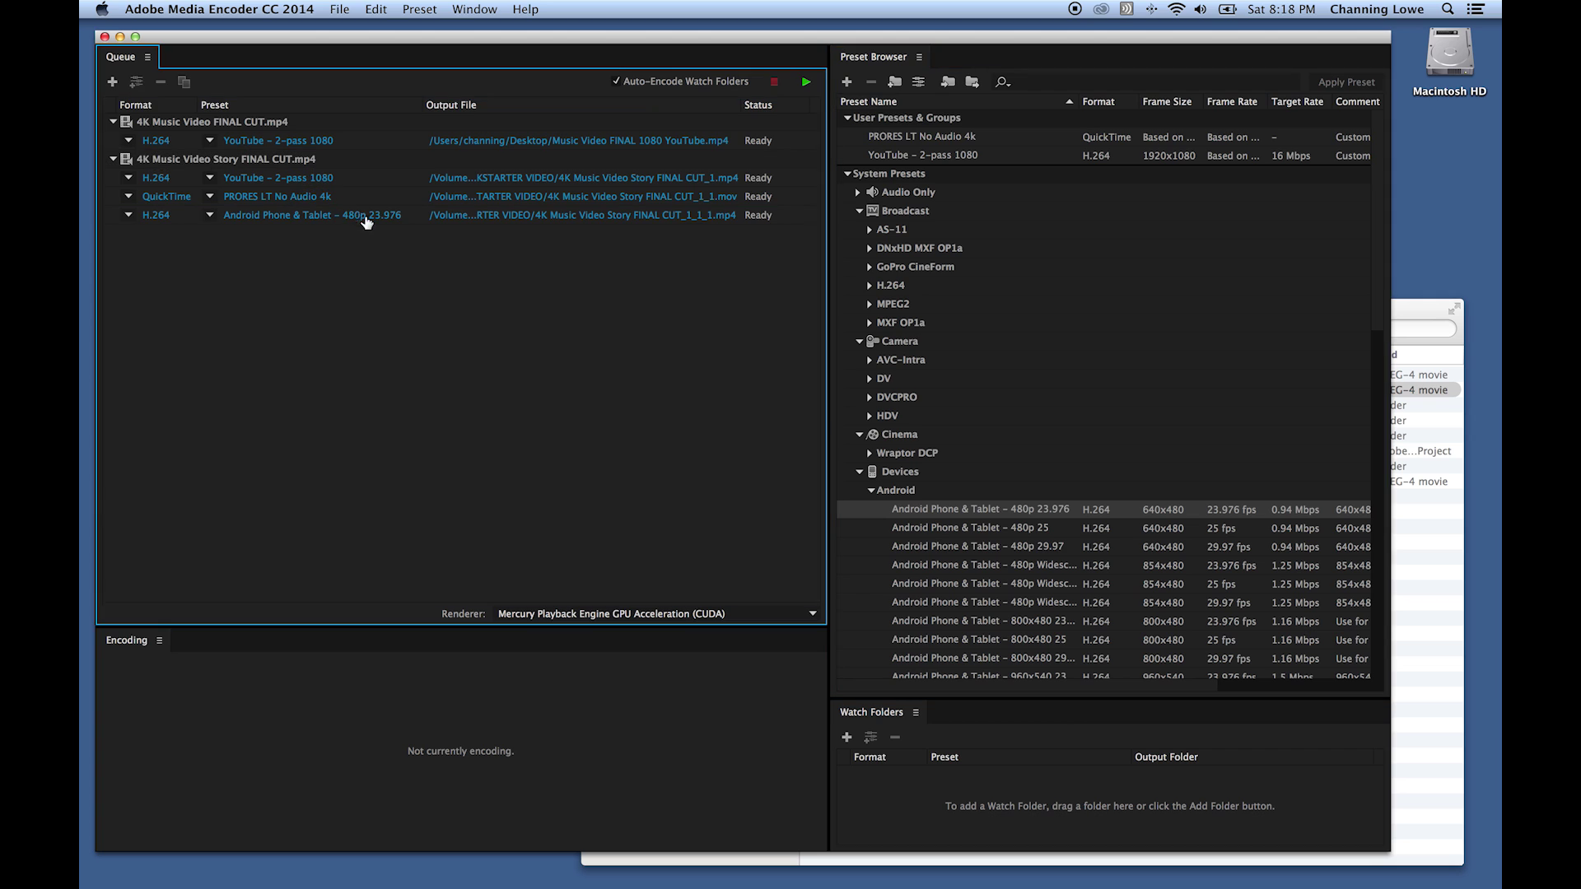
Add an output with the YouTube 480p SD preset to 4K Music Video Story FINAL CUT.mp4 in the queue
left_click(873, 490)
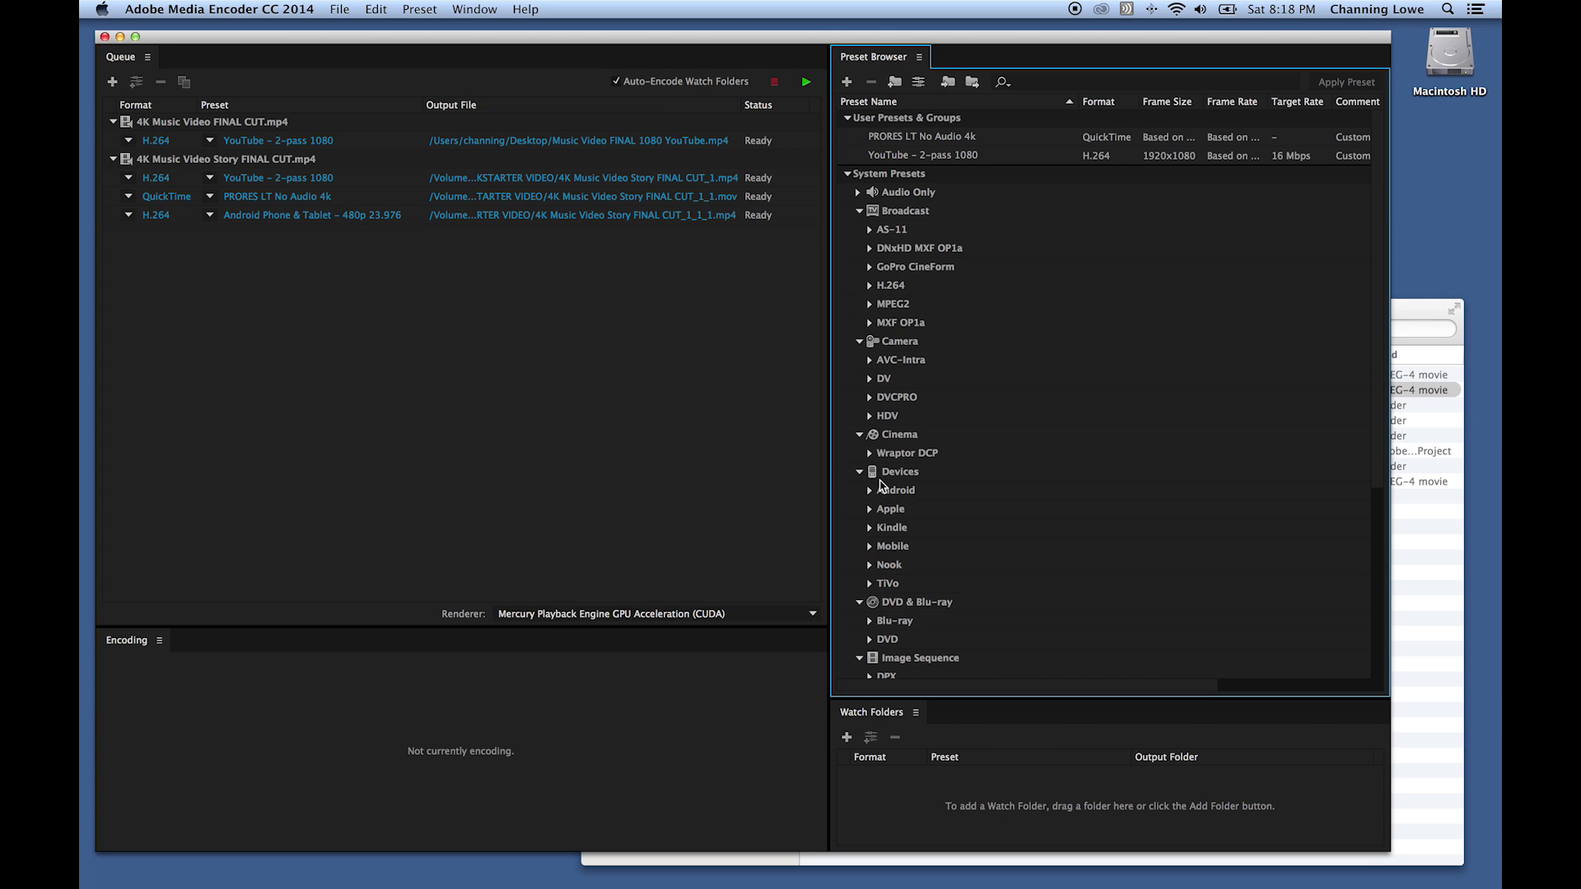
scroll(877, 491, "down", 7)
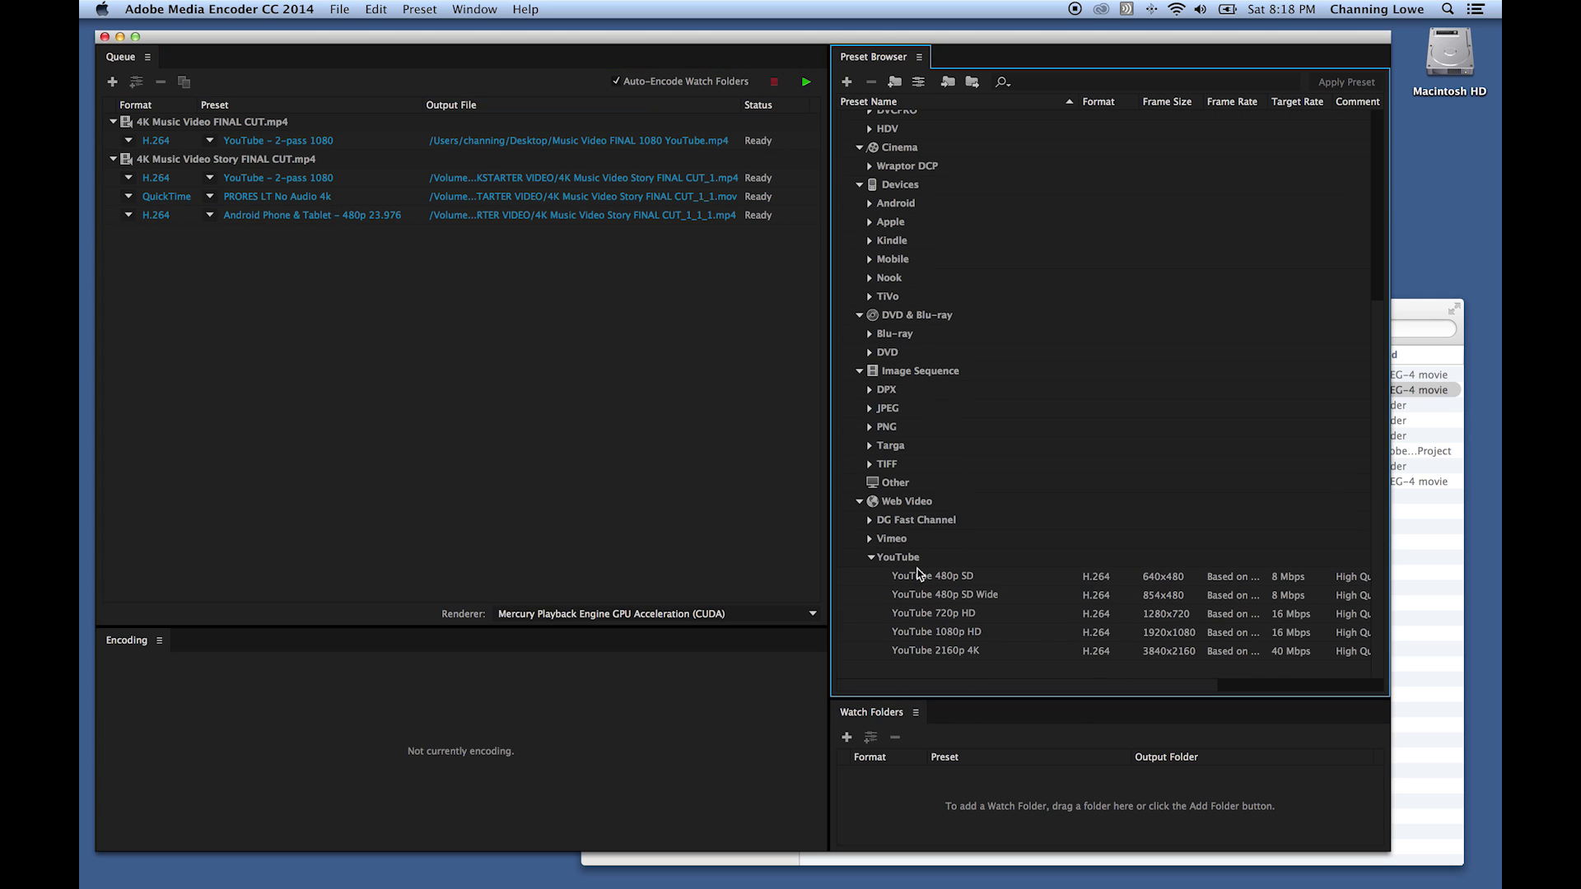
left_click_drag(919, 574, 323, 249)
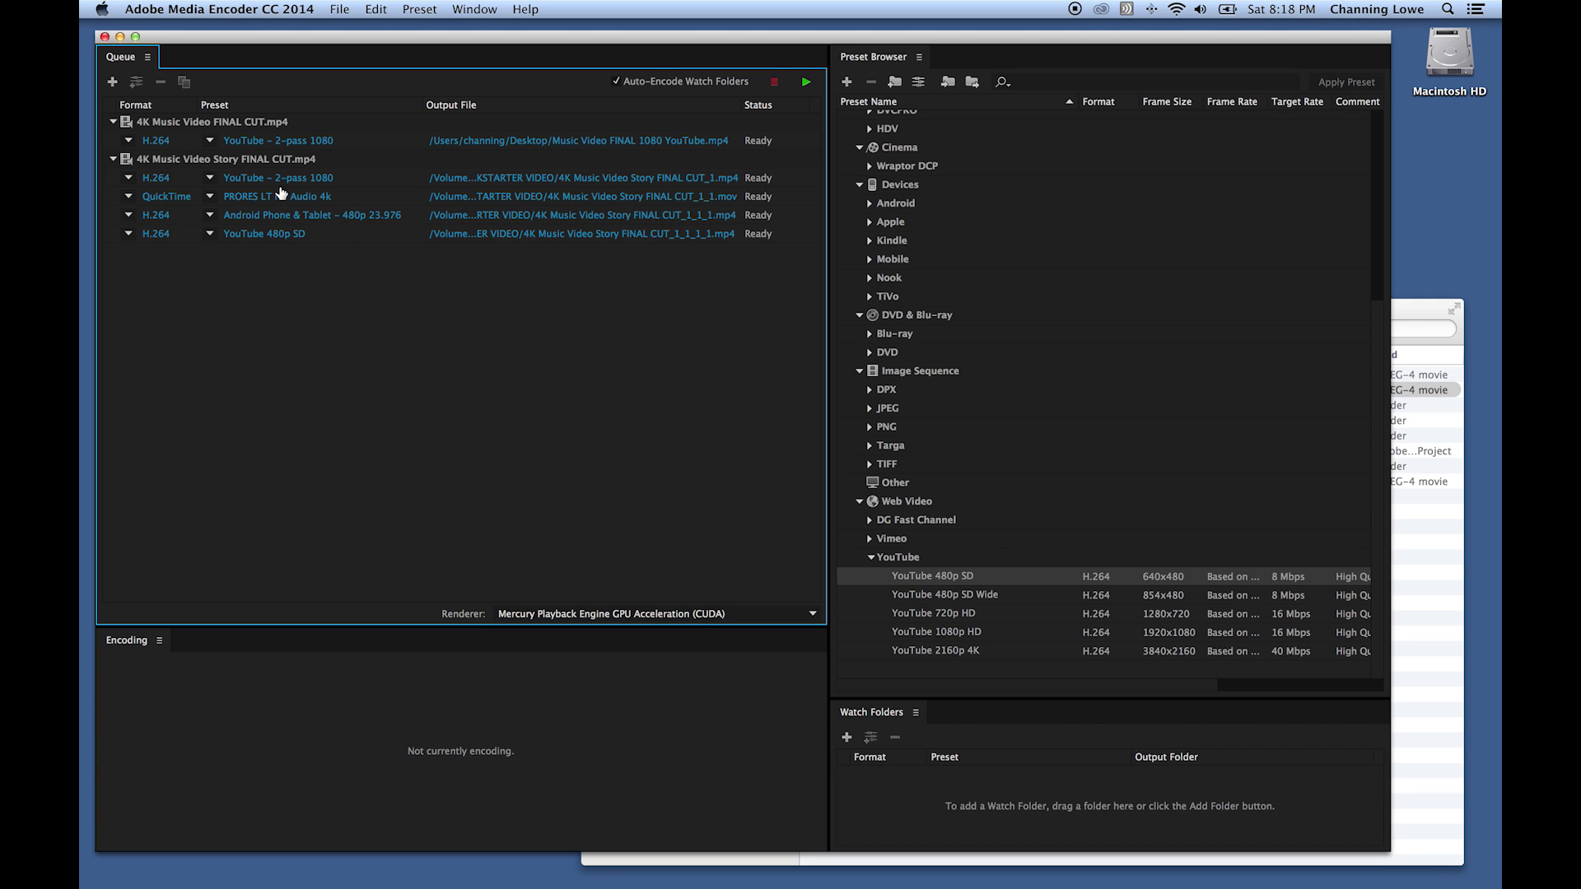
left_click(265, 164)
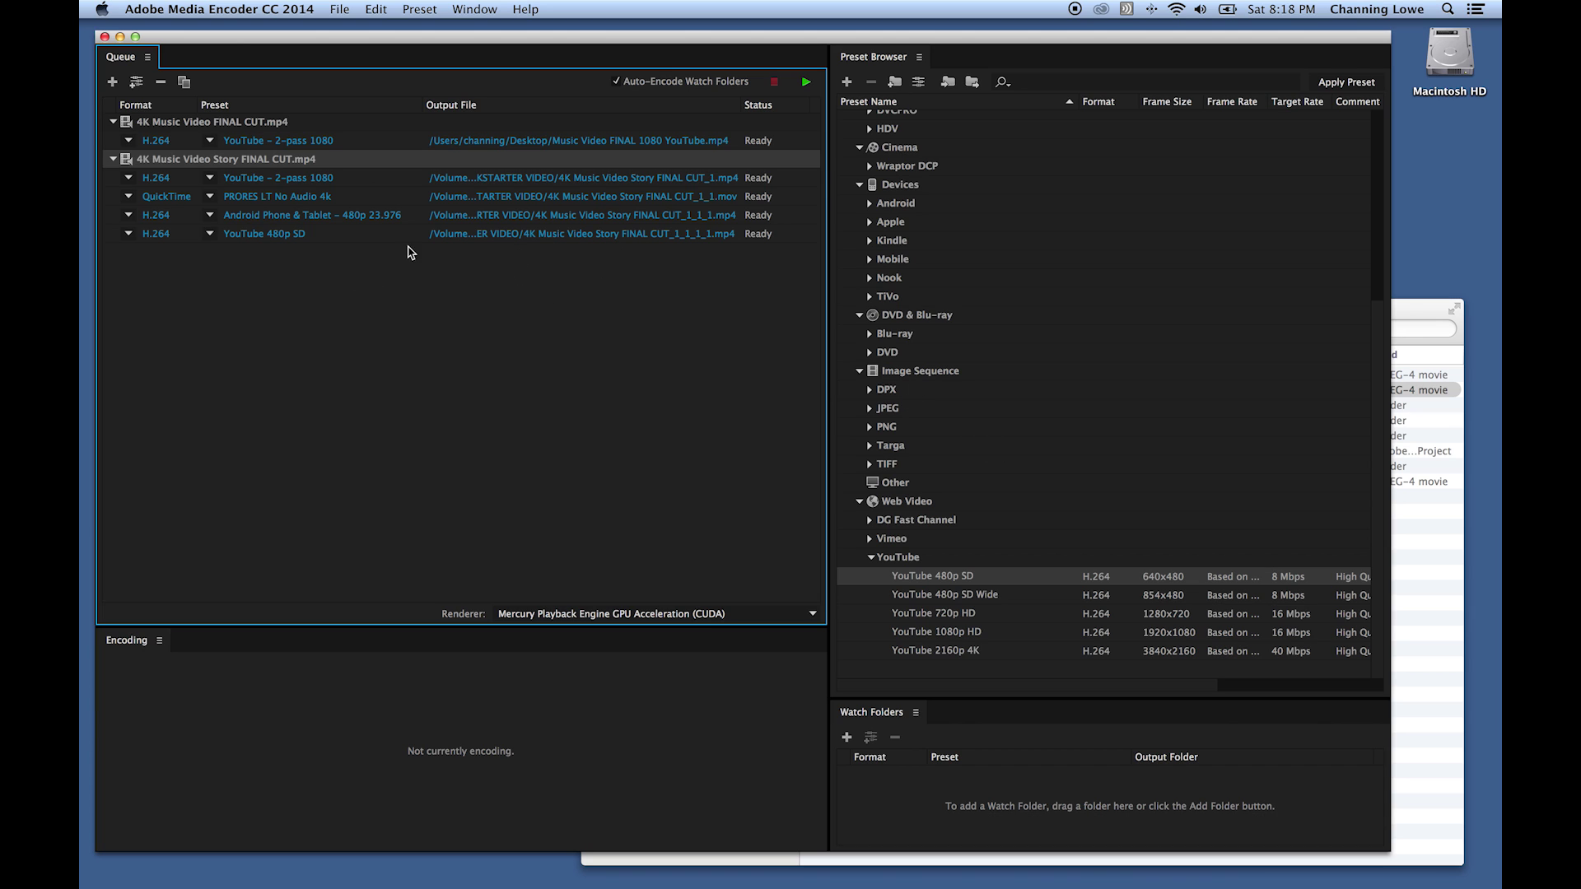
left_click(330, 255)
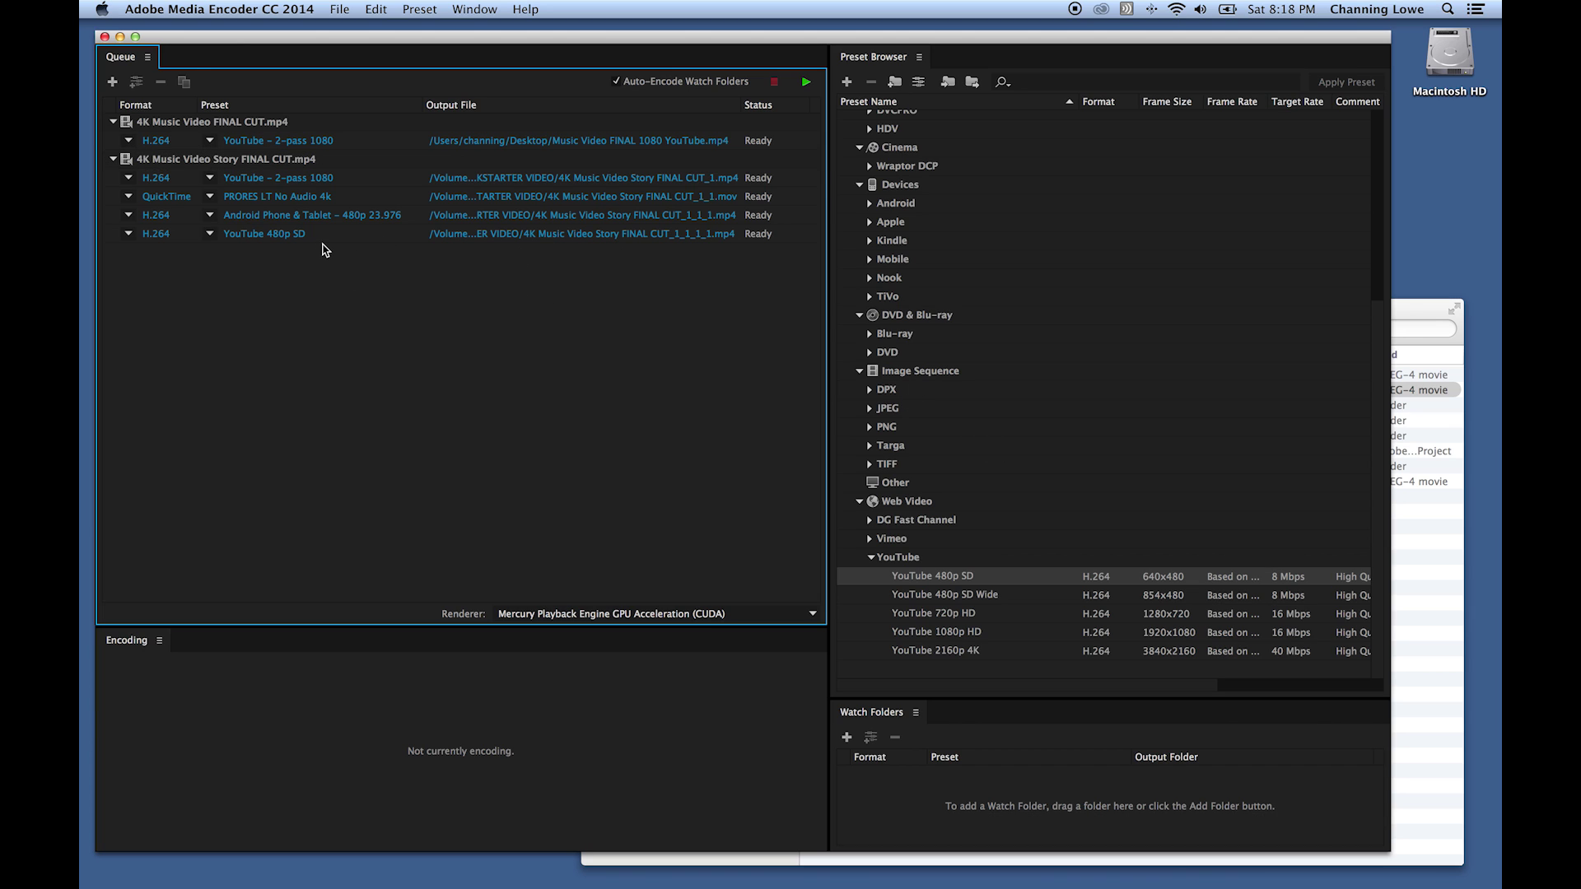
Remove all sources and their outputs from the encoding queue
key("super+a")
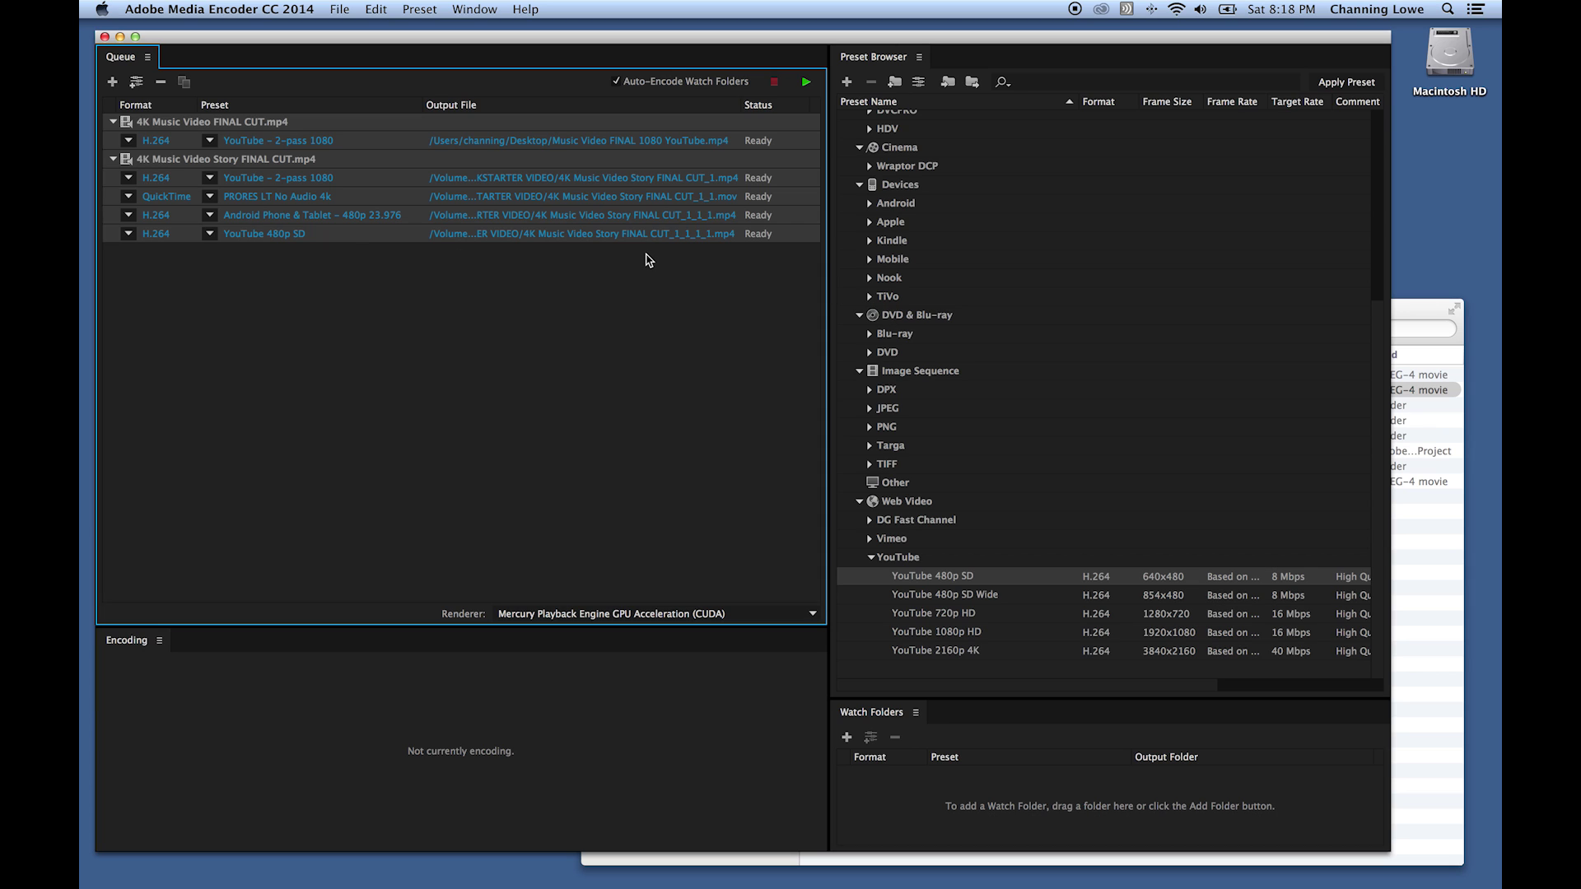
key("BackSpace")
left_click(931, 499)
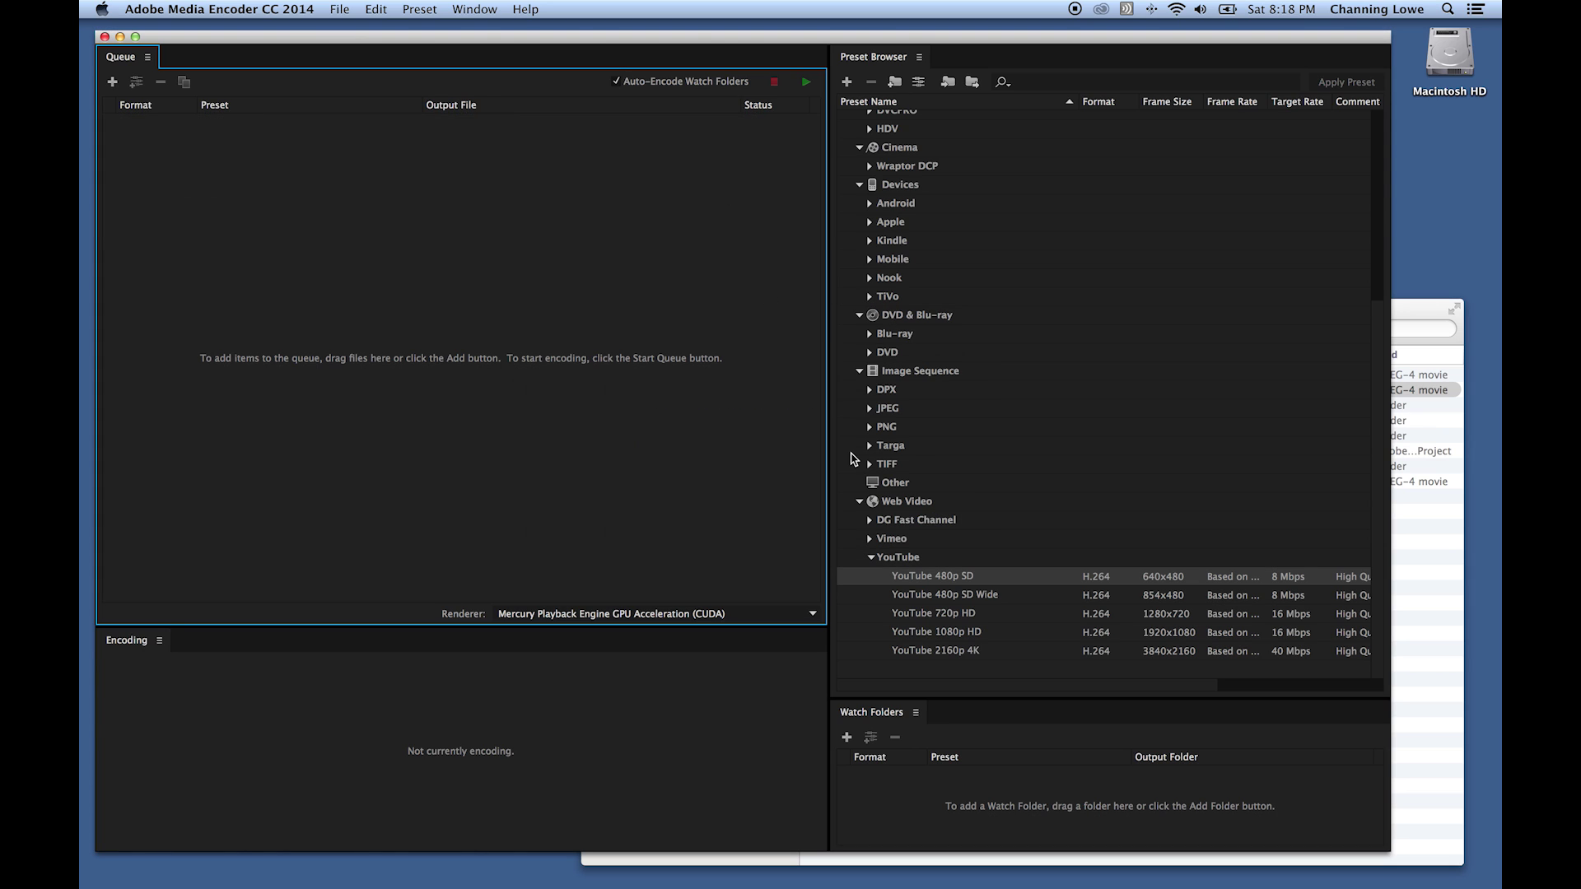
Find Adobe Premiere Pro CC 2014 with a system search and switch to it
key("super+Tab")
key("super+shift+Tab")
key("super+Tab")
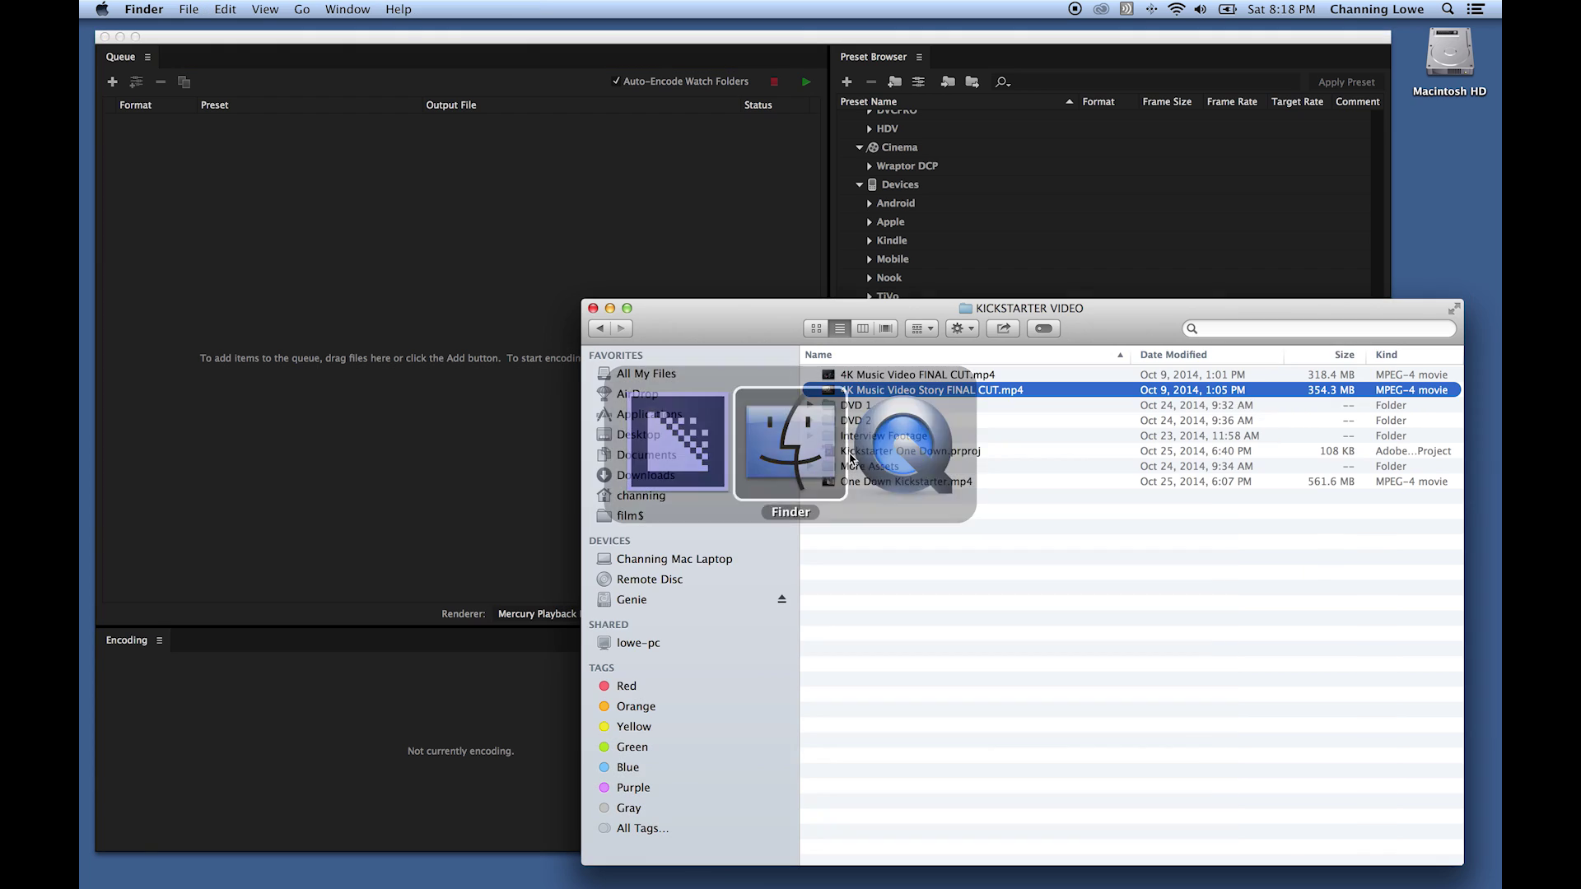
key("super+space")
type("premi")
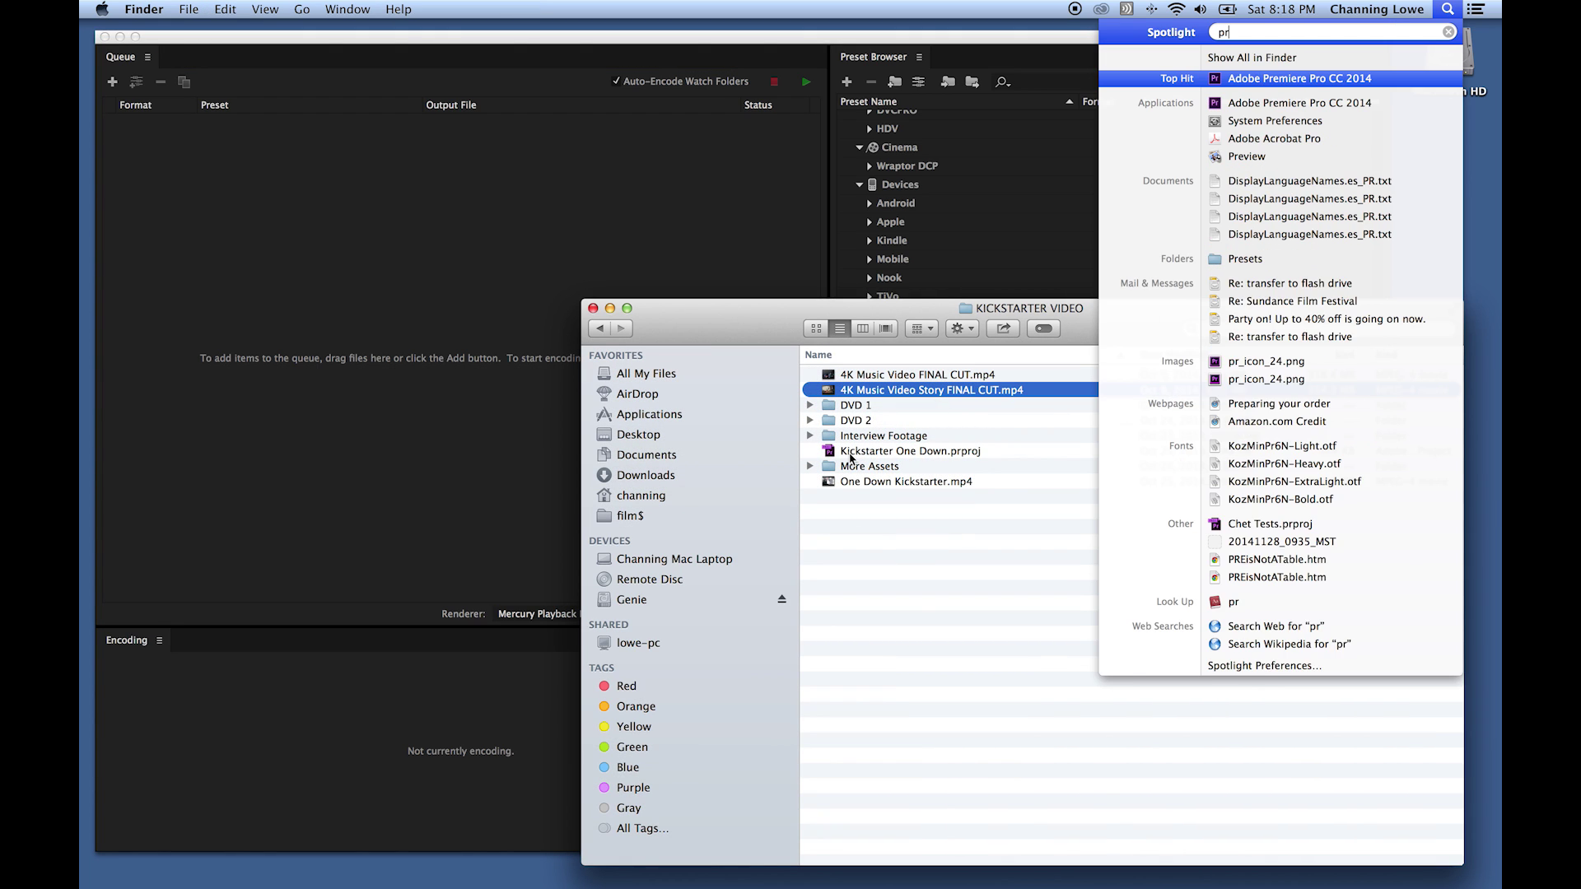
key("Return")
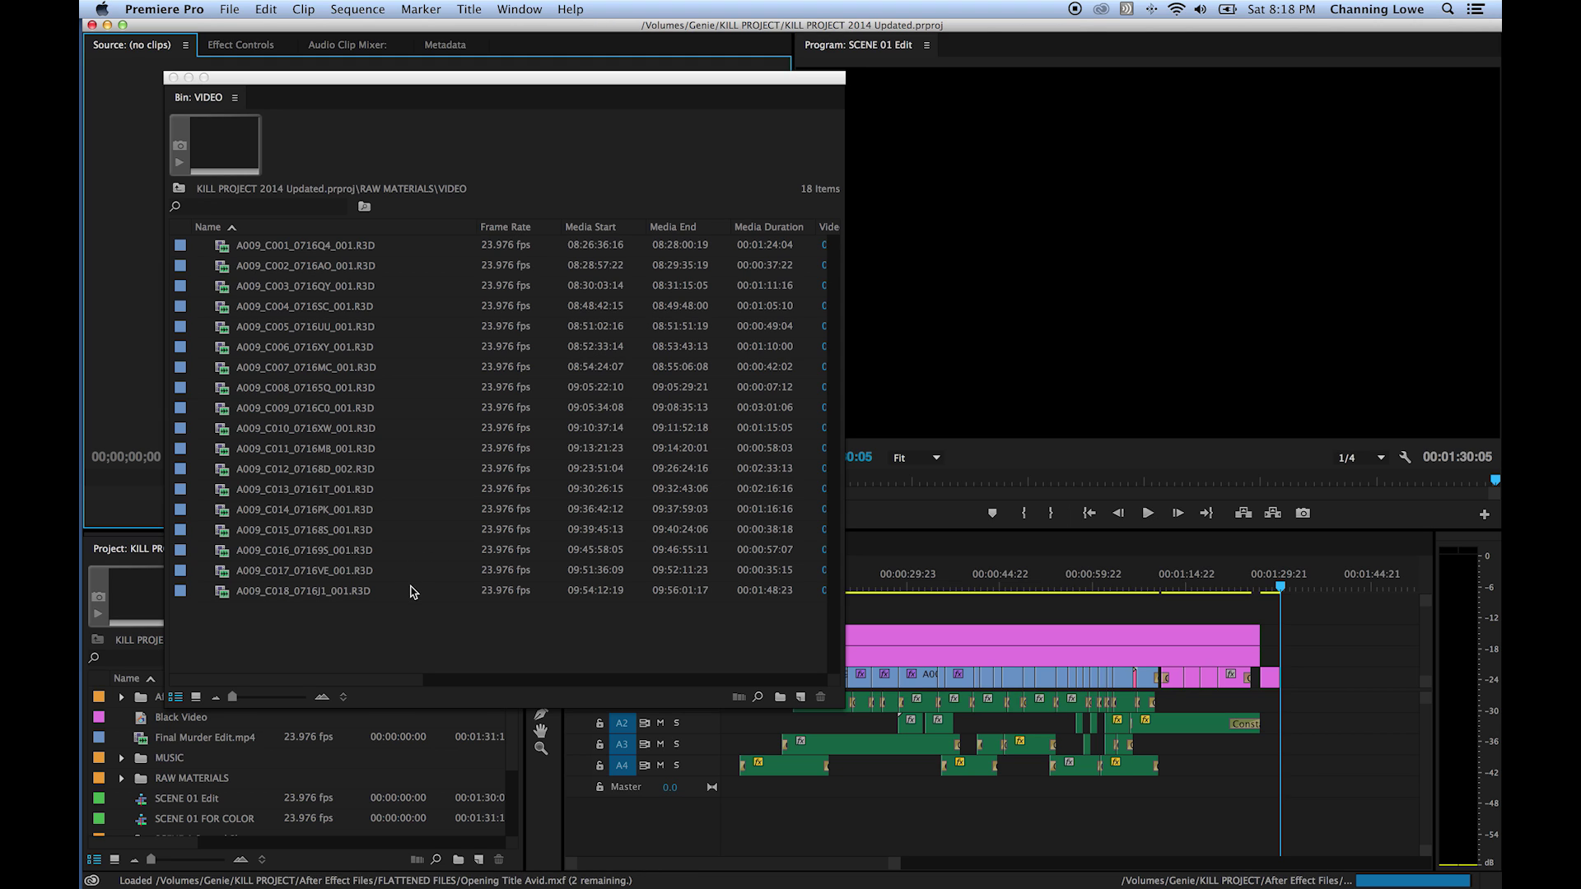
Select all 18 R3D clips in the VIDEO bin and open their export settings
left_click_drag(369, 622, 266, 251)
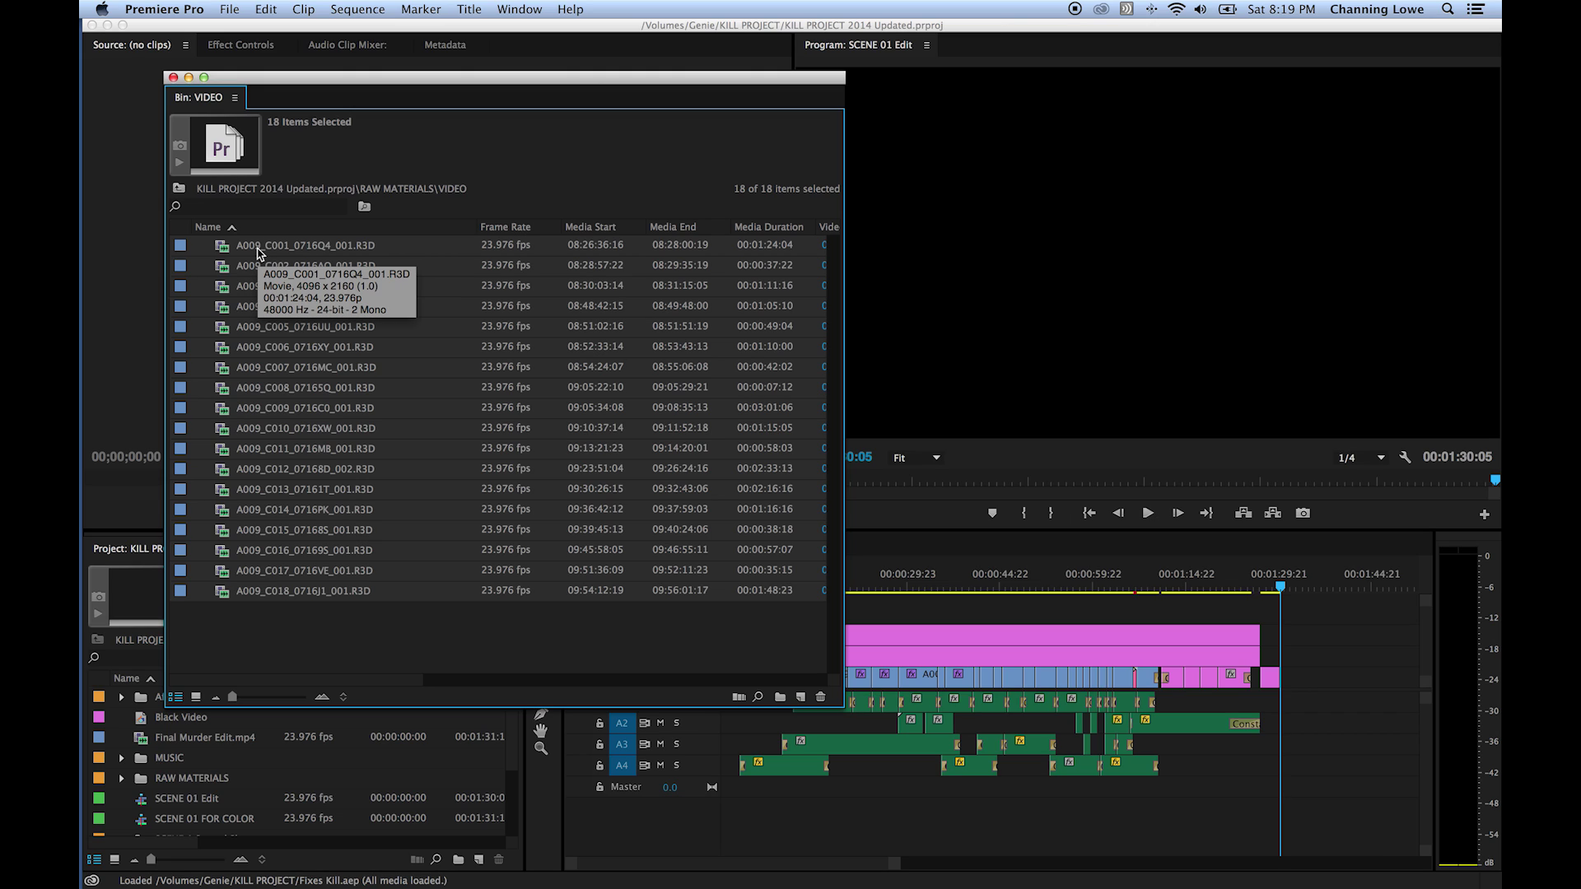
right_click(257, 252)
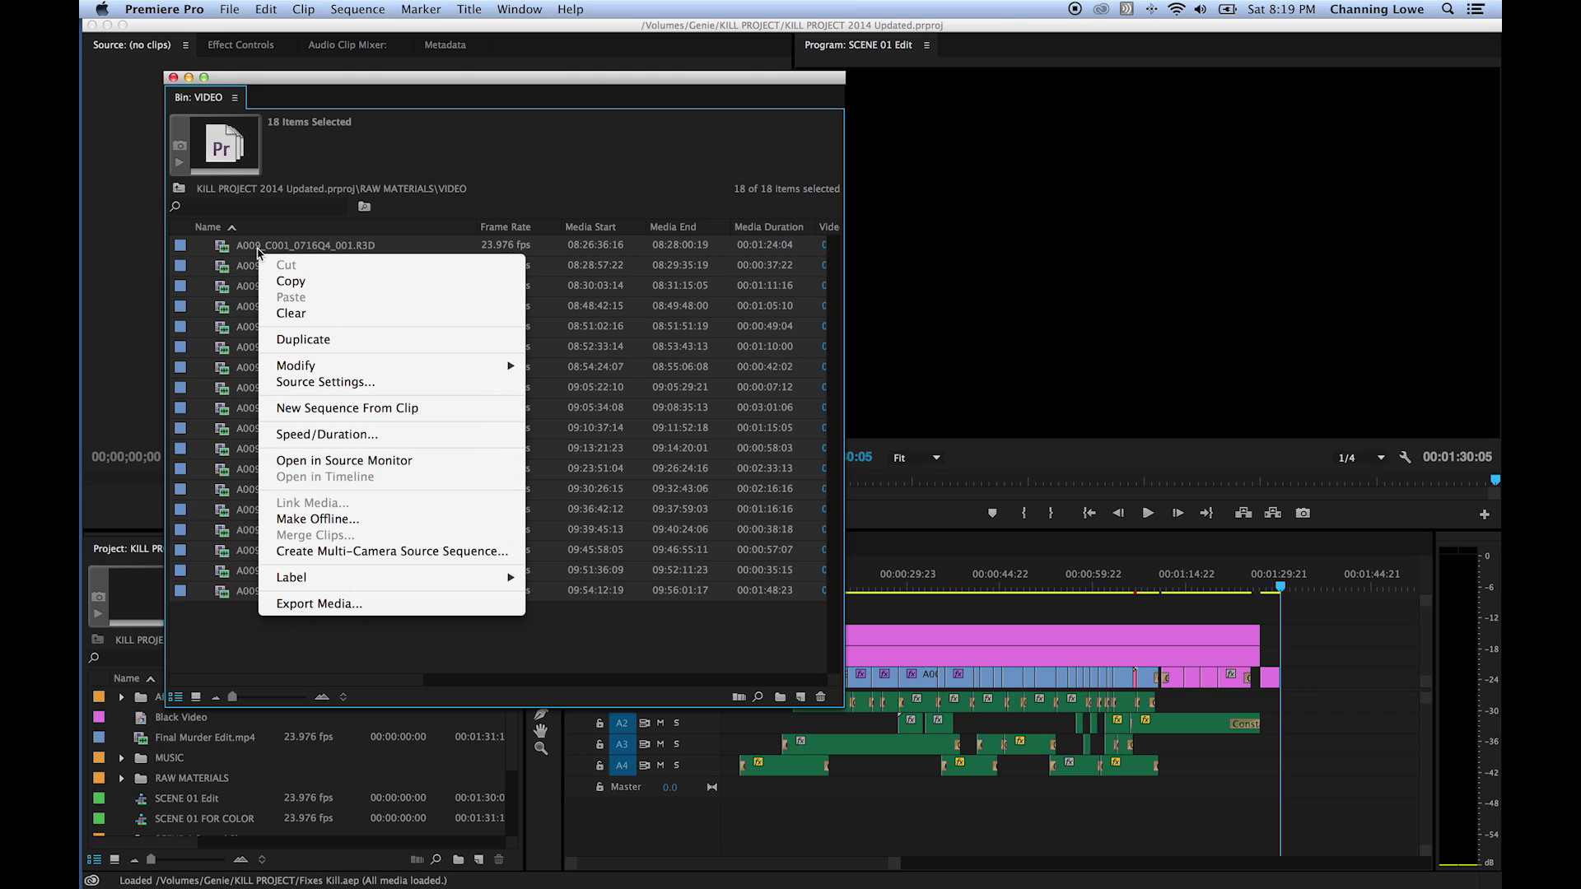
mouse_move(340, 372)
left_click(285, 654)
left_click_drag(285, 659, 253, 251)
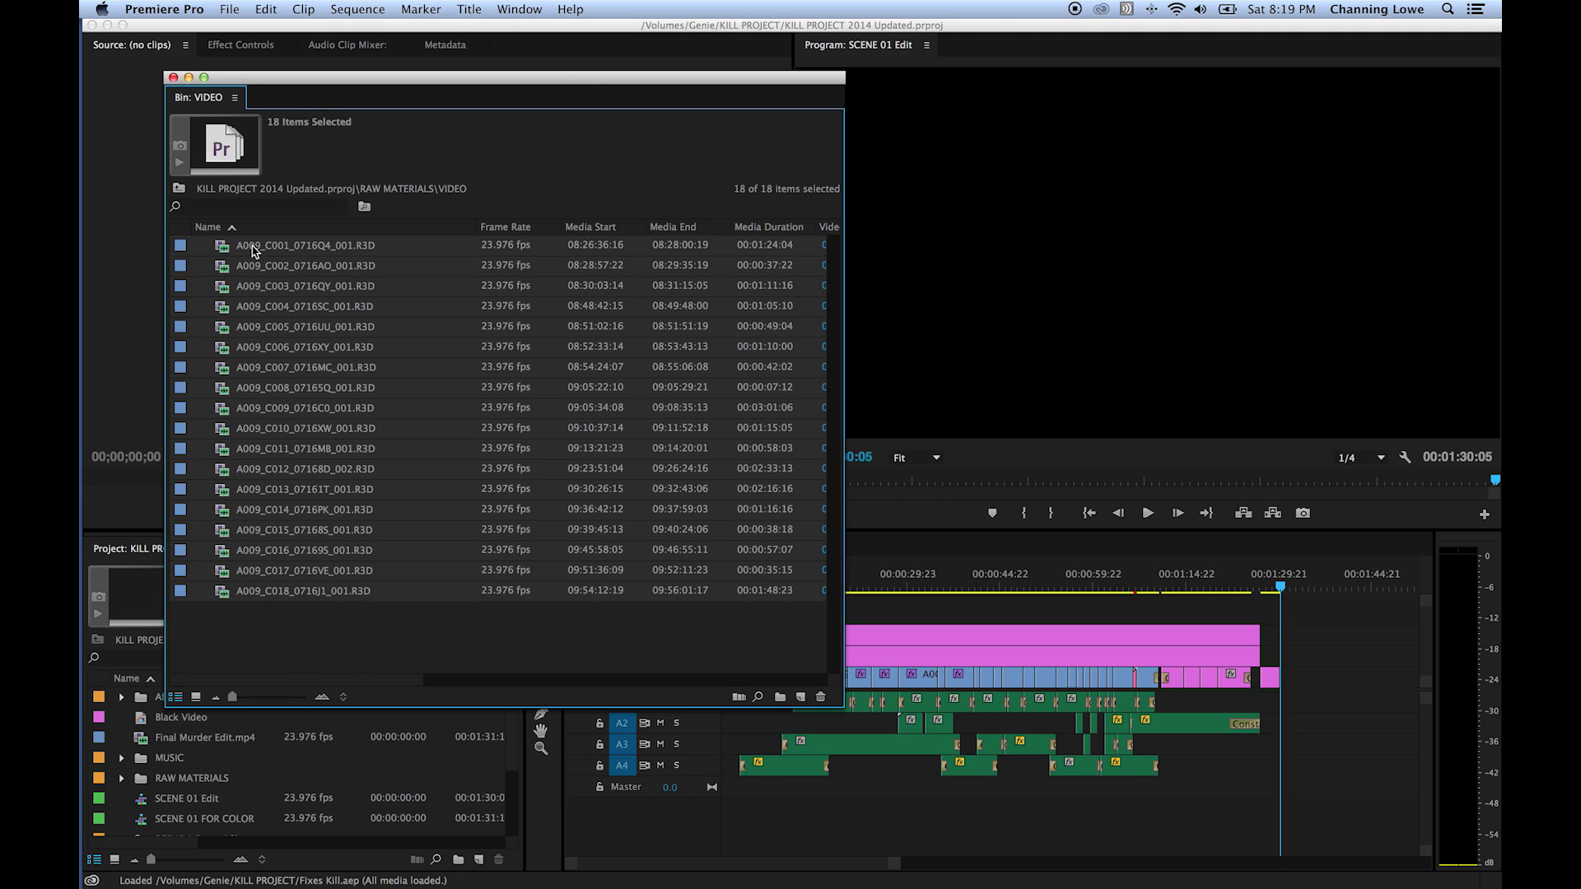
key("super+m")
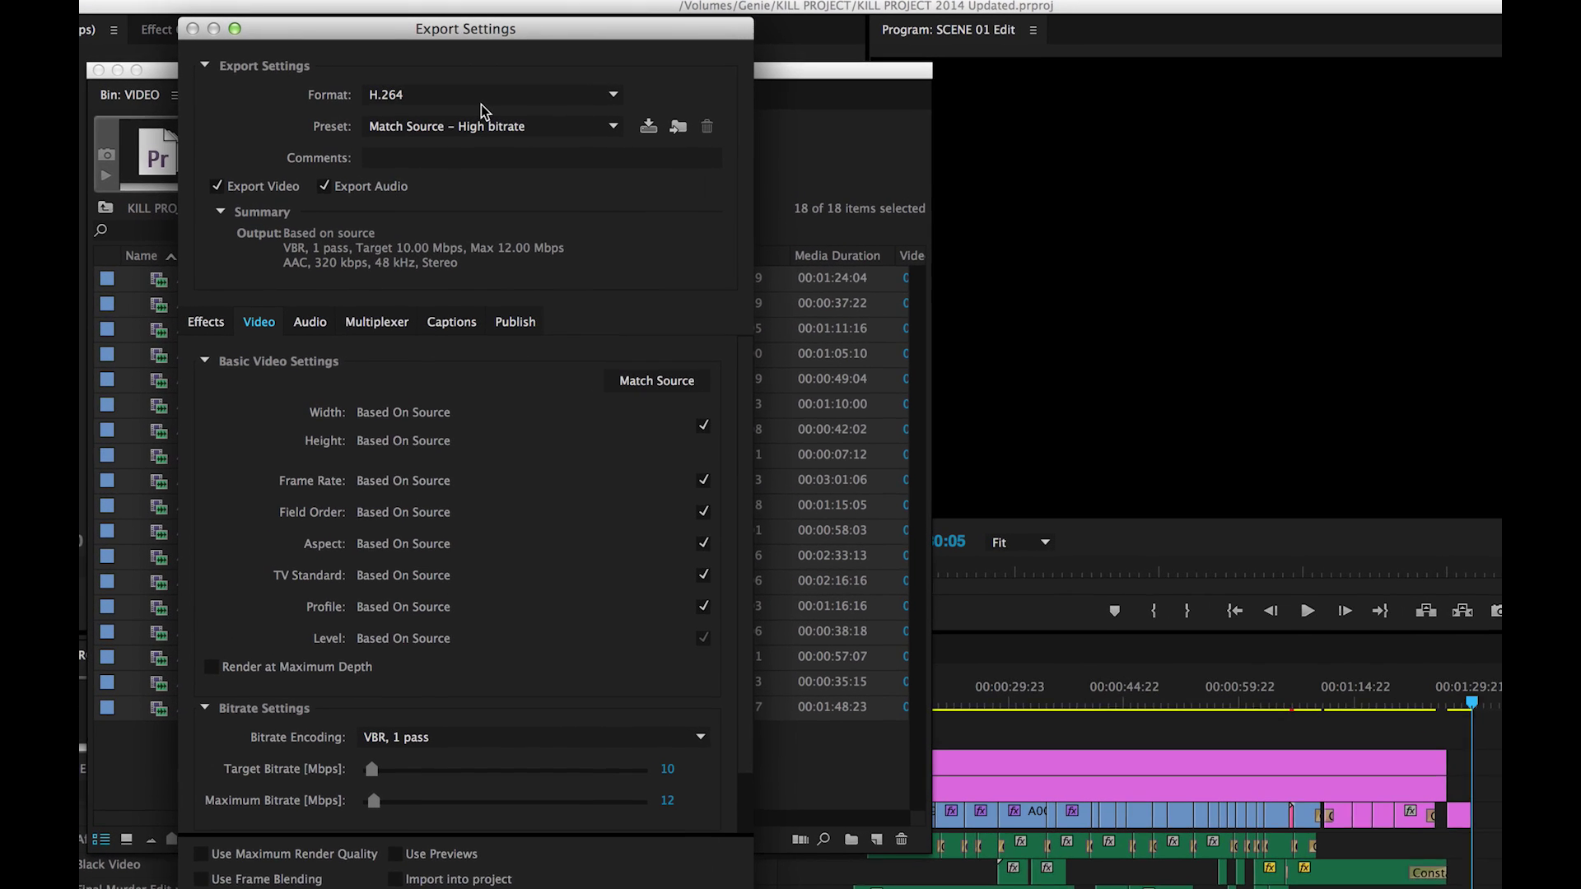
Set the export format to QuickTime and the video codec to Apple ProRes 422 (Proxy)
left_click(481, 105)
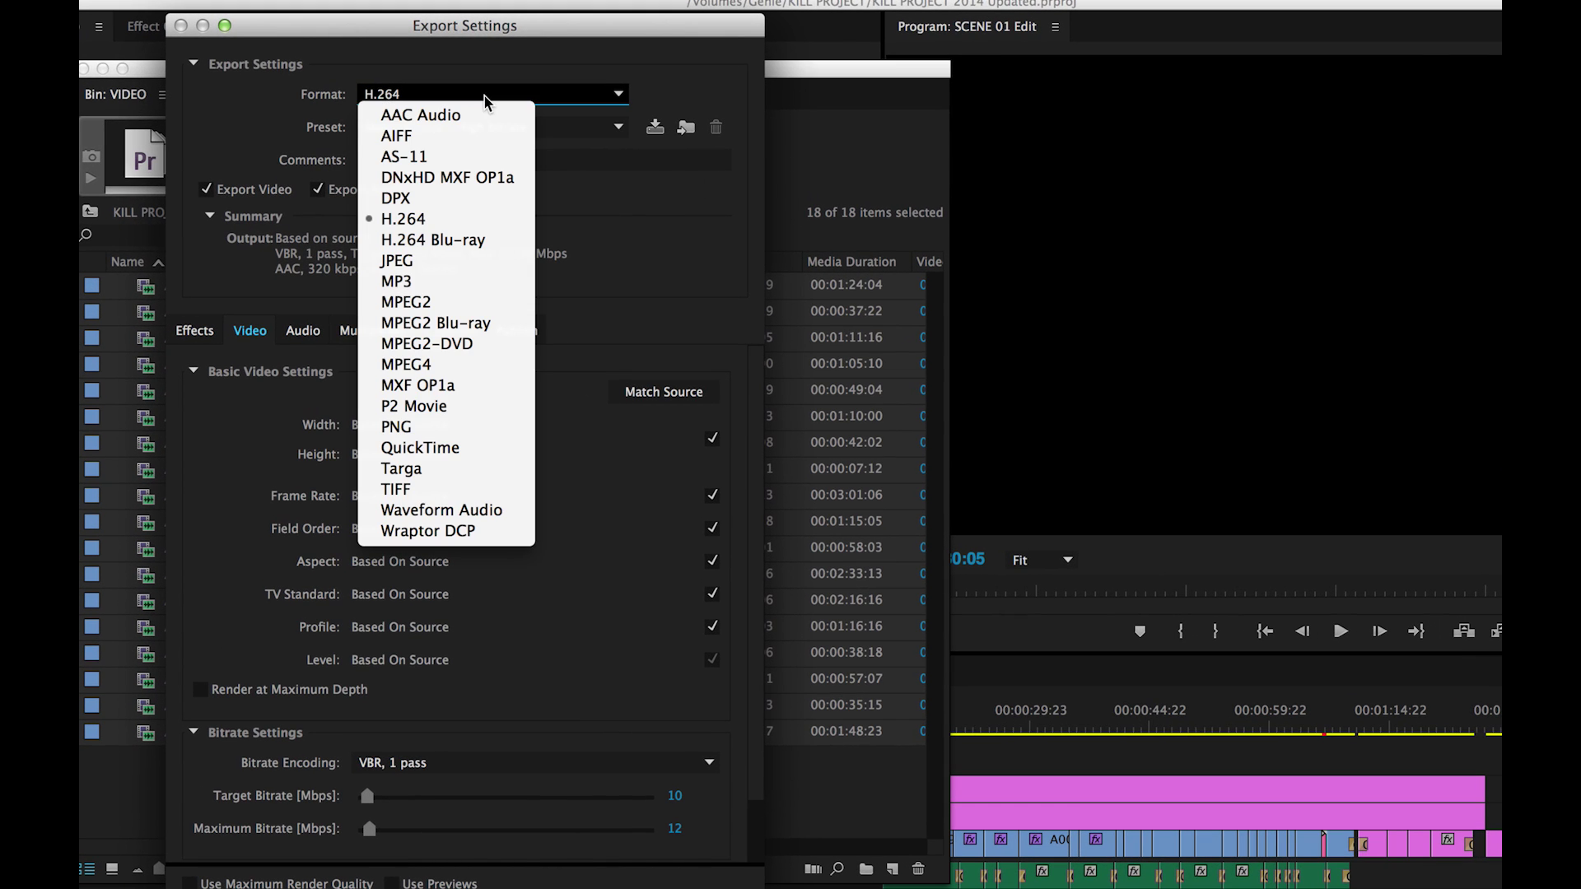
left_click(442, 448)
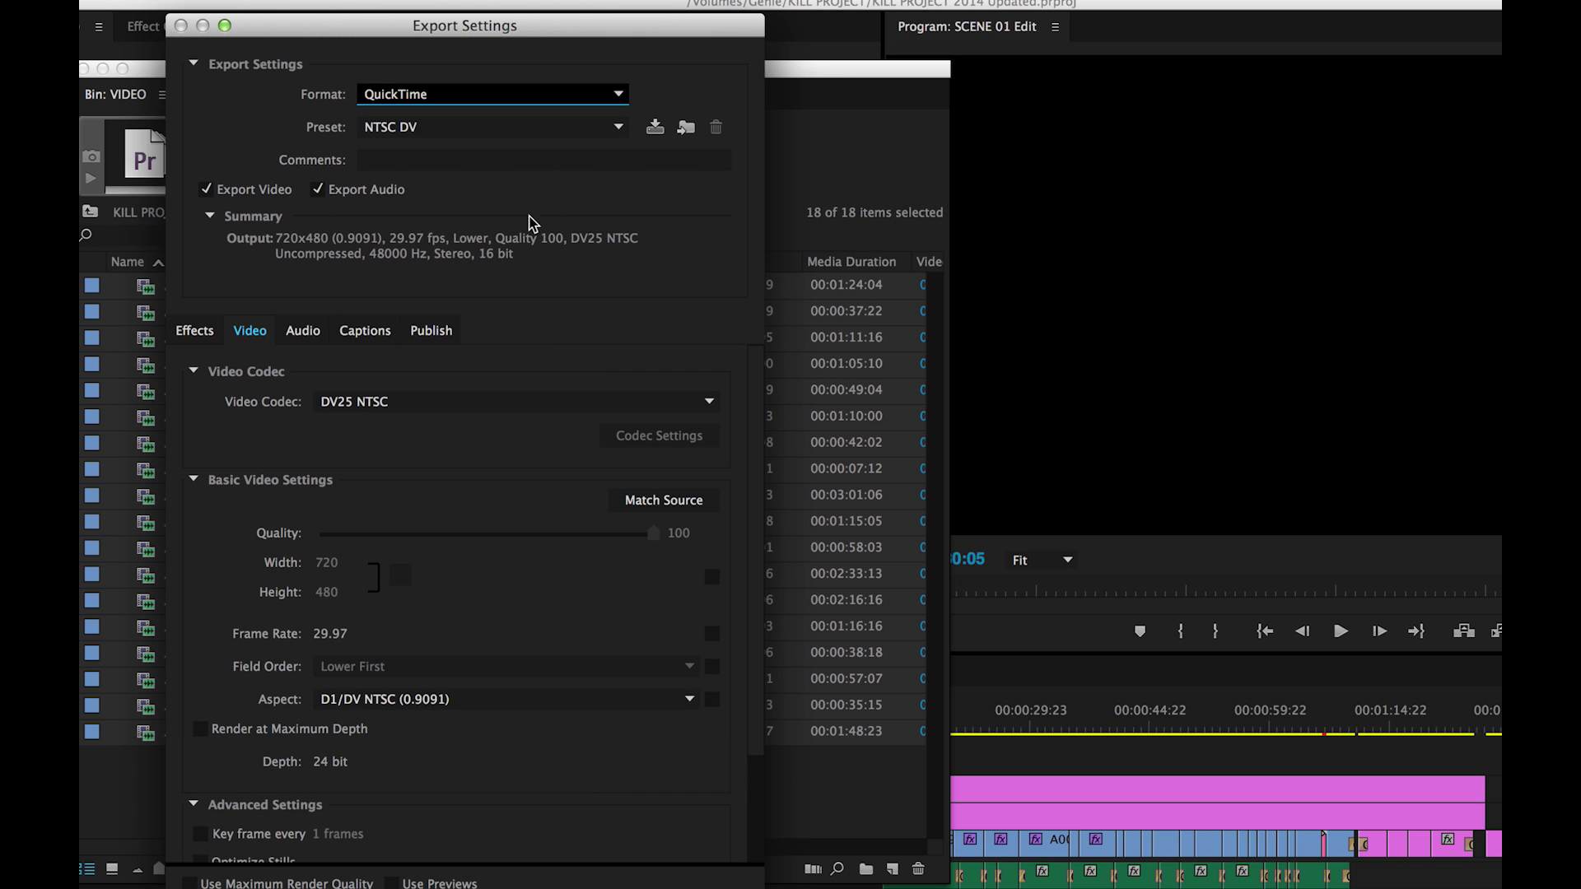
left_click(491, 131)
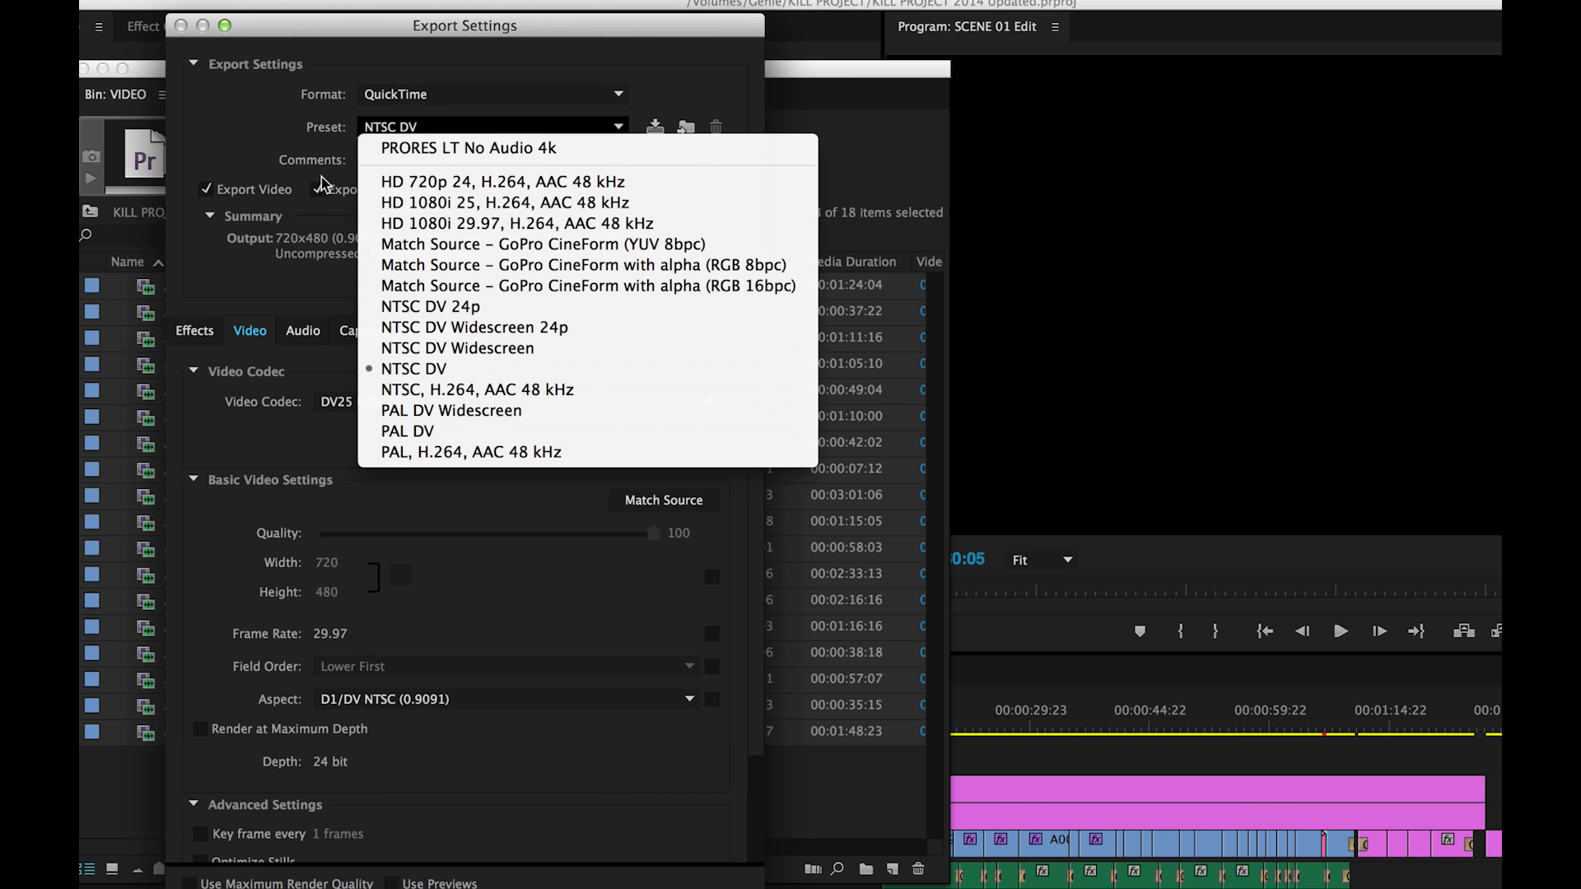
left_click(312, 142)
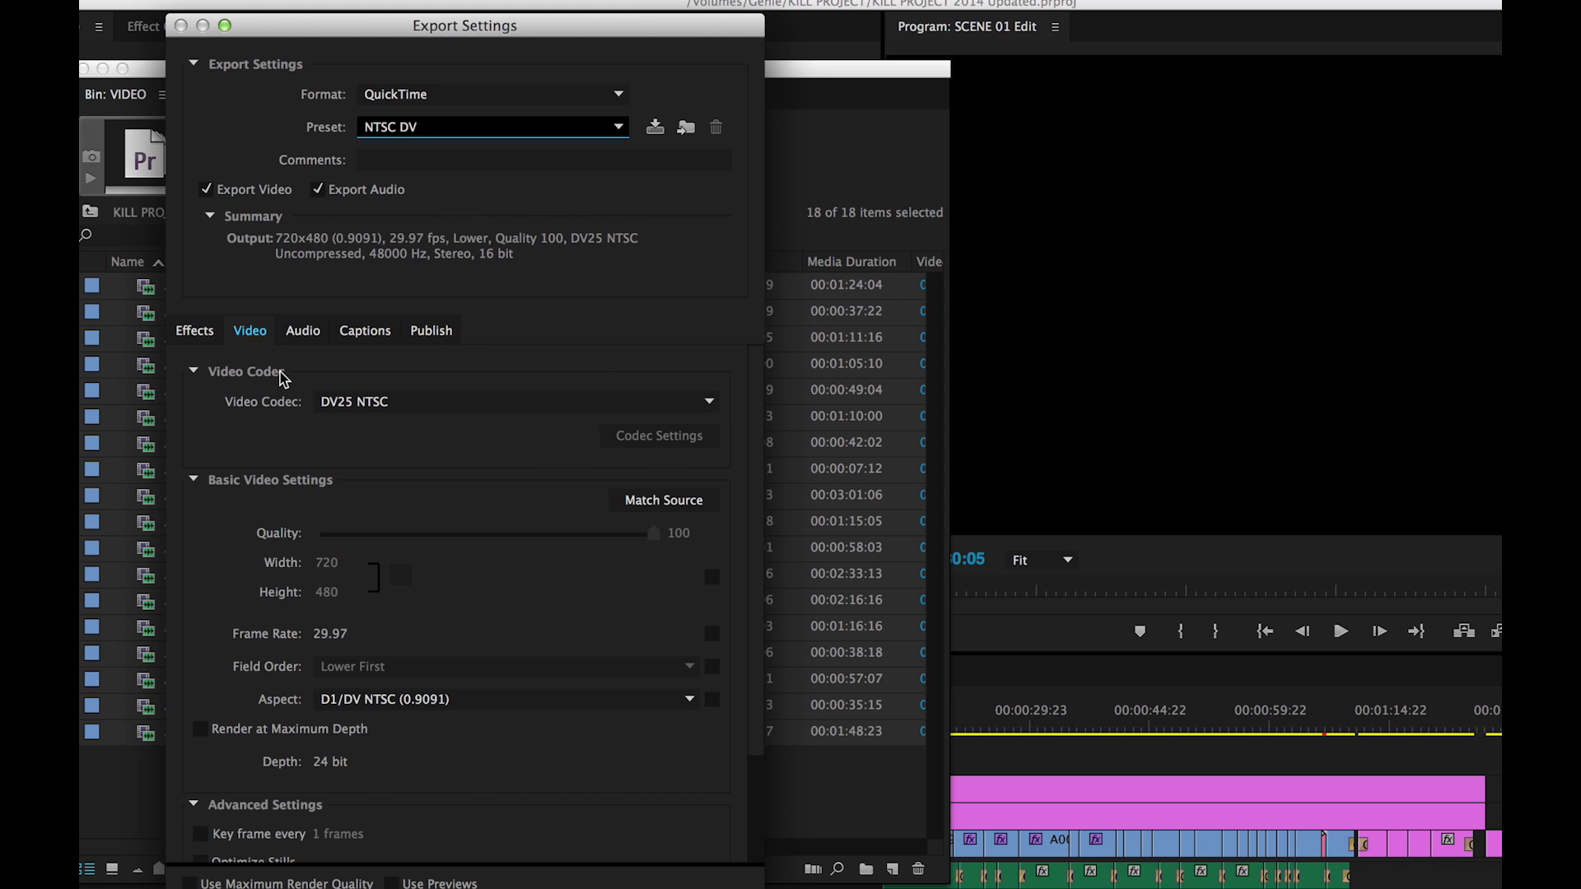
left_click(393, 406)
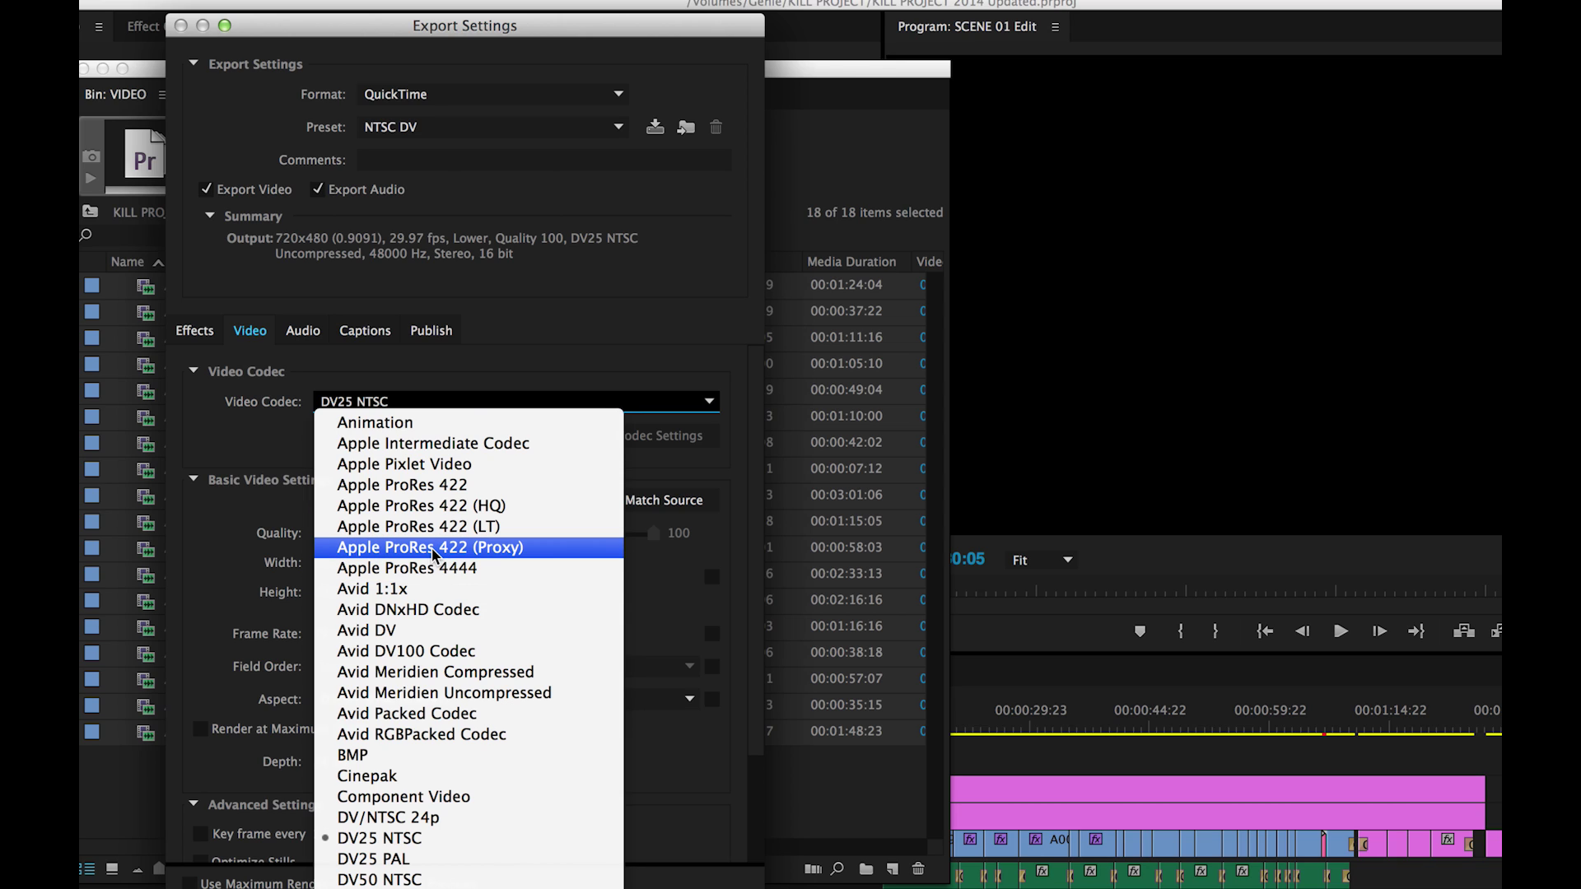
left_click(434, 555)
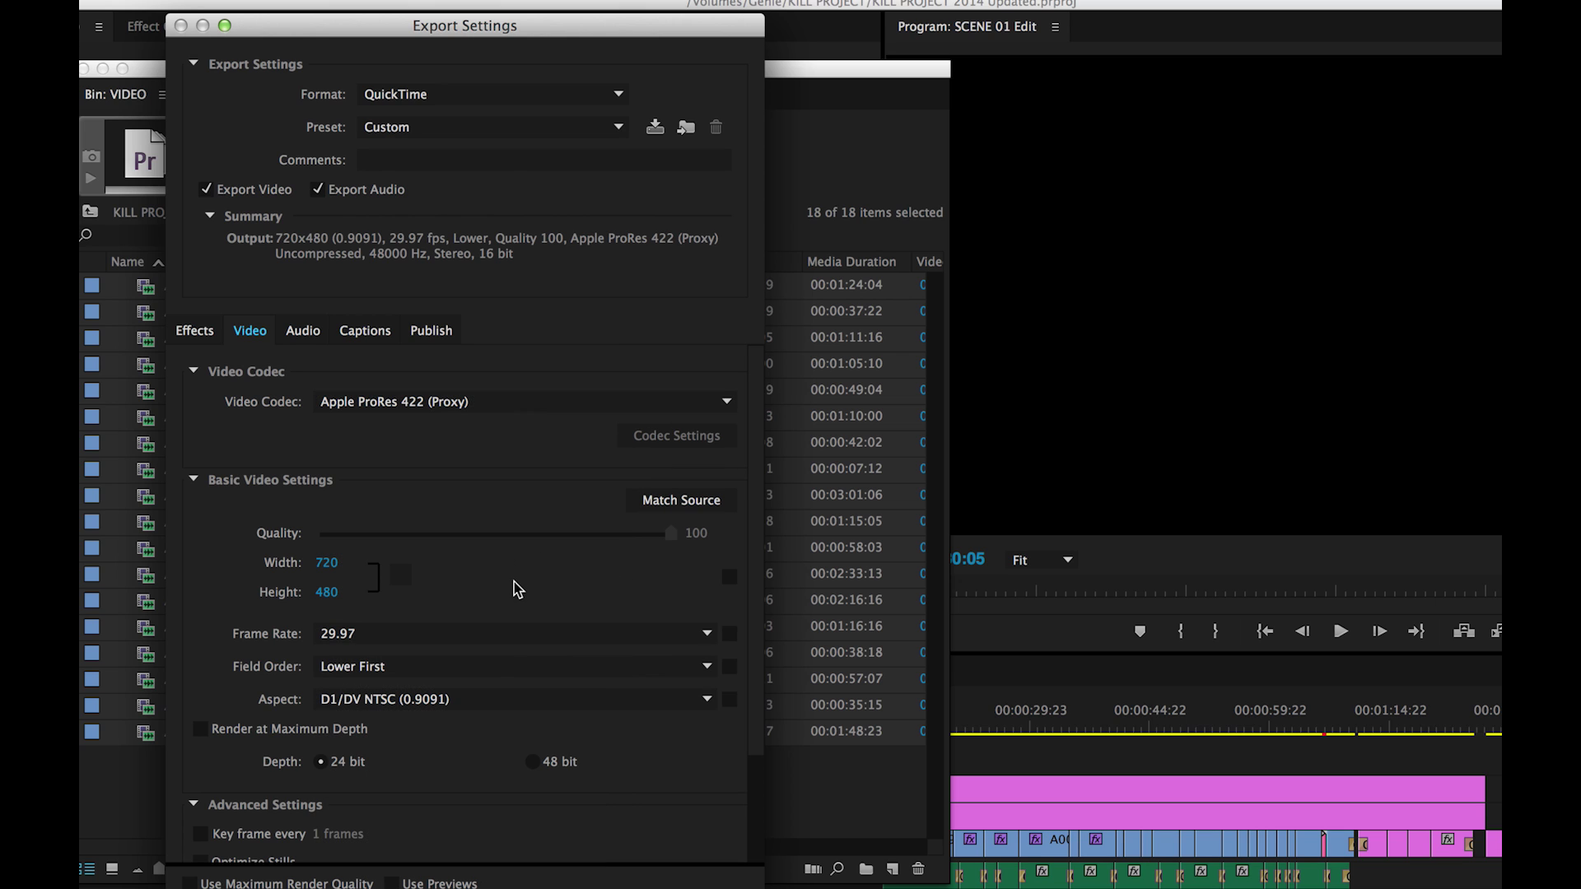
Examine the 1920 x 1080 ProRes LT and Proxy data rates on Apple's format specifications page in Safari, and return to Premiere Pro
scroll(572, 590, "down", 5)
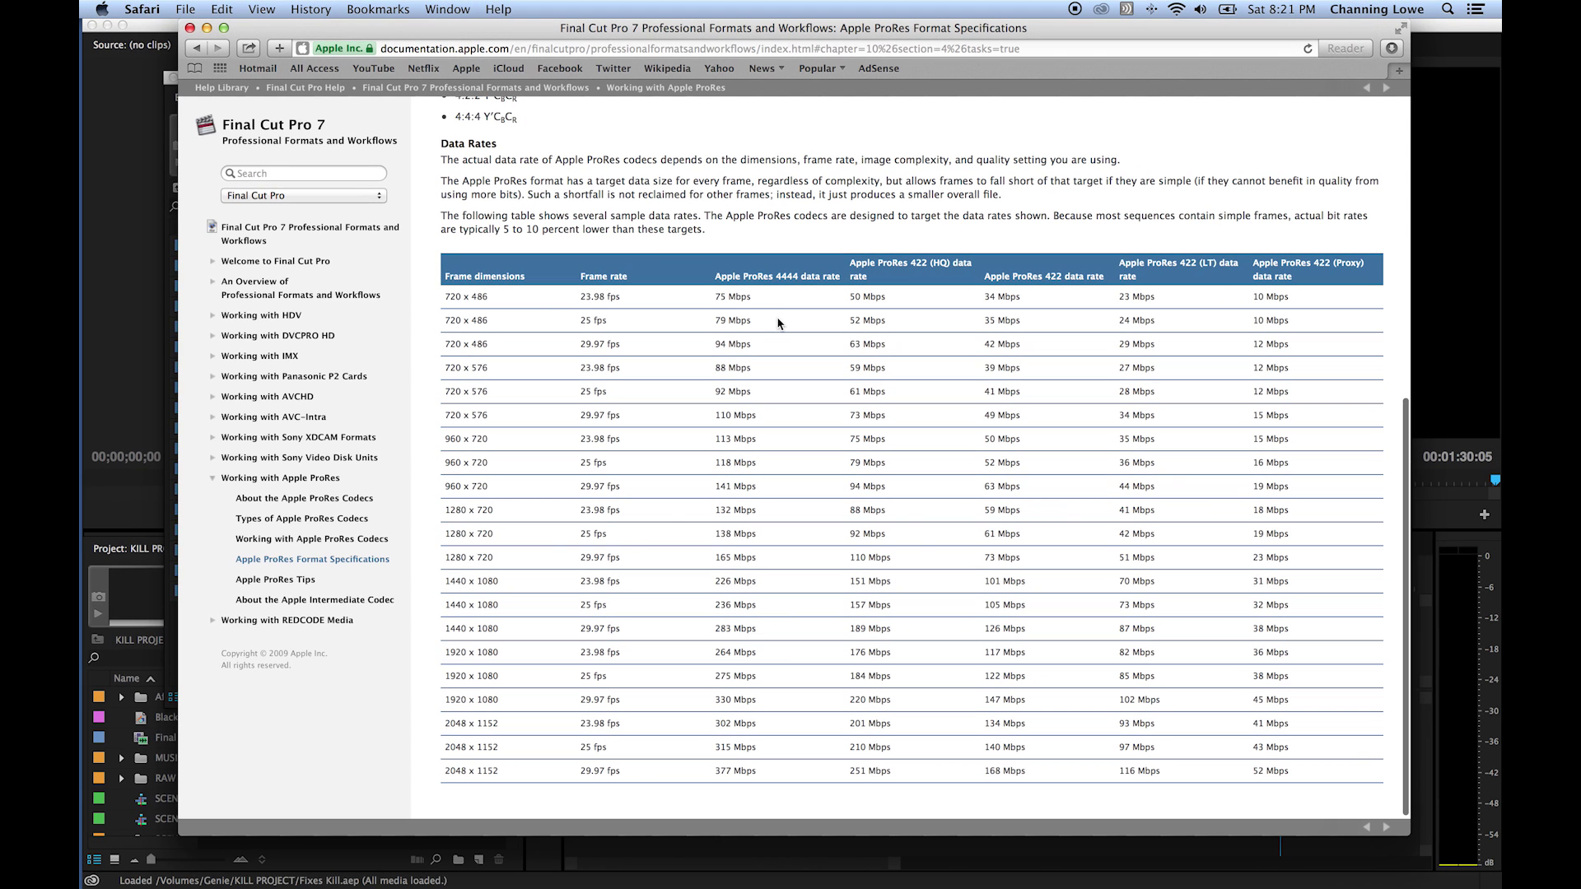
scroll(804, 490, "down", 1)
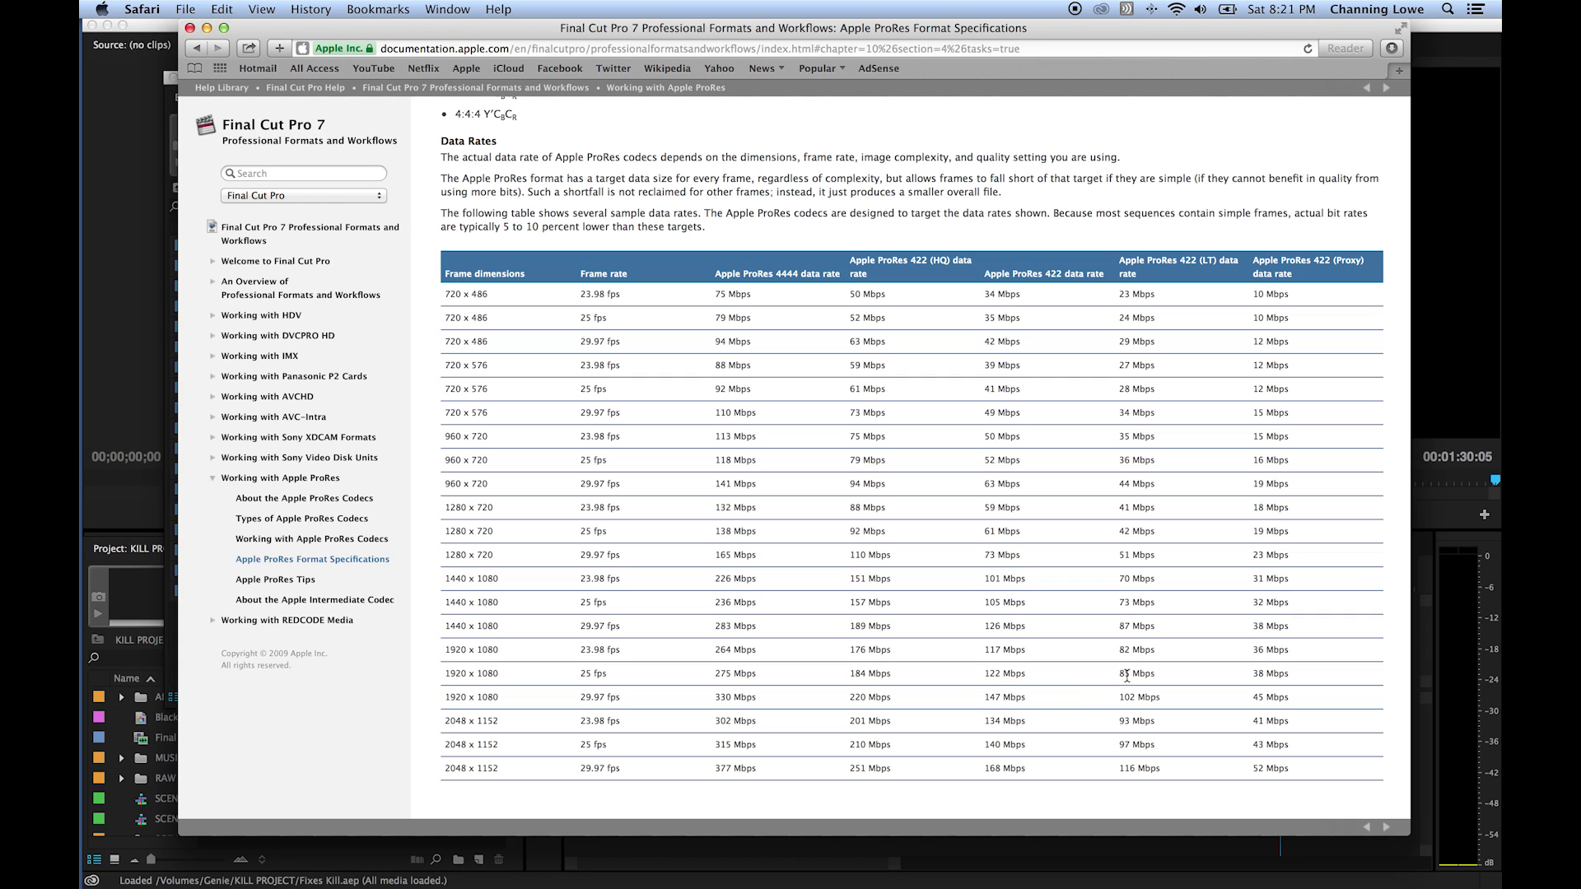
left_click(1164, 675)
mouse_move(1254, 674)
left_mouse_down()
mouse_move(1302, 674)
mouse_move(1252, 674)
left_mouse_up()
left_click(1290, 673)
left_click(1260, 676)
key("super+Tab")
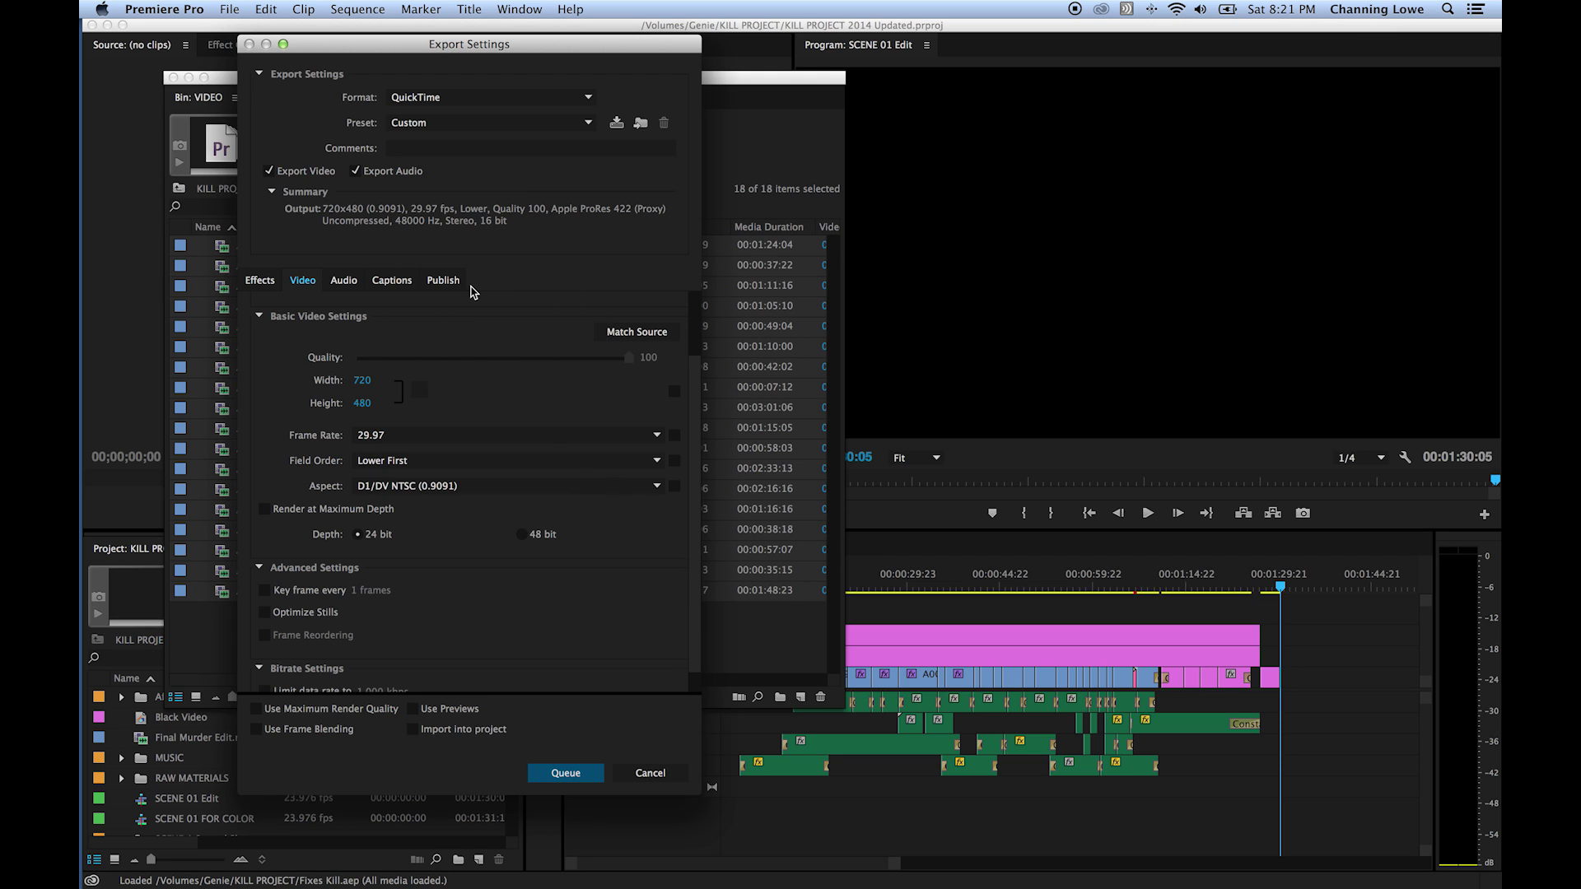
Match the basic video settings to the source and send the selected clips to the Media Encoder queue
scroll(437, 419, "up", 3)
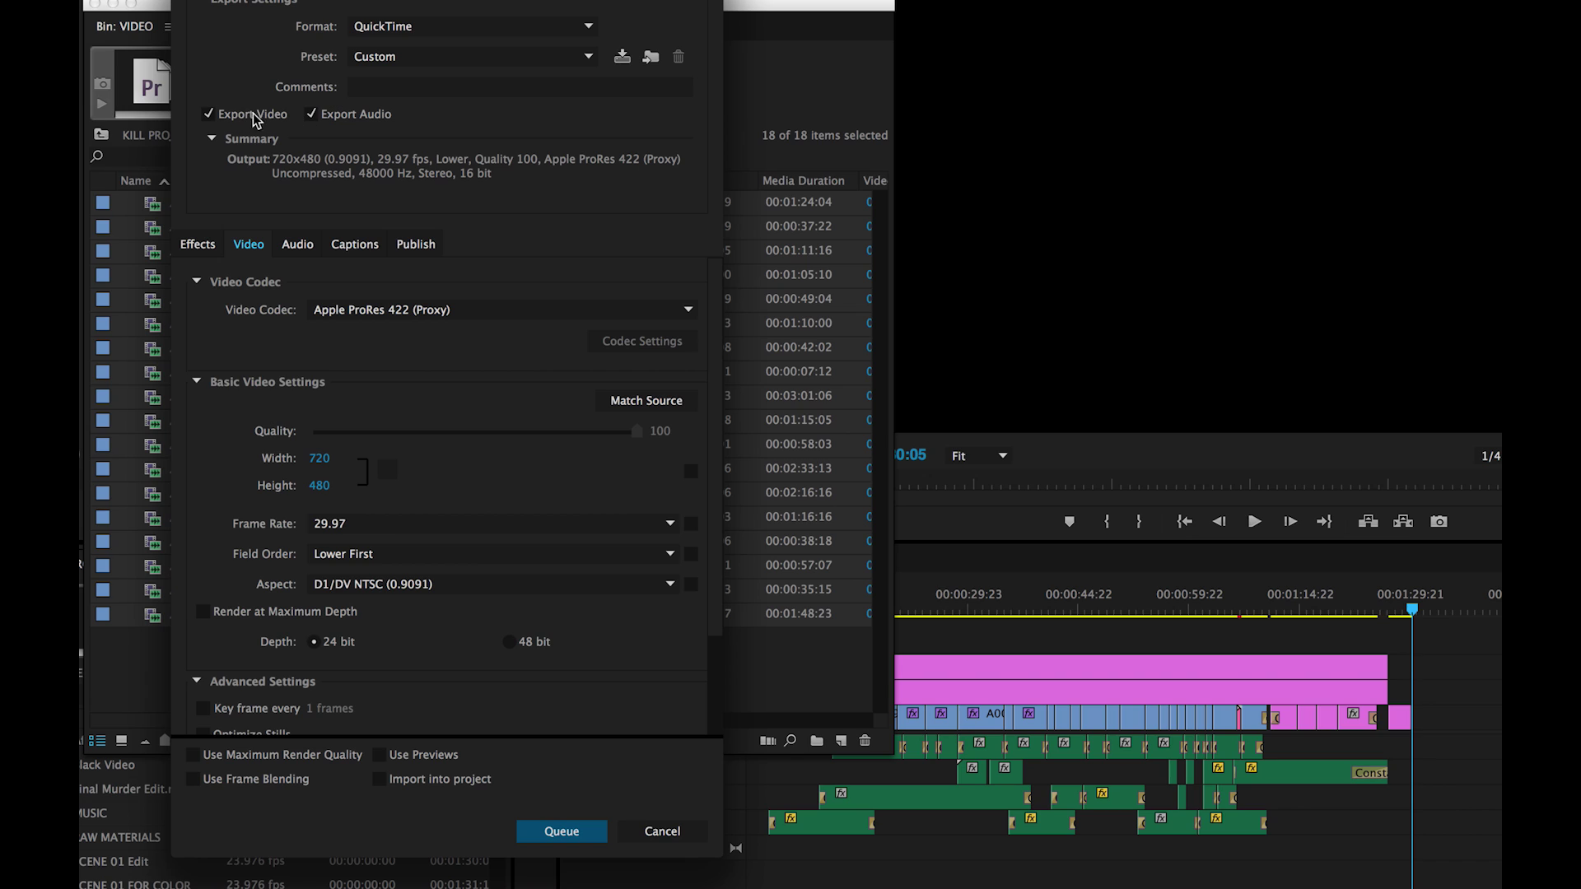
left_click(641, 404)
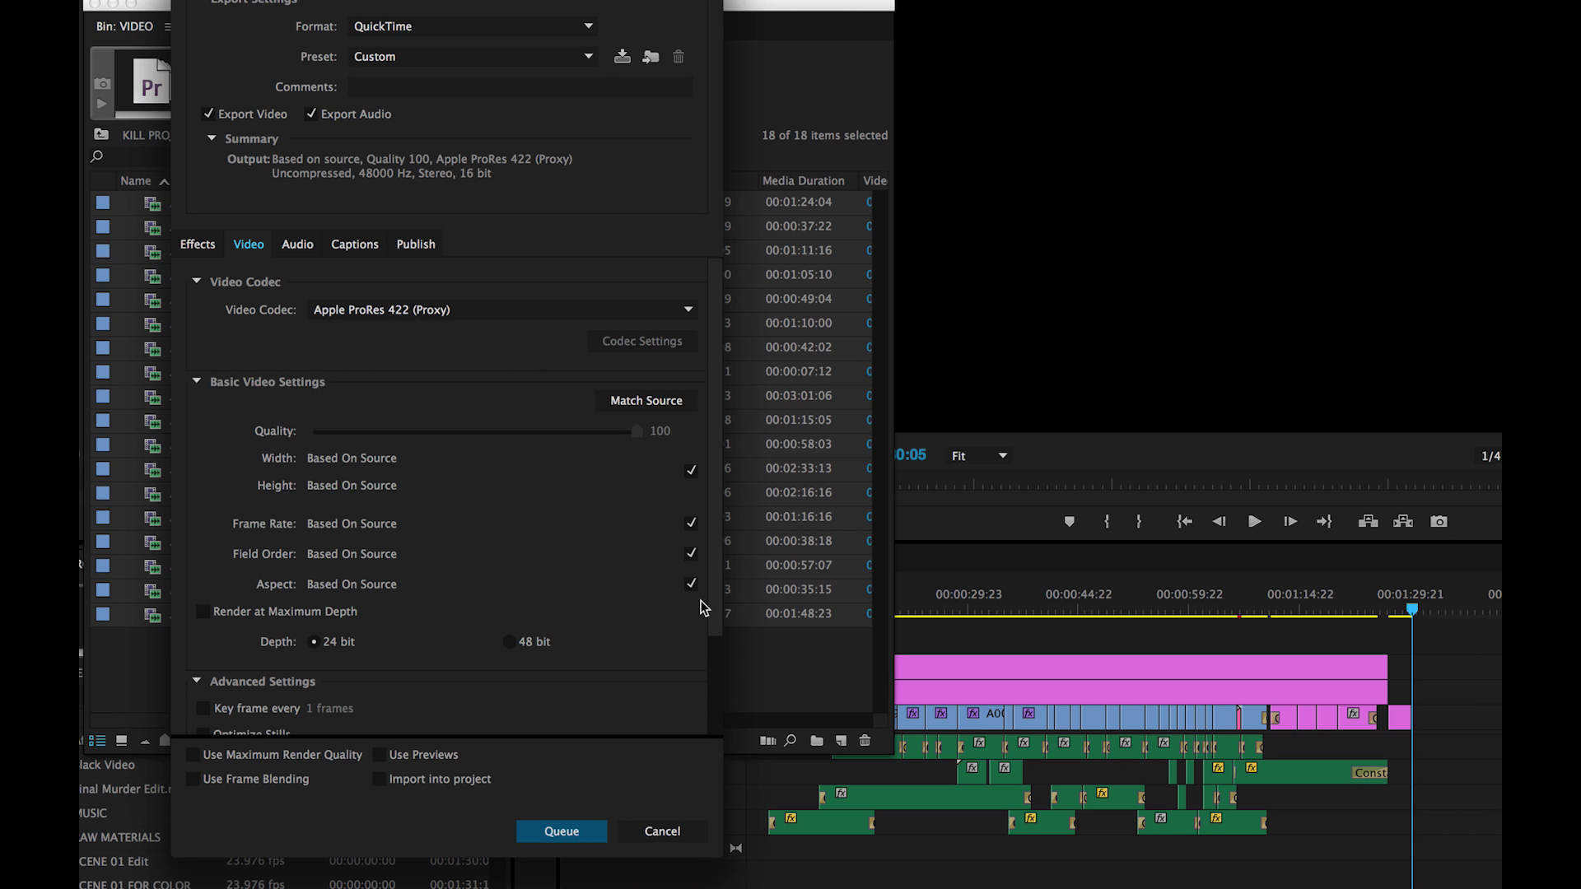
mouse_move(716, 616)
left_mouse_down()
mouse_move(713, 719)
mouse_move(720, 595)
left_mouse_up()
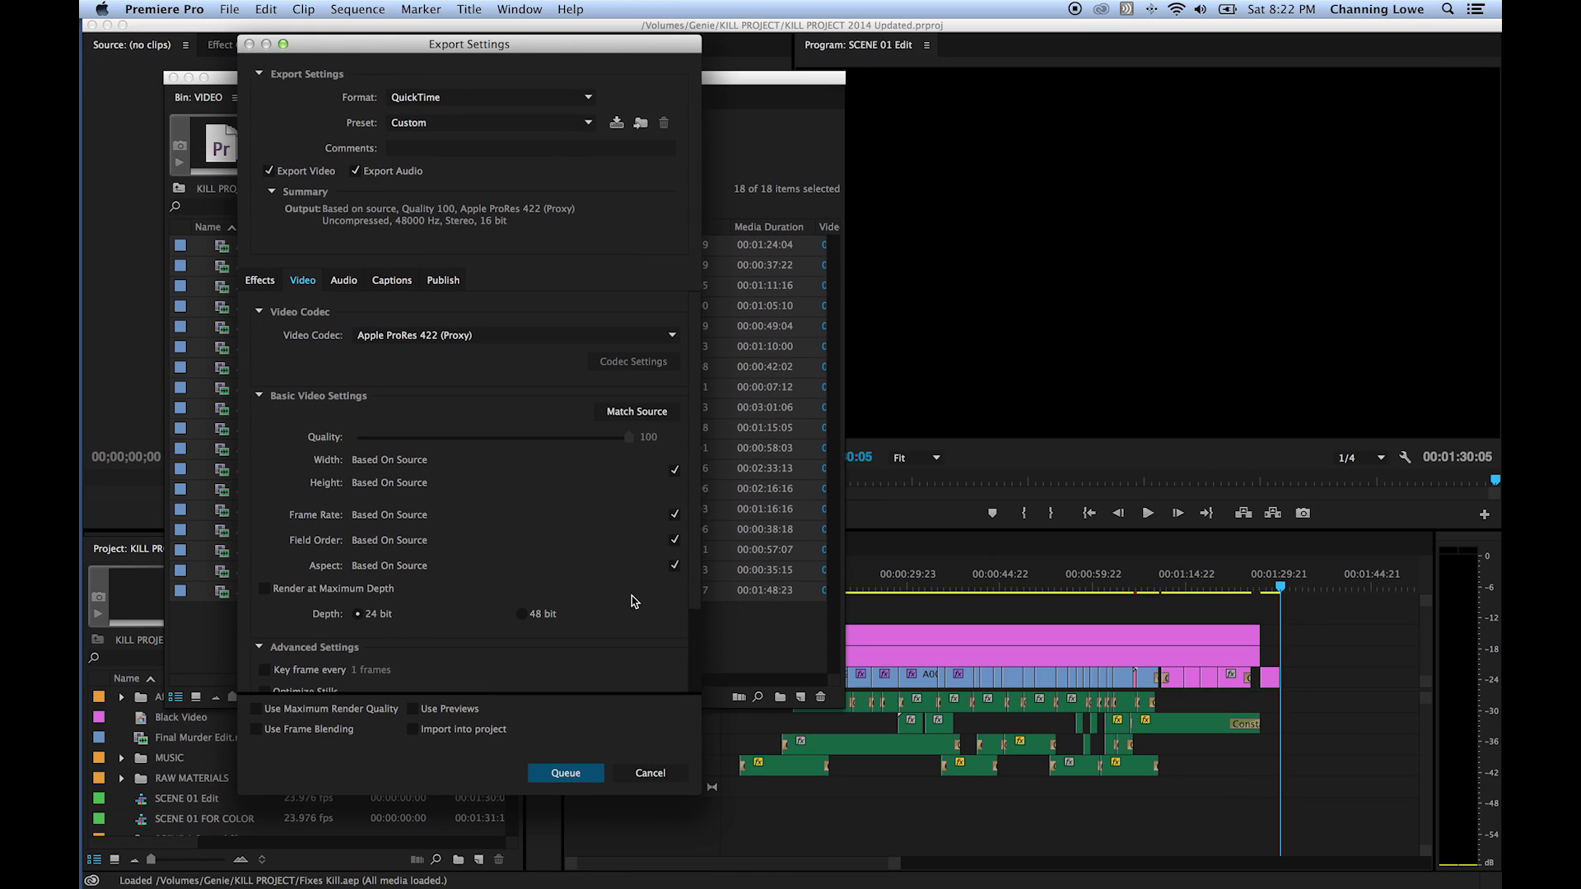
left_click(569, 772)
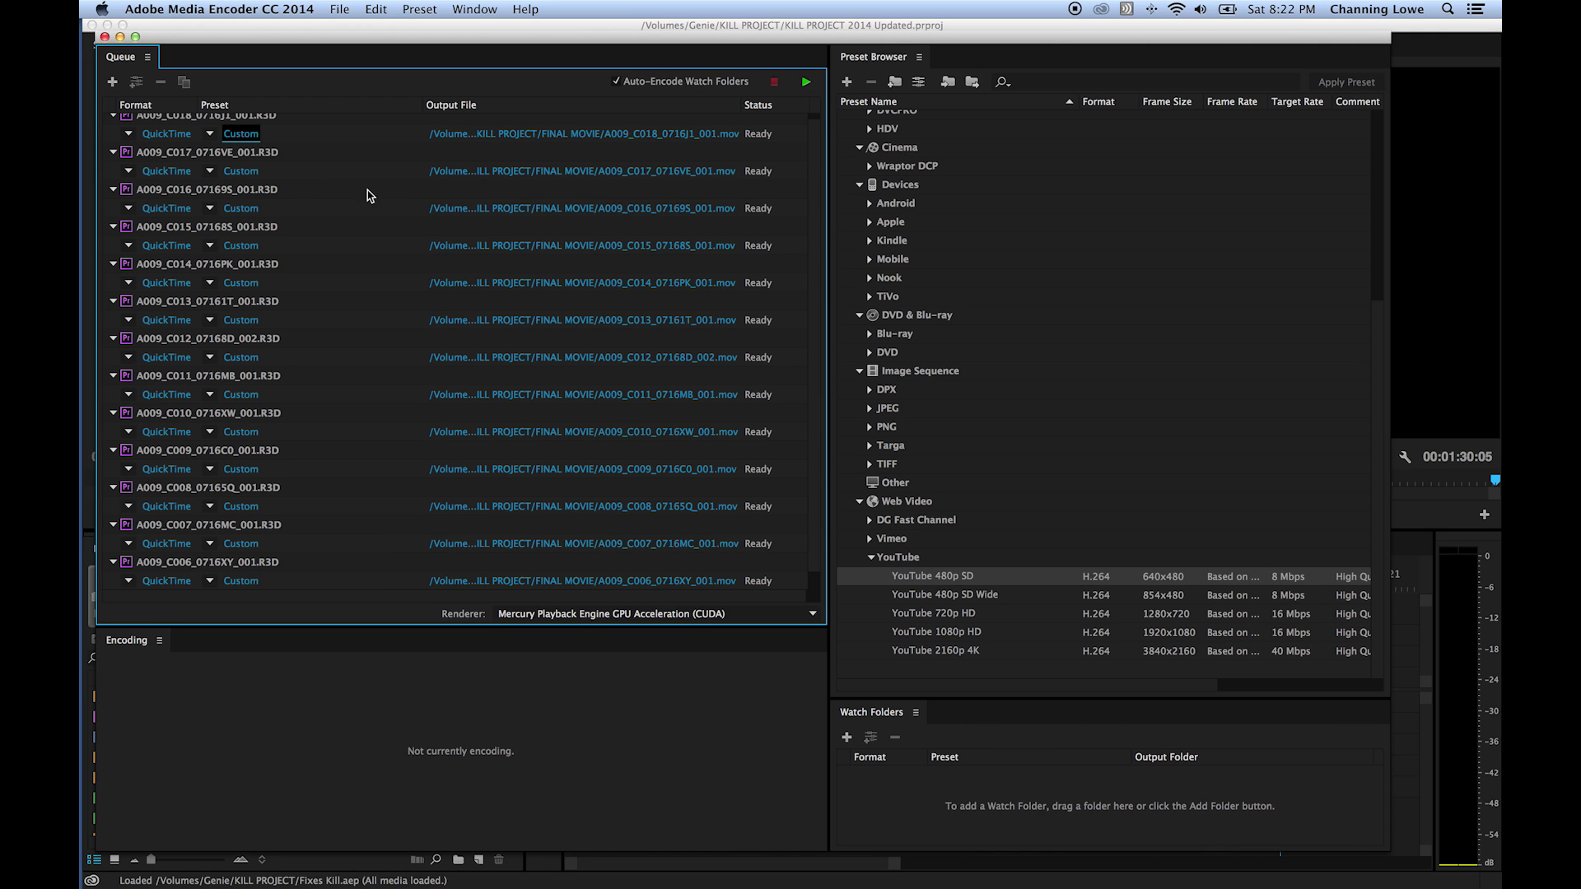
Look through the queued R3D clips and select the PRORES LT No Audio 4k preset among the user presets
scroll(372, 256, "down", 2)
scroll(373, 257, "up", 1)
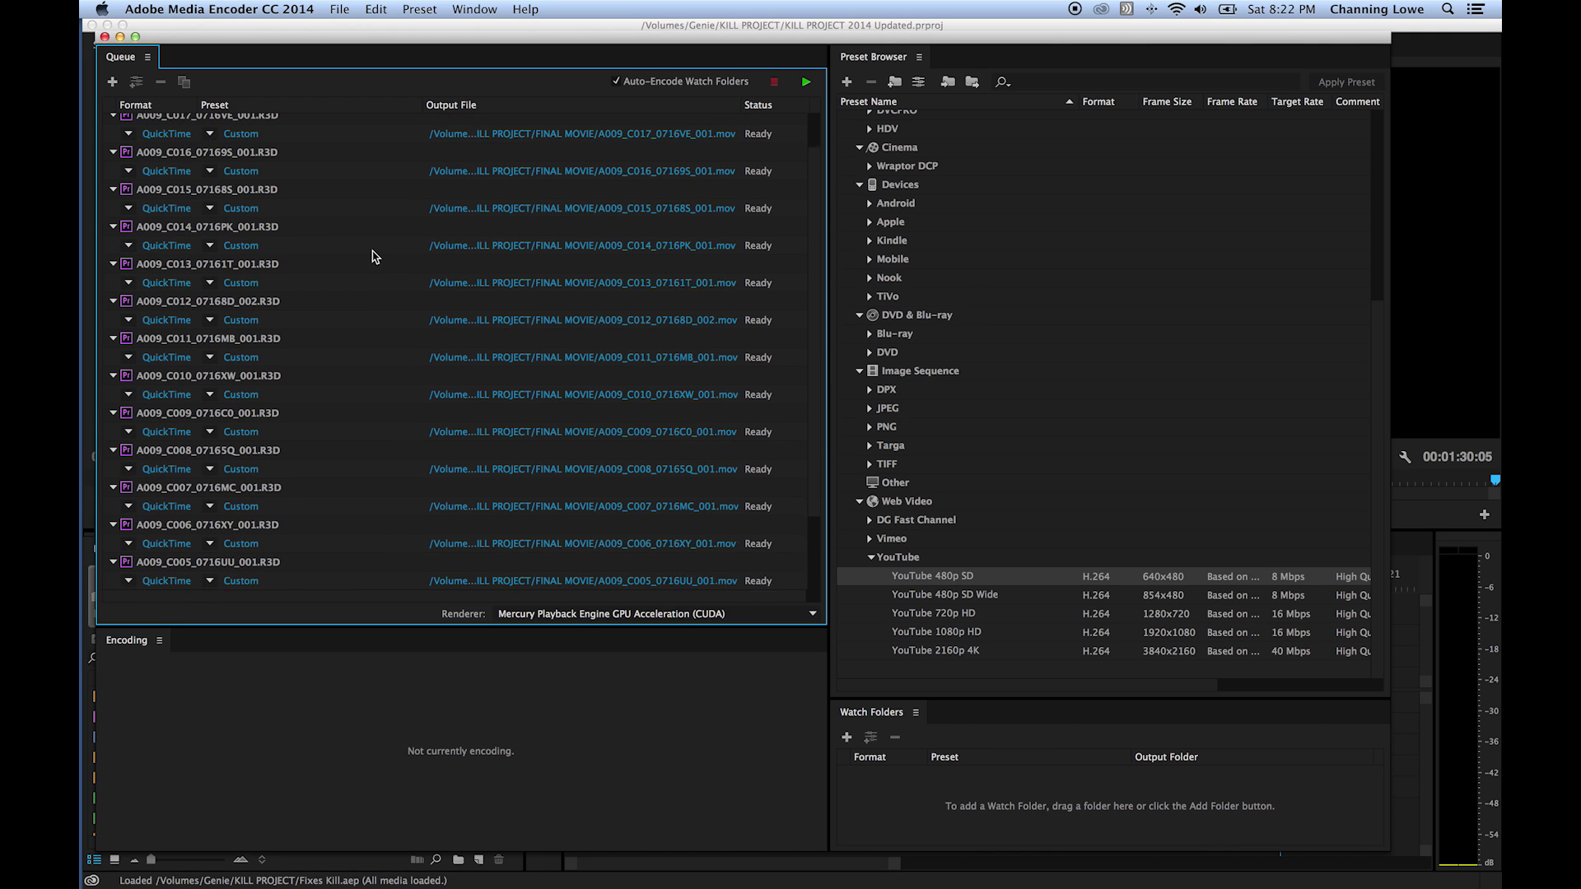
scroll(362, 257, "up", 2)
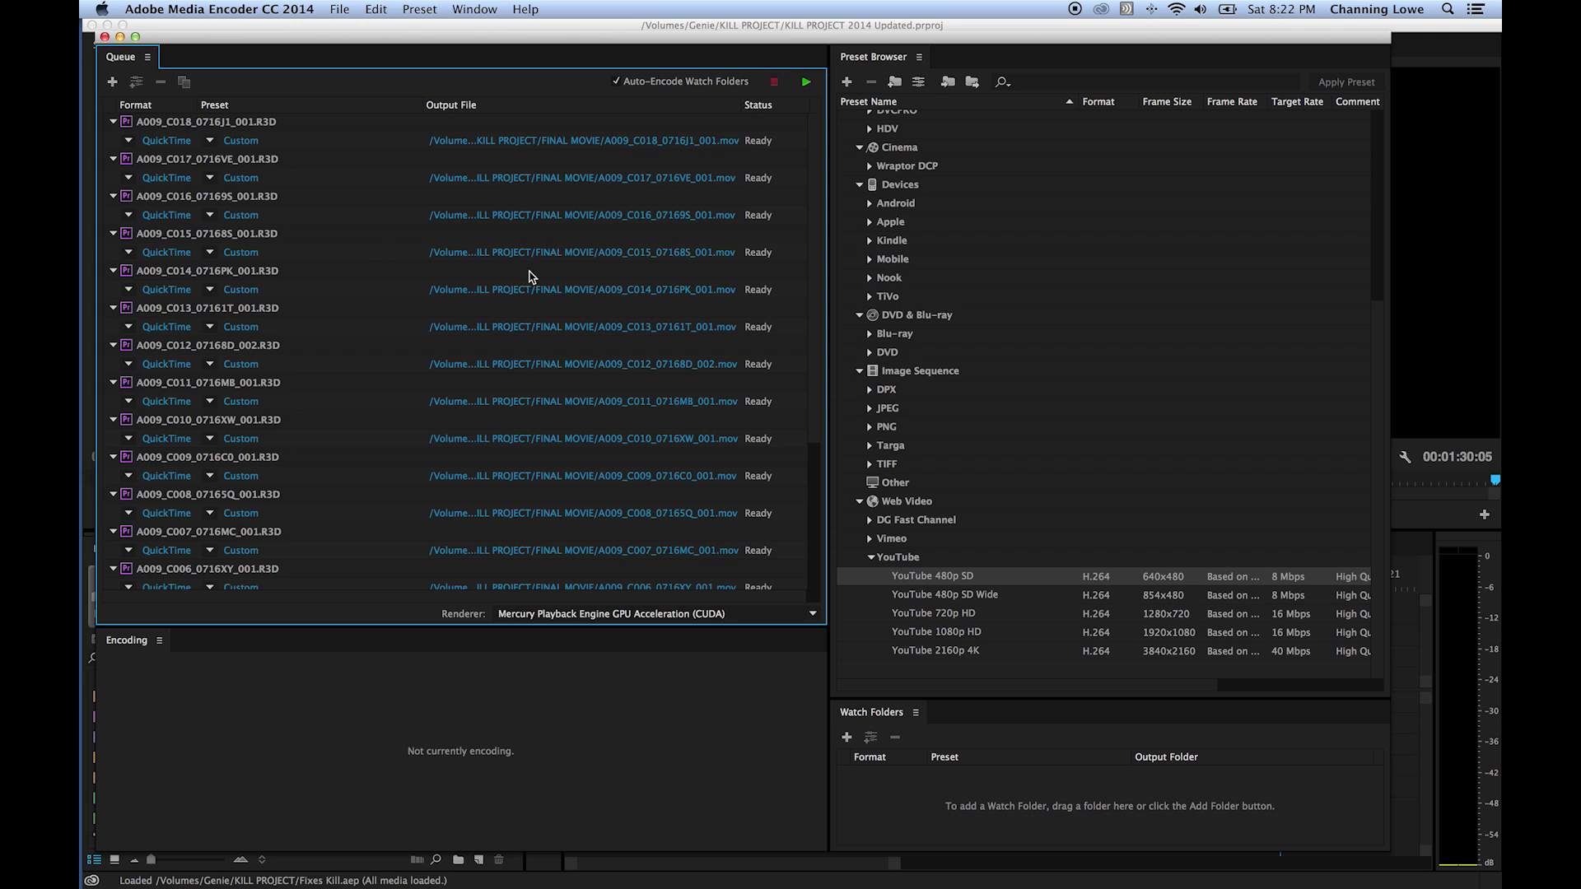
scroll(547, 276, "down", 5)
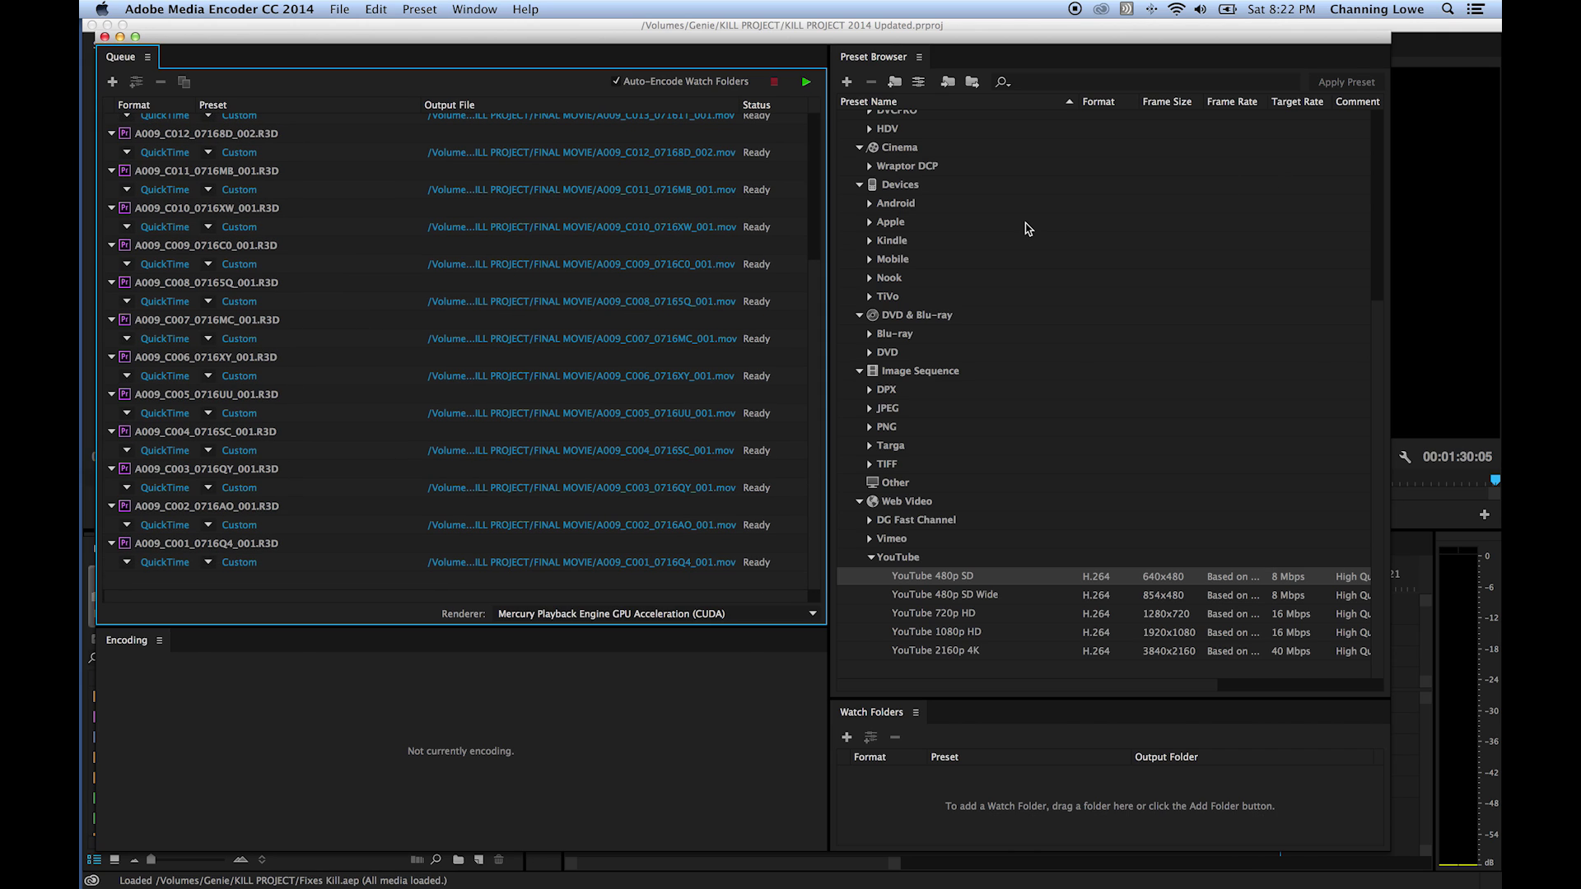
scroll(1028, 228, "up", 7)
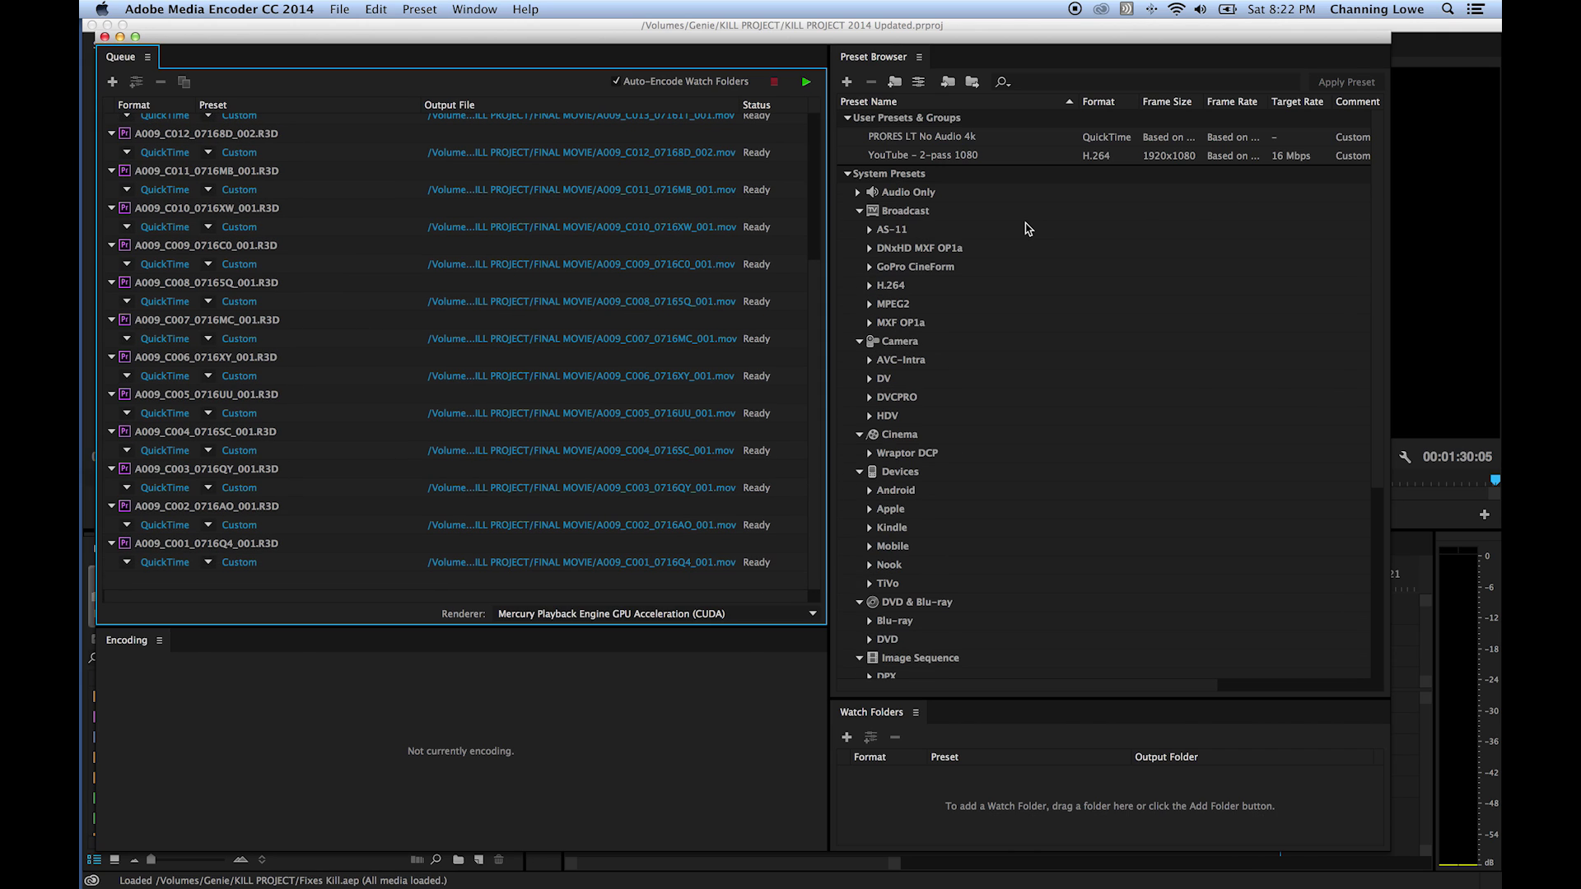
left_click(955, 141)
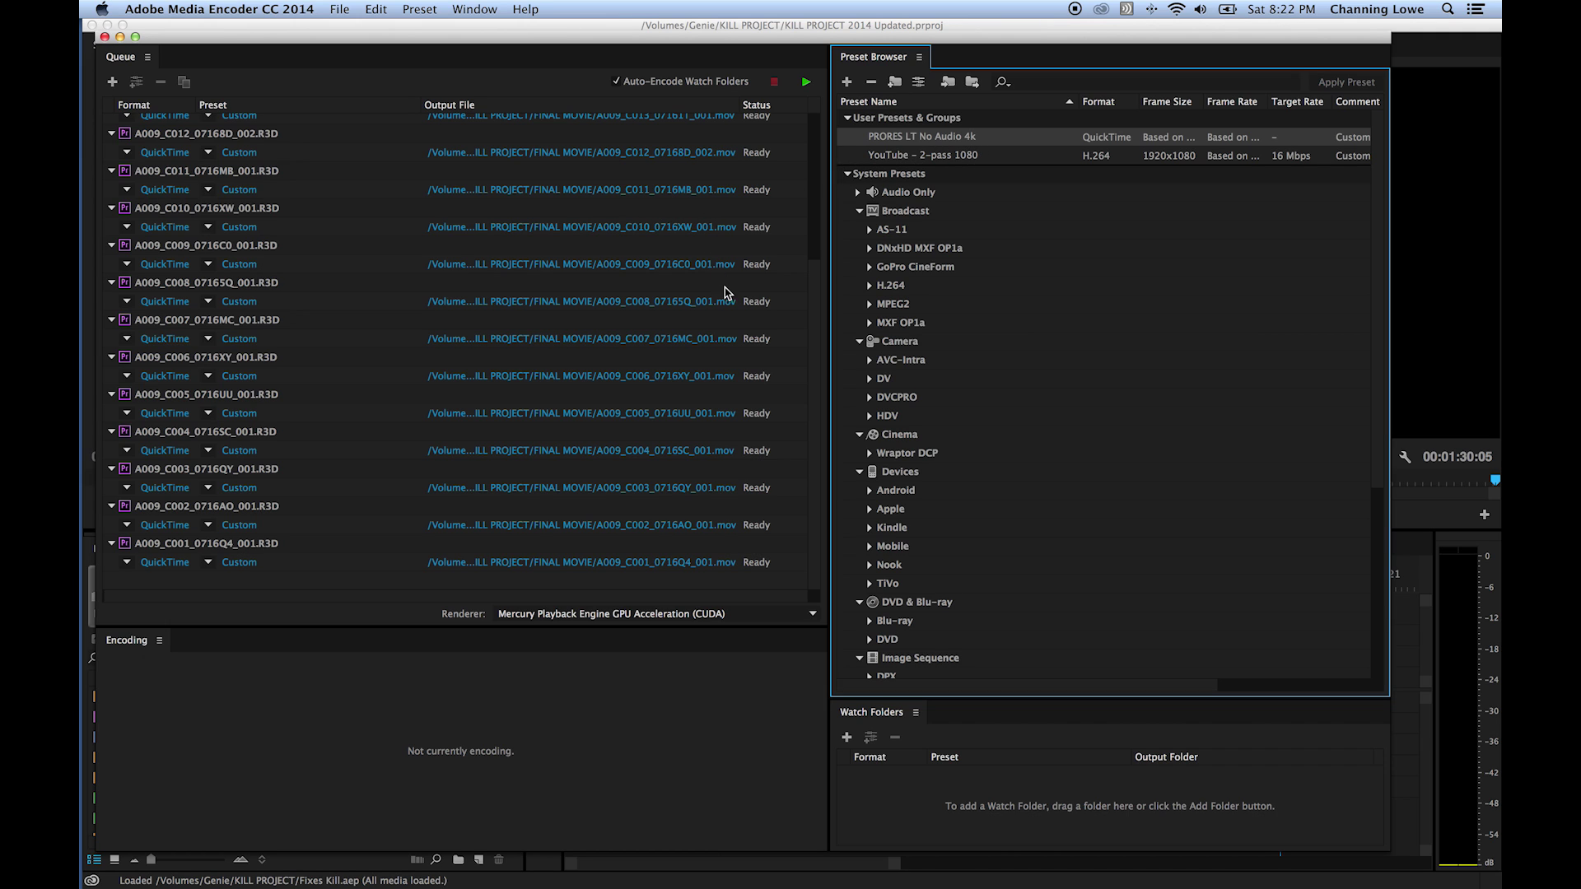
Select all the R3D clips in the queue and open the output folder selection for them
scroll(719, 420, "up", 5)
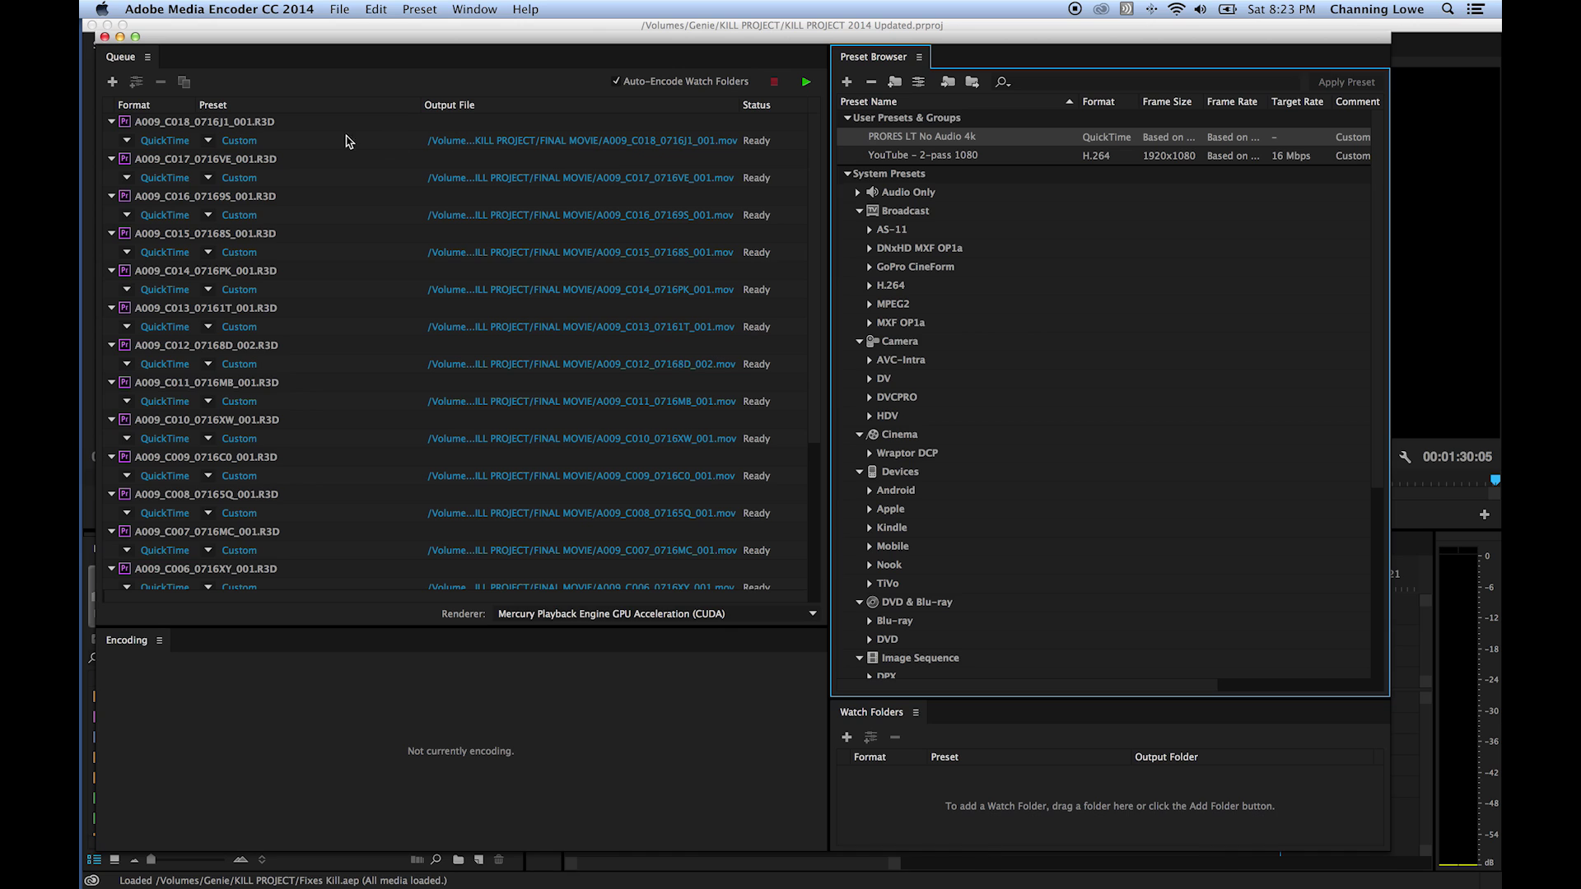
left_click(260, 129)
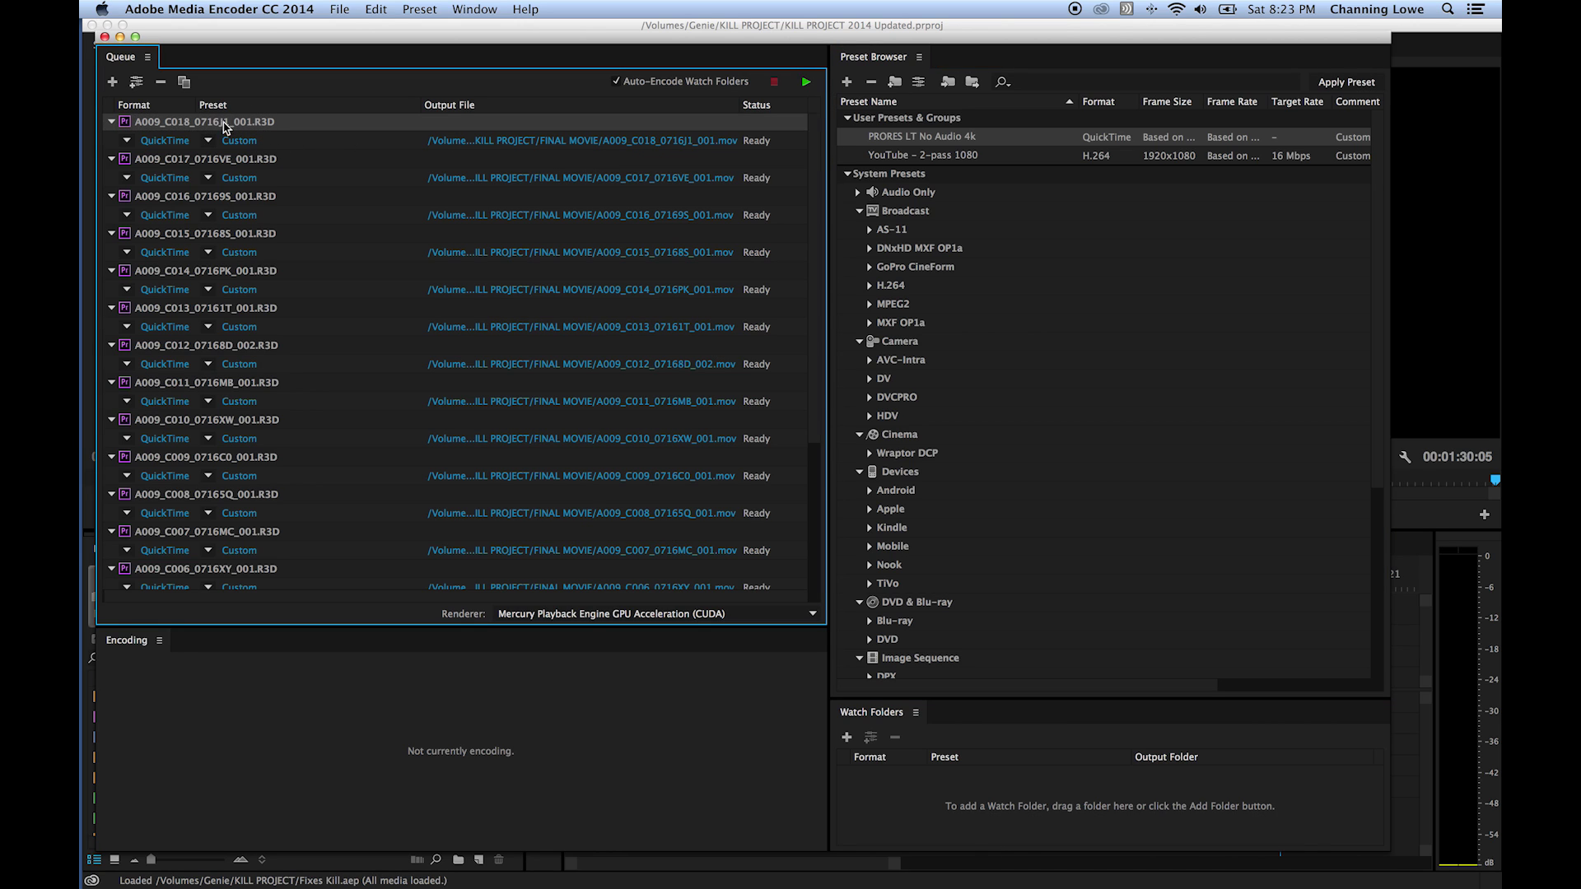
key("super+a")
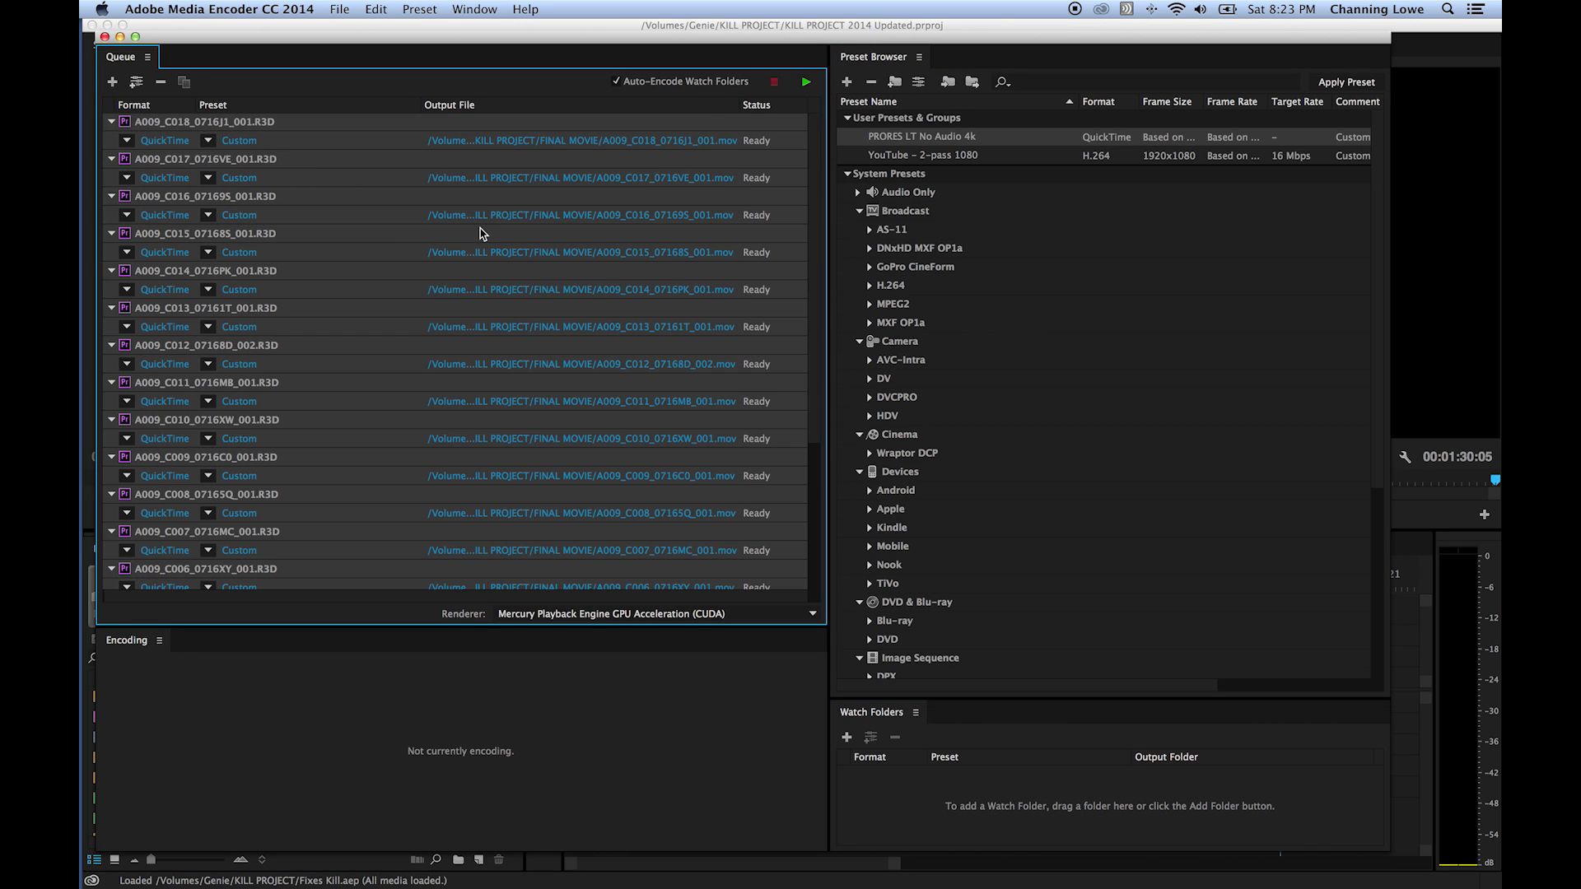
left_click(590, 141)
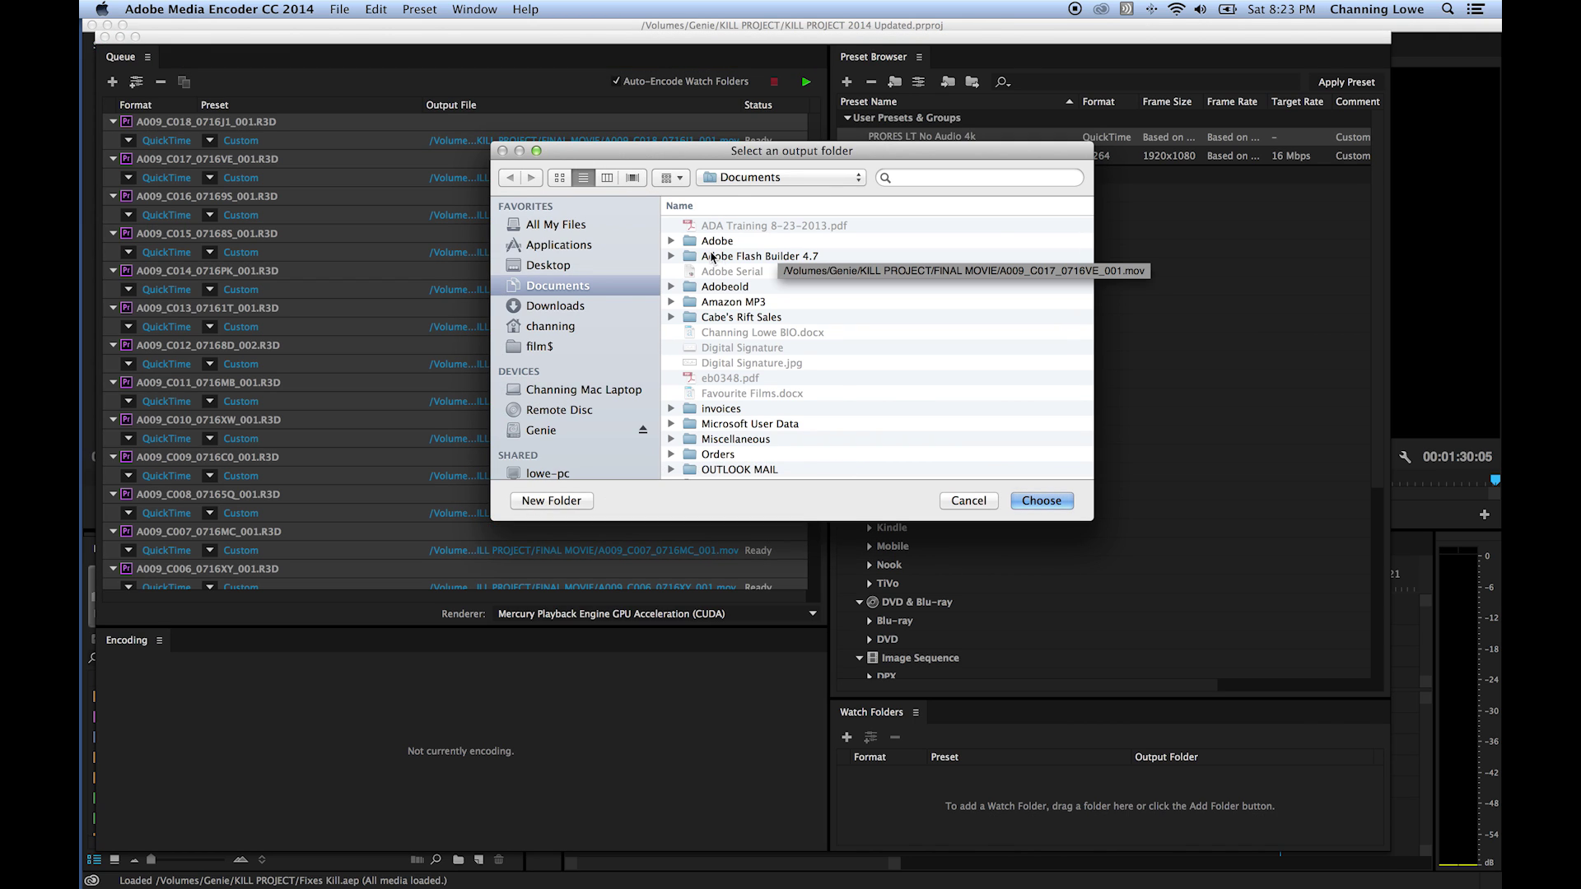
Create a folder named PRORES Offline on the Desktop and set it as the output folder for all selected clips
key("super+shift+d")
key("super+shift+n")
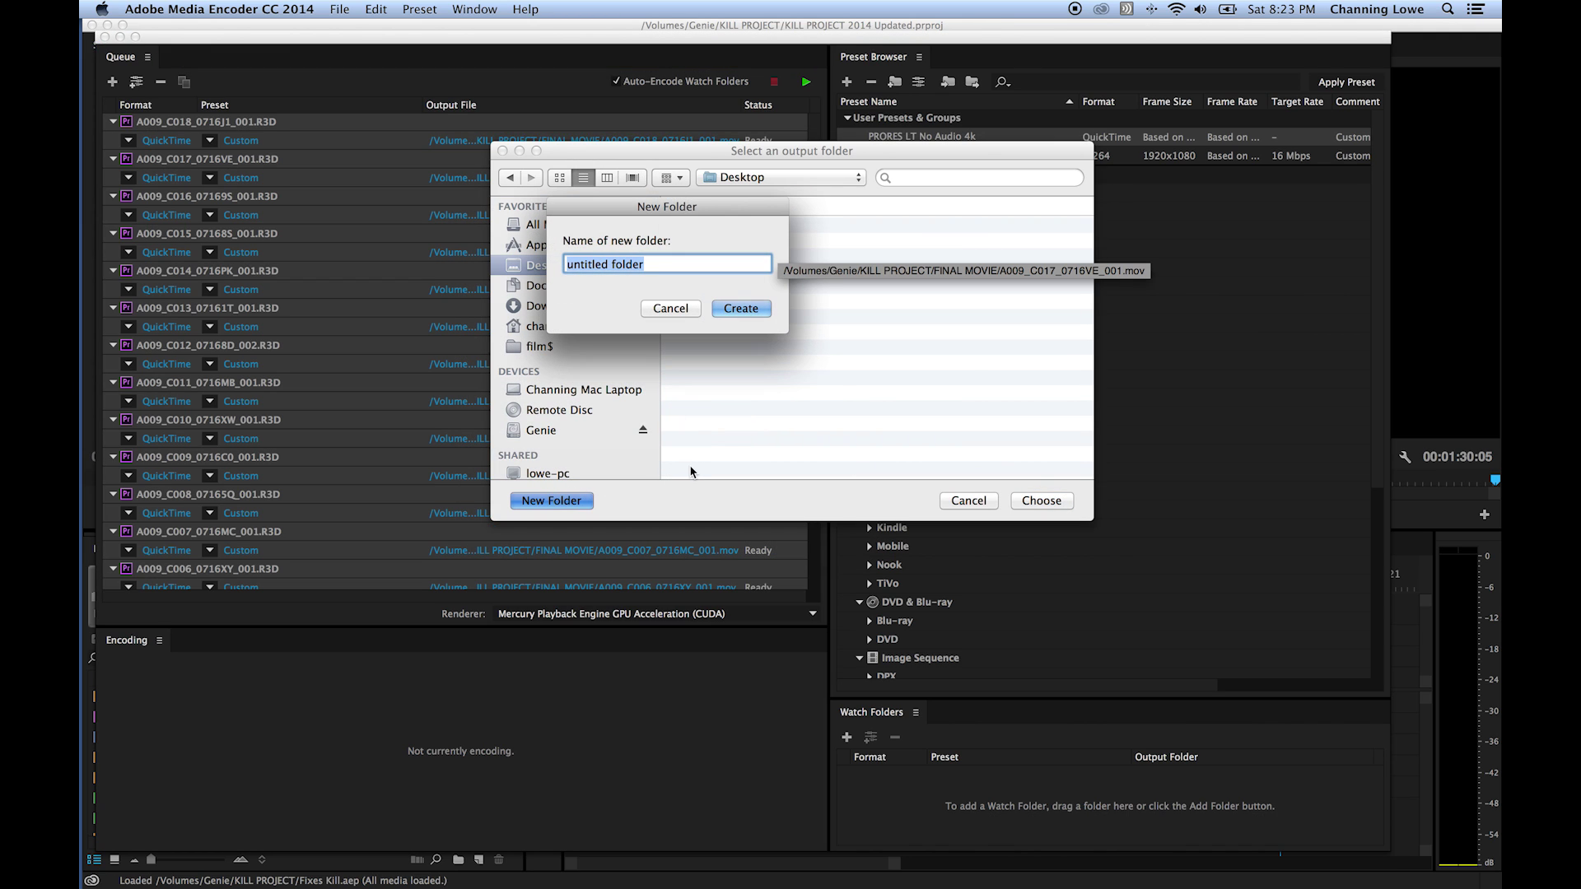
type("PRORESS")
key("BackSpace")
key("BackSpace")
type("Offline")
key("Return")
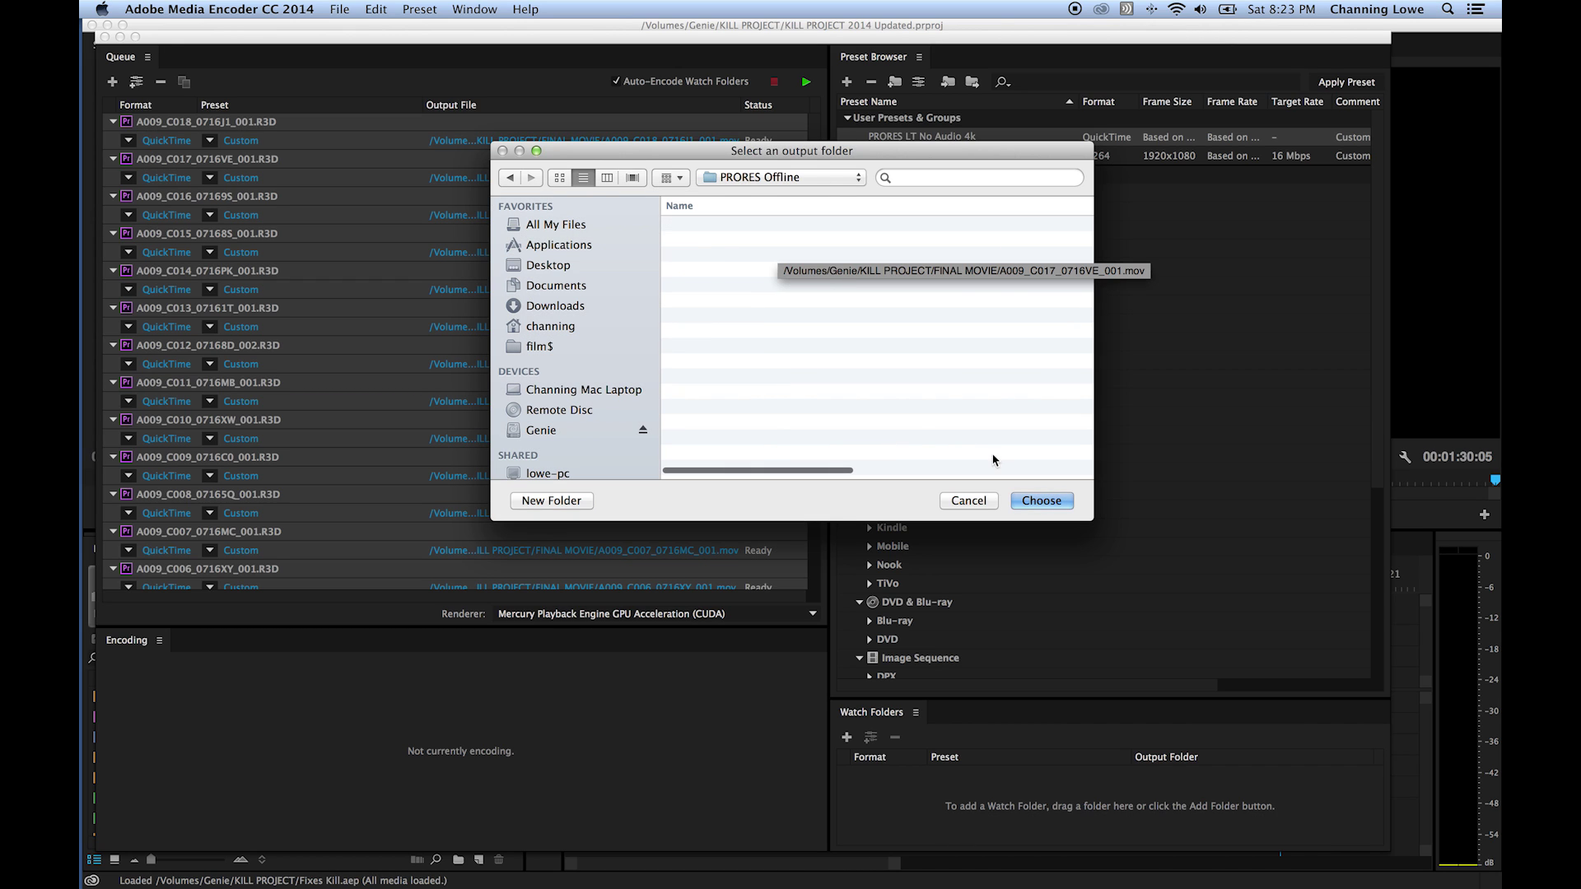
left_click(1040, 502)
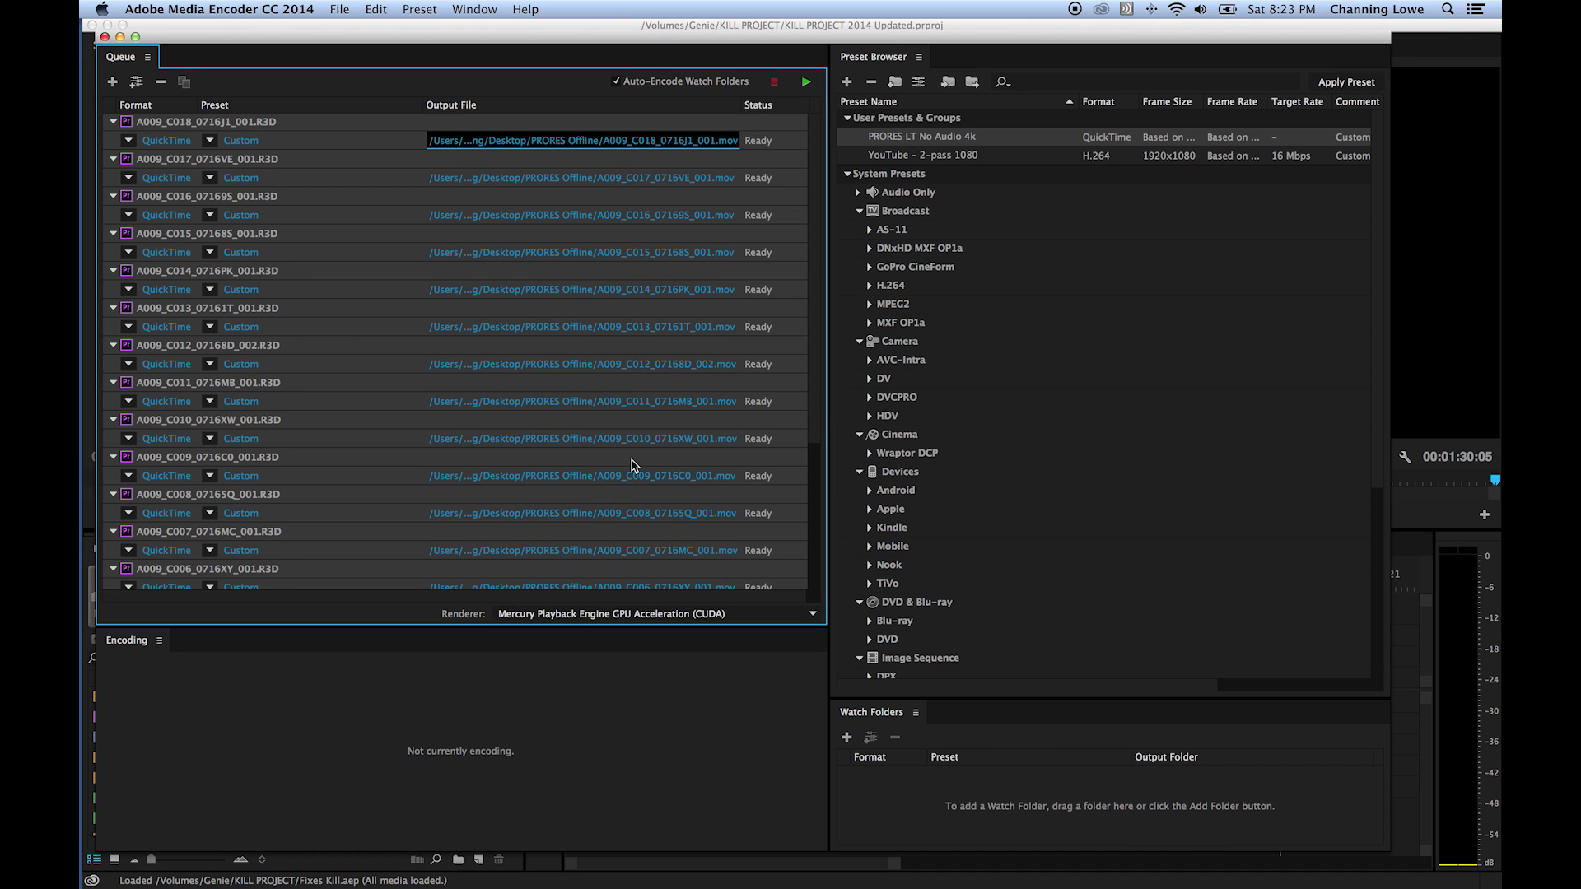
Check the output paths of the queued R3D clips and start encoding the queue
scroll(634, 465, "down", 5)
scroll(634, 469, "up", 5)
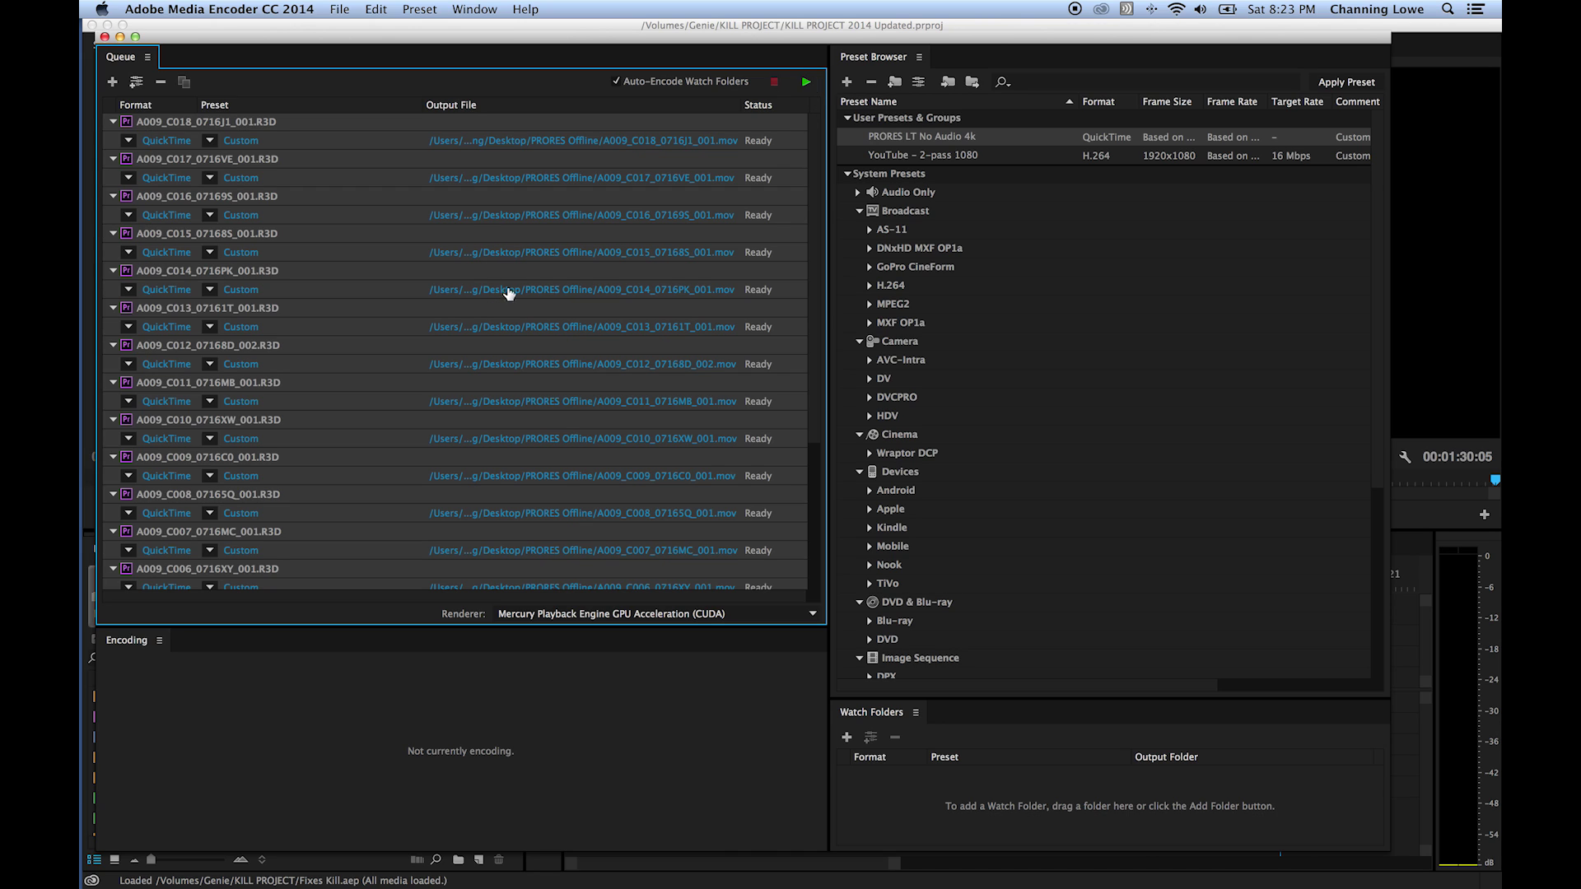
left_click(806, 82)
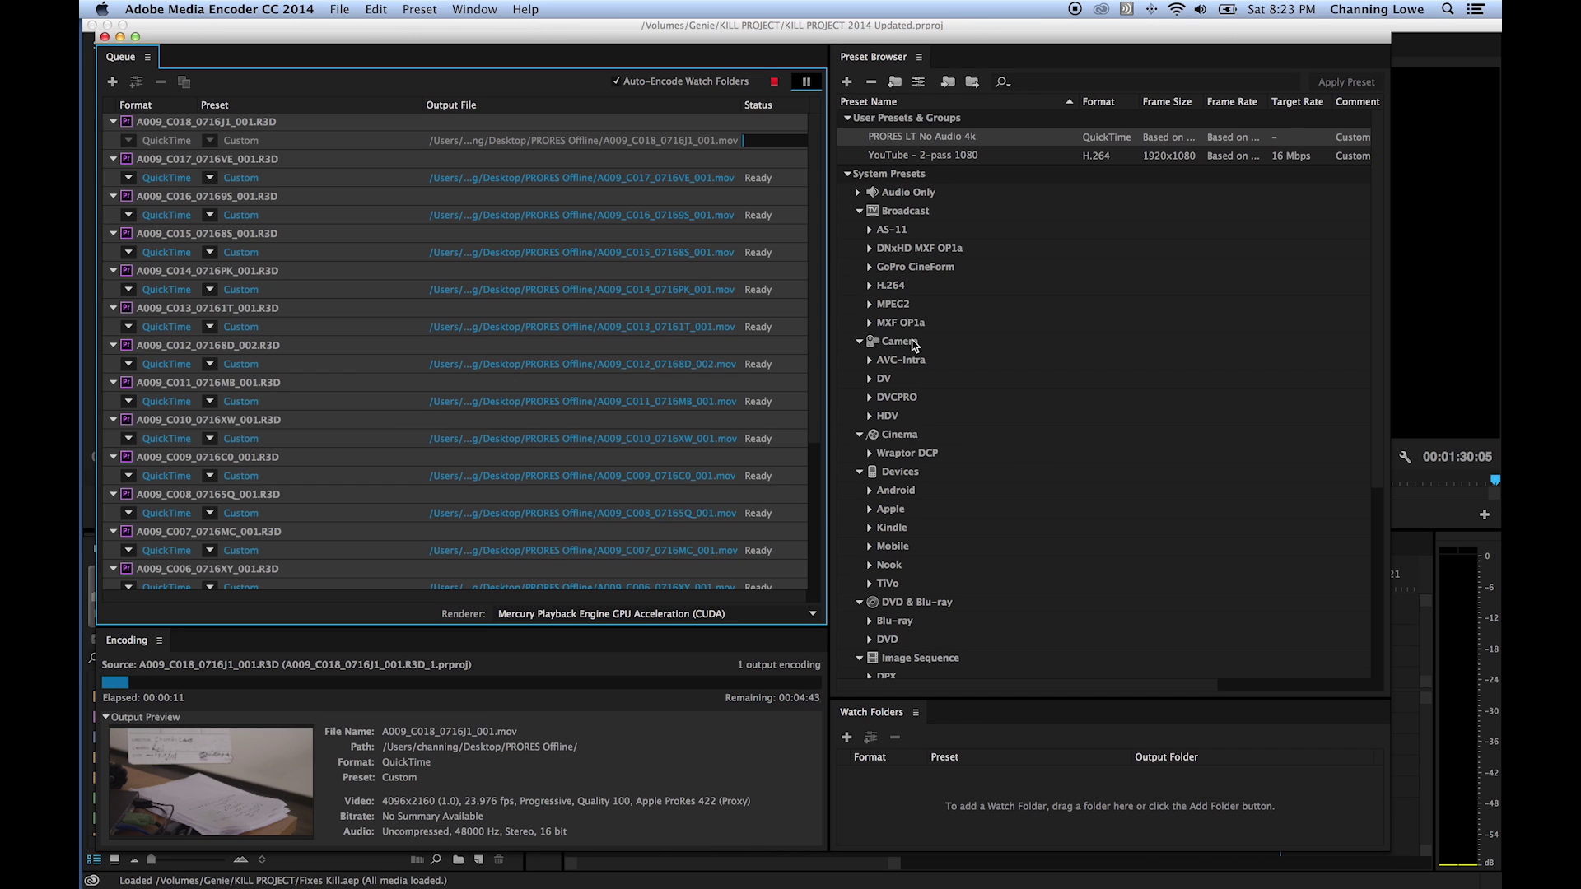
scroll(914, 346, "down", 10)
scroll(914, 346, "down", 10)
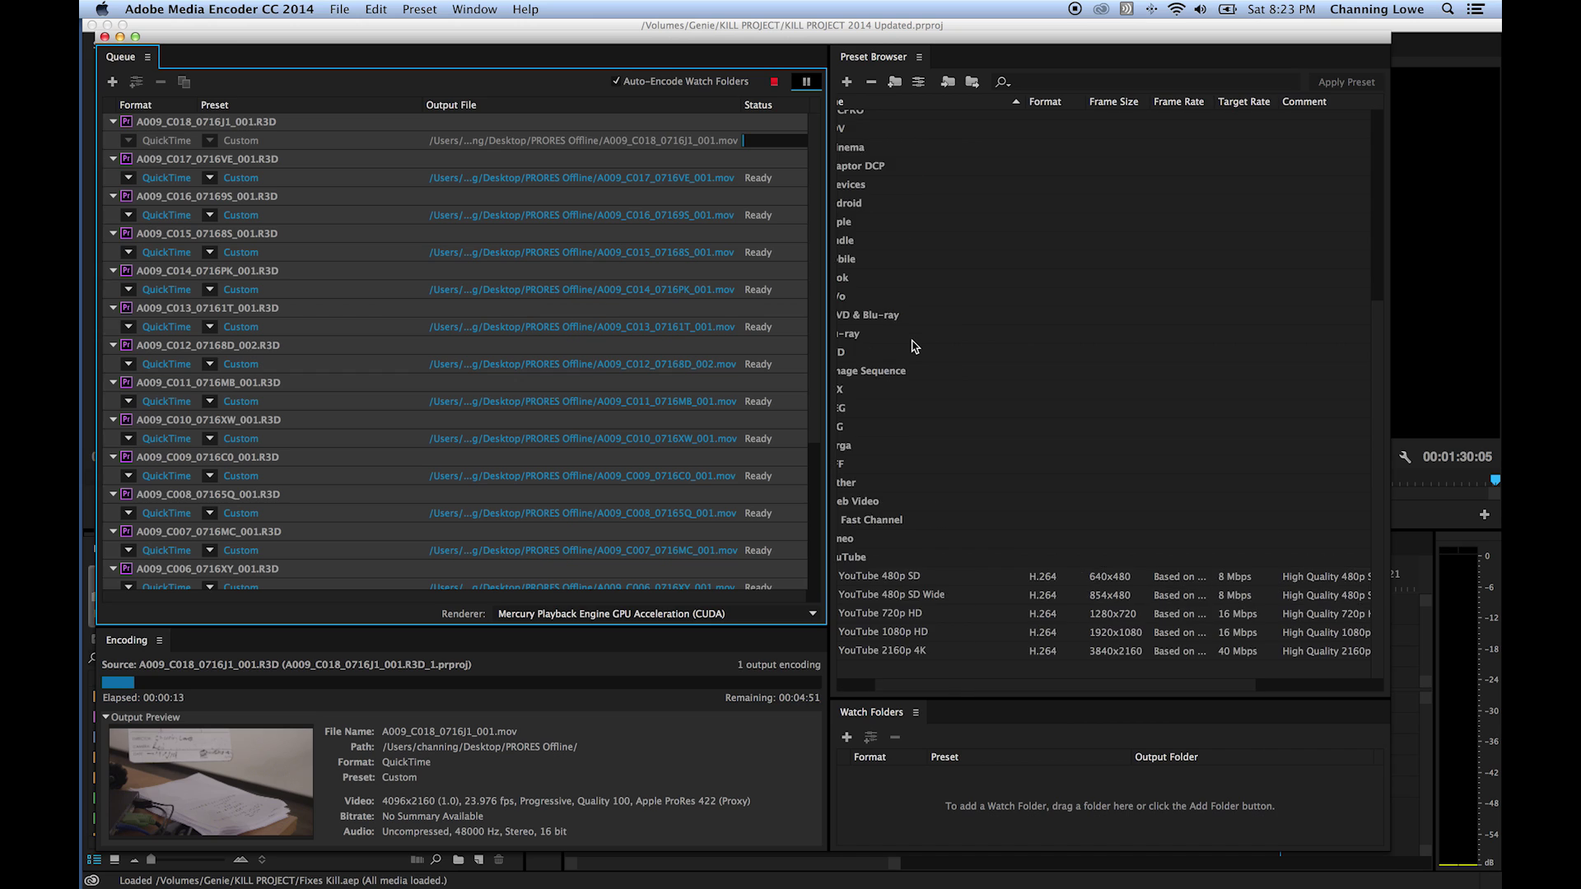
scroll(914, 346, "right", 5)
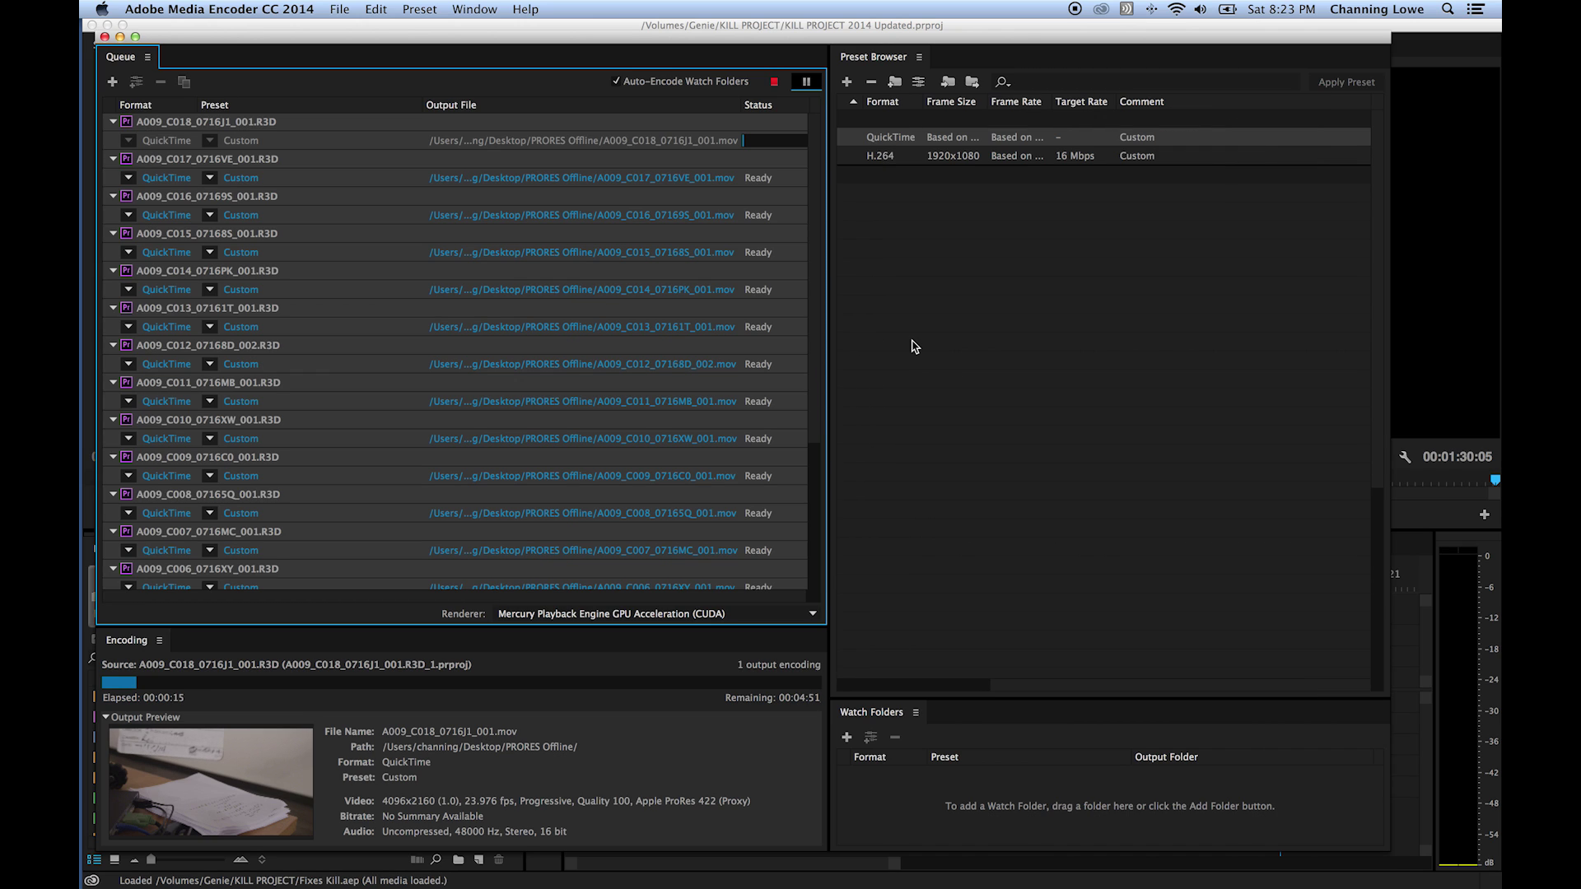
scroll(914, 346, "up", 10)
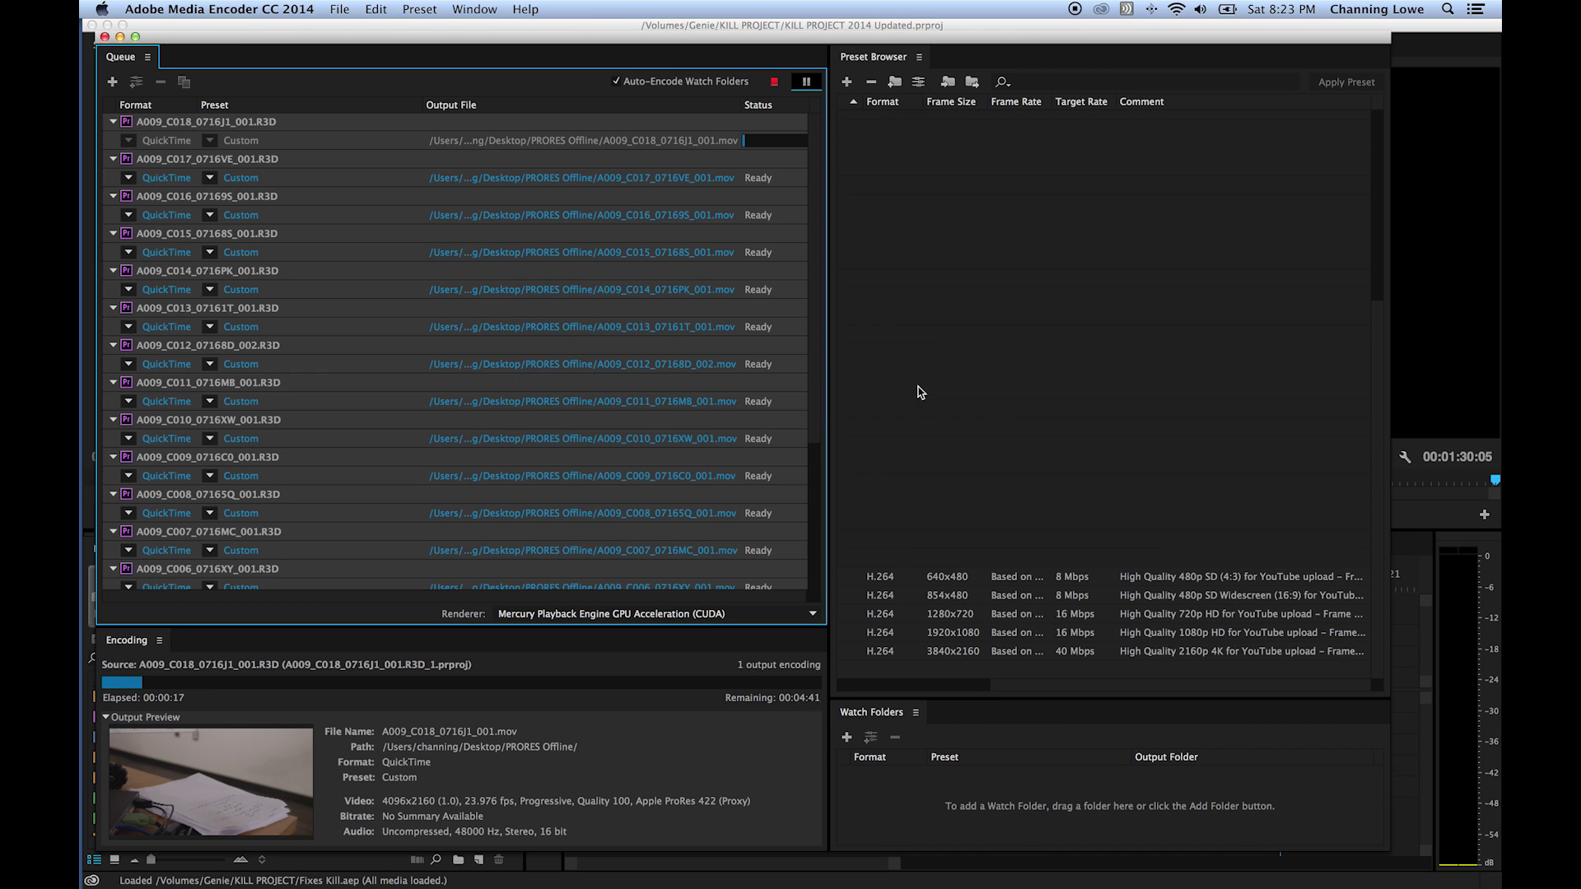
left_click_drag(1029, 688, 804, 664)
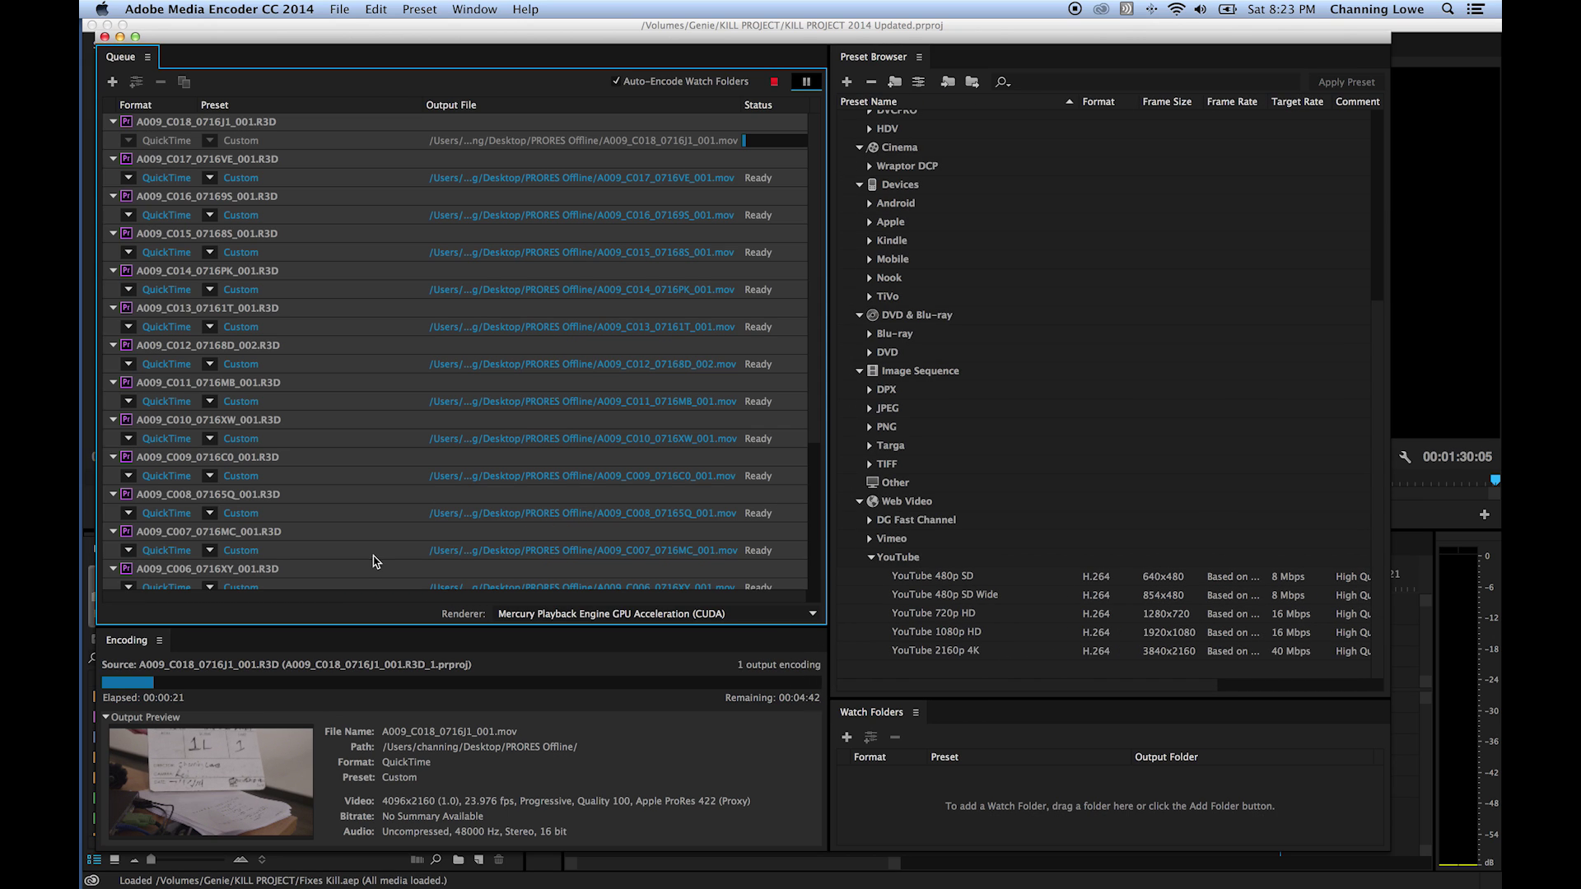